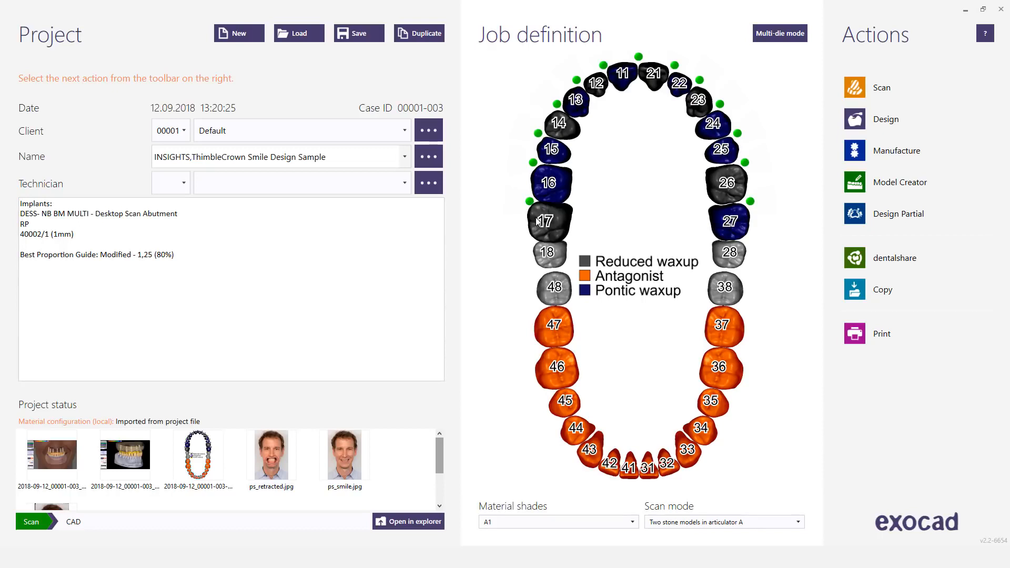
Step: Review the work type, material and parameters defined for teeth 17 and 16
mouse_move(542, 223)
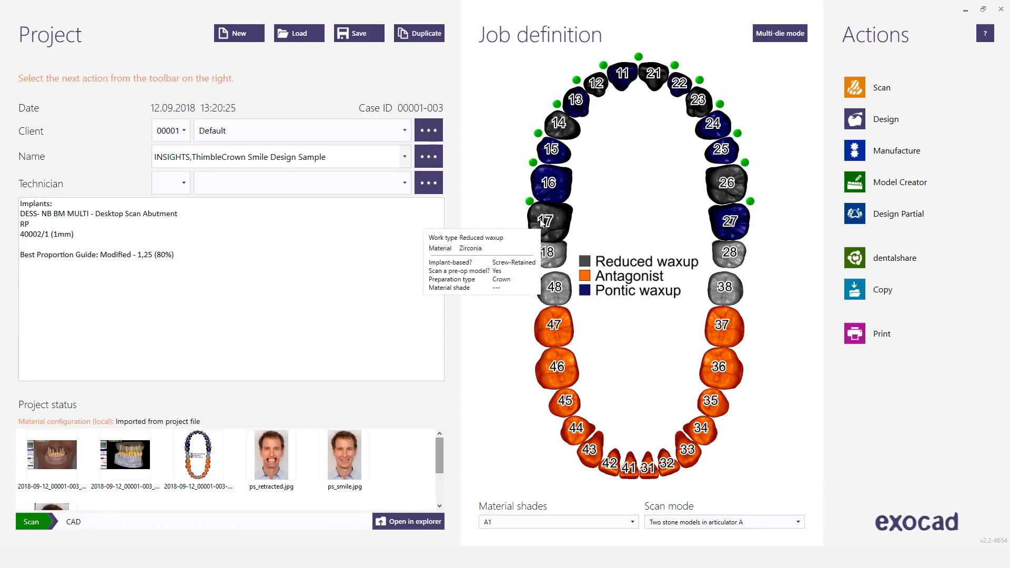
left_click(542, 223)
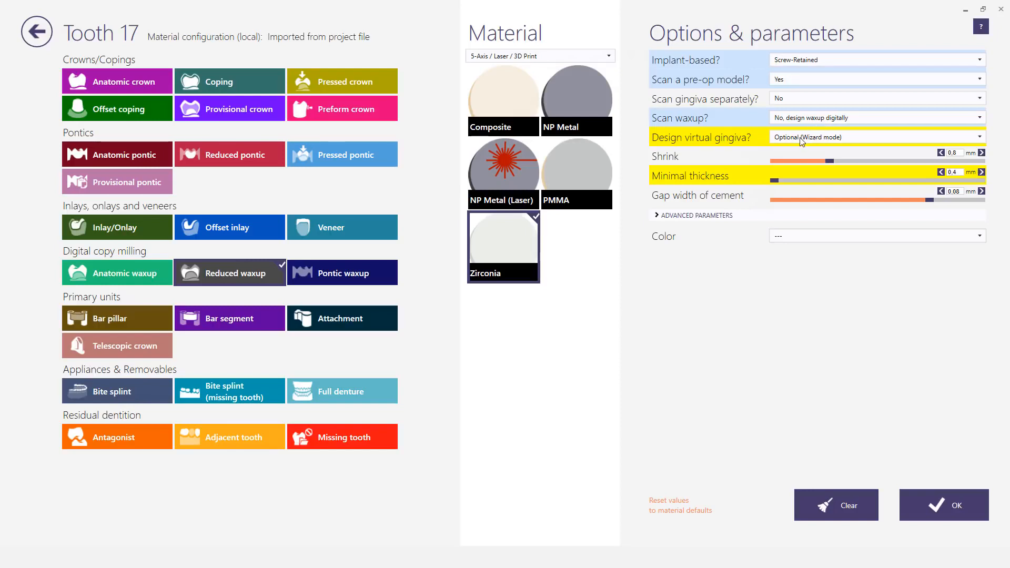
left_click(952, 502)
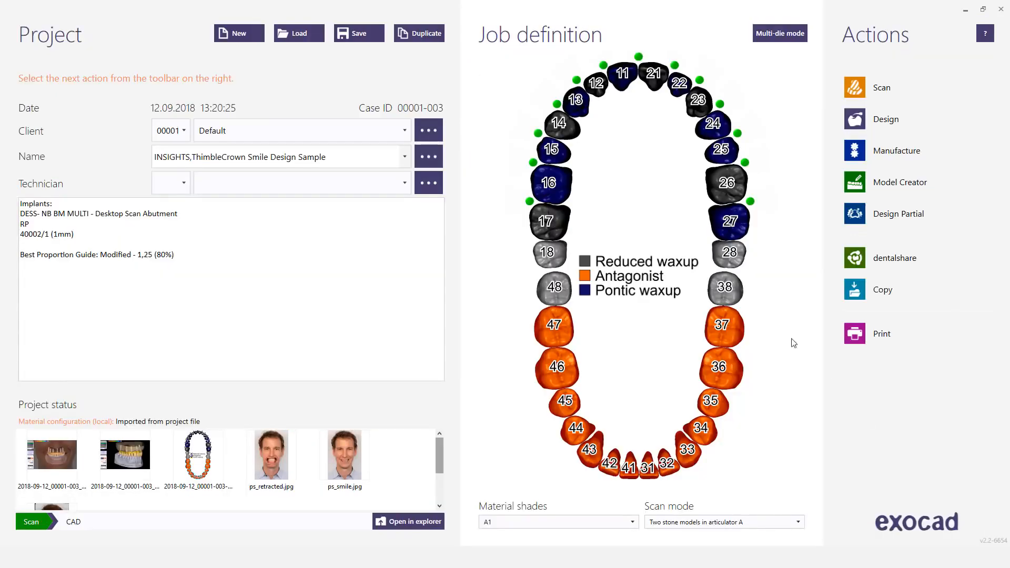
left_click(562, 183)
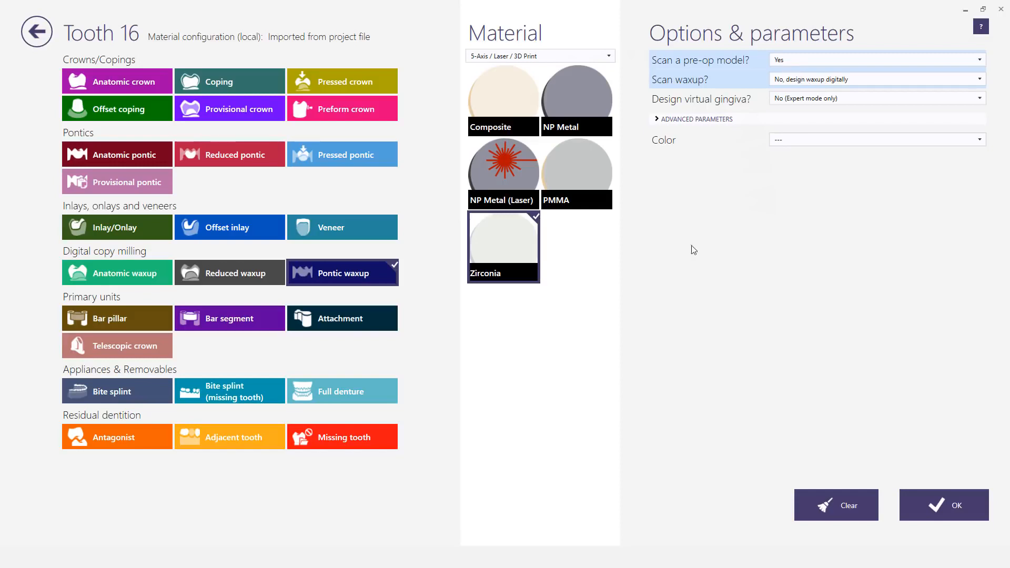
left_click(44, 35)
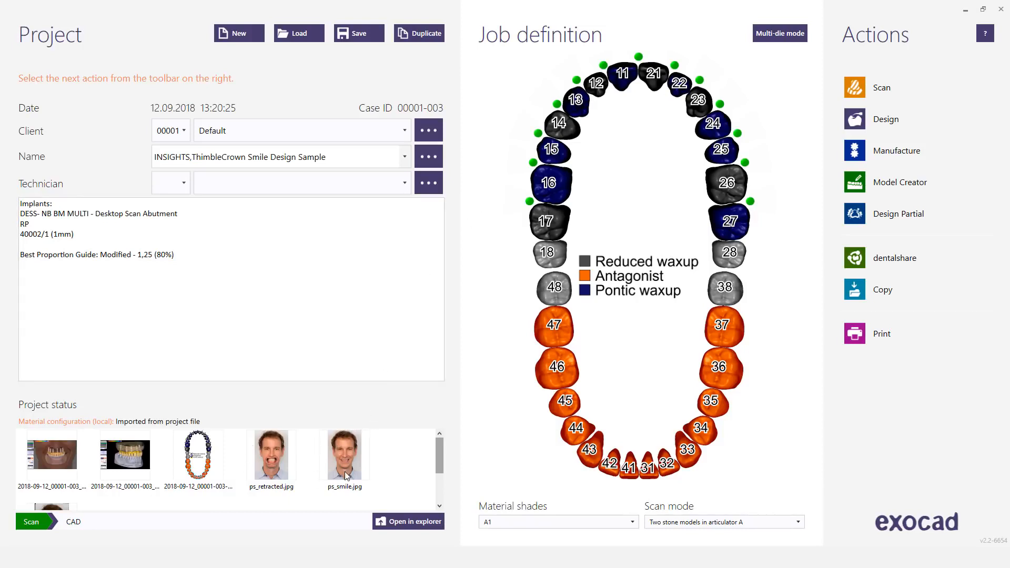
Step: Open the case for design and hide the antagonist and the scan abutments
mouse_move(346, 475)
left_click(853, 119)
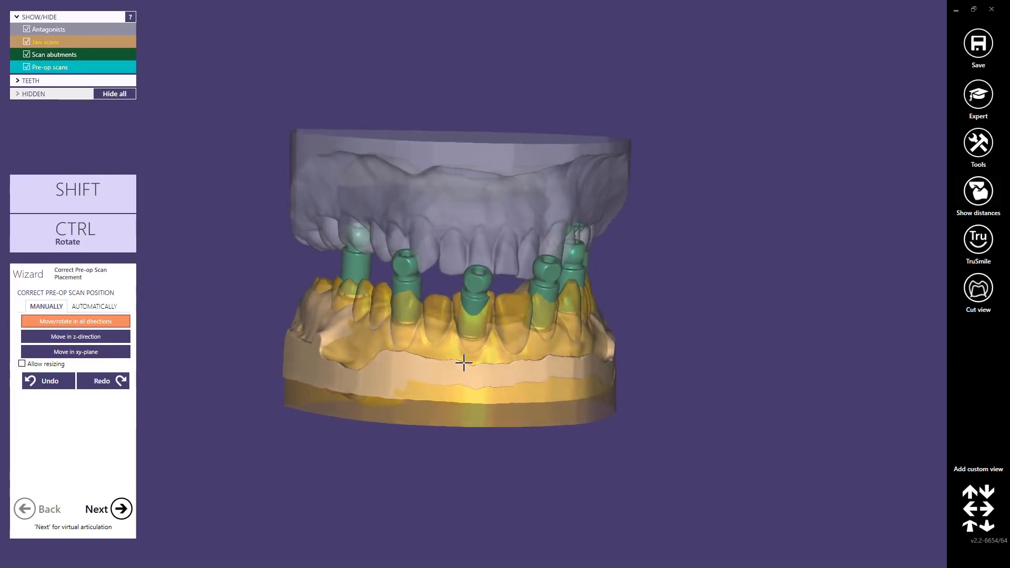
right_click_drag(463, 363, 462, 364)
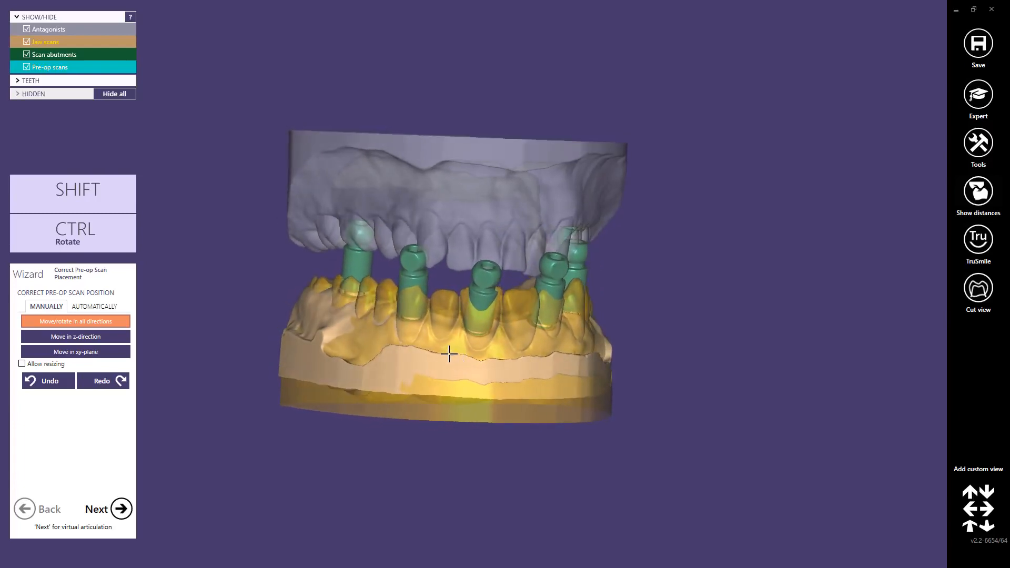
middle_click(455, 225, "ctrl")
middle_click(486, 284, "ctrl")
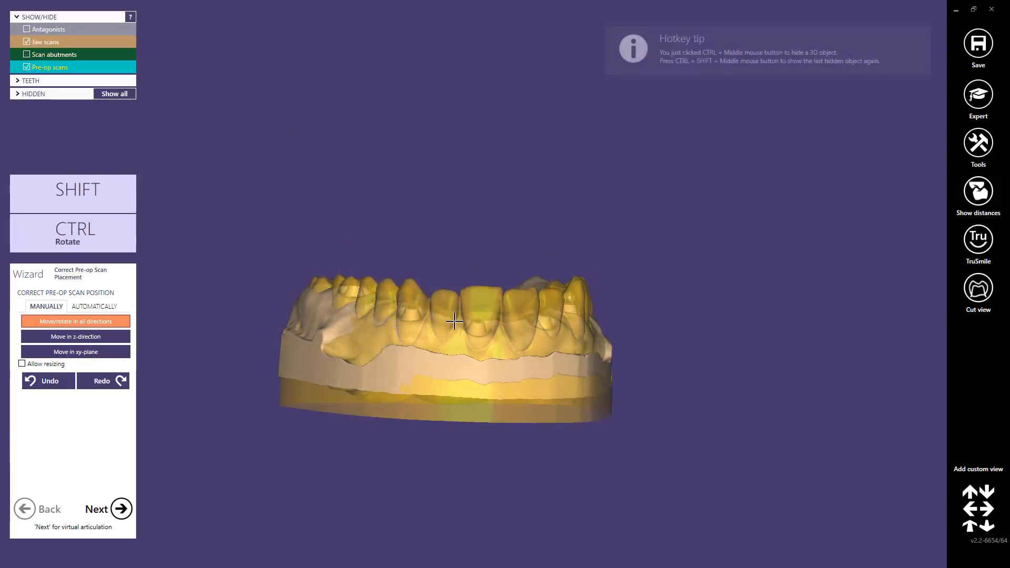
Step: Lift the pre-op scan off the jaw scan and set matching point pairs on both meshes for automatic alignment
left_click_drag(457, 340, 459, 232)
right_click_drag(459, 232, 467, 309)
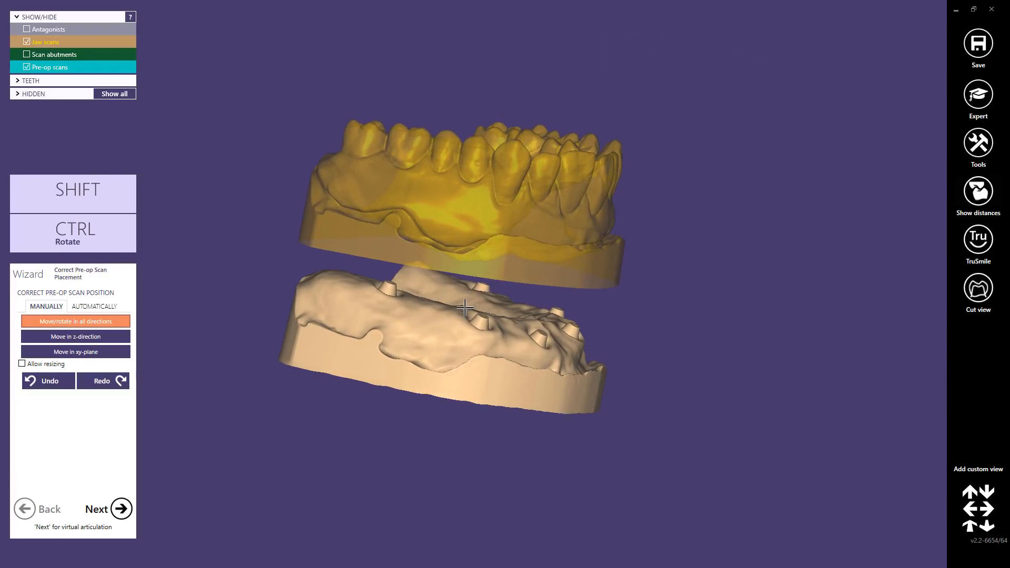
left_click(94, 306)
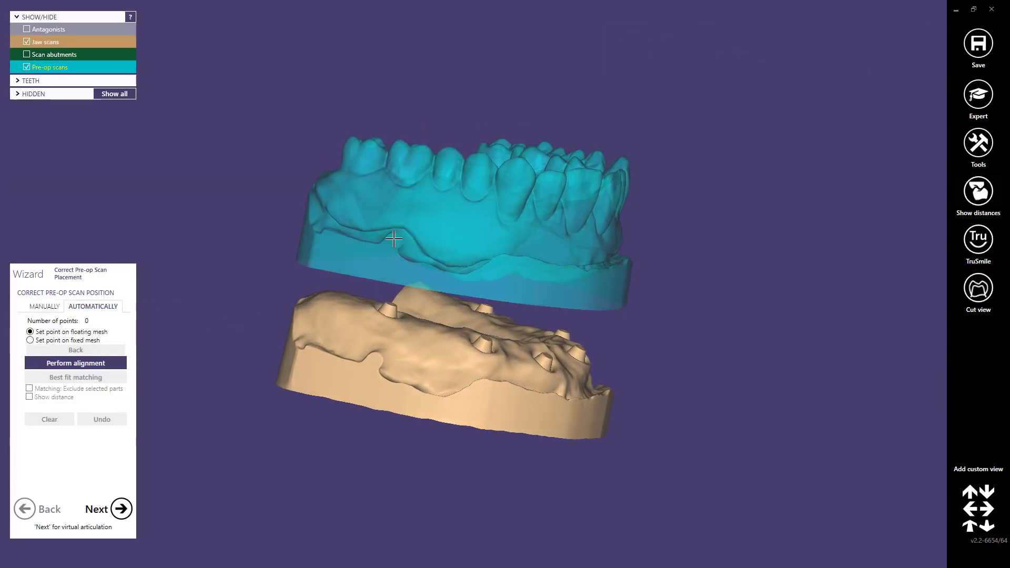
left_click(394, 239)
left_click(375, 364)
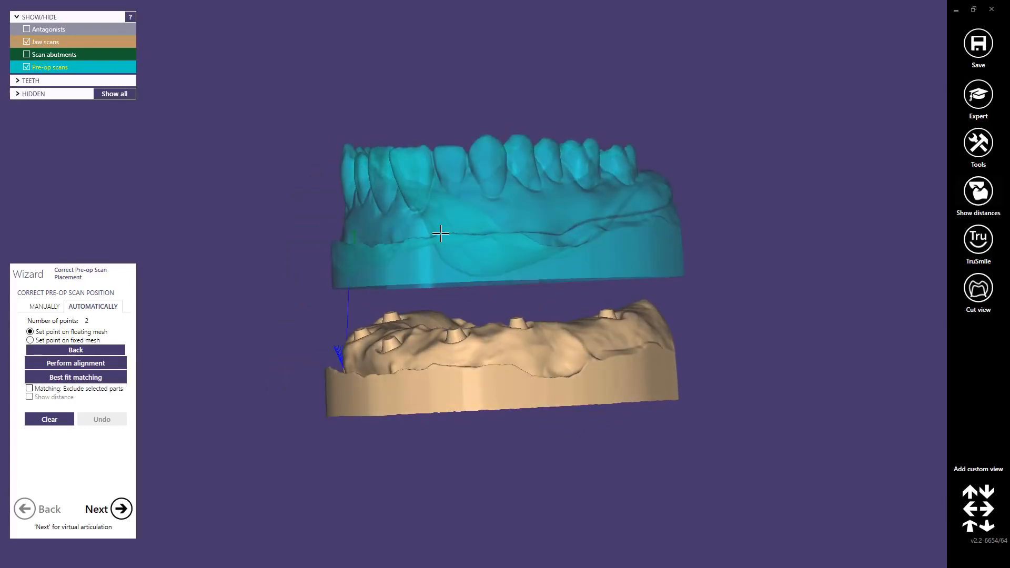
left_click(442, 235)
left_click(434, 368)
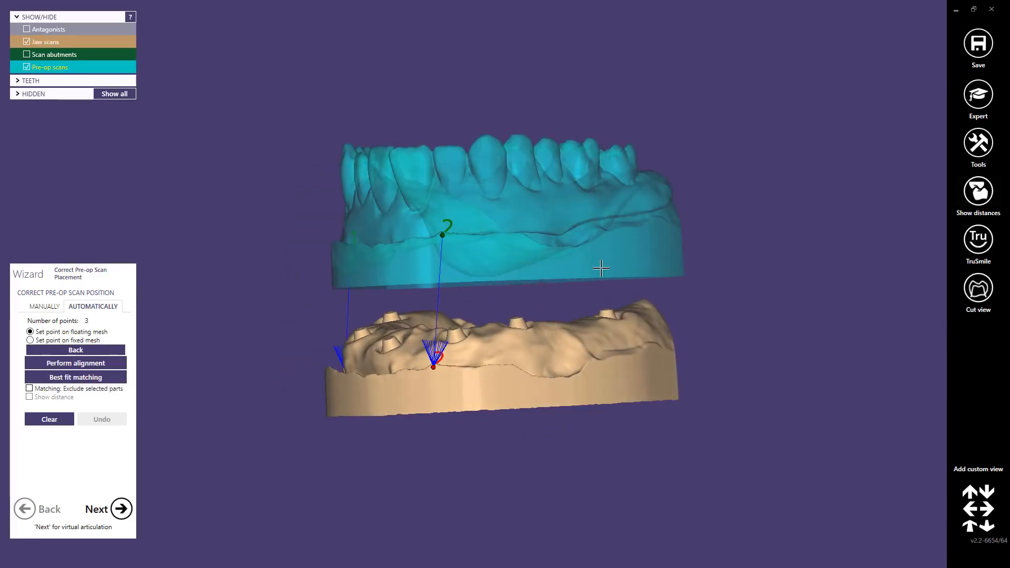
left_click(552, 237)
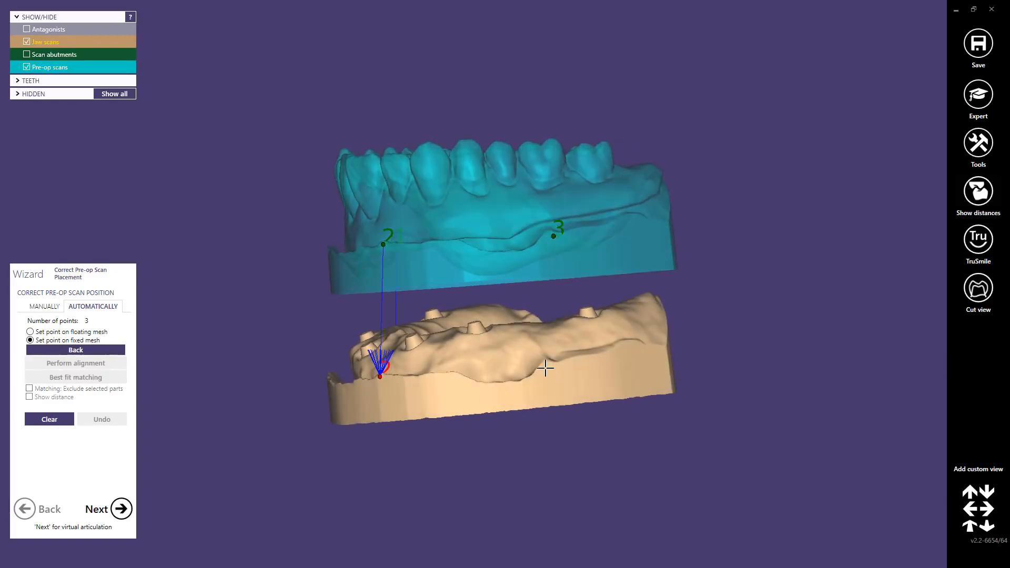
left_click(548, 368)
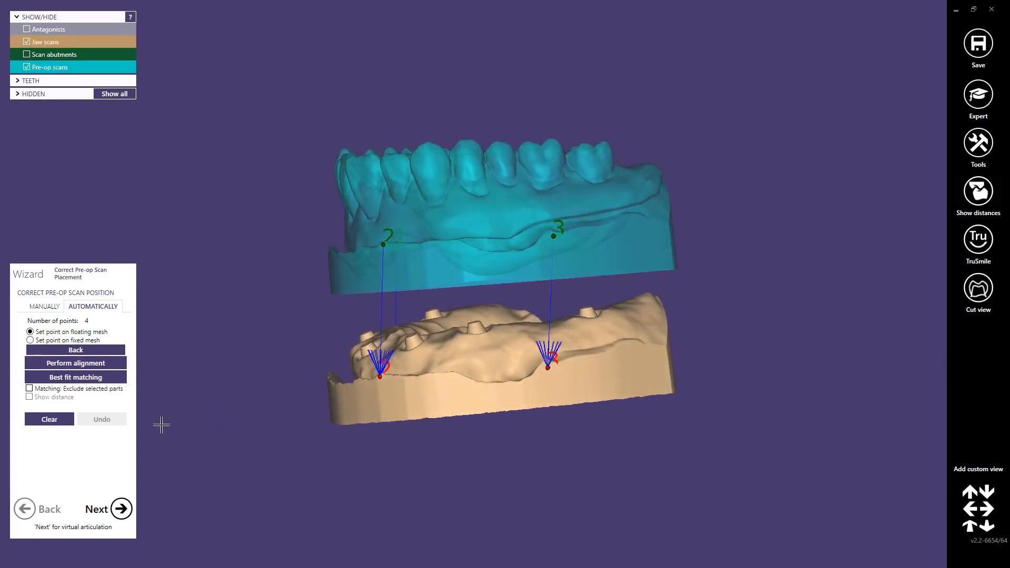
Step: Align the pre-op scan to the jaw scan by the set points, refine it with best fit matching, and accept the placement
left_click(86, 362)
left_click(83, 379)
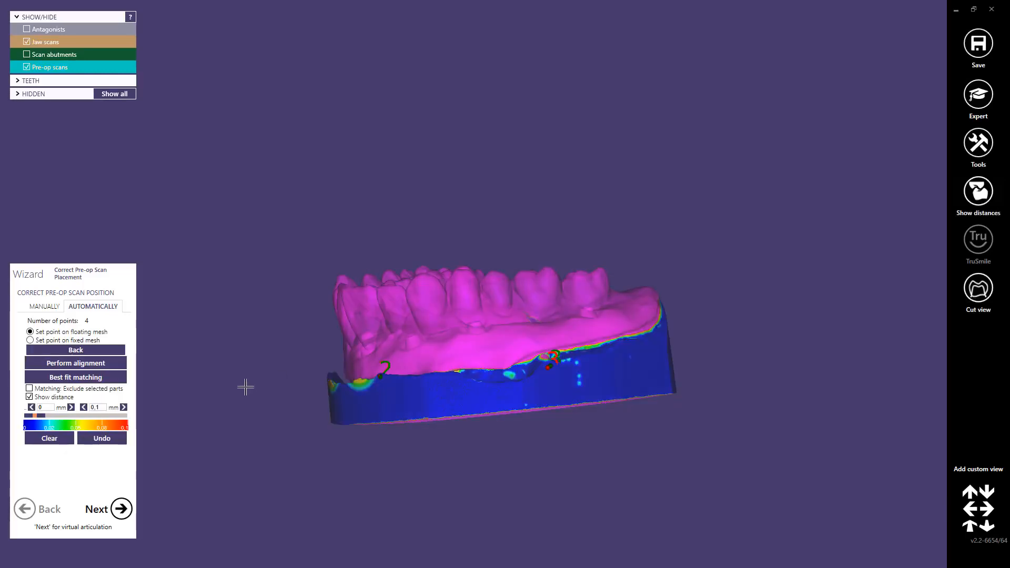
left_click(121, 509)
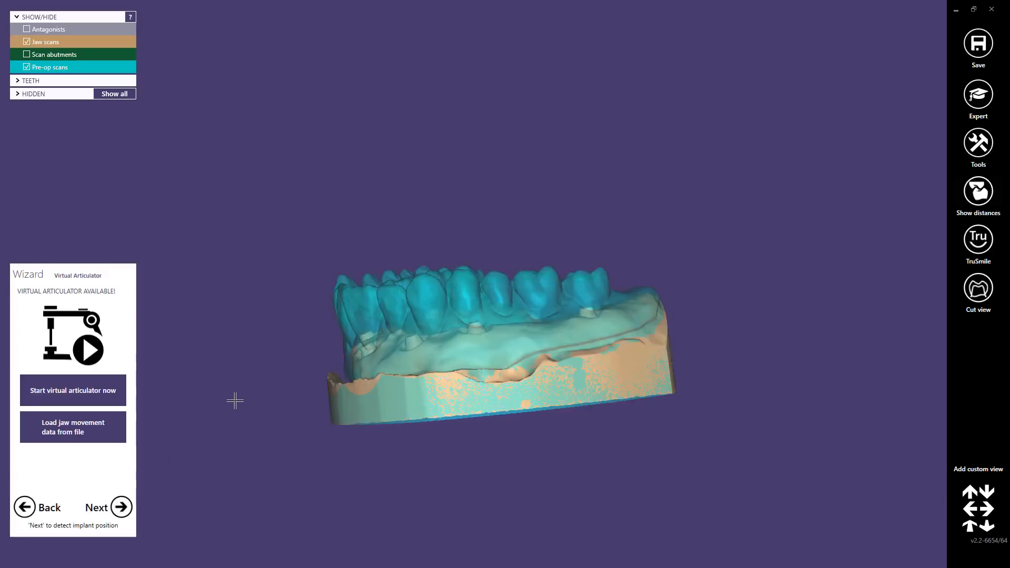
Step: Start the virtual articulator and leave the gap between the upper and lower jaw
right_click_drag(305, 367, 405, 375)
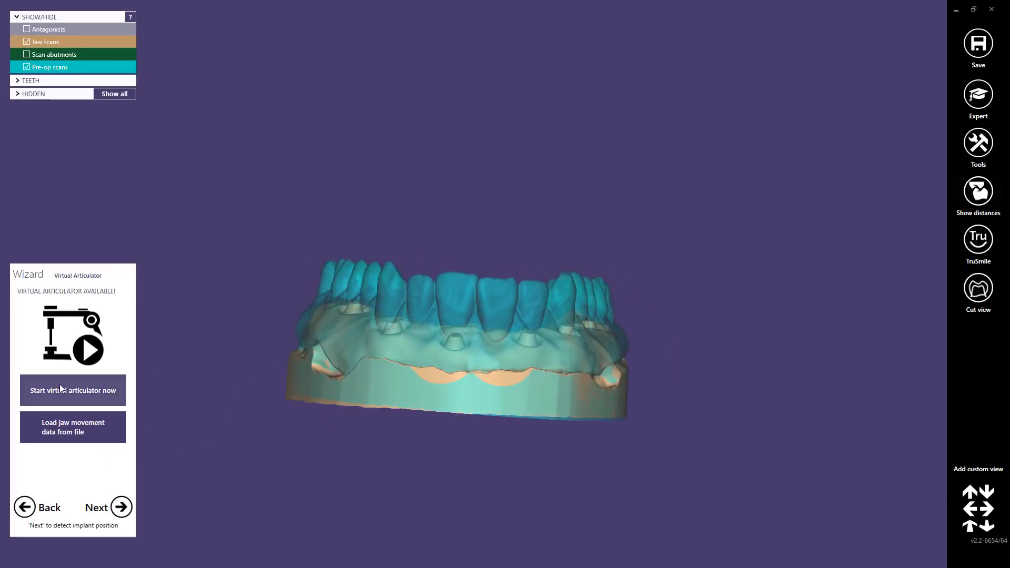
left_click(60, 389)
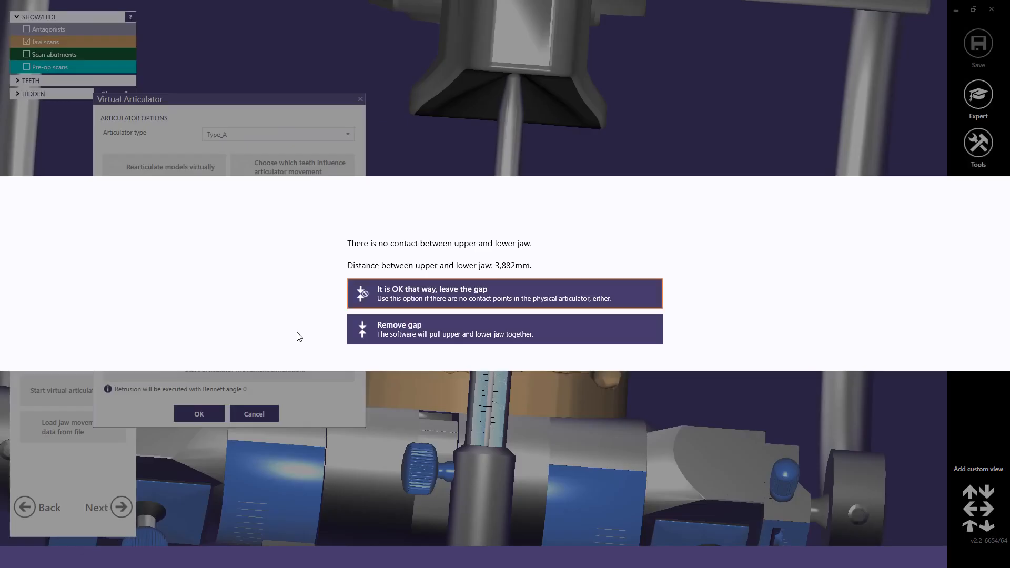
left_click(407, 294)
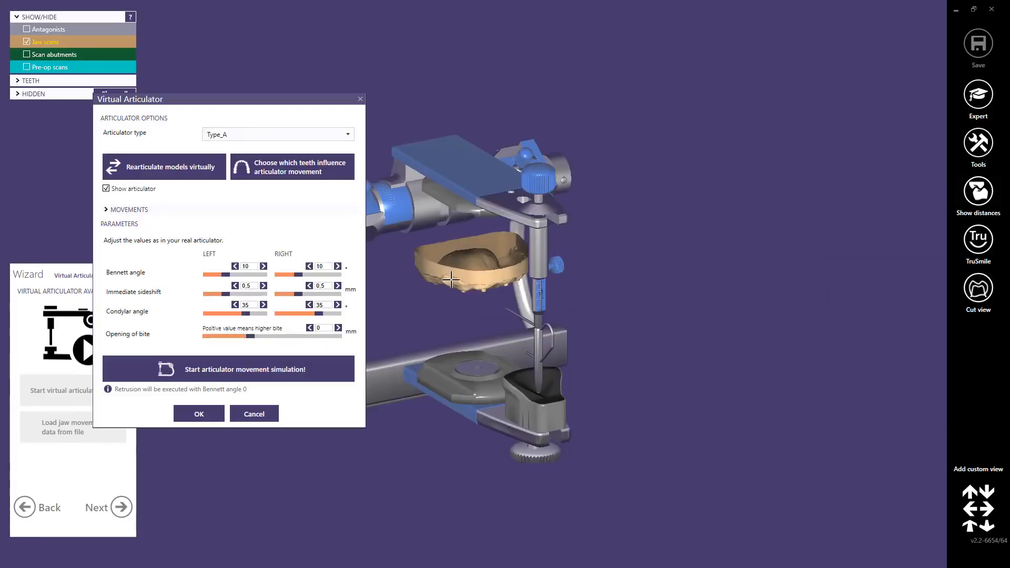
scroll(458, 274, "up", 2)
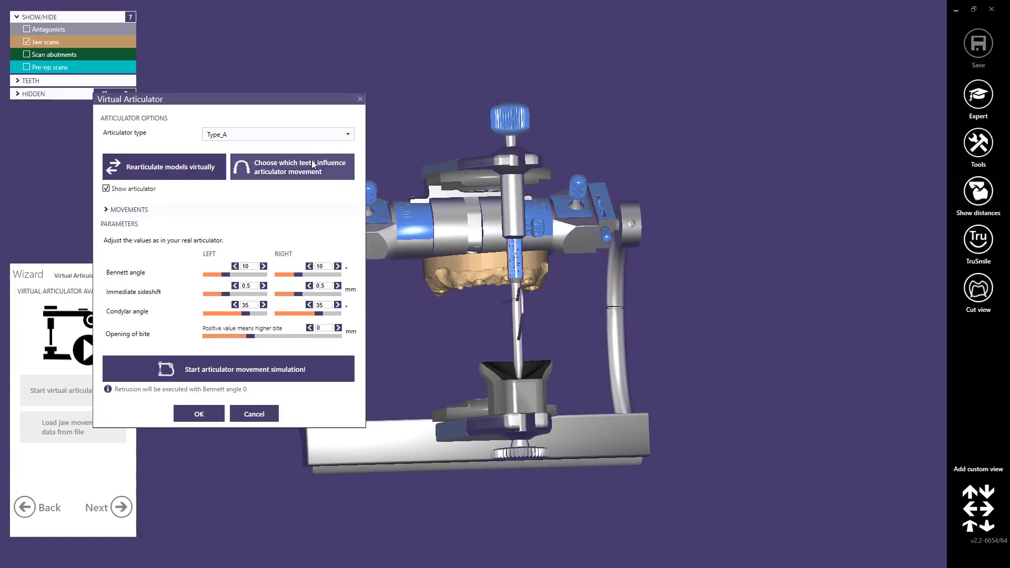
Step: Start choosing which teeth influence the articulator movement, and show the antagonist model
left_click(289, 164)
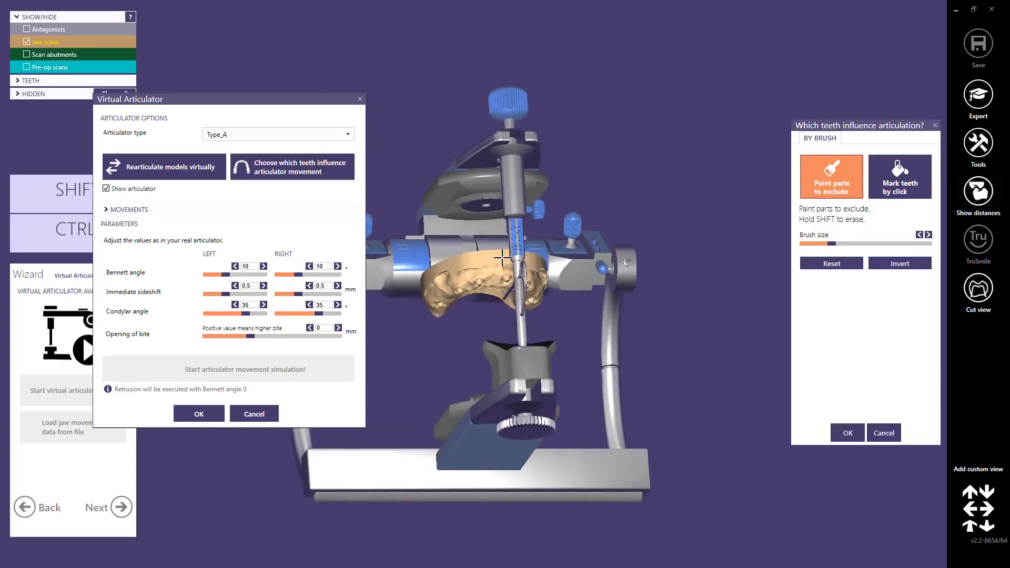
scroll(463, 280, "up", 5)
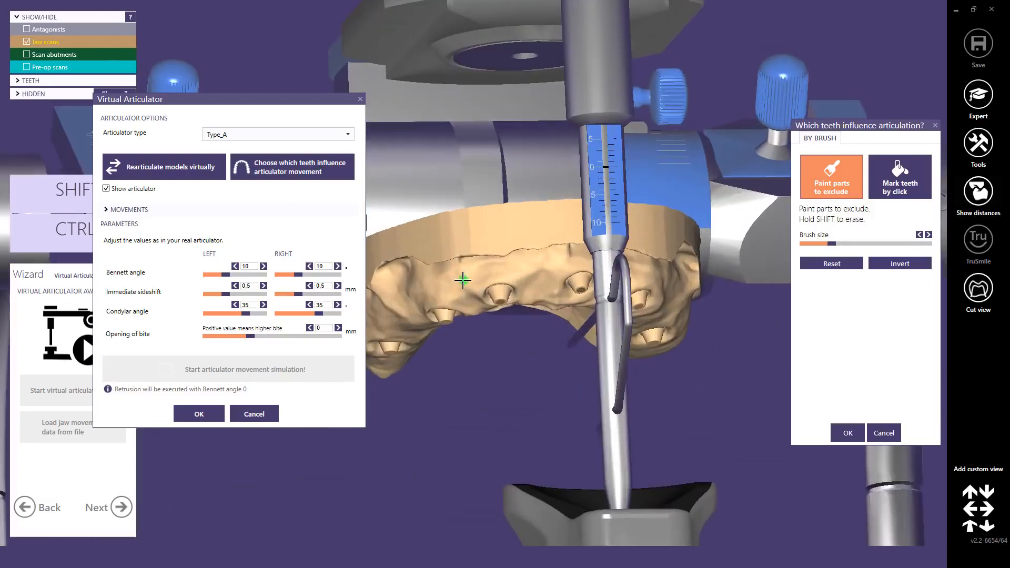
scroll(491, 280, "up", 3)
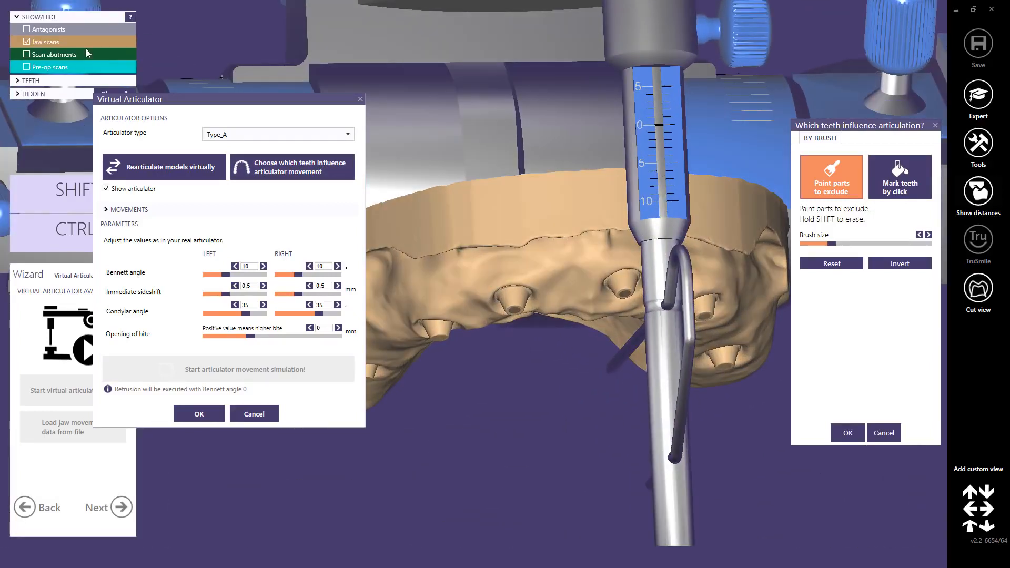
left_click(26, 30)
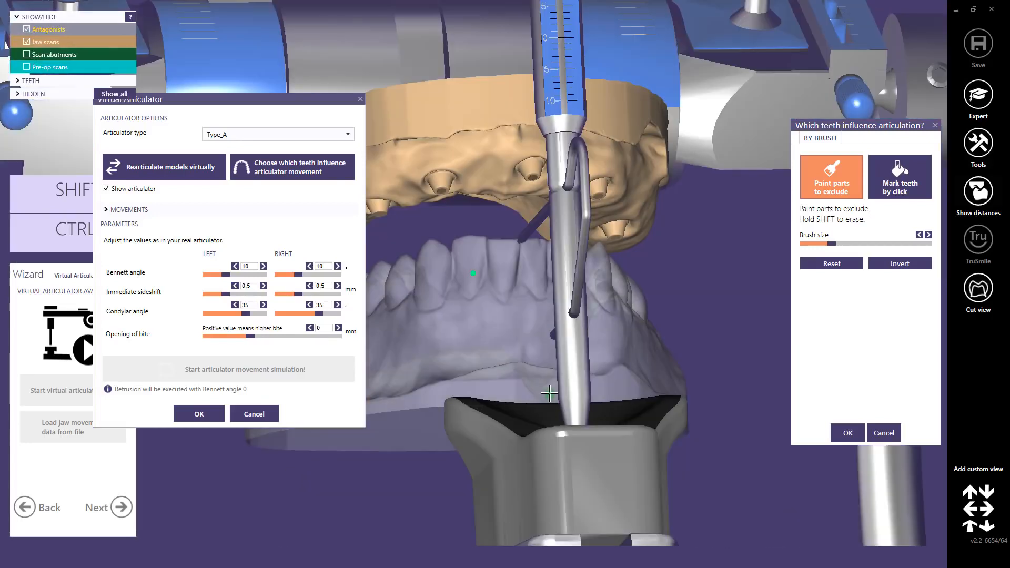
Step: Try painting an exclusion area on a lower front tooth, and reset the painting
scroll(478, 324, "up", 4)
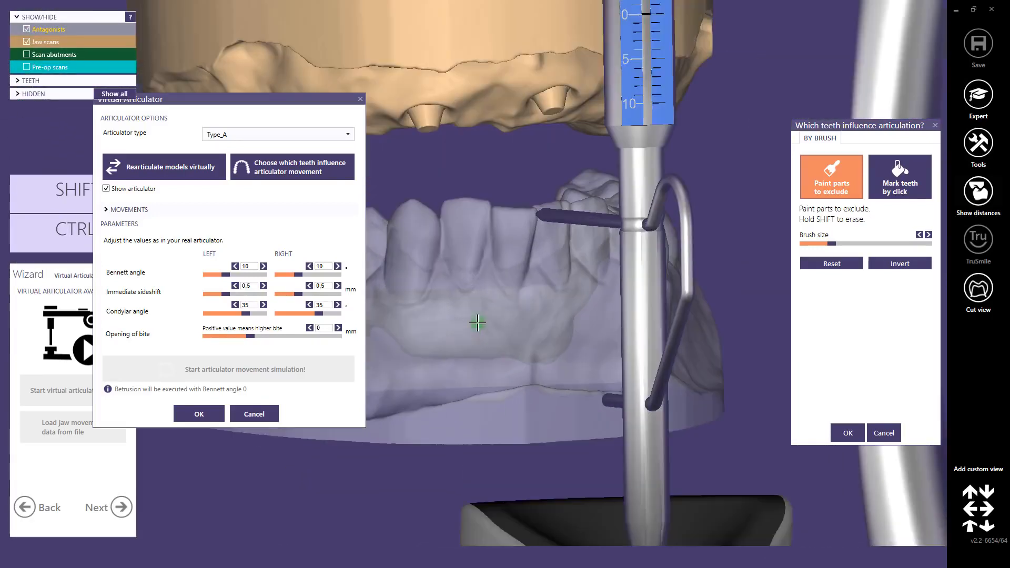
mouse_move(474, 205)
left_mouse_down()
mouse_move(462, 203)
mouse_move(482, 210)
mouse_move(468, 214)
left_mouse_up()
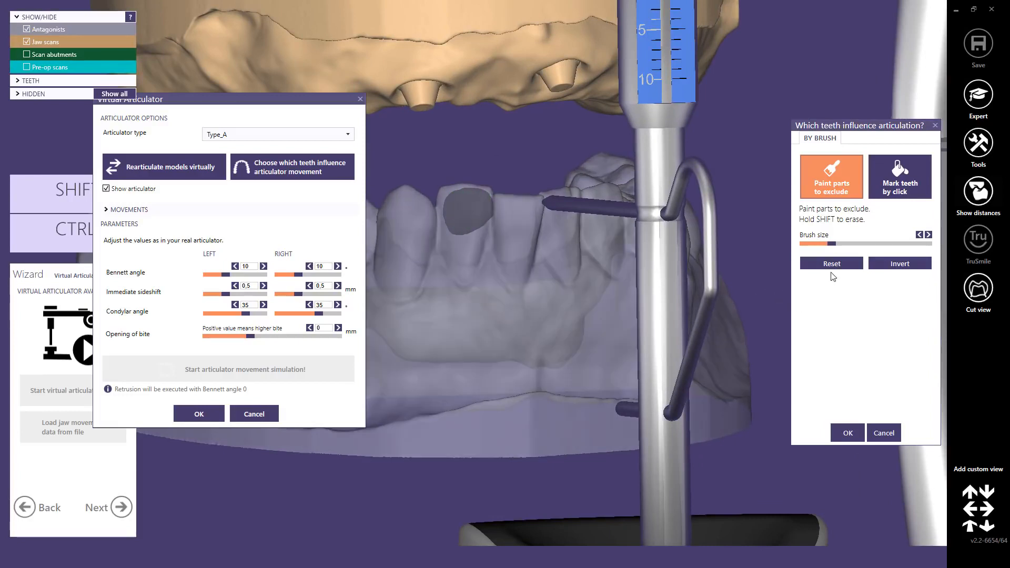
left_click(832, 264)
Step: Try marking two neighbouring lower front teeth for exclusion with the Partial option, and reset the marking
left_click(902, 188)
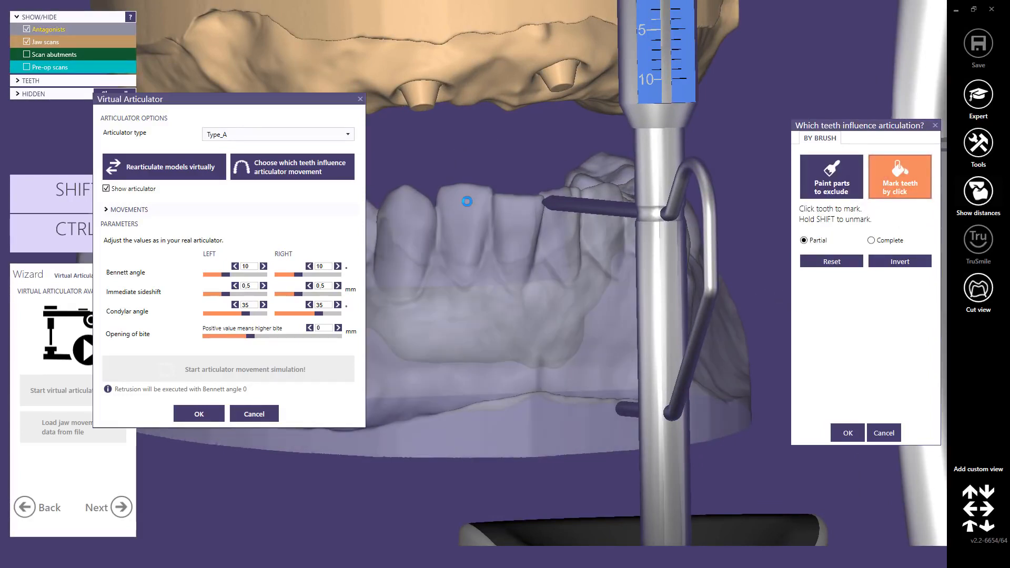
left_click(467, 202)
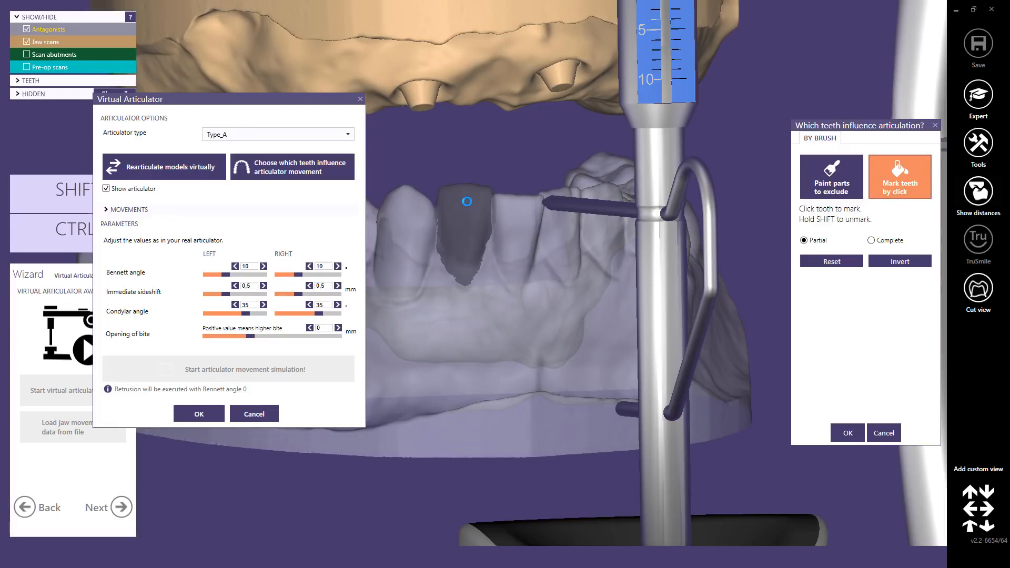
left_click(414, 211)
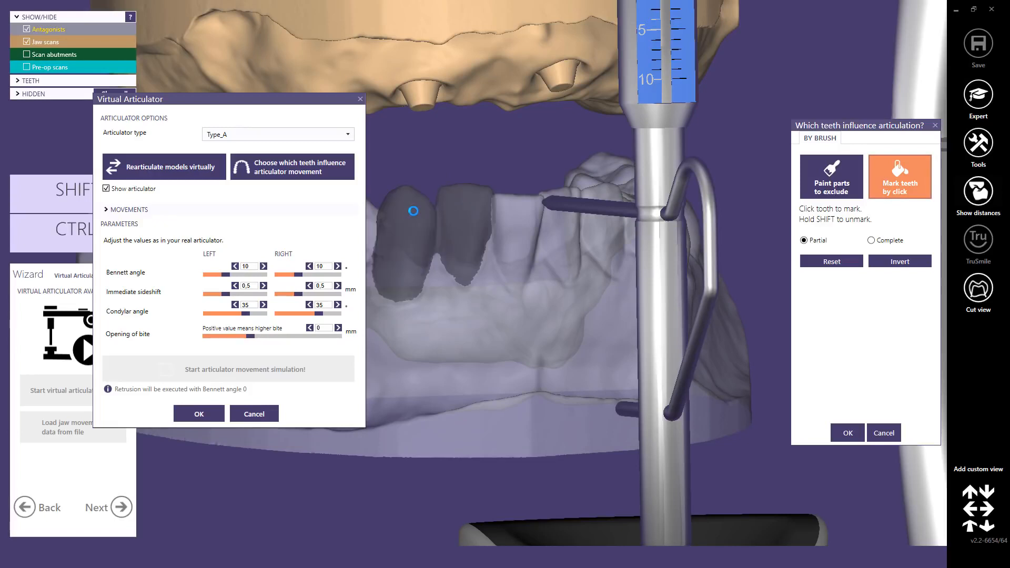
scroll(414, 211, "down", 4)
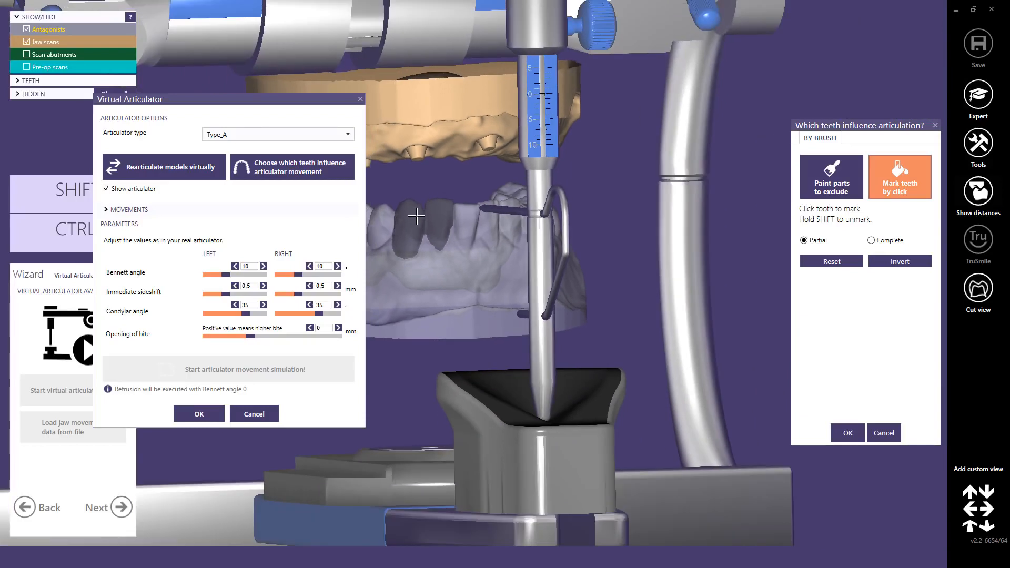
middle_click(416, 216)
right_click_drag(463, 225, 422, 213)
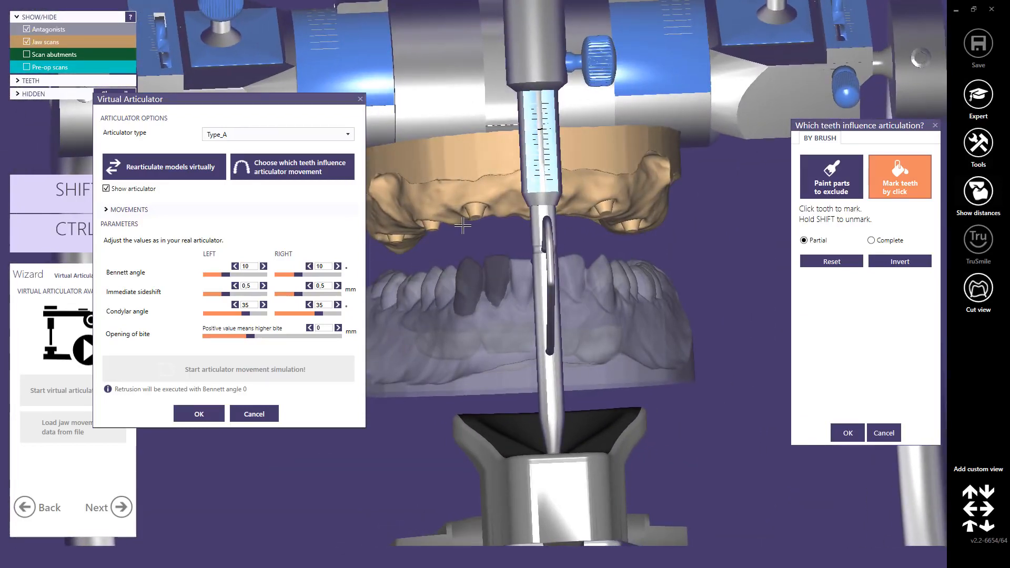
left_click(831, 263)
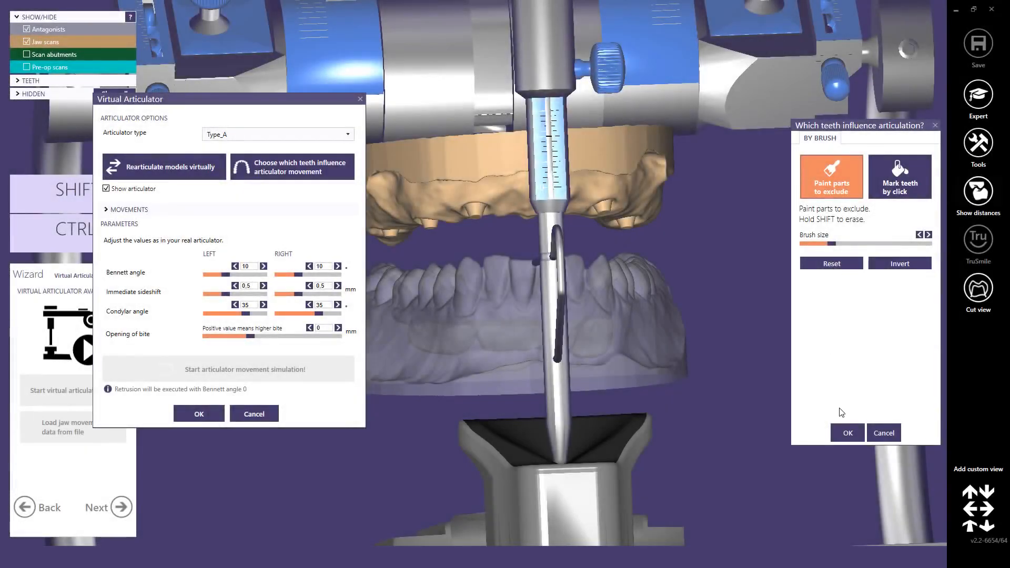
Step: Accept the articulation selection without exclusions and run the articulator movement simulation with articulator type Type_A
left_click(848, 433)
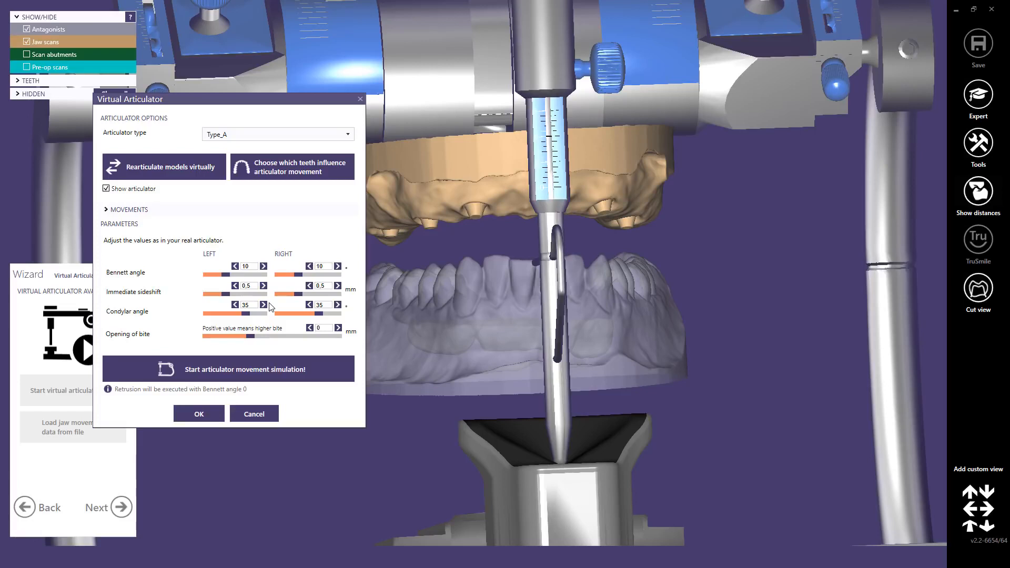
left_click(348, 137)
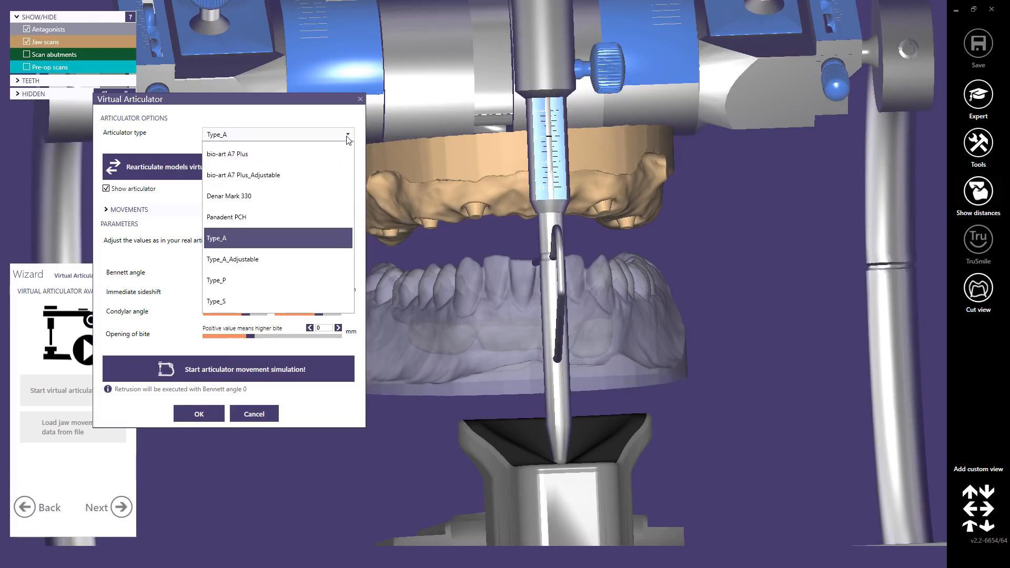
left_click(347, 137)
left_click(219, 360)
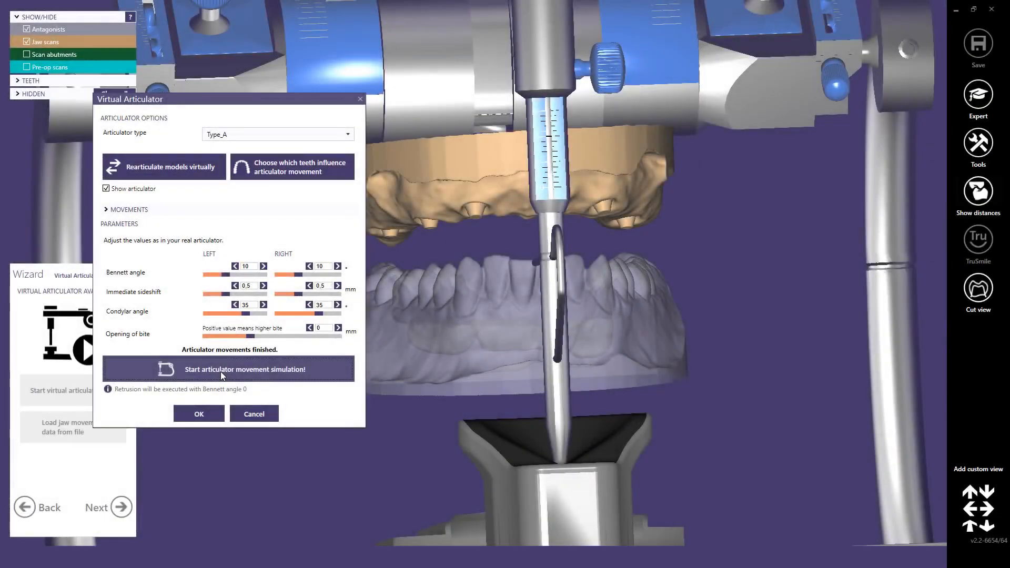
Step: Accept the articulator simulation and set tooth 17's implant to DESS - NB BM MULTI - Desktop Scan Abutment, RP, 40002/1 (1mm)
left_click(198, 414)
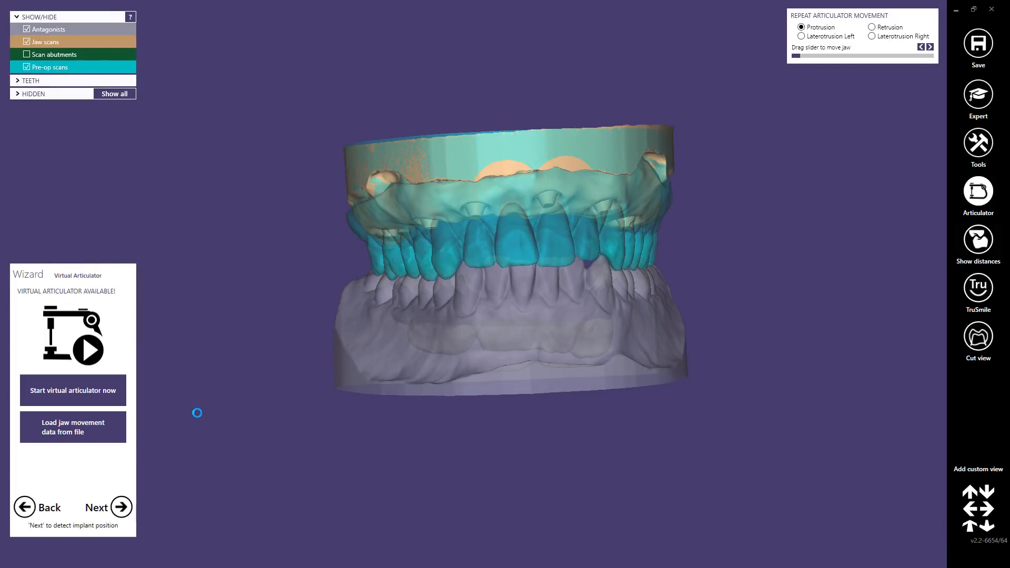
left_click(122, 507)
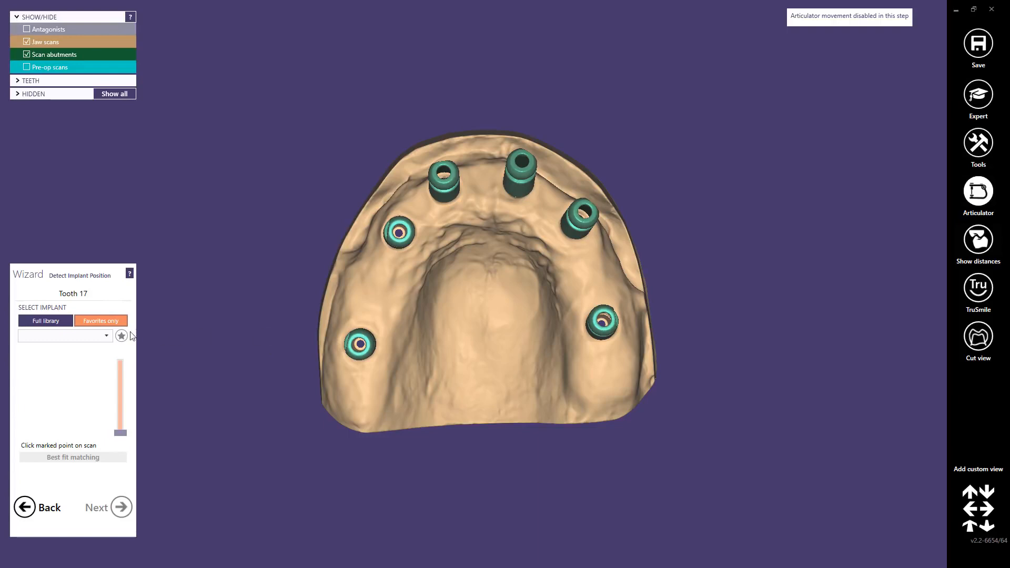
left_click(108, 337)
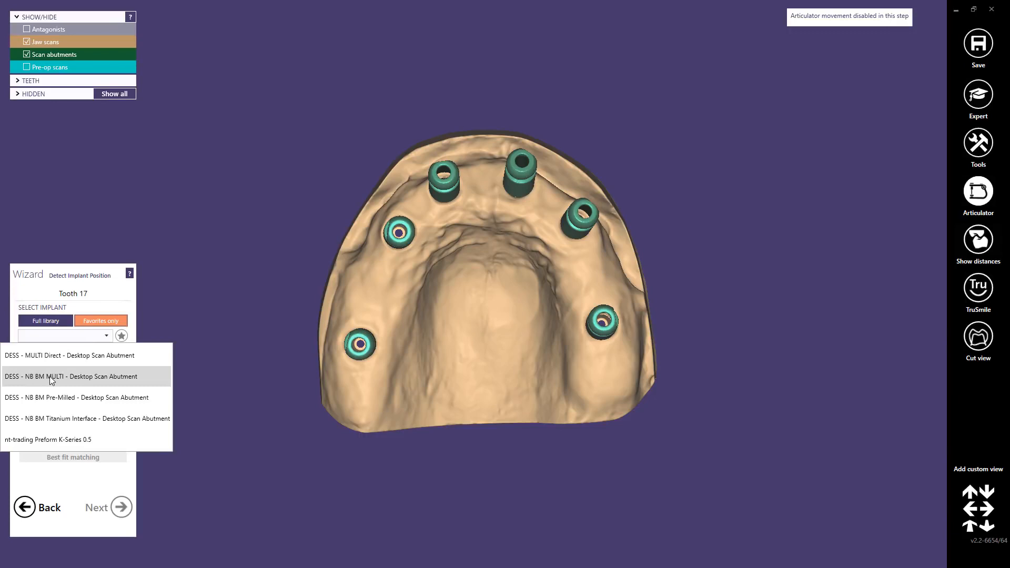
left_click(51, 378)
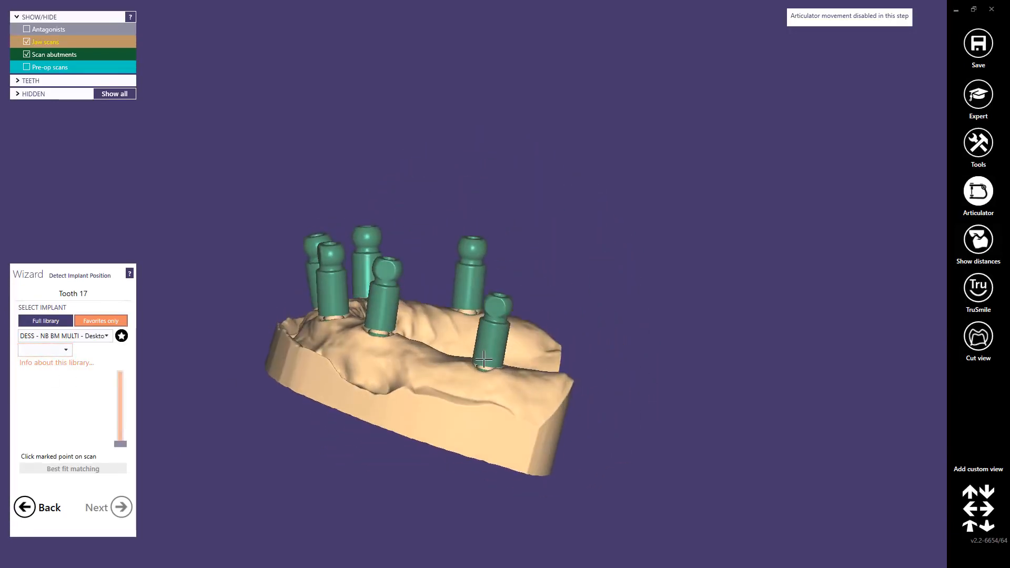
left_click(64, 352)
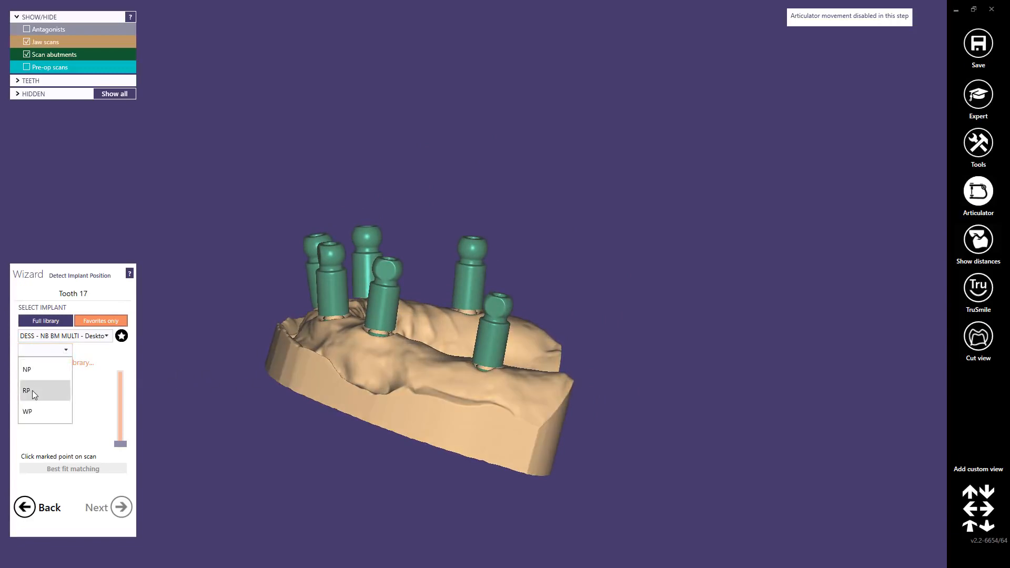
left_click(32, 390)
left_click(102, 350)
left_click(106, 370)
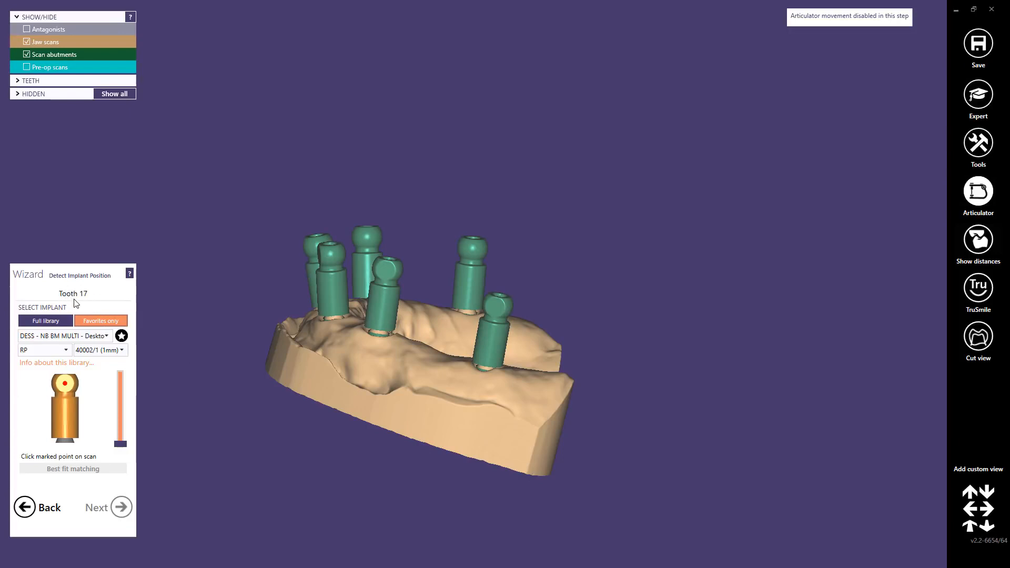
Step: Detect the implant positions for teeth 17 and 14 by marking each scan abutment and applying best fit matching
left_click(451, 346)
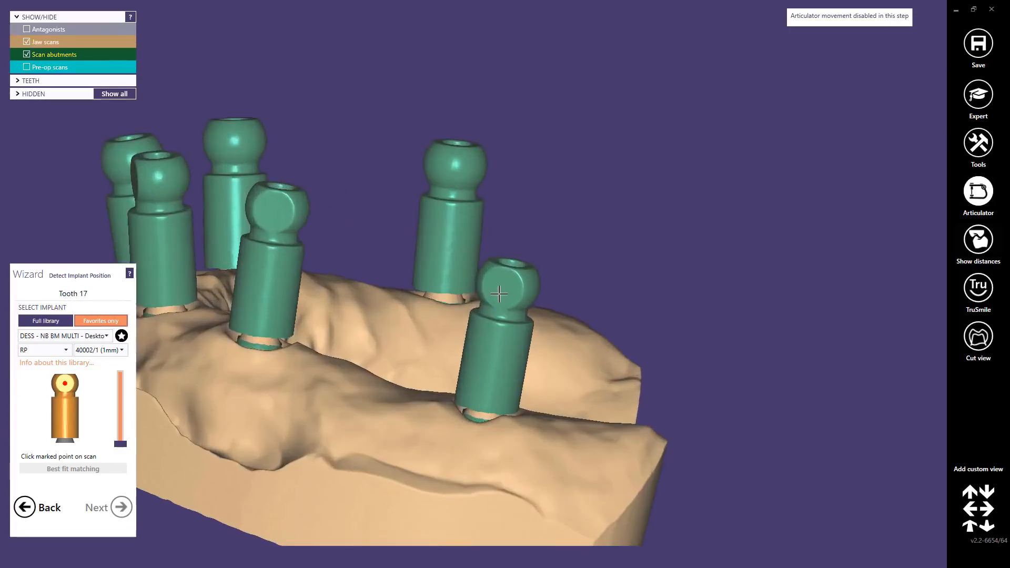
left_click(82, 470)
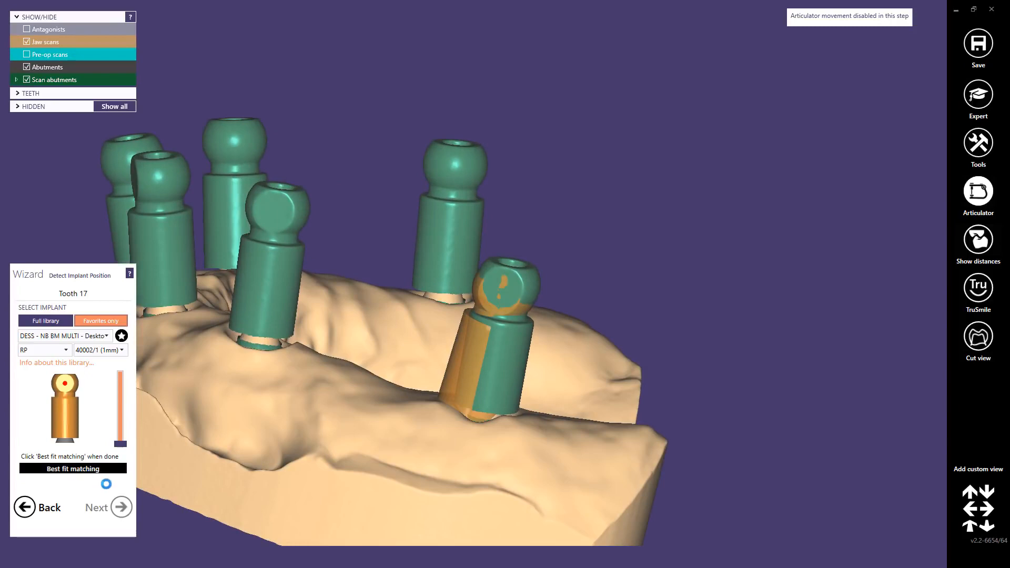
left_click(127, 508)
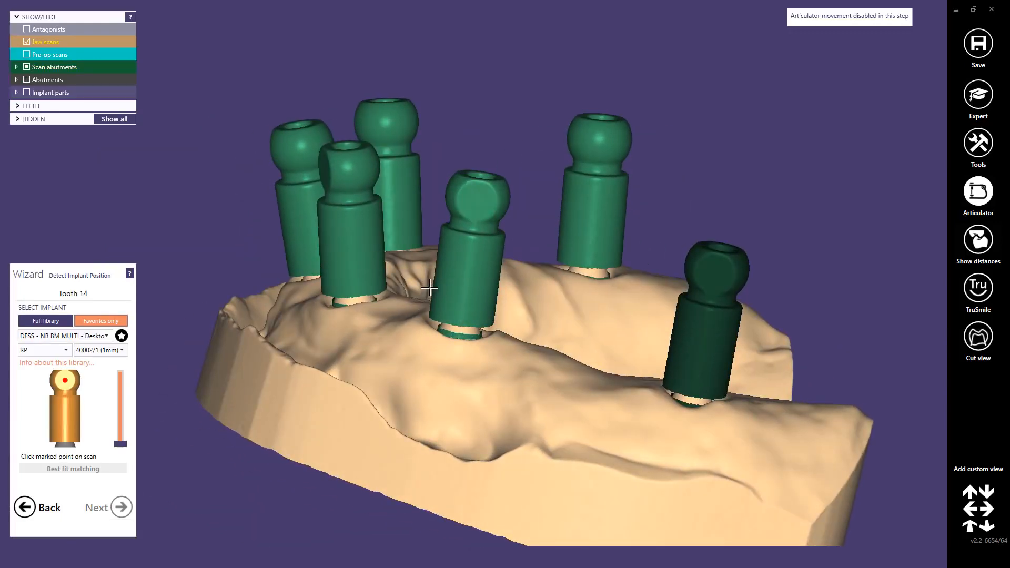
left_click(472, 197)
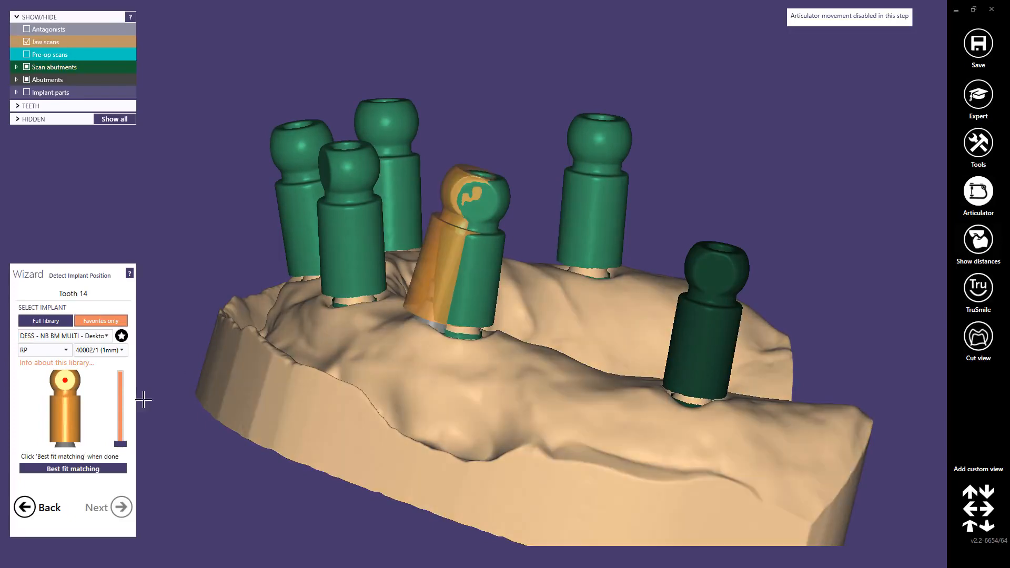
left_click(70, 469)
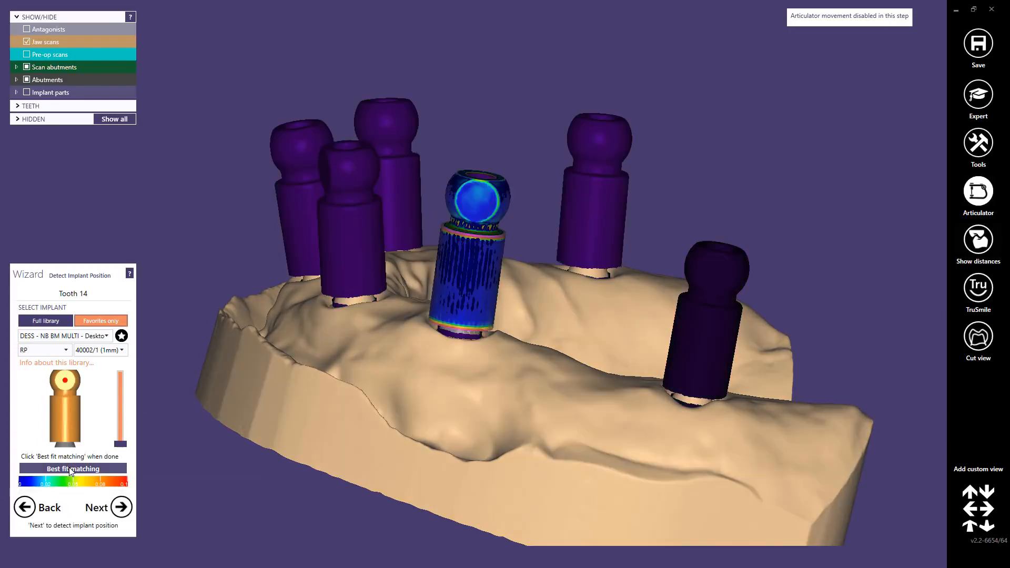
left_click(120, 508)
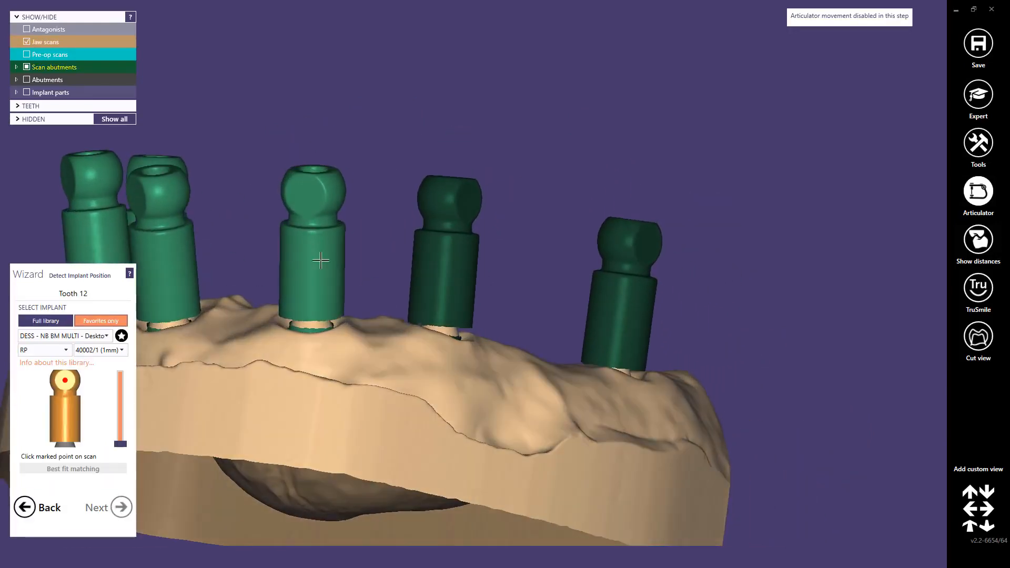
Step: Mark the scan abutments of teeth 12 and 21, best-fit match them, and accept both implant positions
left_click(321, 260)
left_click(98, 469)
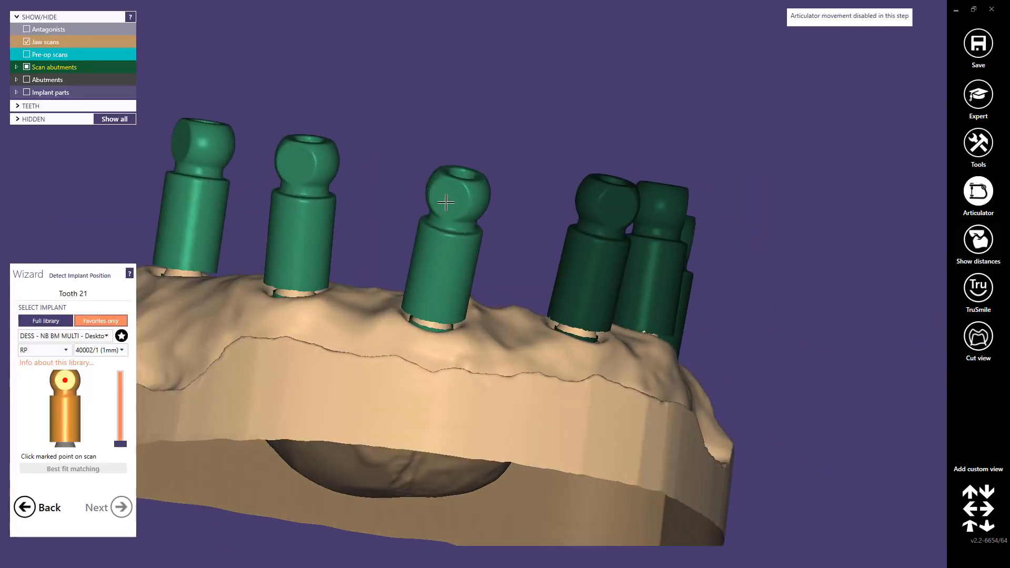
left_click(446, 202)
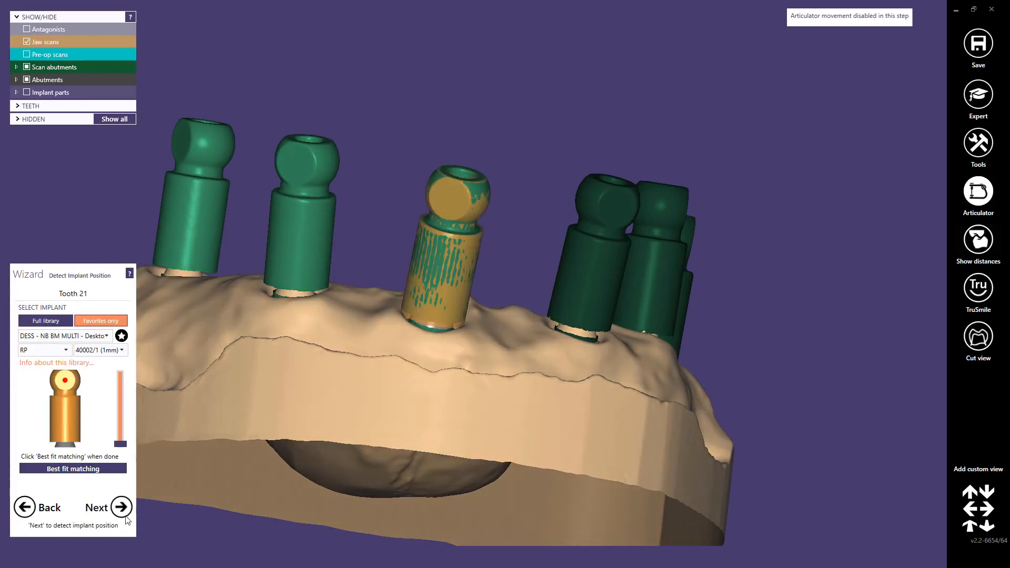
left_click(121, 514)
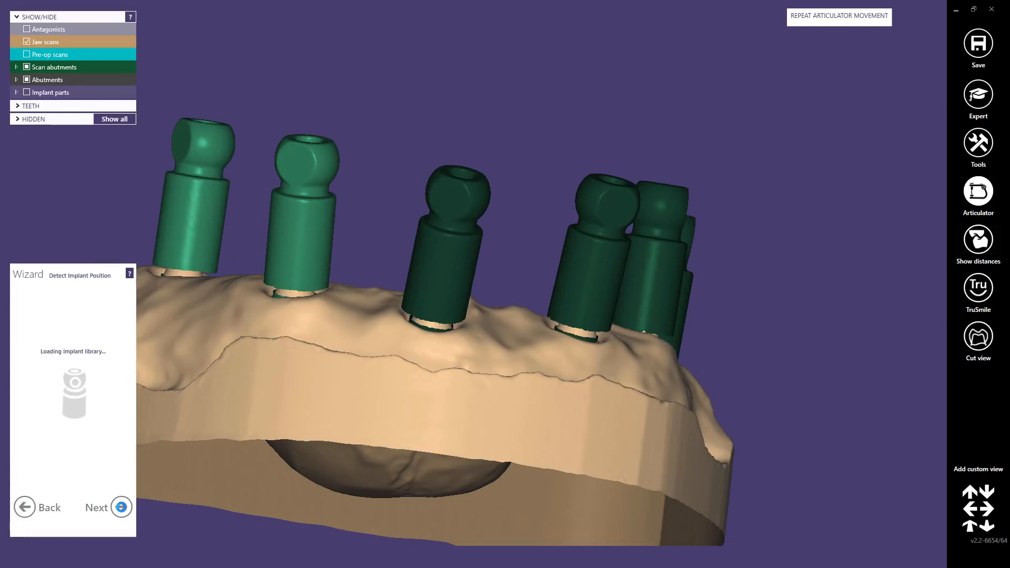
Step: Match the implants of teeth 23 and 26 to their scan abutments with best fit matching
left_click(298, 168)
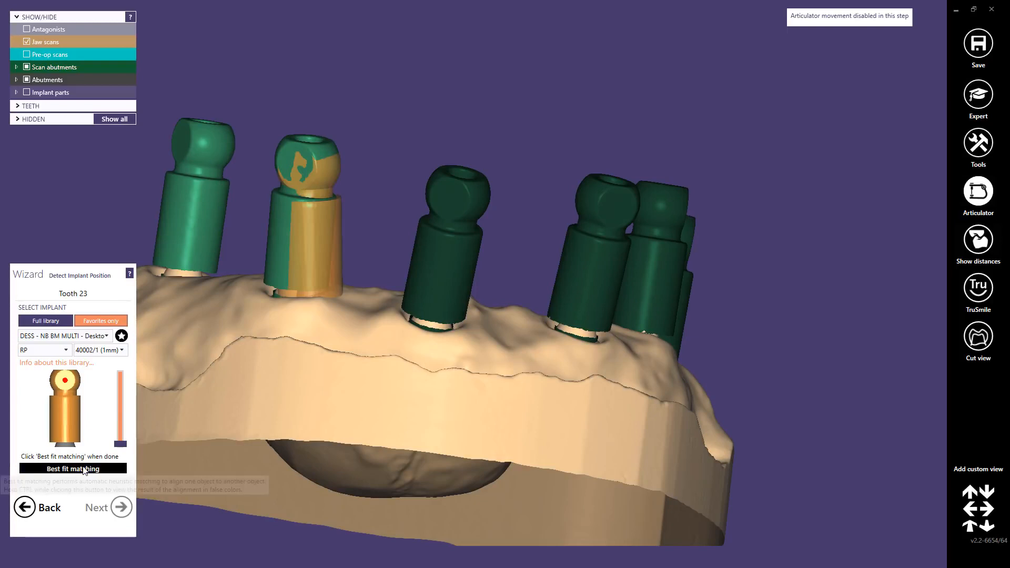
left_click(84, 469)
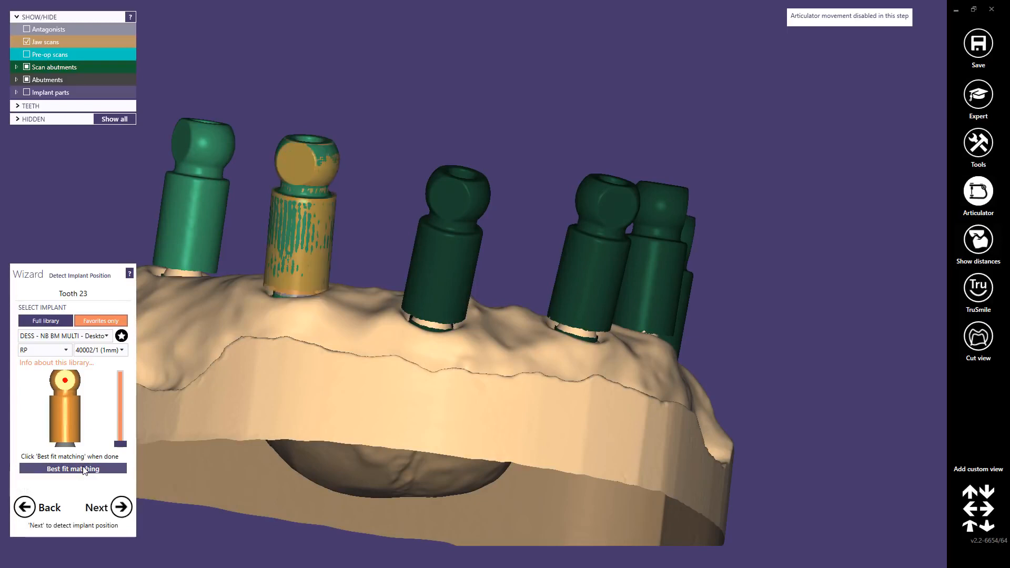
left_click(122, 507)
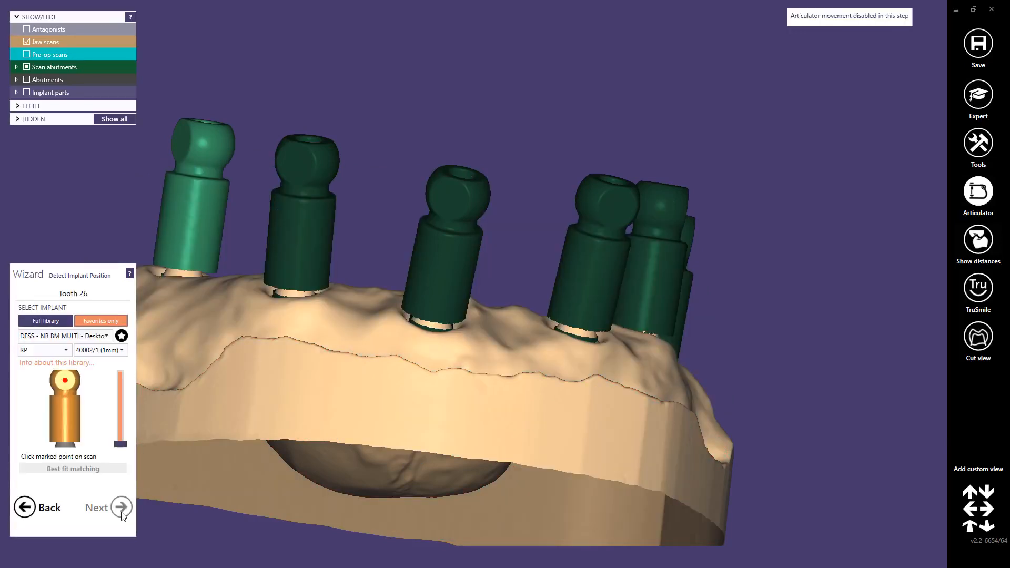
left_click(184, 145)
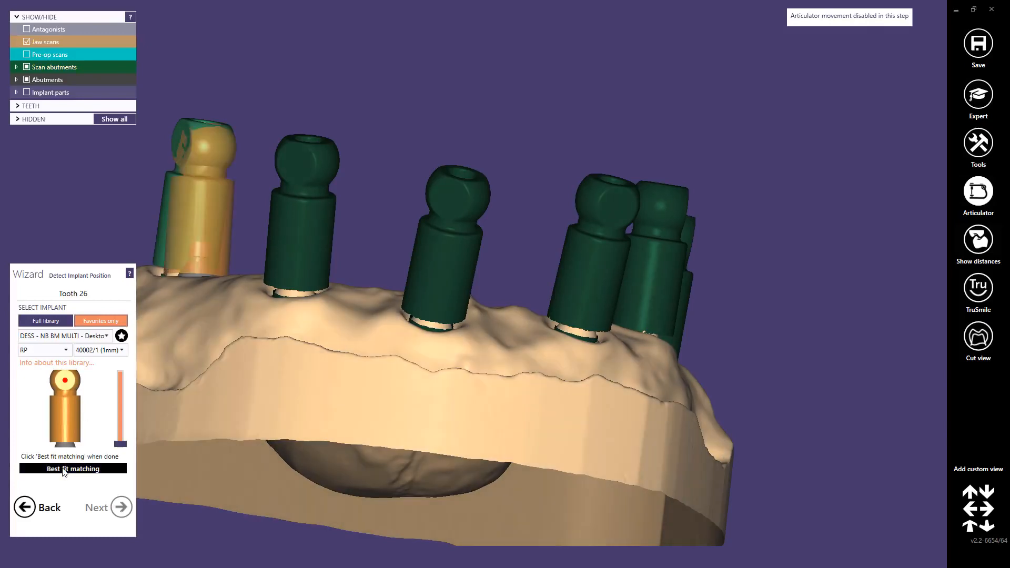
left_click(63, 469)
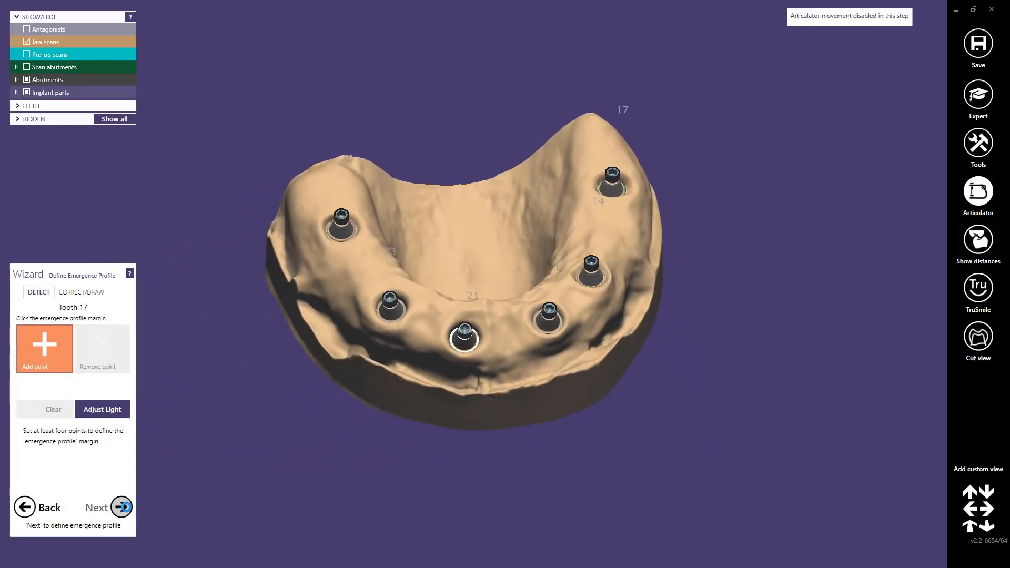
Step: Accept the detected emergence profiles for all six implants from tooth 17 to tooth 26 and proceed to tooth placement
left_click(122, 507)
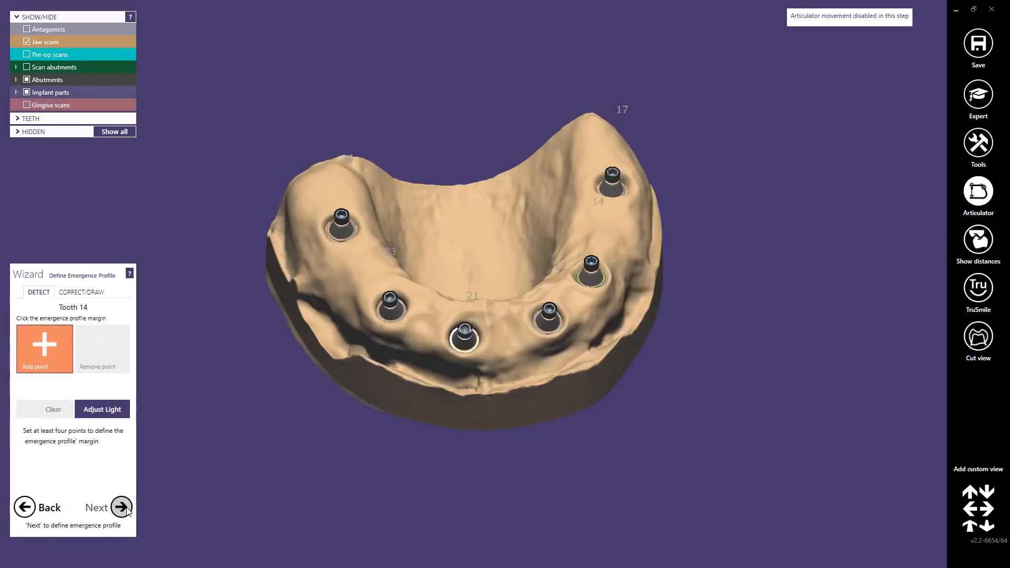
left_click(126, 510)
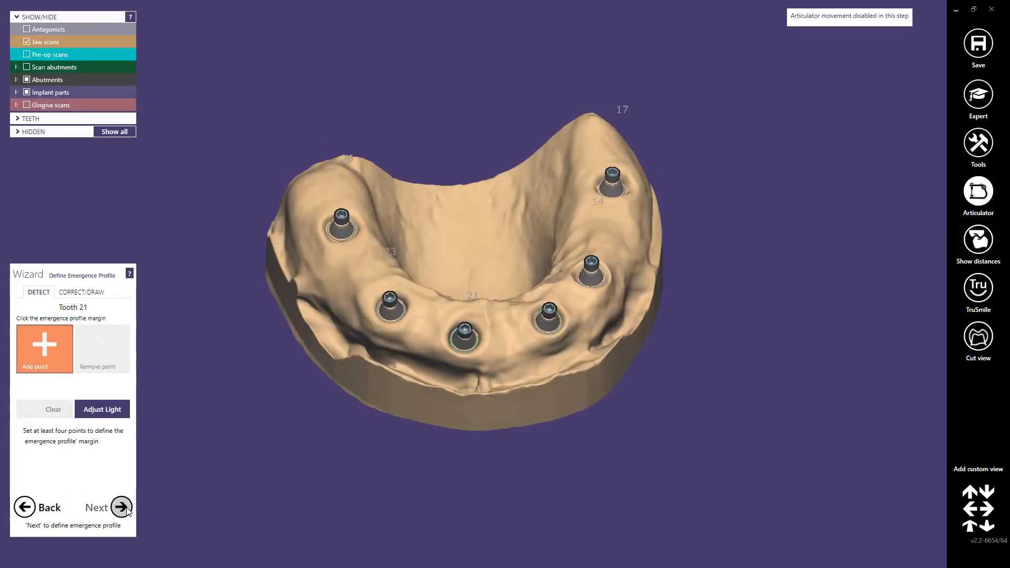
left_click(127, 509)
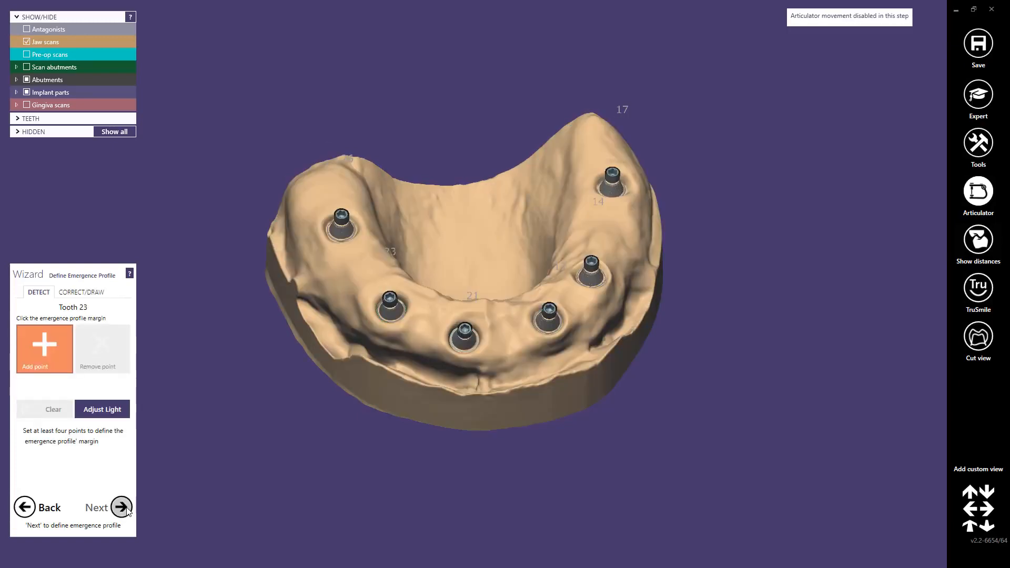
left_click(126, 510)
left_click(127, 509)
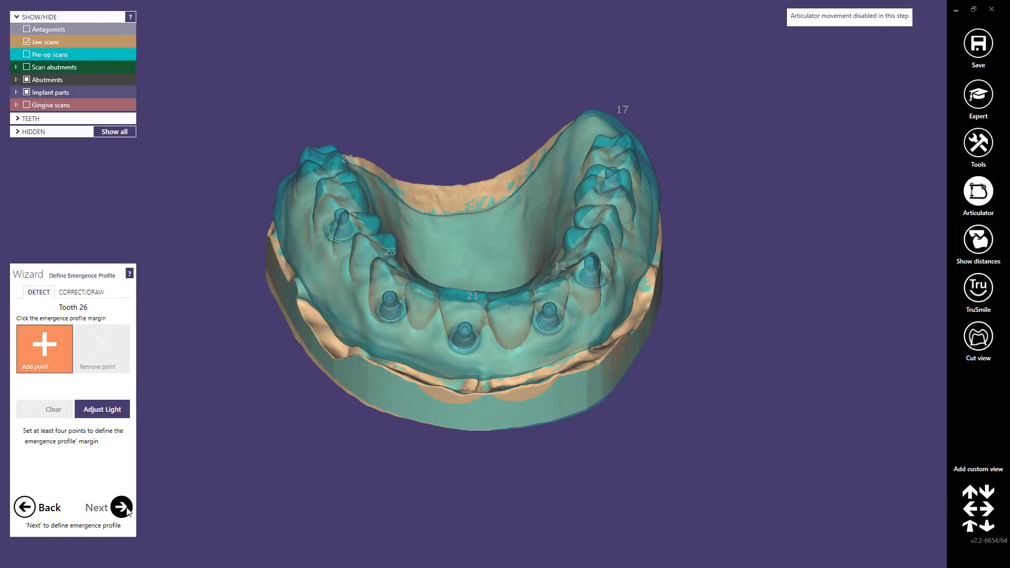
left_click(122, 508)
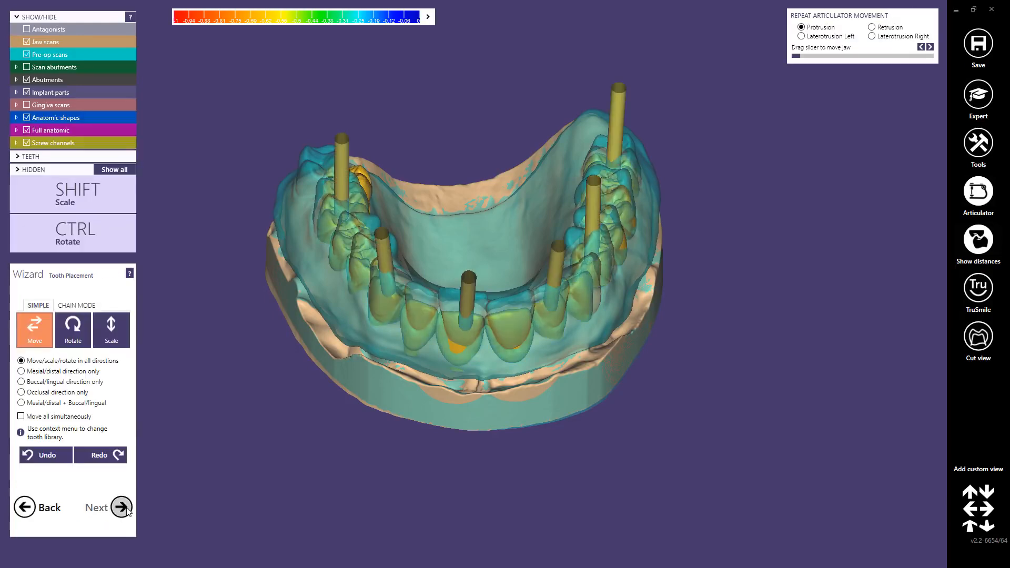
Step: In chain mode, reposition the end of the tooth chain behind tooth 17 to align the molars with the pre-op scan
right_click_drag(463, 381, 463, 381)
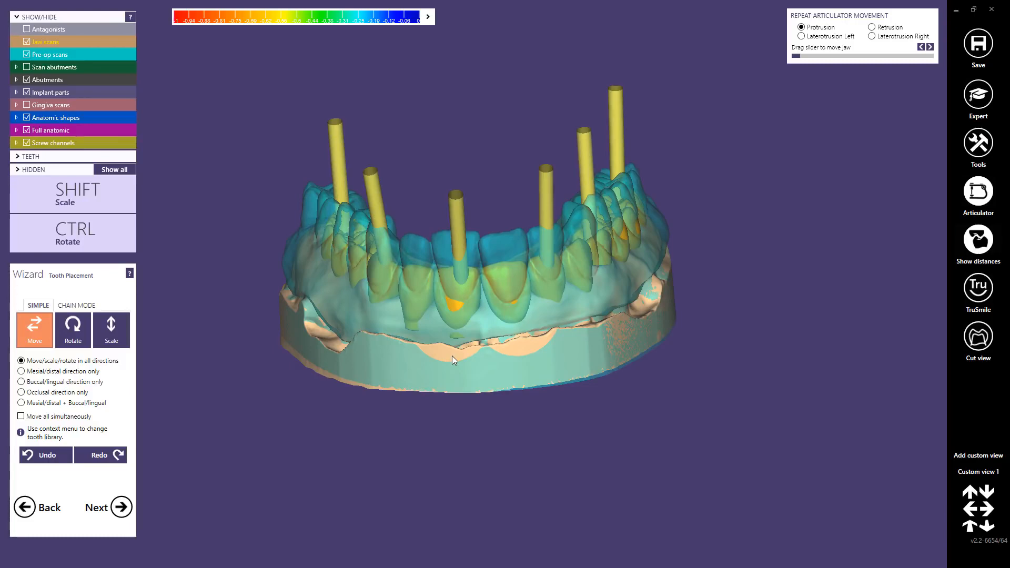
right_click_drag(453, 355, 456, 354)
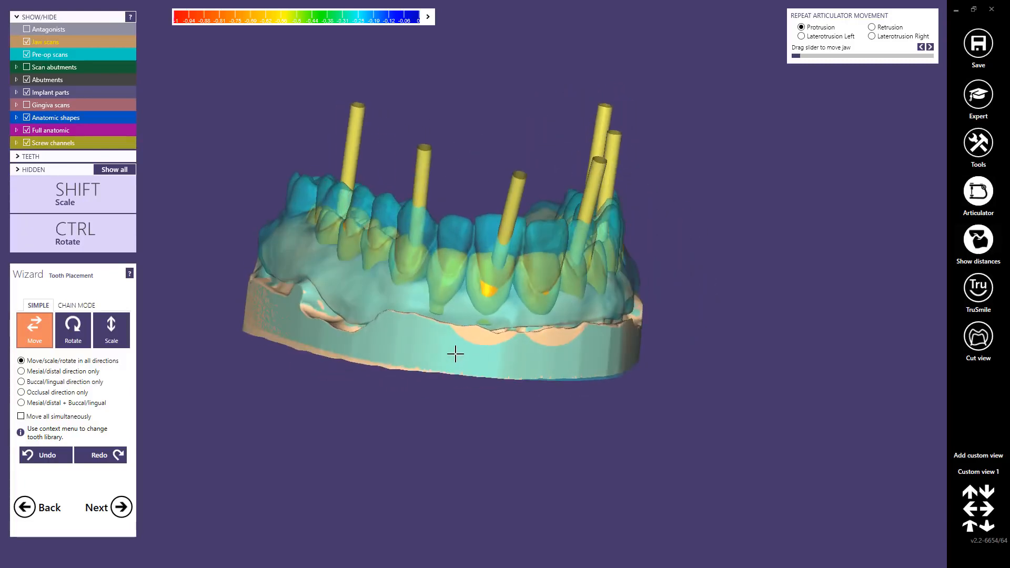
left_click(81, 304)
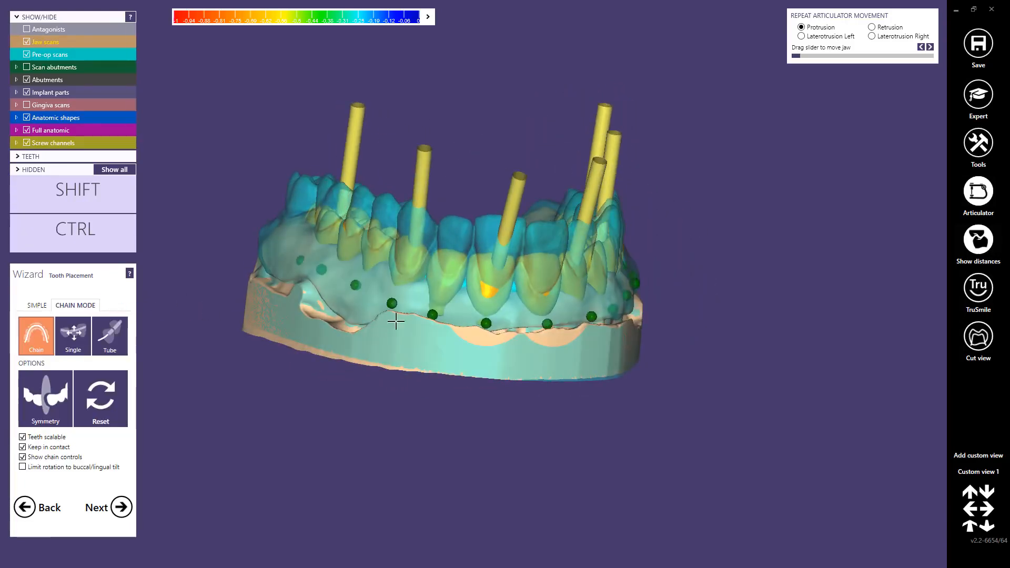
right_click_drag(525, 314, 524, 314)
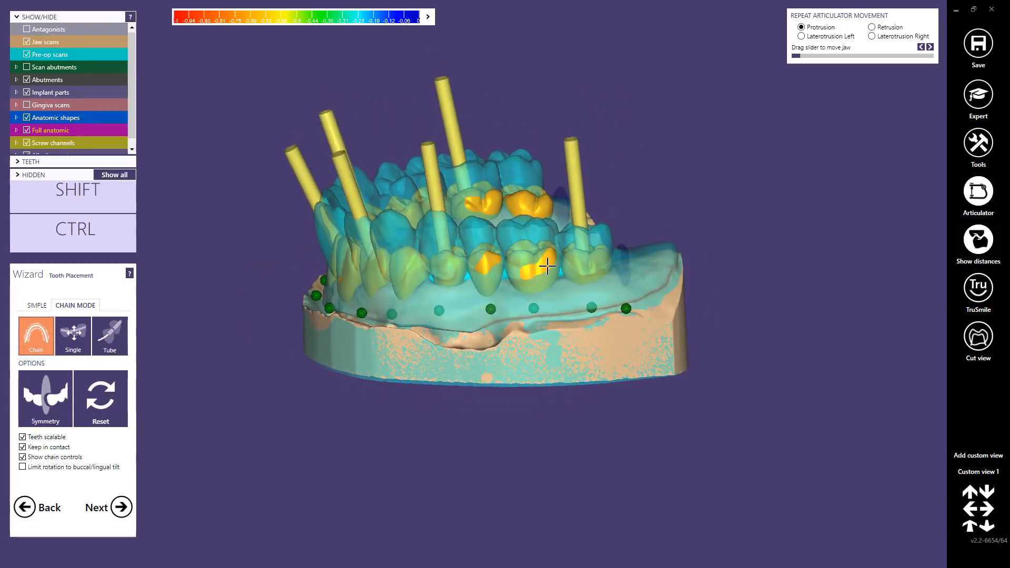
scroll(525, 314, "up", 3)
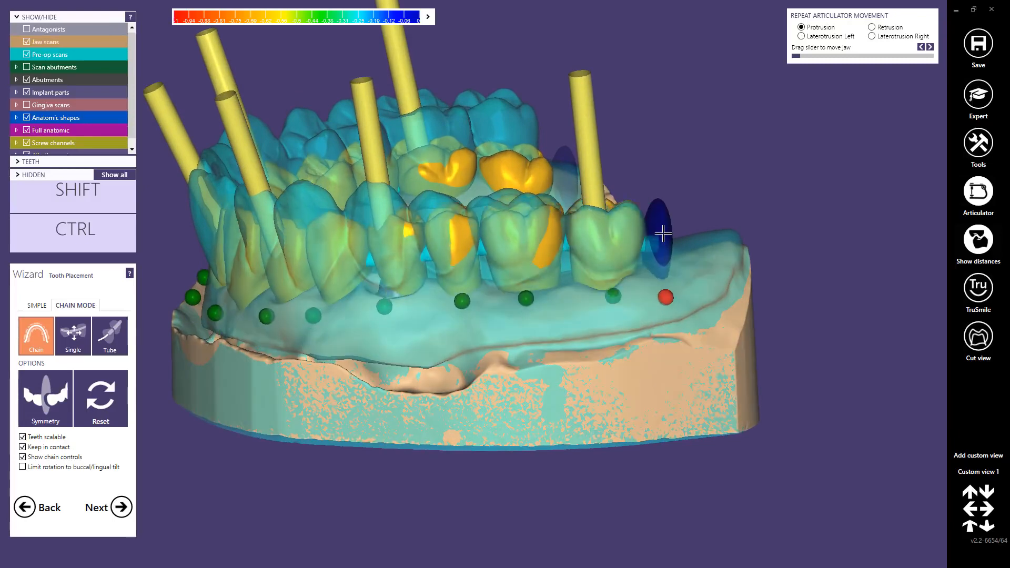
right_click_drag(659, 226, 620, 243)
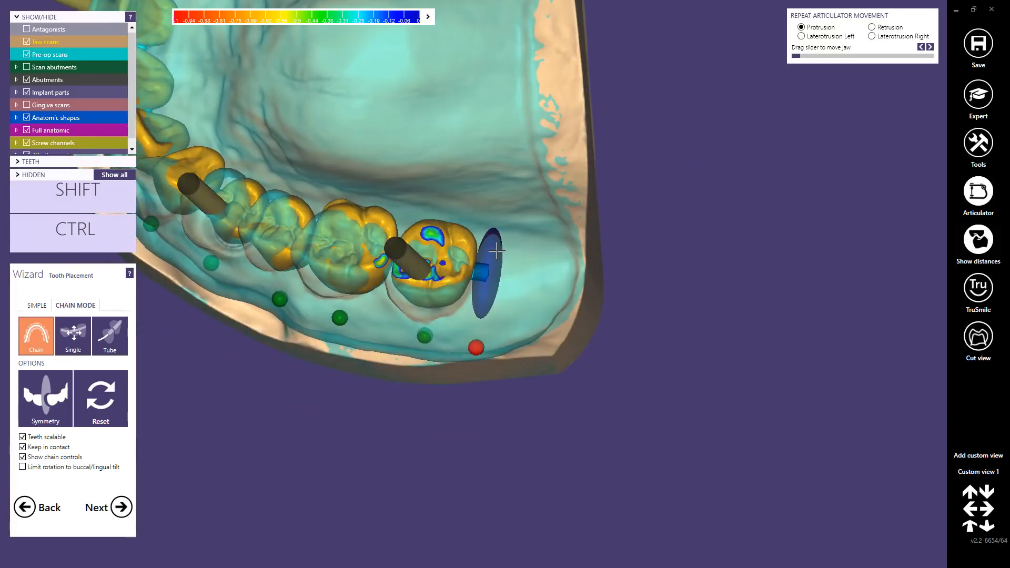
left_click_drag(497, 252, 492, 265)
right_click_drag(491, 266, 490, 263)
Step: Reposition the opposite end of the tooth chain behind tooth 27 and adjust the posterior teeth on that side towards the pre-op scan
right_click_drag(377, 188, 434, 249)
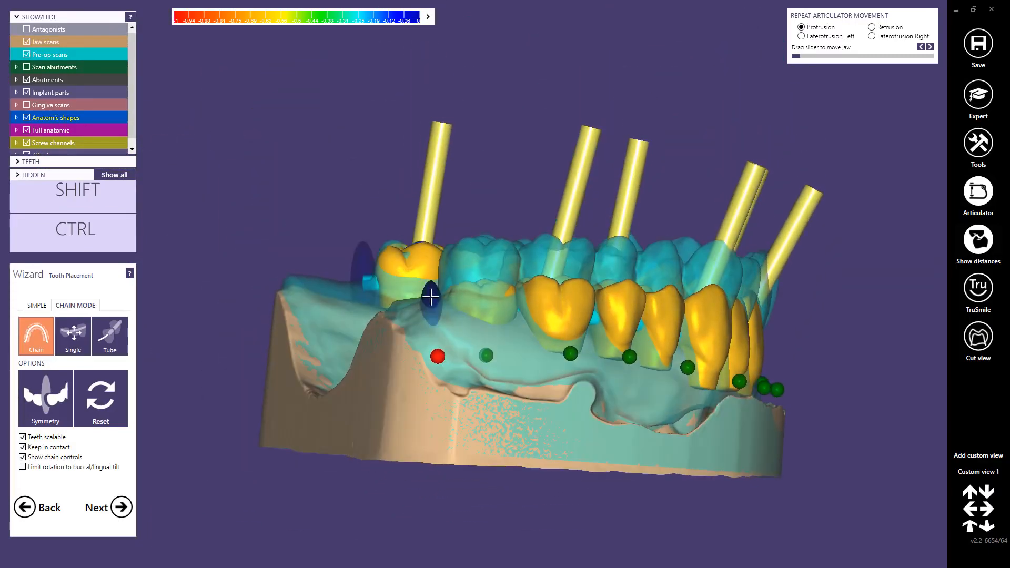
left_click_drag(431, 295, 431, 255)
right_click_drag(432, 256, 431, 291)
left_click_drag(432, 262, 430, 266)
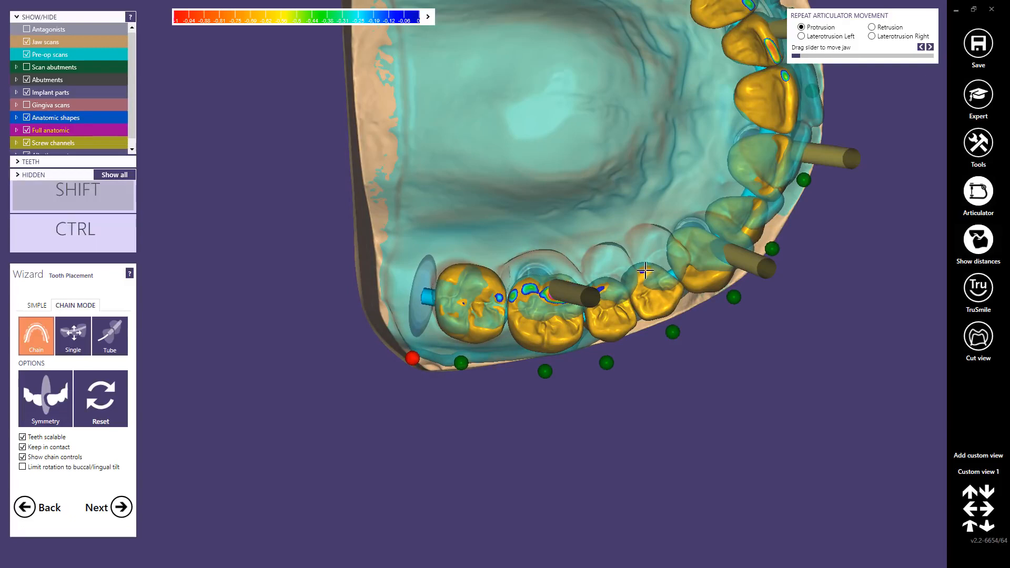
left_click_drag(645, 272, 644, 272, "shift")
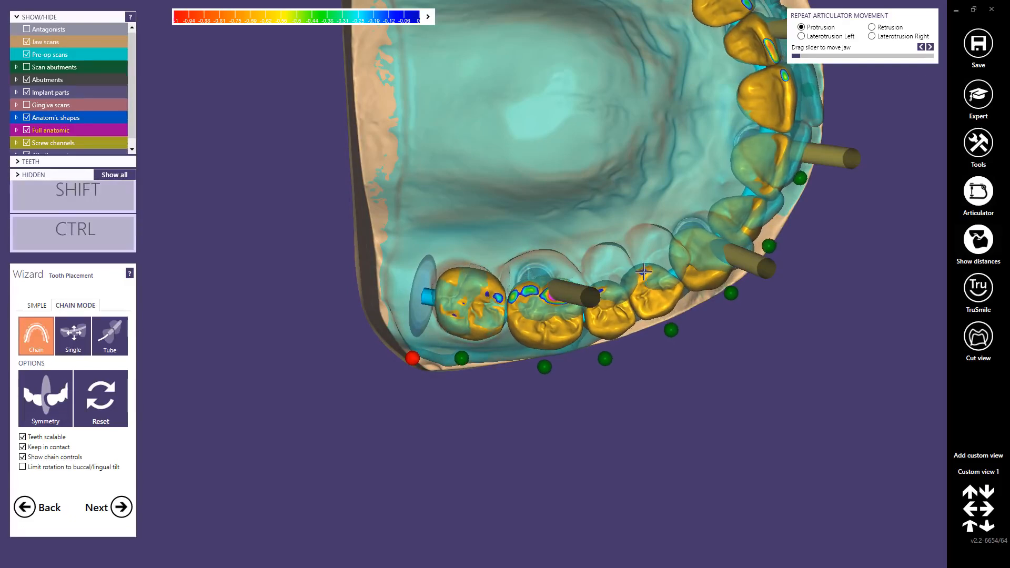
scroll(644, 272, "down", 3)
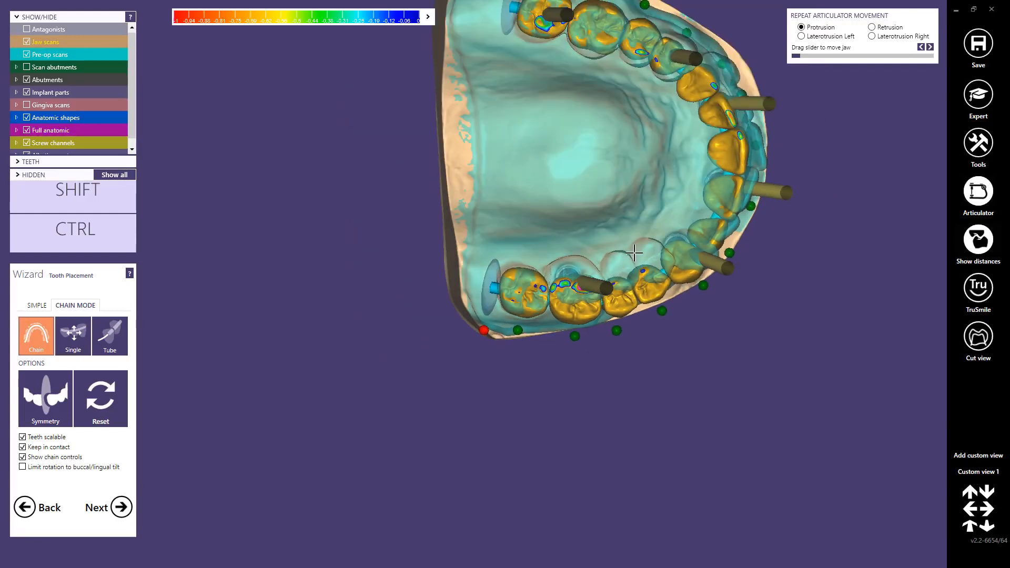
Step: In chain mode, adjust the chain around canine 23 to bring it towards the pre-op scan
middle_click(634, 253)
right_click_drag(485, 246, 485, 247)
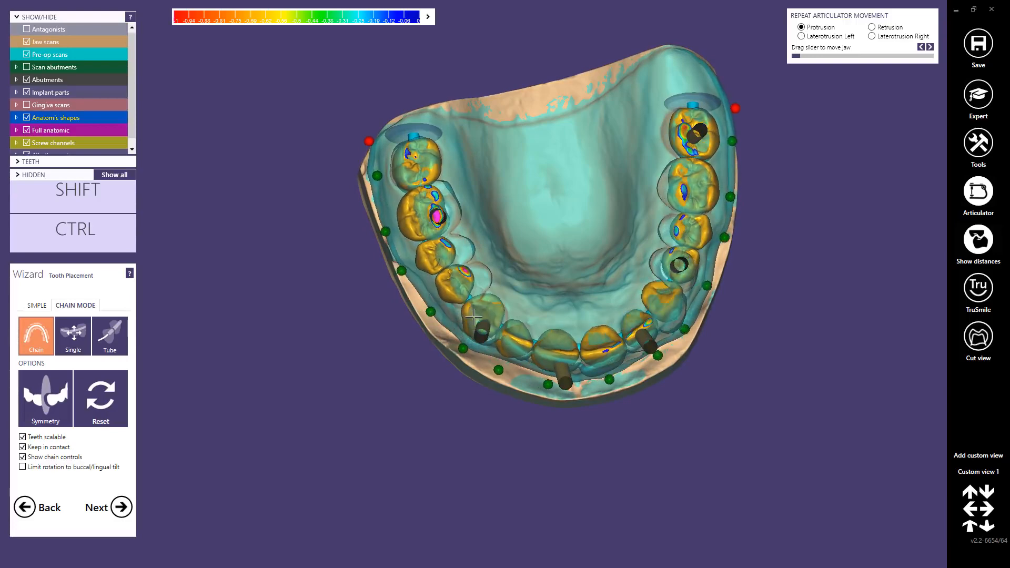
right_click_drag(516, 300, 495, 253)
scroll(537, 246, "up", 2)
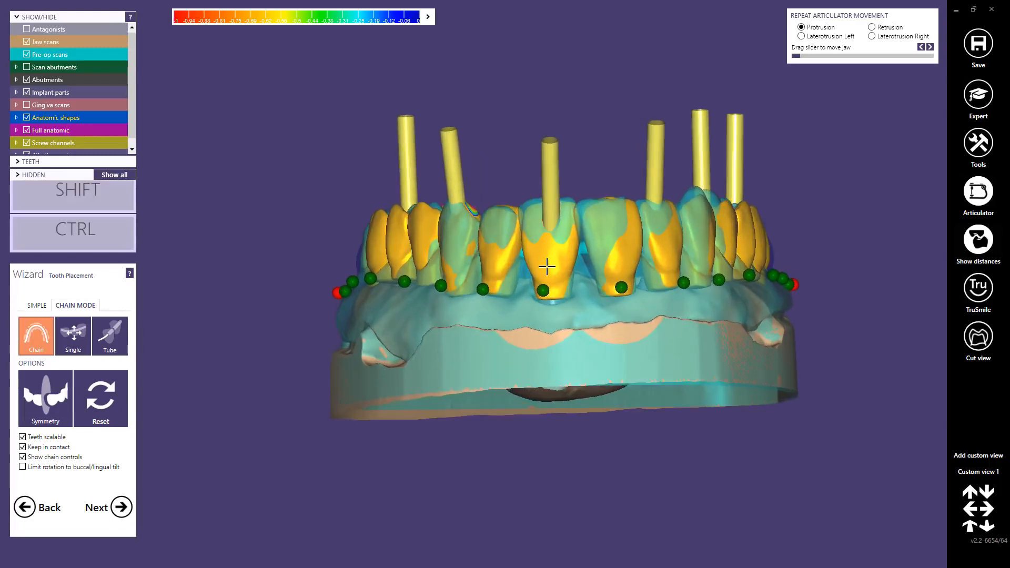
right_click_drag(548, 267, 671, 284)
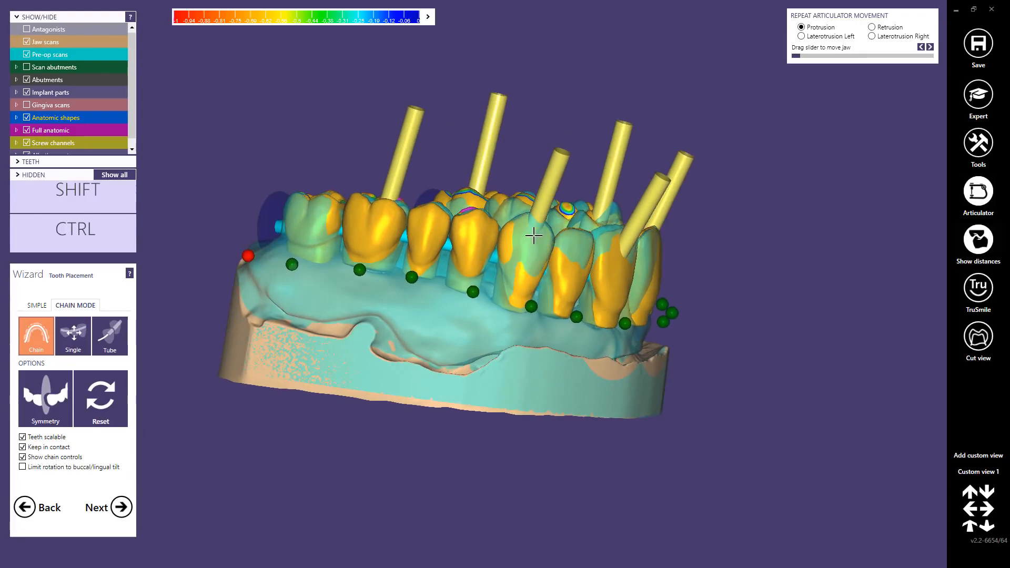
right_click_drag(533, 237, 472, 227)
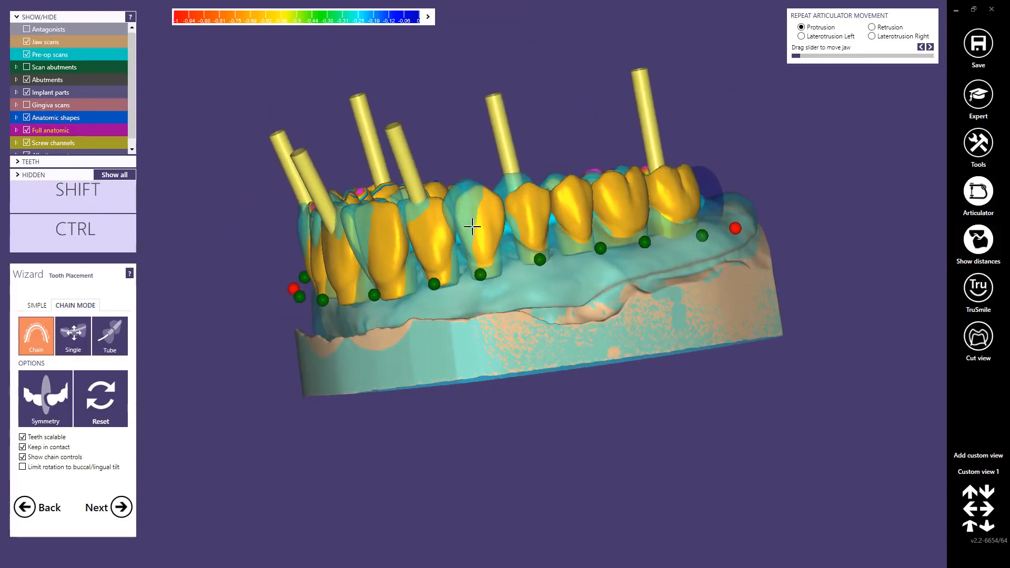
Step: Reposition canine 13 in the chain, carrying its neighbouring teeth along, to match the pre-op scan
mouse_move(493, 218)
left_mouse_down()
mouse_move(470, 215)
mouse_move(482, 220)
left_mouse_up()
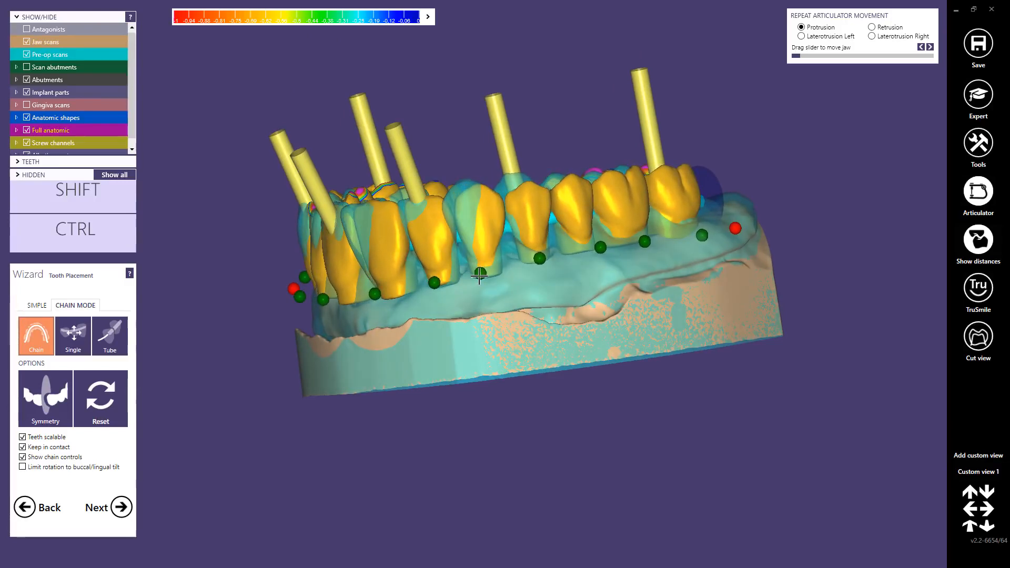
mouse_move(480, 213)
left_mouse_down()
mouse_move(463, 212)
mouse_move(485, 215)
left_mouse_up()
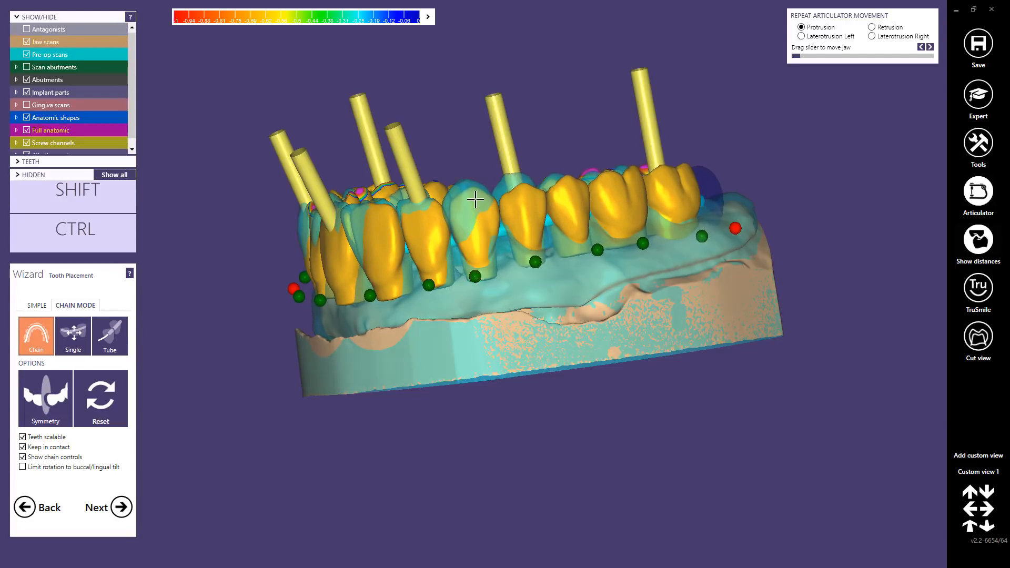
left_click_drag(475, 200, 467, 206, "ctrl")
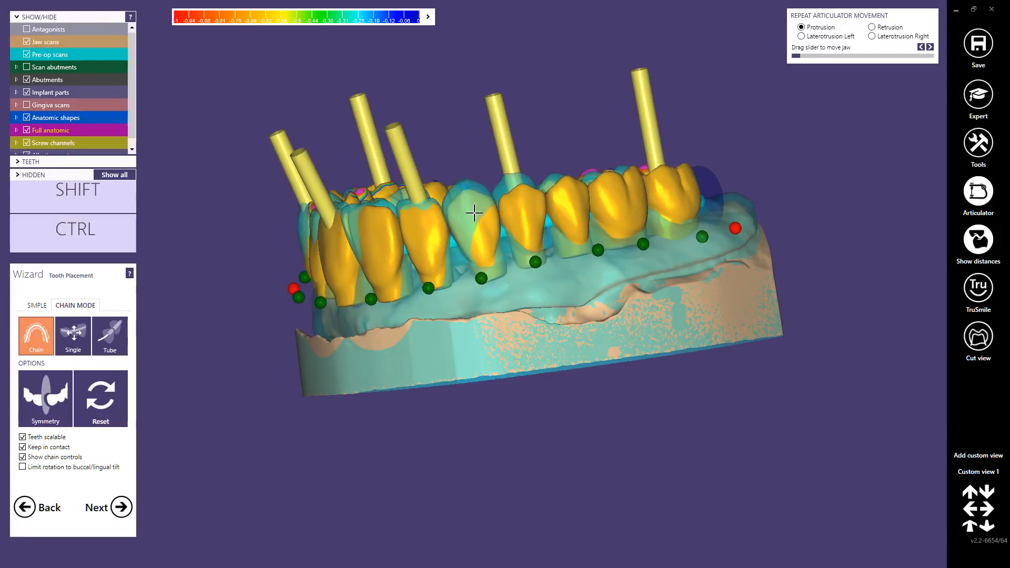
right_click(476, 213)
middle_click(462, 219)
right_click_drag(485, 225, 484, 249)
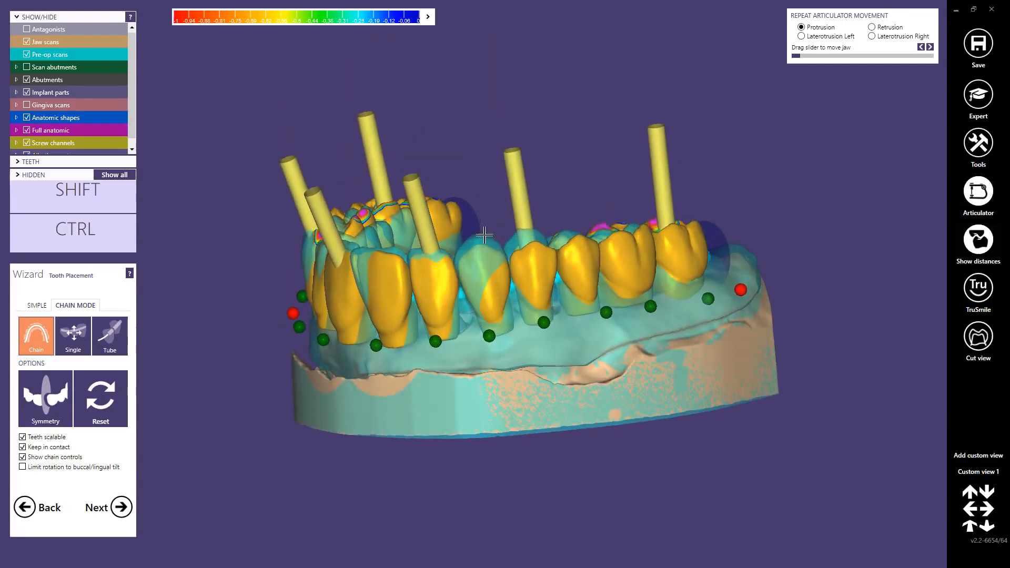
left_click_drag(484, 249, 481, 254)
Step: Fix the chain control points at canines 13 and 23, and check the front teeth against the pre-op scan
key("ctrl")
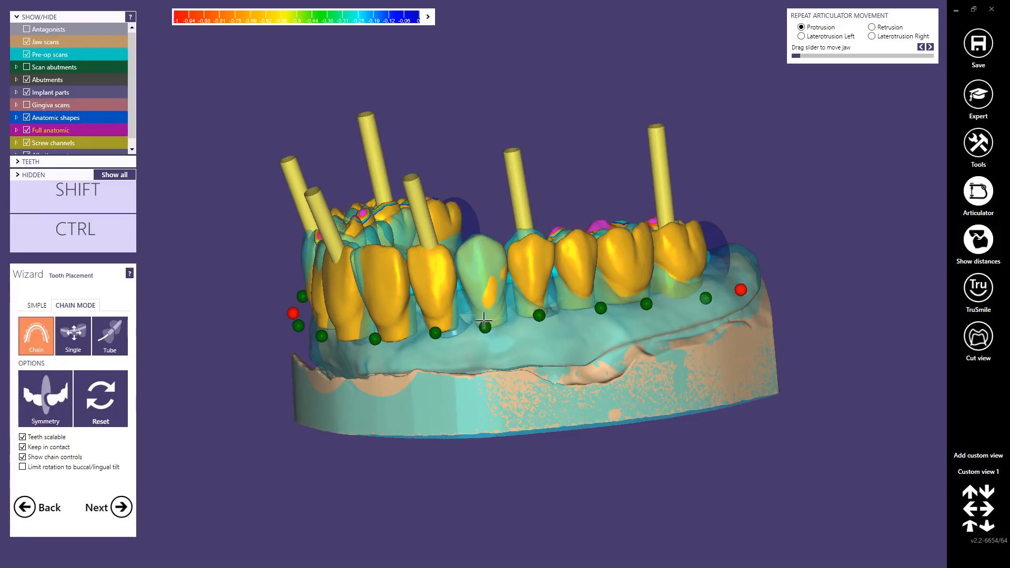
right_click_drag(466, 310, 539, 400)
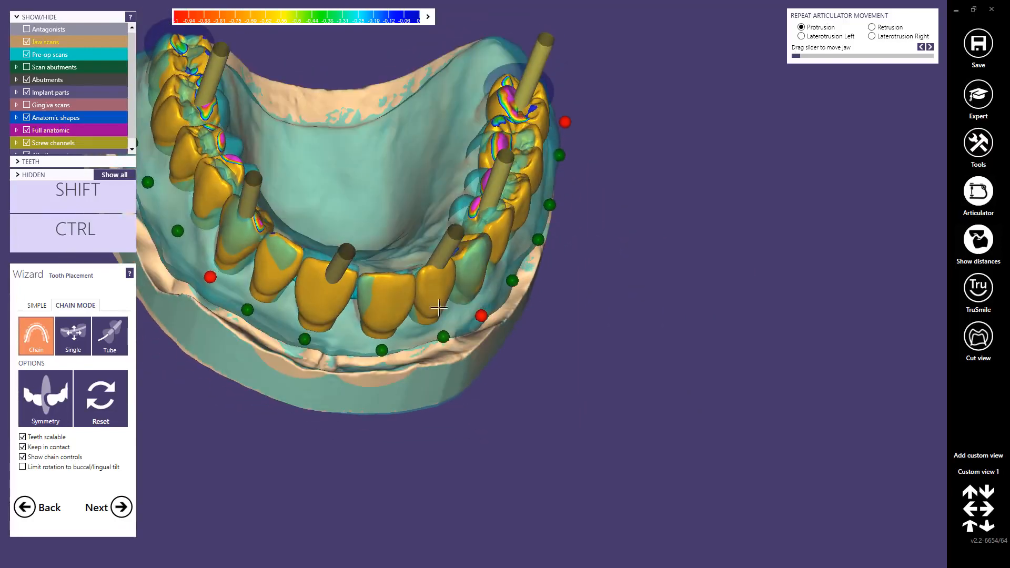
middle_click(348, 328)
right_click_drag(422, 327, 419, 329)
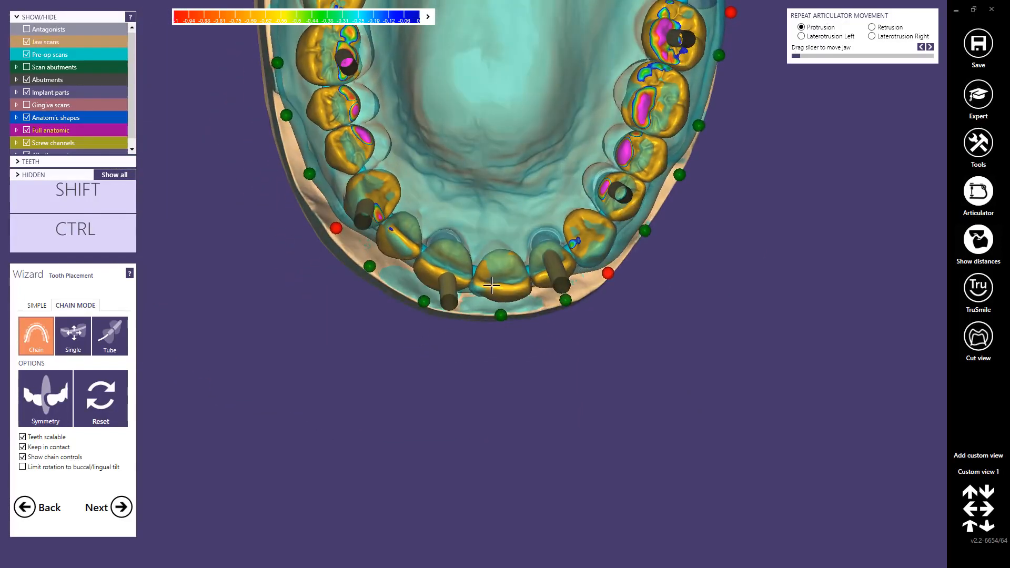
right_click_drag(494, 363, 487, 214)
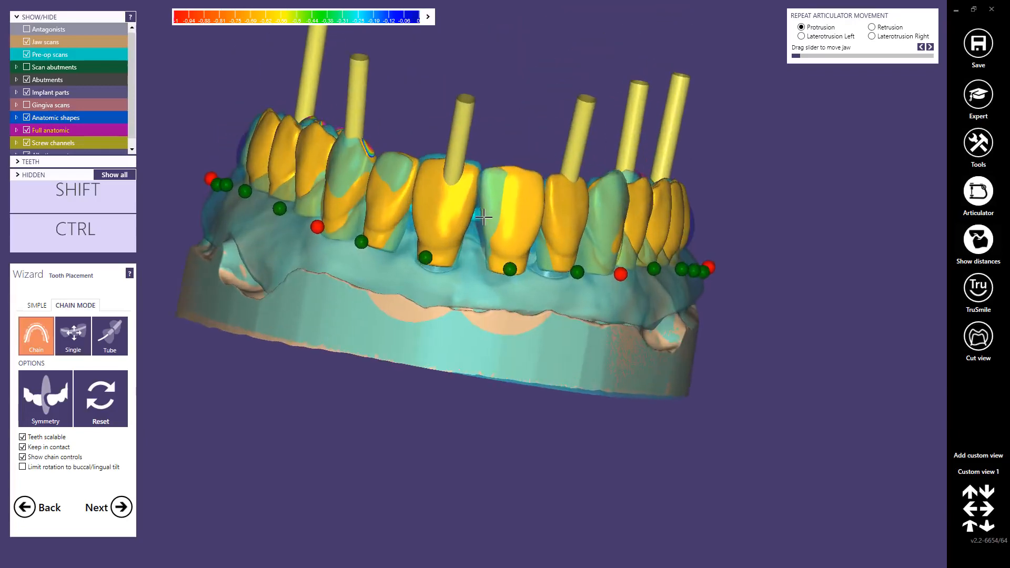
scroll(499, 184, "up", 2)
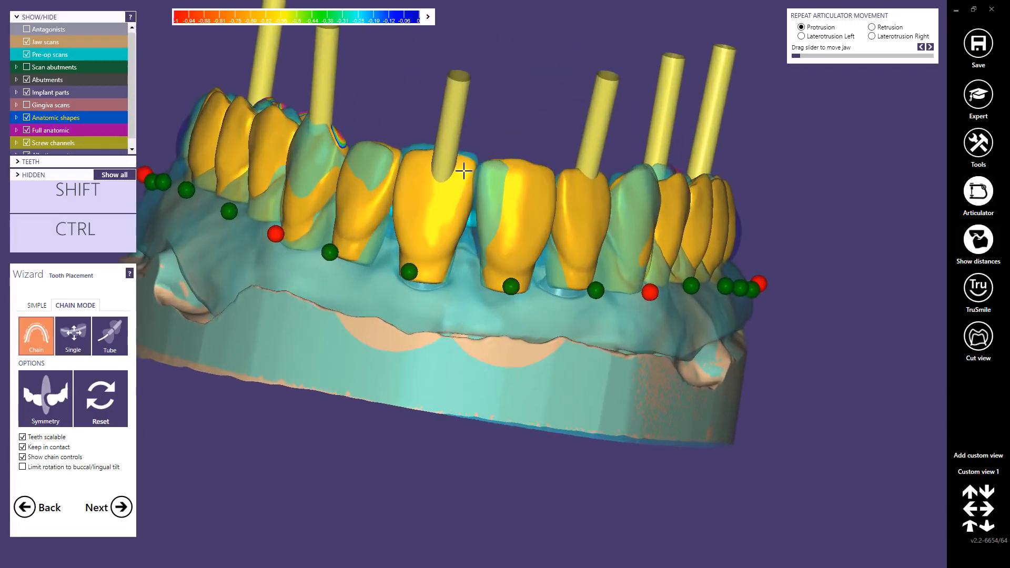
Step: Move the premolars and molars behind the fixed canines palatally on both sides to line up with the pre-op scan
right_click_drag(556, 195, 658, 216)
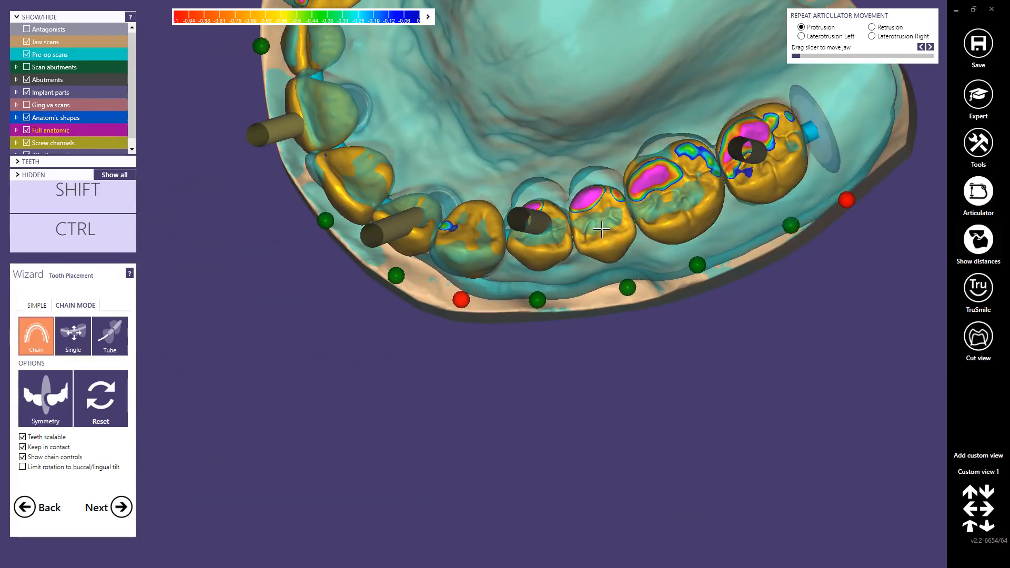
right_click_drag(601, 230, 444, 251)
key("ctrl")
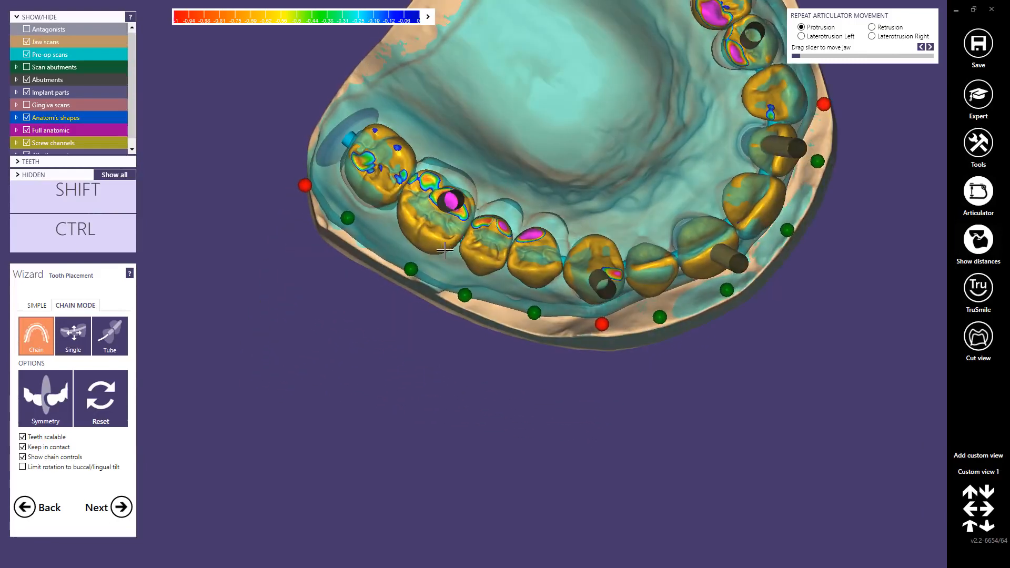
left_click_drag(444, 251, 482, 228)
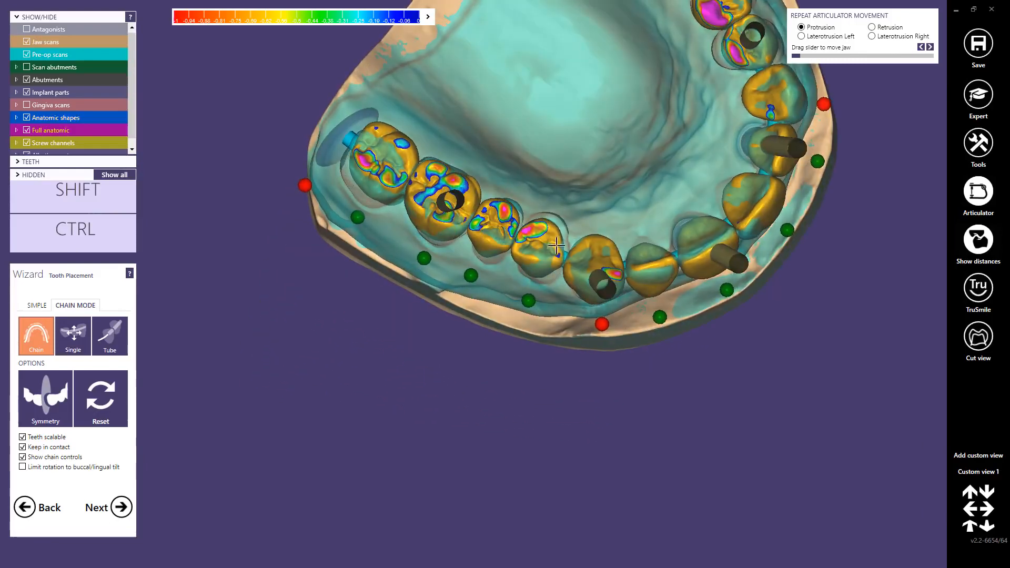
right_click_drag(556, 245, 359, 315)
Step: Switch to simple placement mode for moving individual teeth and hide the screw channels
left_click(575, 258)
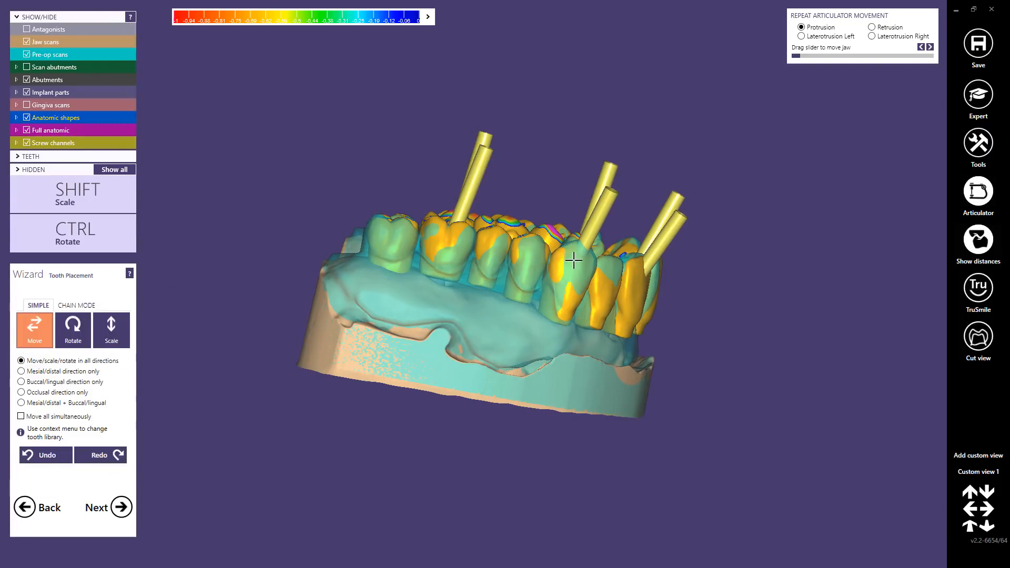
right_click_drag(573, 255, 569, 215)
scroll(436, 238, "up", 3)
middle_click(435, 237)
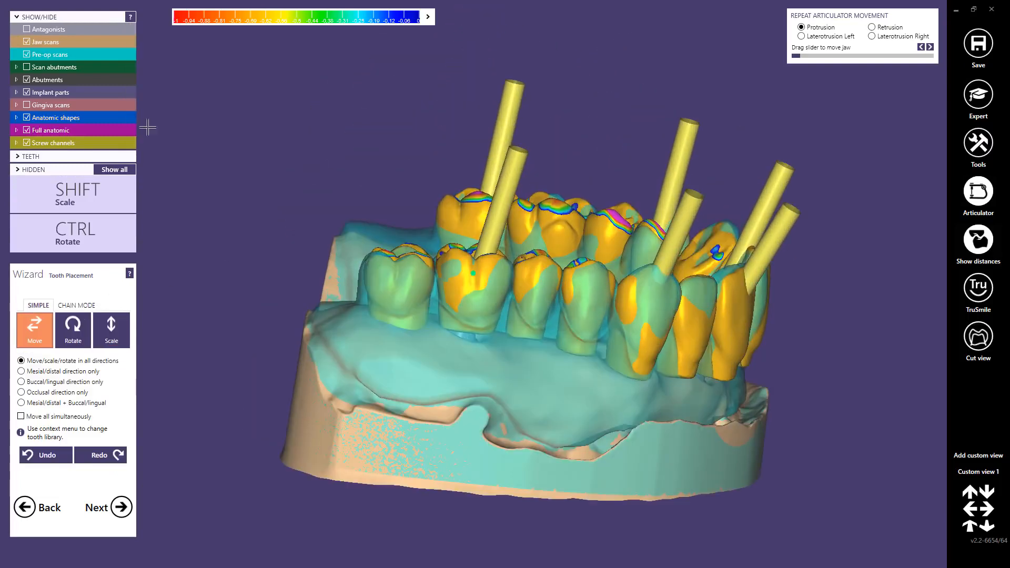
left_click(27, 144)
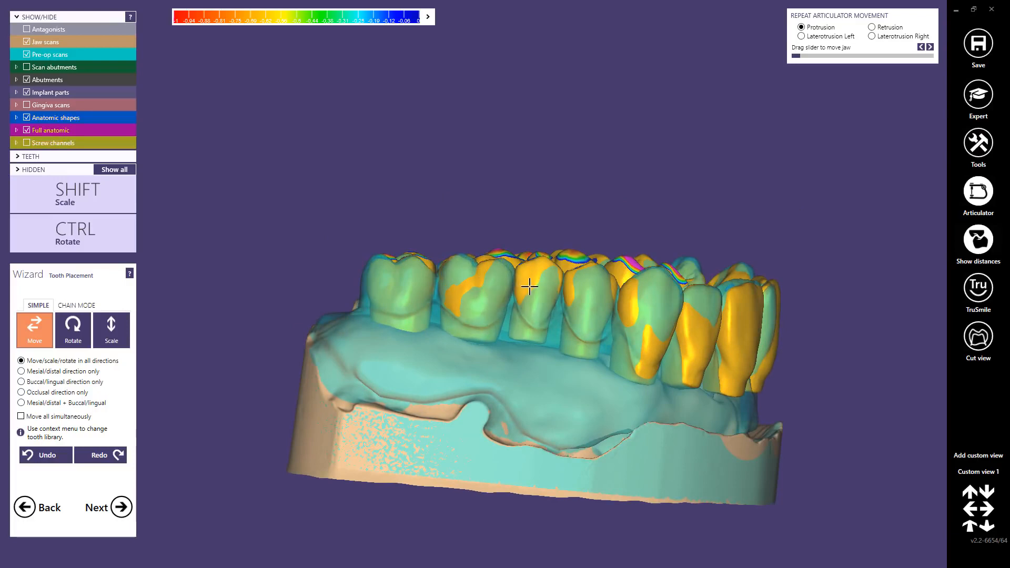
Step: Individually reposition and rotate the teeth from molar 26 forward to canine 23 to match the pre-op scan
key("ctrl")
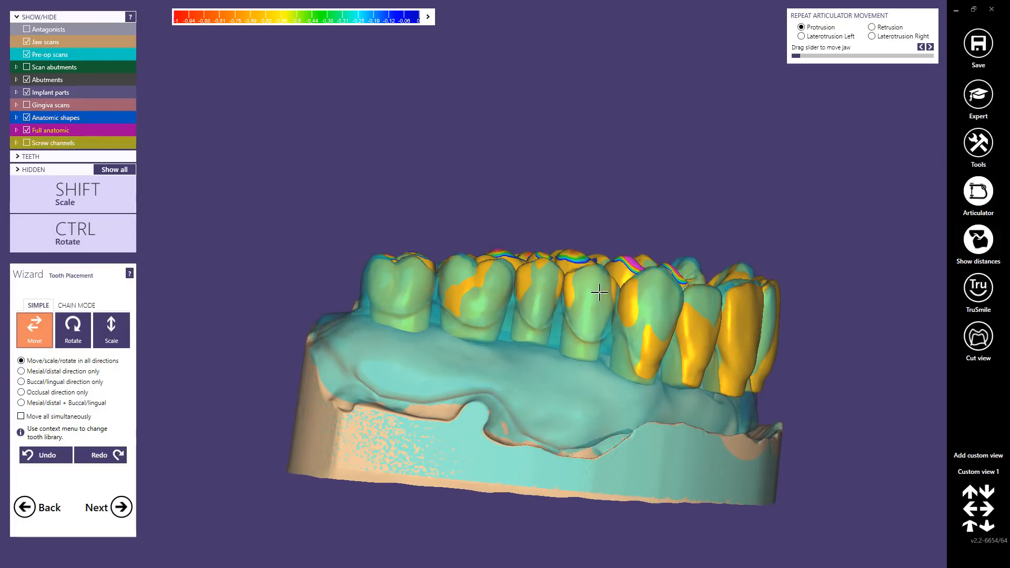
right_click_drag(600, 292, 653, 293)
key("ctrl")
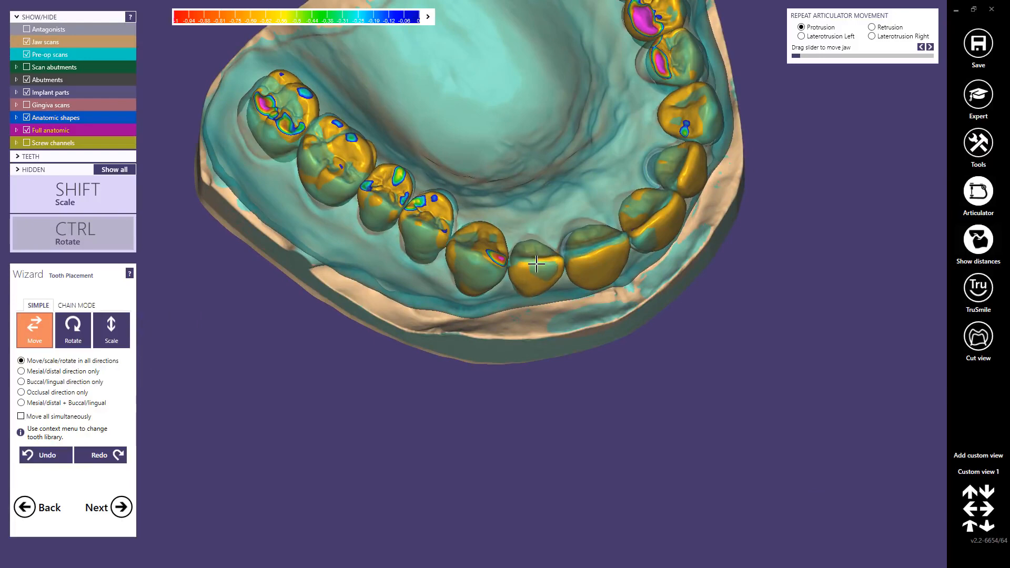
Step: Move and rotate incisors 22 and 21 individually to follow the pre-op scan
mouse_move(538, 262)
right_mouse_down()
mouse_move(557, 251)
mouse_move(541, 260)
mouse_move(541, 274)
right_mouse_up()
key("ctrl")
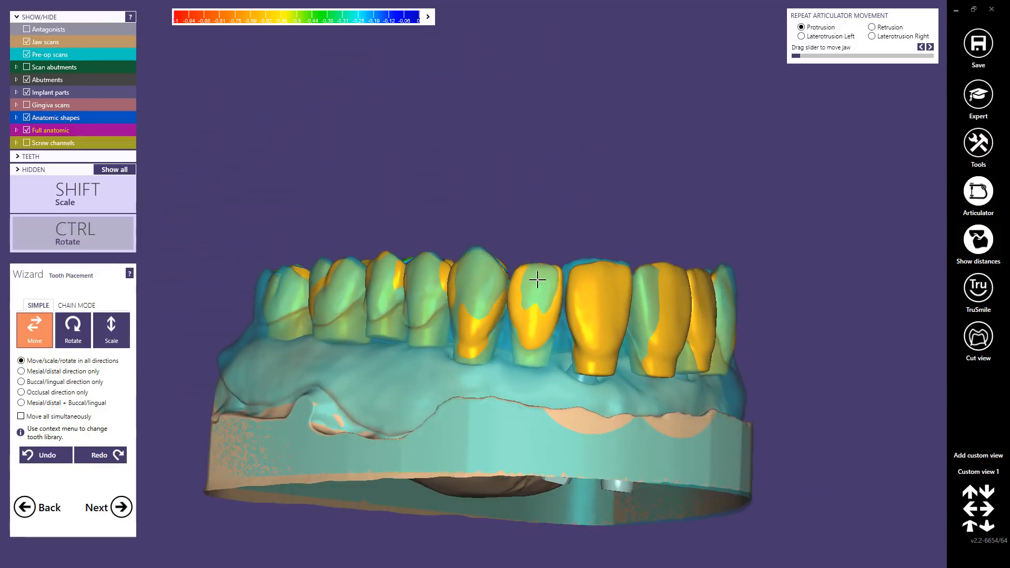
scroll(598, 302, "down", 1)
right_click_drag(598, 302, 491, 296)
key("ctrl")
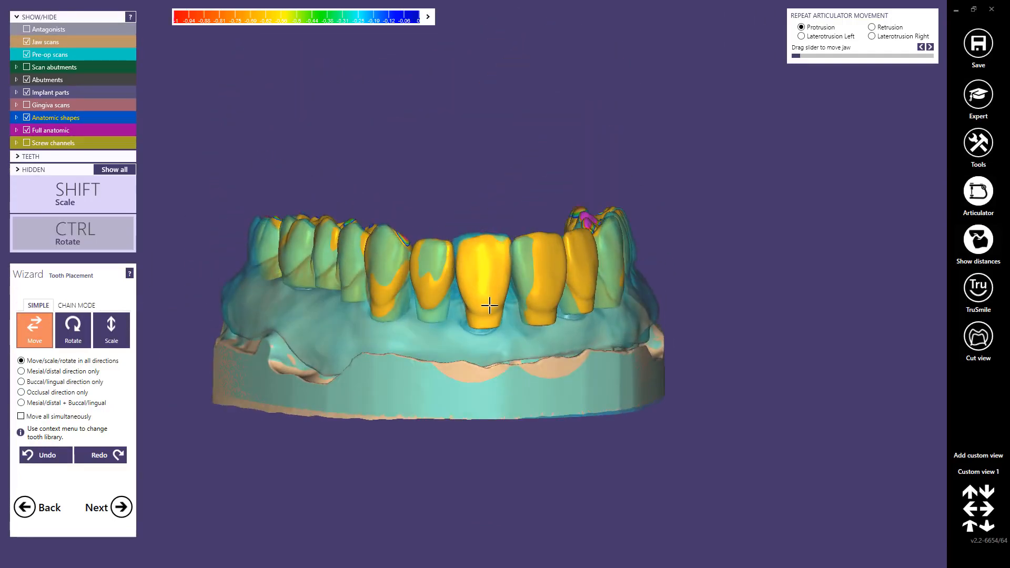
left_click_drag(487, 272, 479, 276, "ctrl")
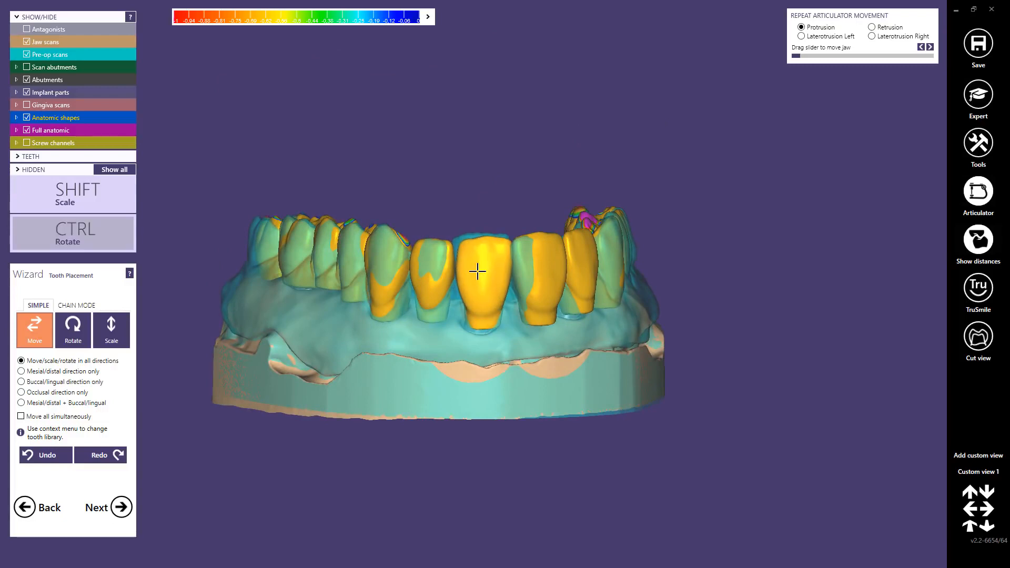
Step: Adjust the positions of incisors 11 and 12 individually against the pre-op scan
right_click_drag(477, 271, 544, 270)
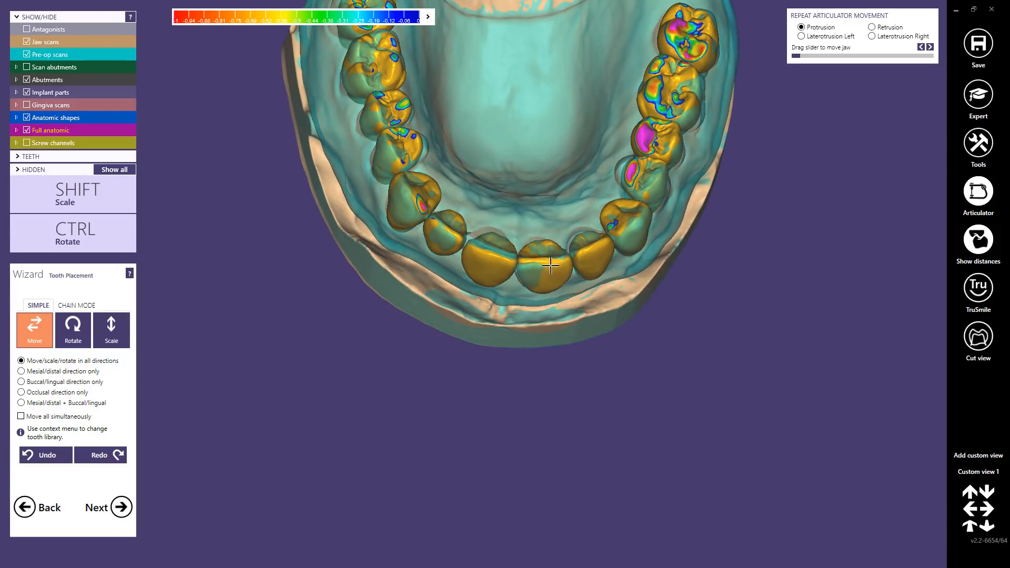
right_click_drag(551, 265, 555, 260)
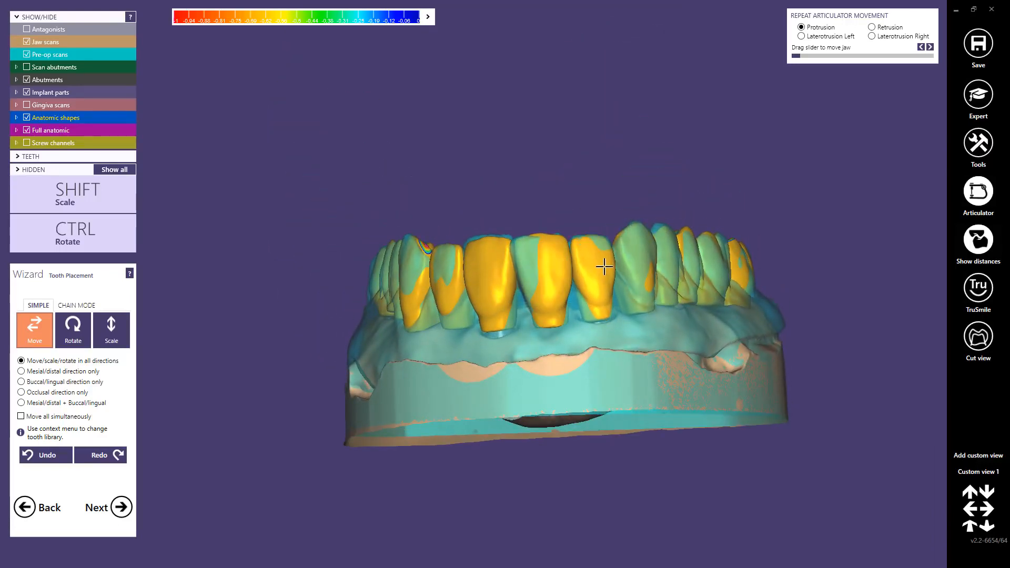
left_click_drag(600, 257, 593, 259, "ctrl")
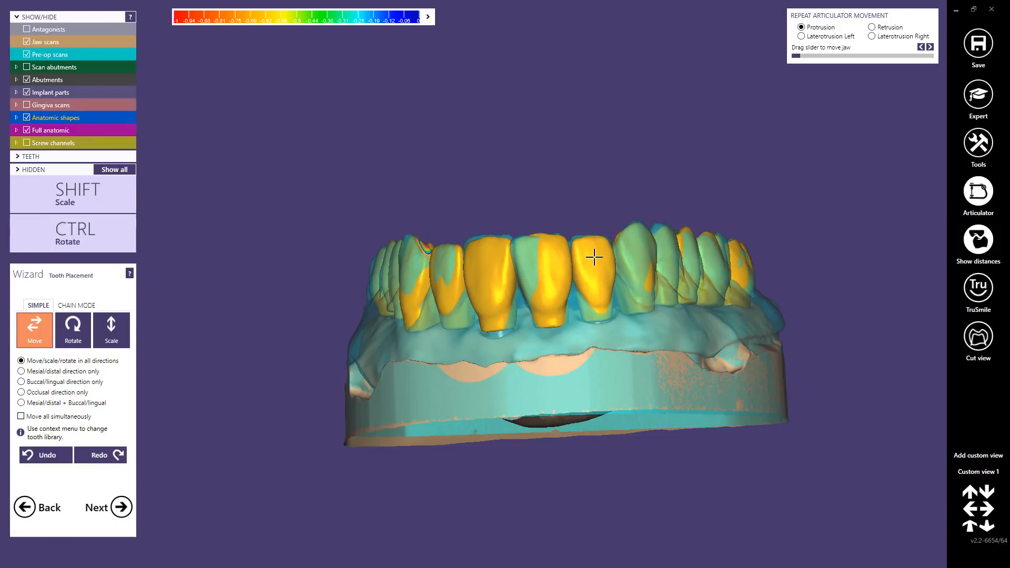
Step: Individually reposition the teeth from canine 13 back to molar 17 to match the pre-op scan
right_click_drag(593, 258, 466, 263)
scroll(465, 263, "up", 3)
left_click_drag(464, 263, 466, 270, "ctrl")
right_click_drag(463, 270, 475, 248)
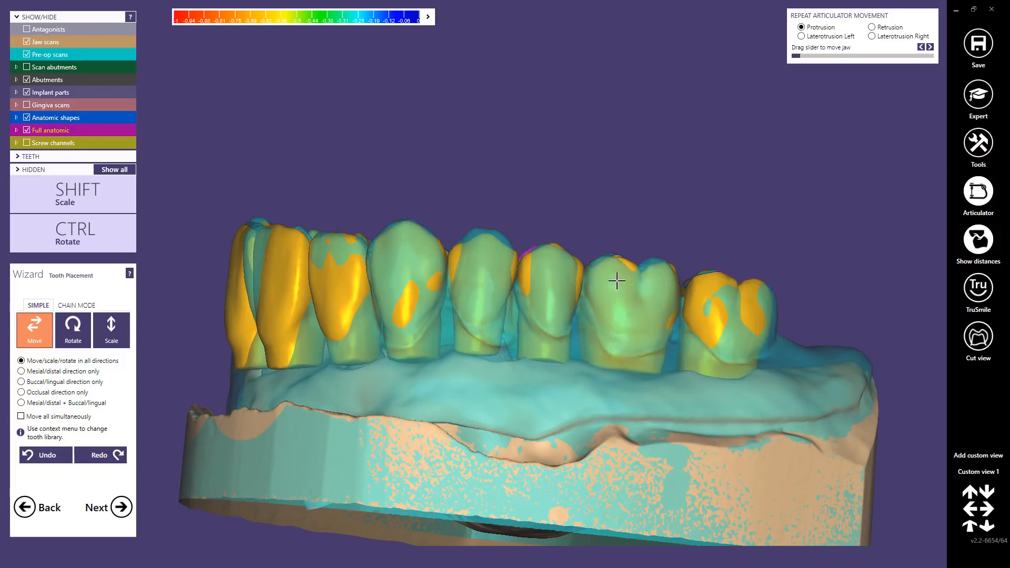
right_click_drag(617, 281, 558, 261)
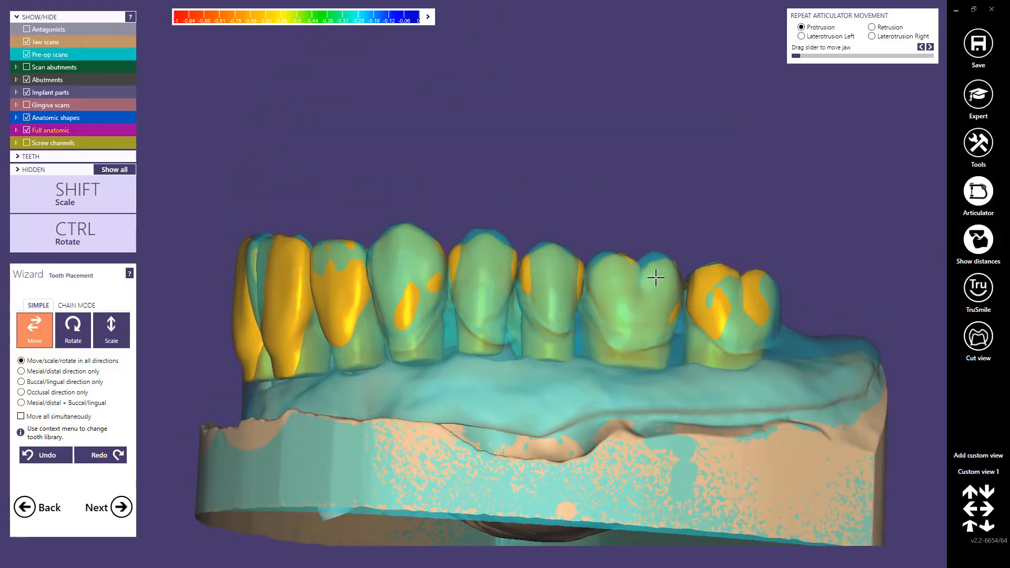
right_click_drag(737, 295, 602, 280)
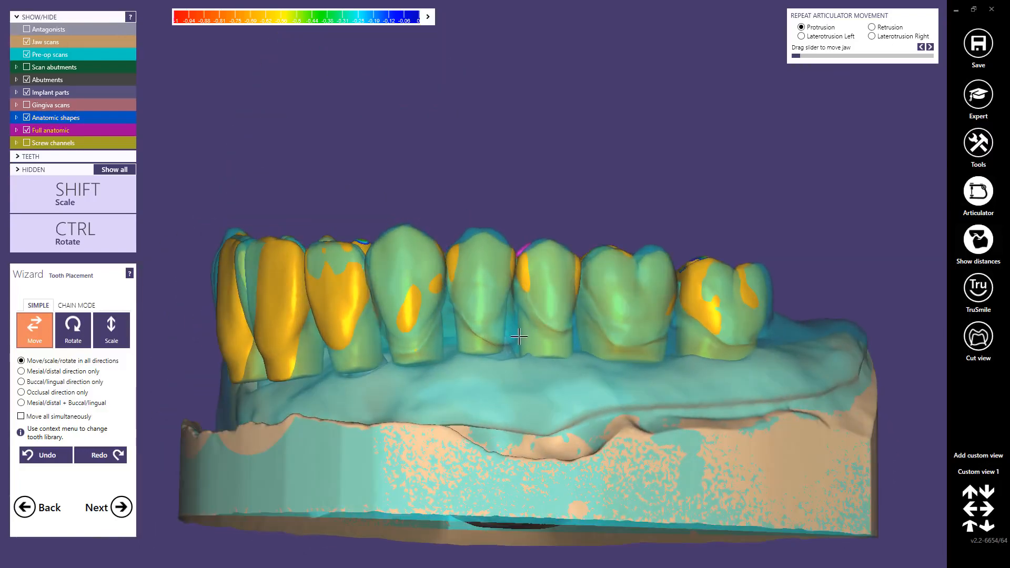
Step: Hide the pre-op scan and refine the placement of the premolars and molars on both sides of the arch
scroll(516, 337, "down", 5, "ctrl+shift")
right_click_drag(515, 338, 545, 265)
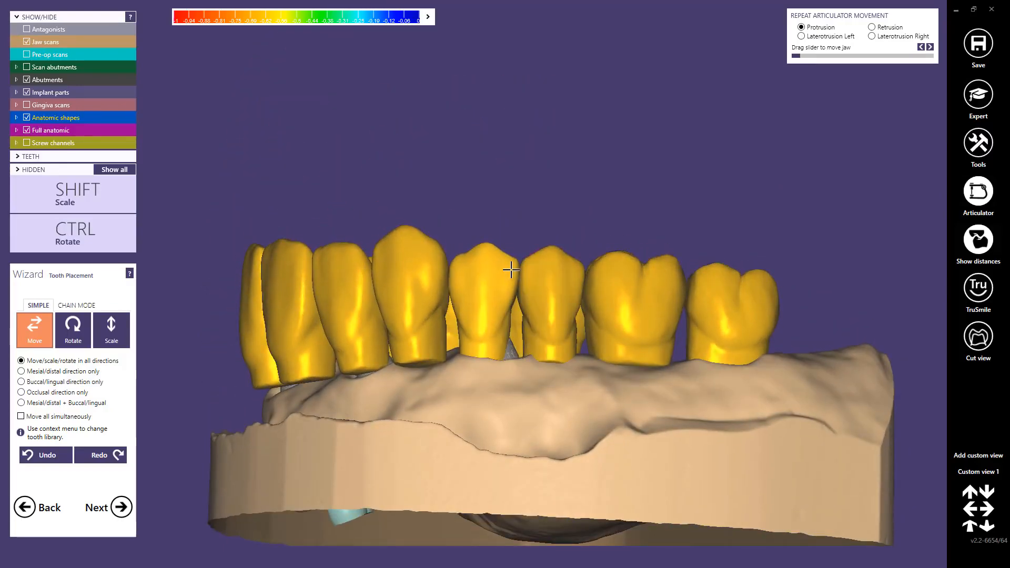
right_click_drag(504, 270, 660, 272)
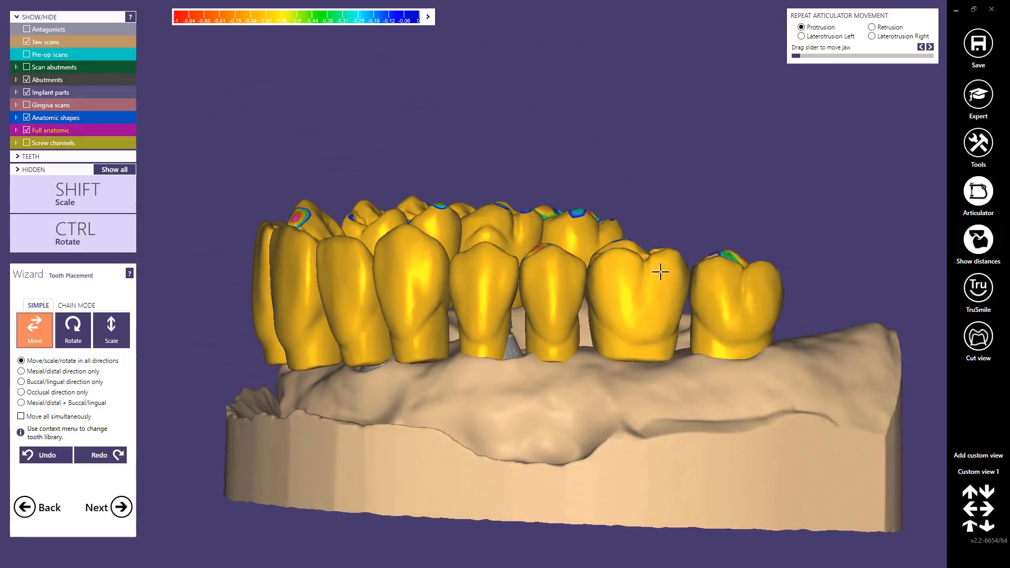
left_click_drag(660, 271, 660, 276)
right_click_drag(660, 275, 711, 279)
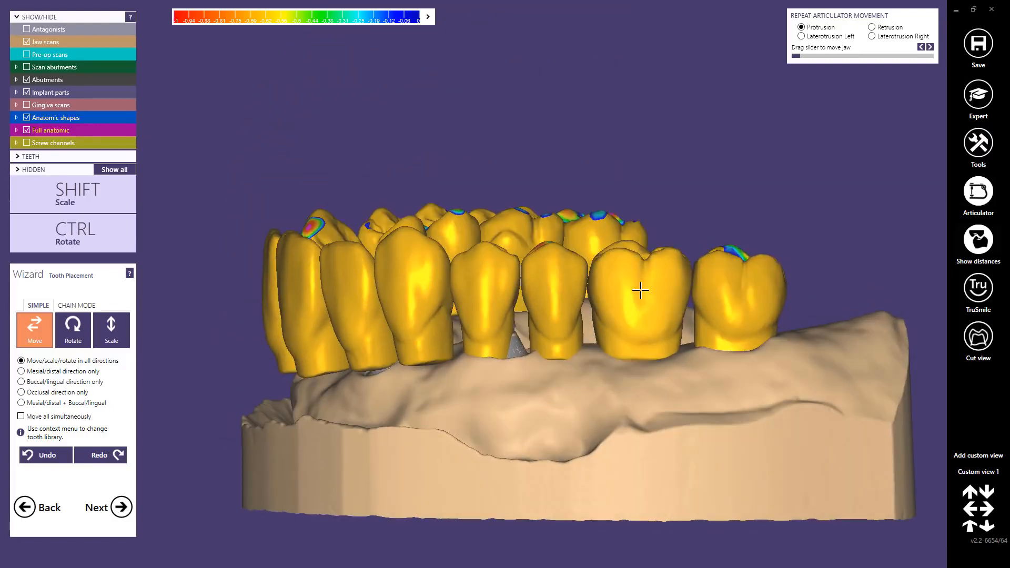
right_click_drag(640, 289, 495, 253)
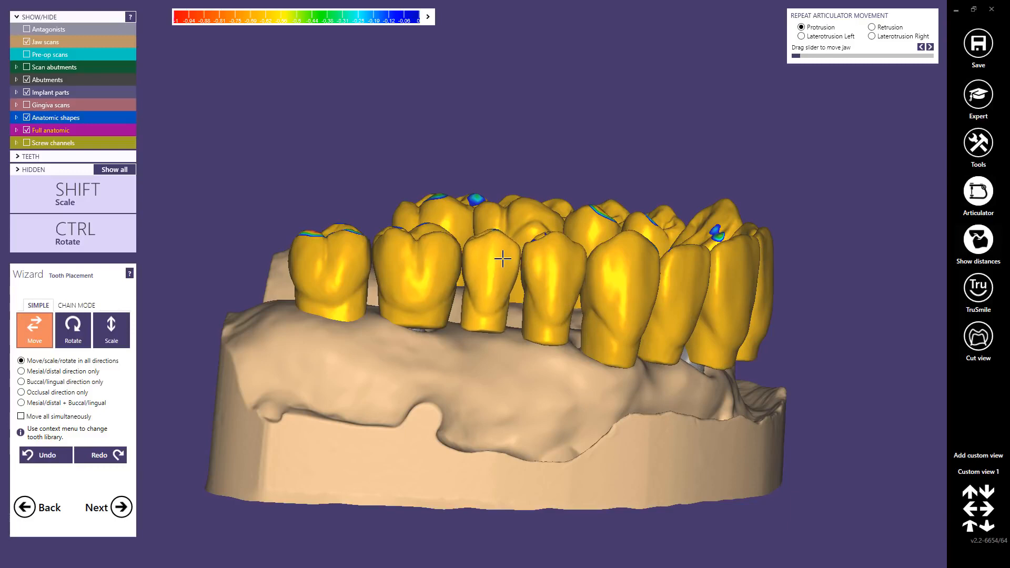
right_click_drag(444, 279, 443, 261)
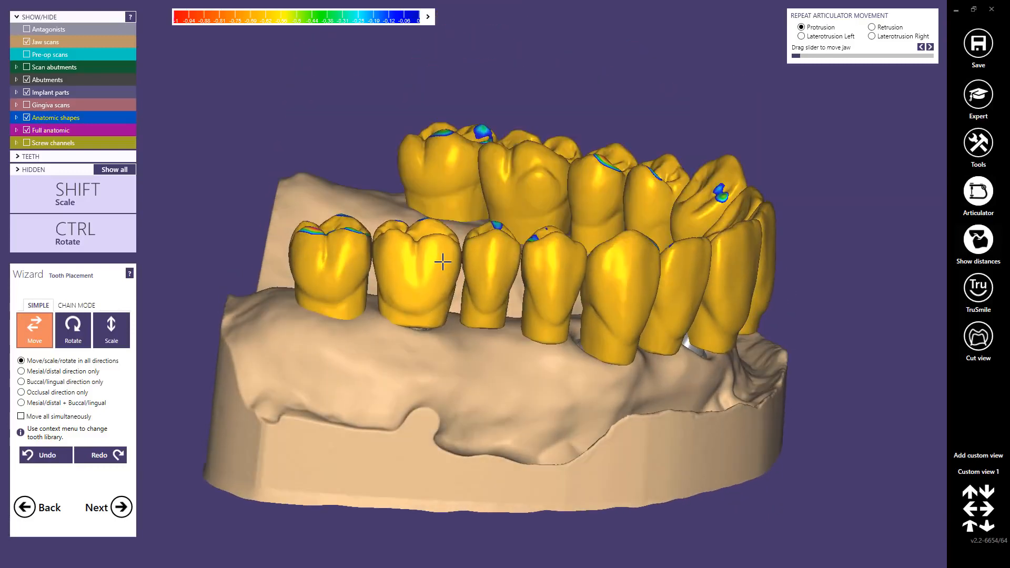
Step: Fine-tune the position and rotation of canine 23 and lateral incisor 22 in the occlusal view
right_click_drag(353, 255, 345, 219)
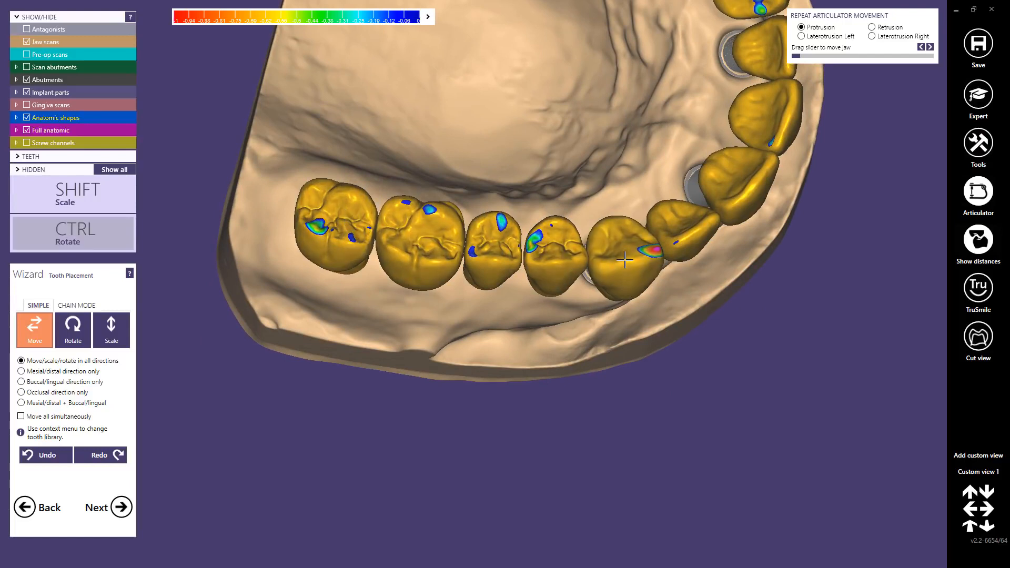
left_click_drag(626, 263, 625, 265, "ctrl")
left_click_drag(692, 229, 689, 236, "ctrl")
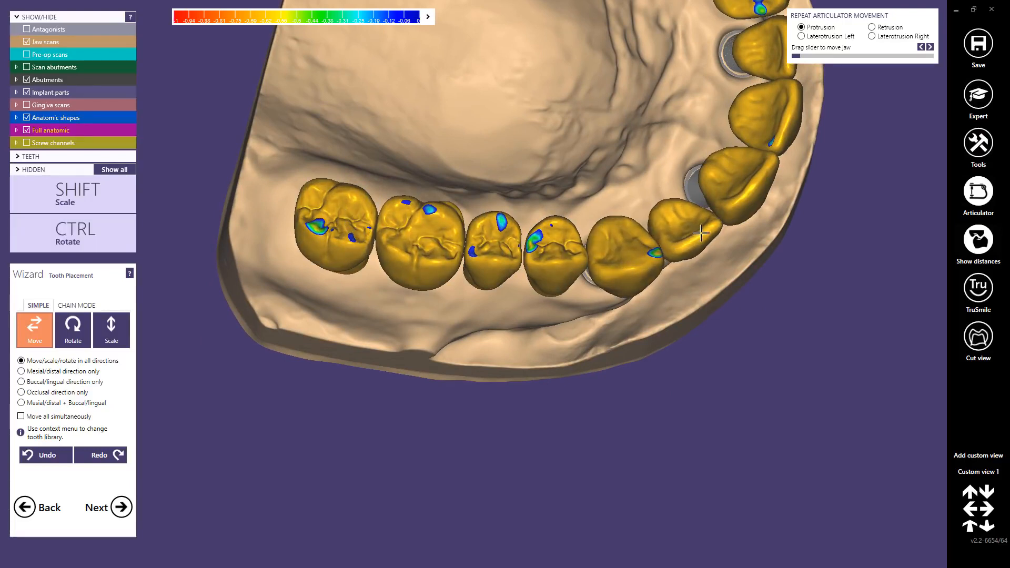
right_click_drag(701, 233, 615, 271)
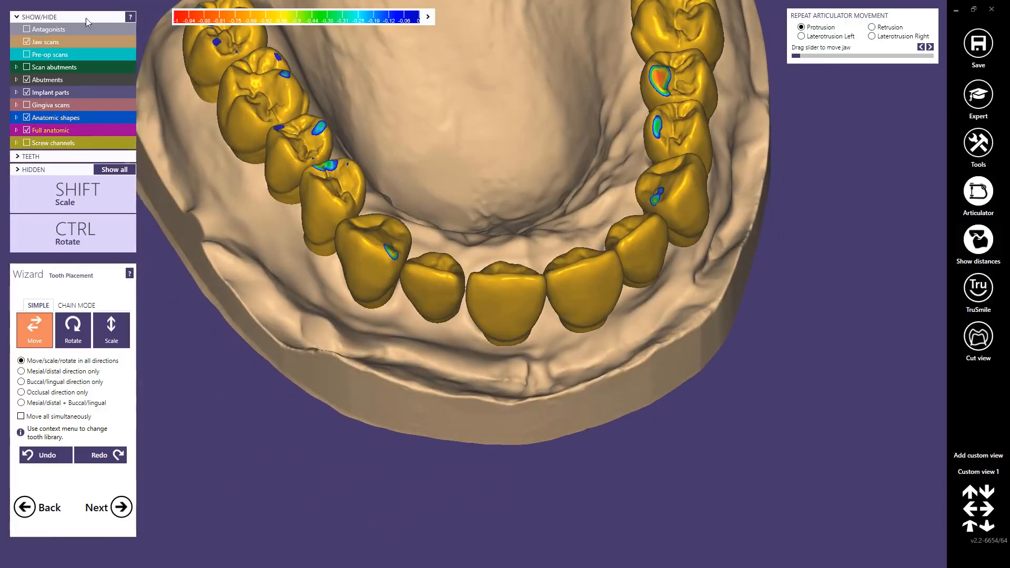
Step: Show the antagonist scan and reposition the front teeth from canine 23 to central incisor 11 relative to it
left_click(31, 29)
right_click_drag(383, 182, 387, 227)
left_click_drag(383, 223, 374, 222, "ctrl")
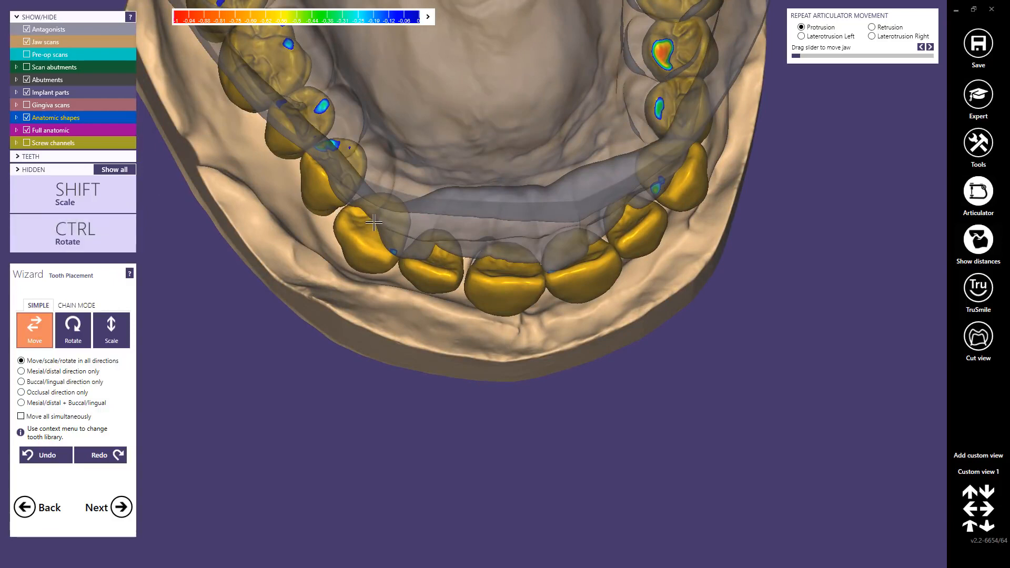
left_click_drag(427, 244, 427, 248, "ctrl")
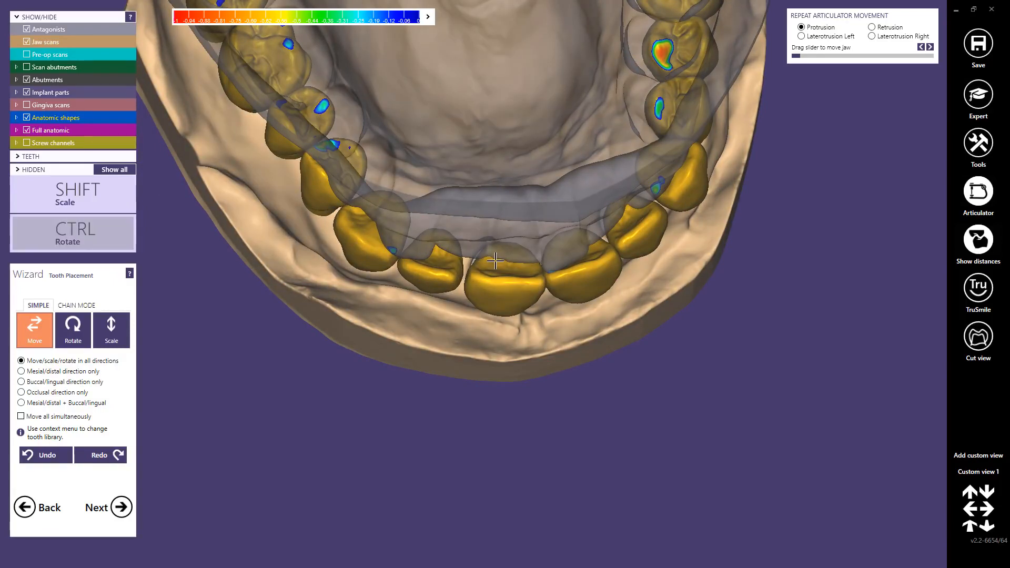
left_click_drag(500, 264, 494, 259, "ctrl")
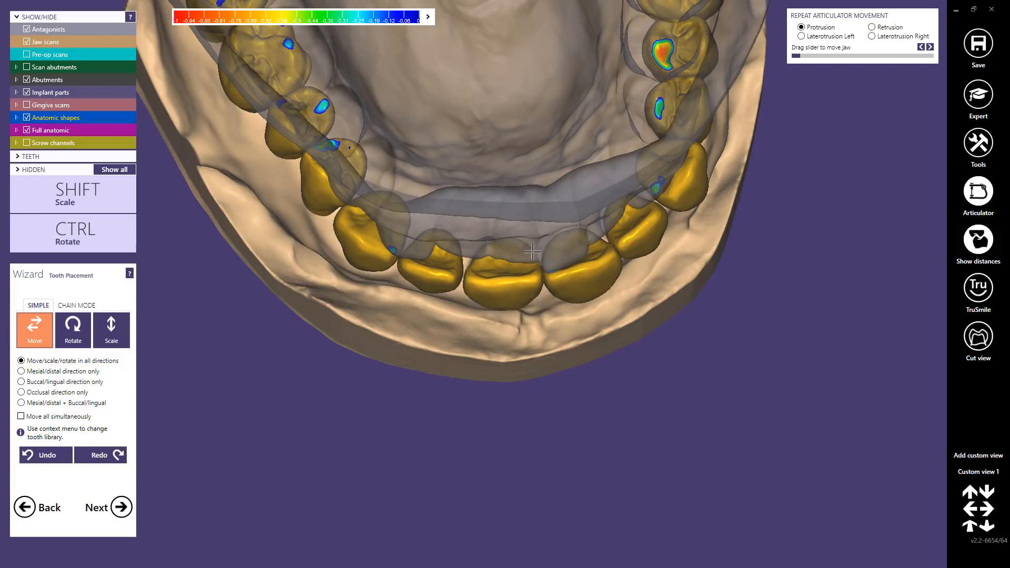
left_click_drag(566, 249, 569, 245, "ctrl")
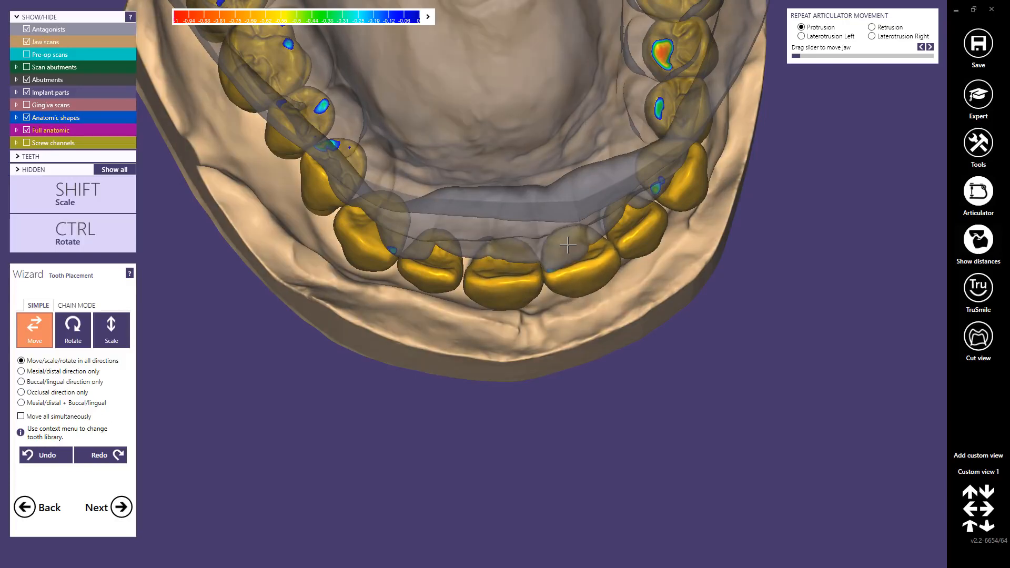
right_click_drag(565, 241, 625, 253)
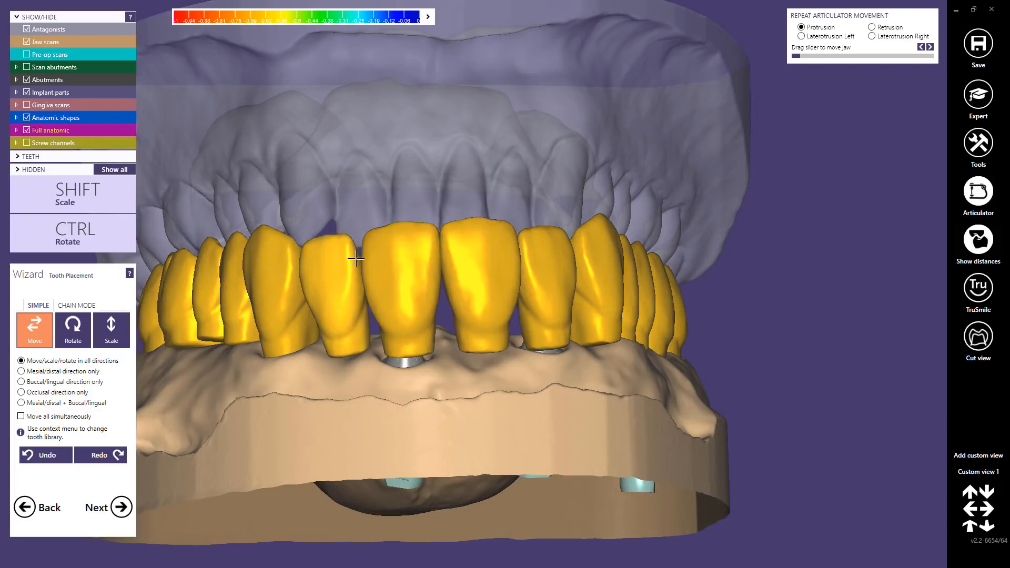
Step: Rotate lateral incisor 22 to straighten it between canine 23 and central incisor 21
key("ctrl")
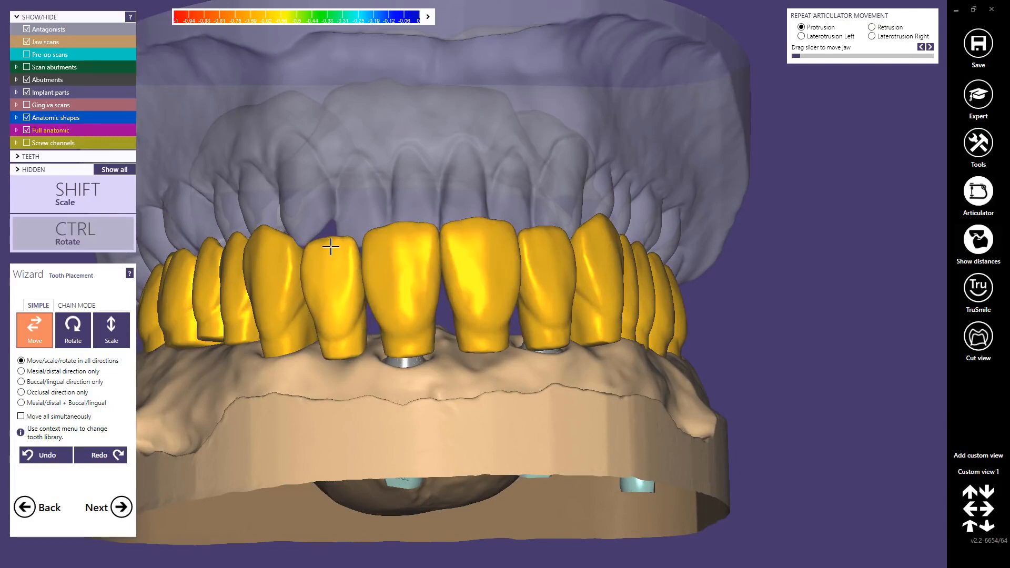
right_click_drag(284, 242, 503, 267)
key("ctrl")
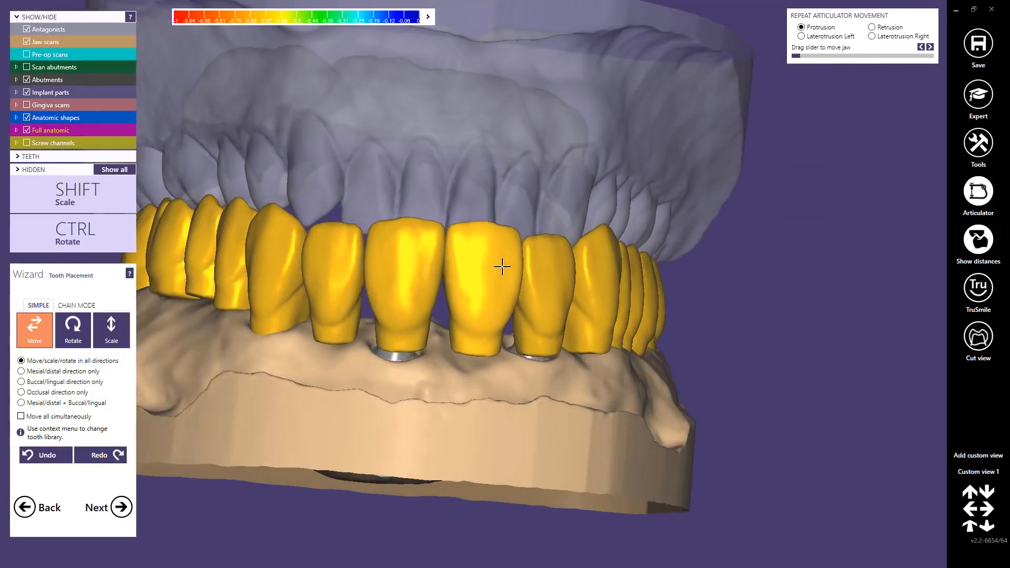
scroll(574, 256, "down", 5)
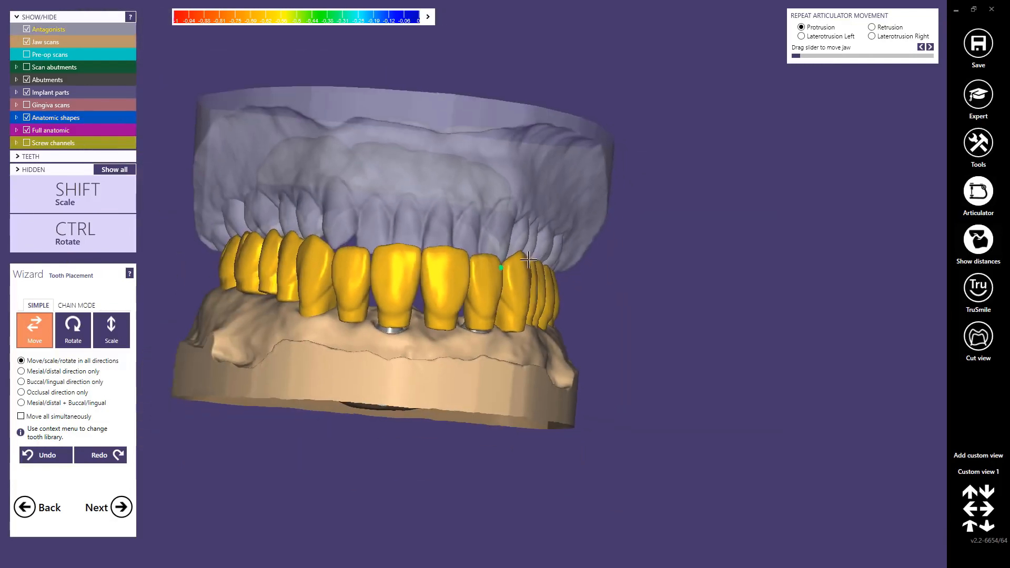
Step: Show the pre-op scan to compare the tooth setup, and proceed to generating the abutment bottoms
right_click_drag(575, 256, 472, 235)
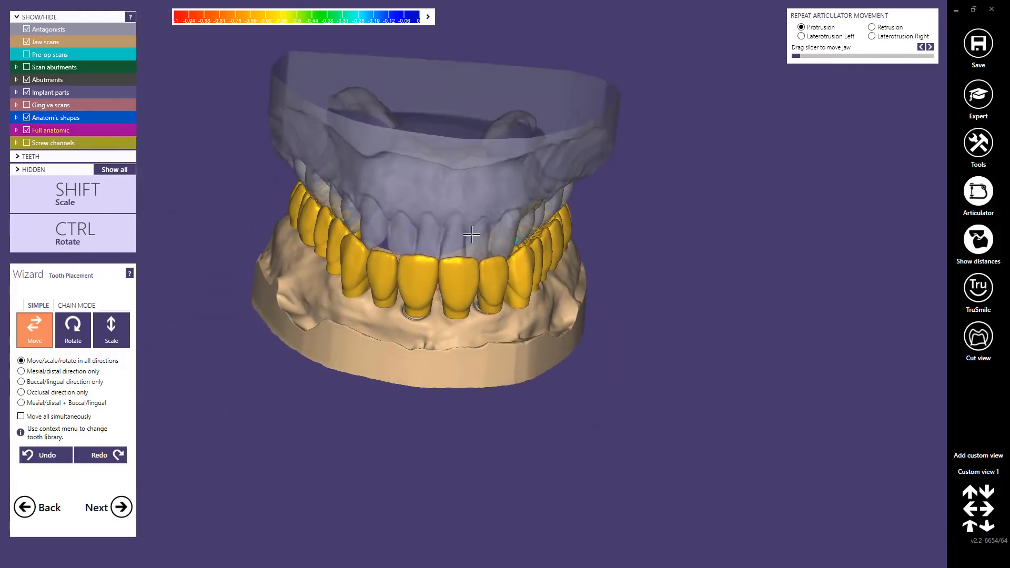
left_click(28, 54)
right_click_drag(300, 184, 334, 248)
right_click_drag(341, 251, 334, 248)
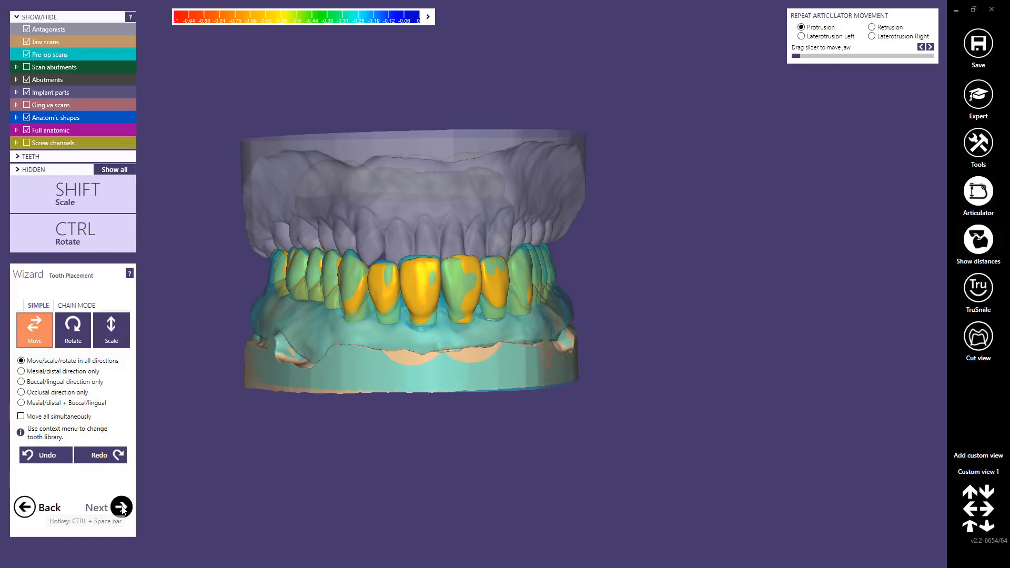
left_click(122, 508)
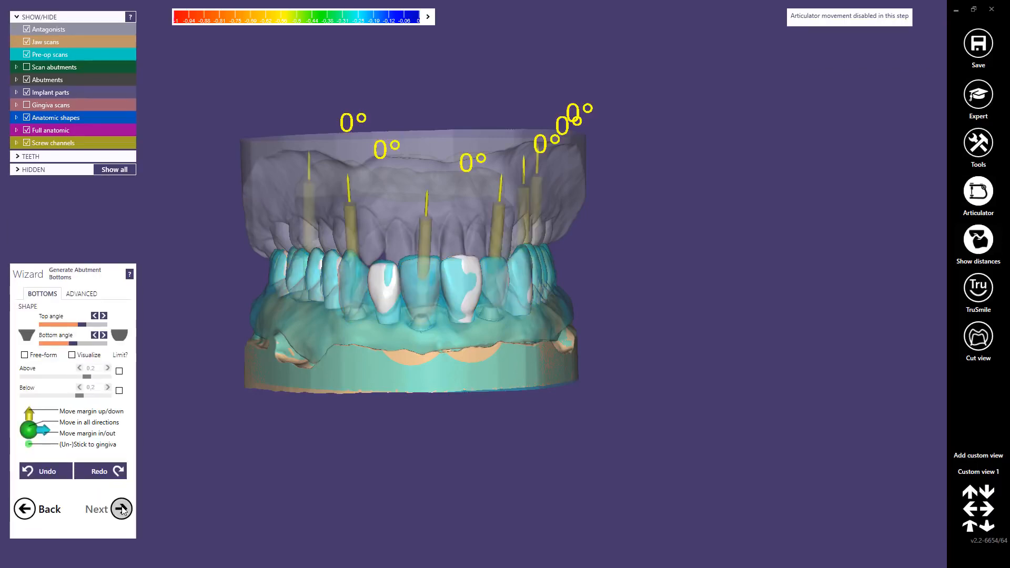
Step: Hide the antagonist, pre-op scan, anatomic shapes and full anatomic teeth, leaving the jaw scan with the abutments and screw channels
middle_click(468, 163, "ctrl")
middle_click(429, 297, "ctrl")
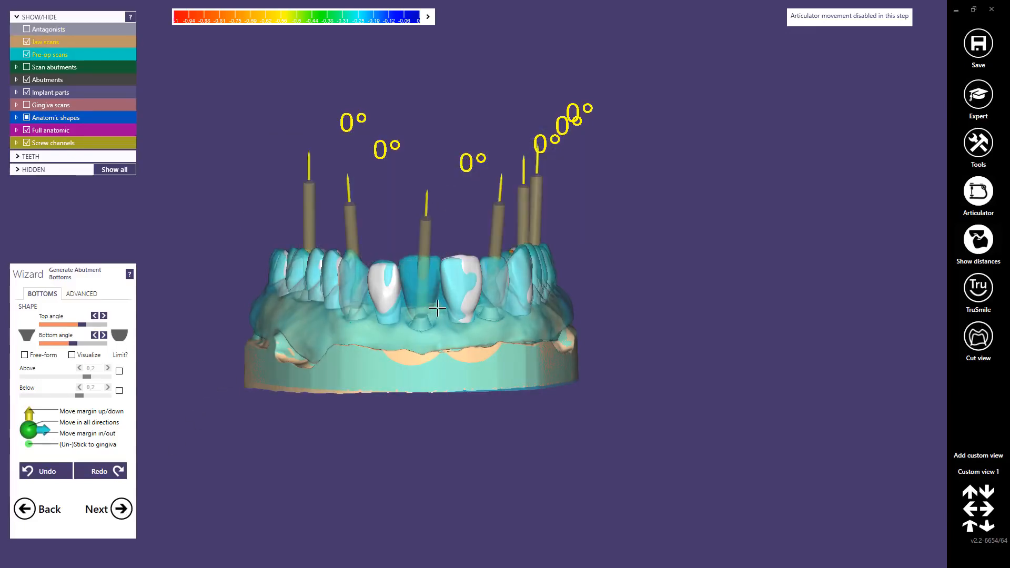
middle_click(438, 308, "ctrl")
middle_click(444, 152, "ctrl")
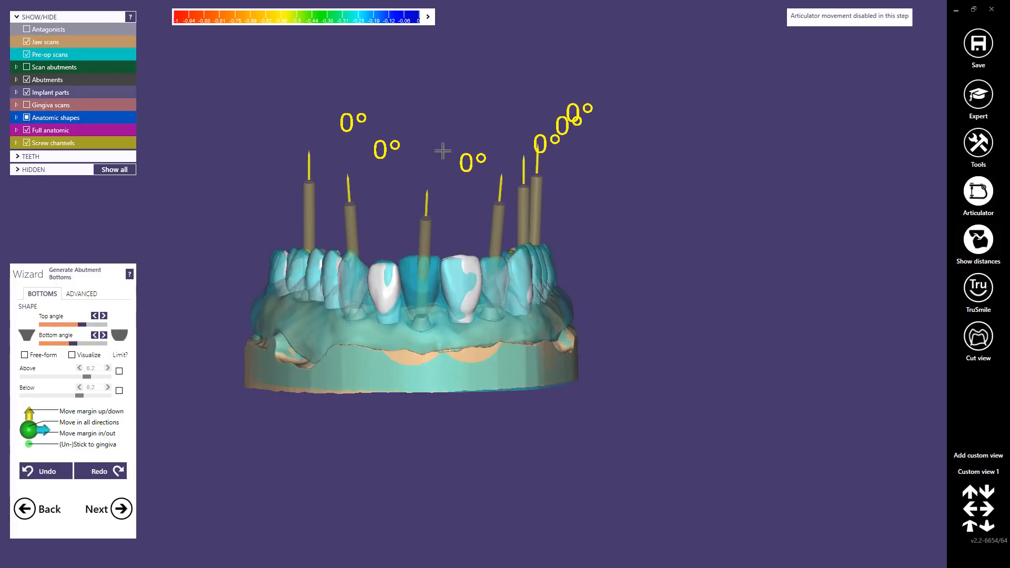
middle_click(443, 151, "ctrl")
middle_click(443, 308, "ctrl")
right_click_drag(491, 331, 505, 322)
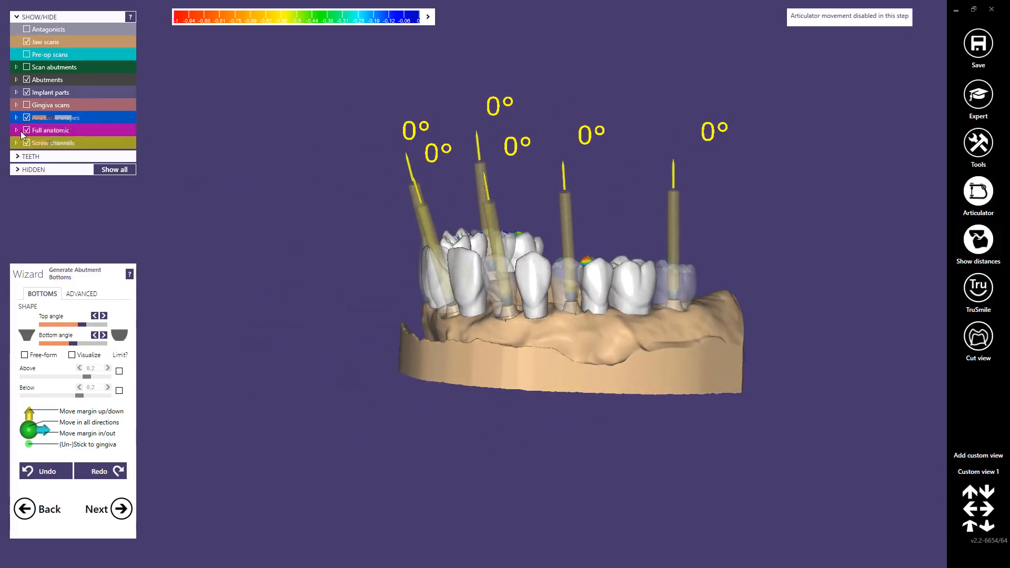
left_click(27, 131)
left_click(26, 118)
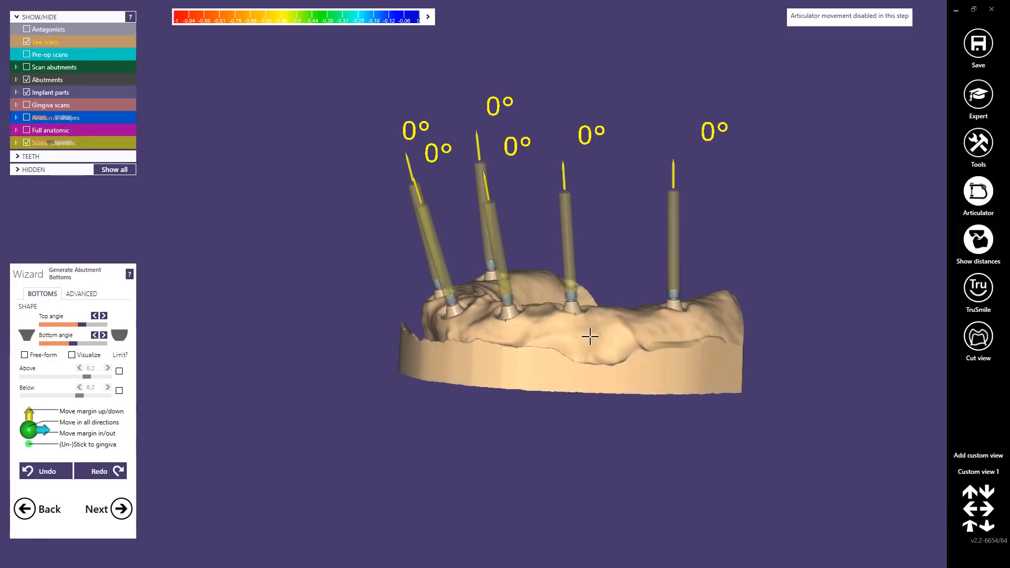
Step: Raise the abutment bottom margin of the rear molar implant 17 above the gingiva
right_click_drag(589, 336, 681, 314)
scroll(511, 261, "up", 3)
scroll(511, 260, "up", 8)
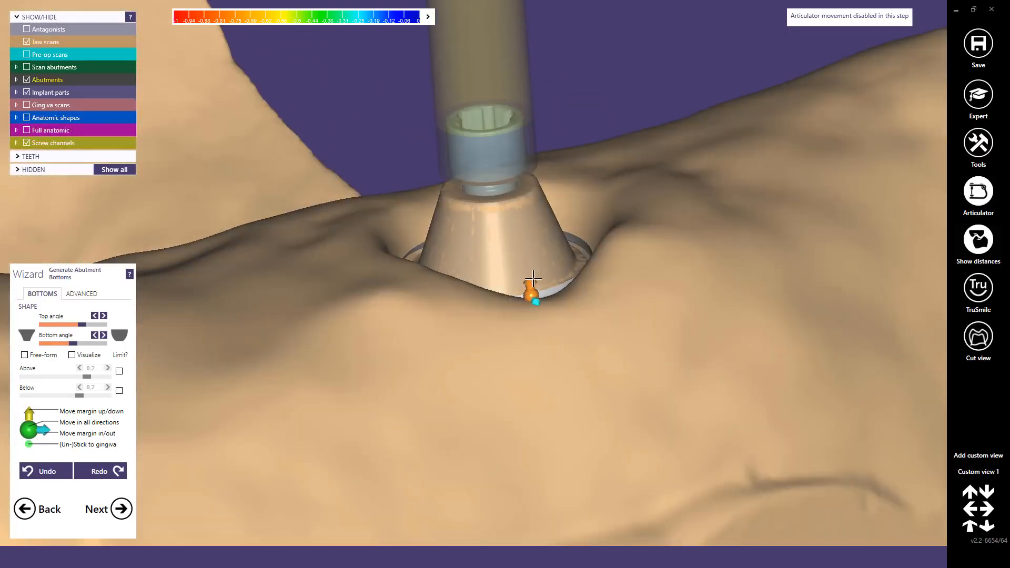
left_click_drag(533, 279, 534, 234)
scroll(511, 247, "down", 3)
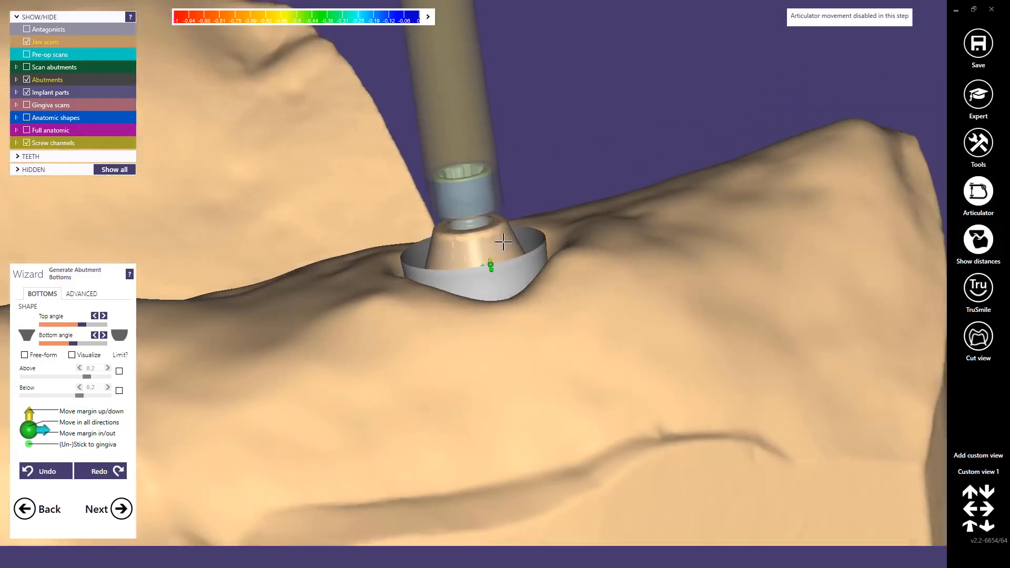
right_click_drag(503, 240, 492, 272)
scroll(321, 316, "down", 5)
Step: Refine the margin of the molar 17 abutment bottom and push it outward toward the surrounding gingiva
right_click_drag(289, 315, 530, 305)
scroll(550, 241, "up", 5)
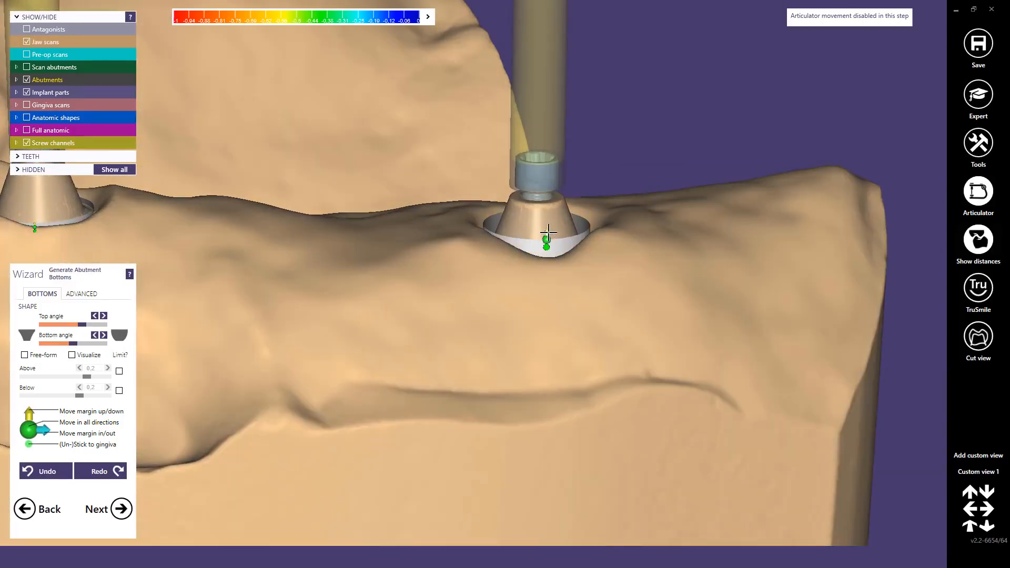
right_click_drag(548, 226, 551, 272)
scroll(551, 231, "up", 3)
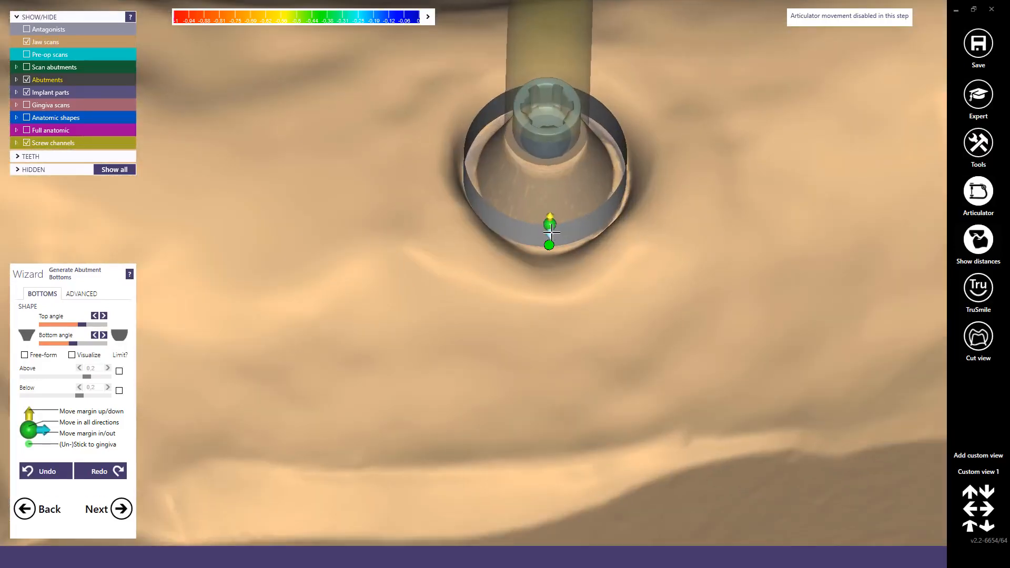
left_click_drag(551, 235, 549, 241)
scroll(453, 257, "down", 5)
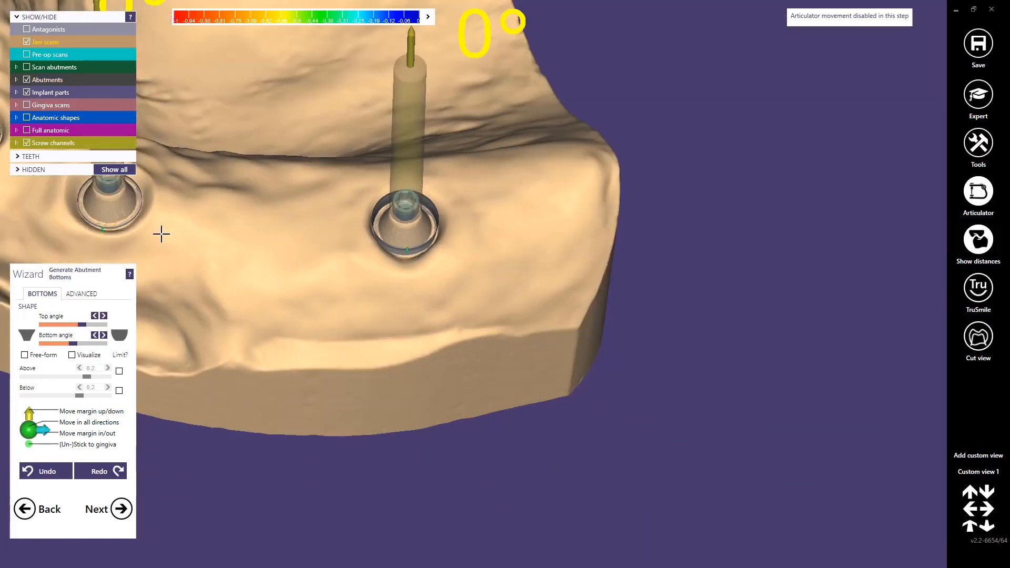
Step: Raise the abutment bottom margin of premolar implant 14 above the gingiva and widen it outward
middle_click(160, 233)
right_click_drag(315, 223, 331, 187)
scroll(398, 298, "up", 5)
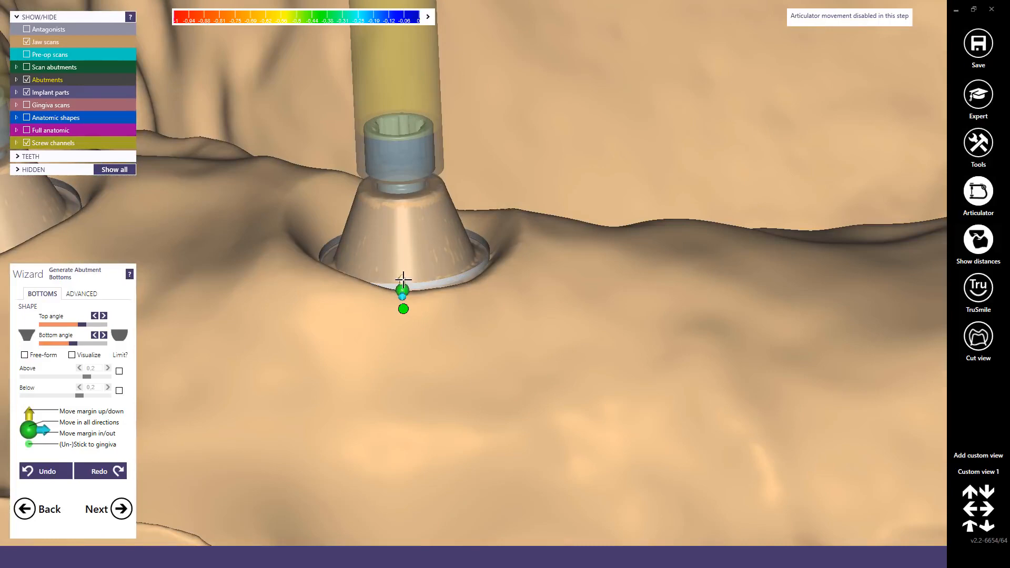
left_click_drag(403, 279, 409, 244)
right_click_drag(417, 217, 418, 241)
left_click_drag(413, 285, 413, 292)
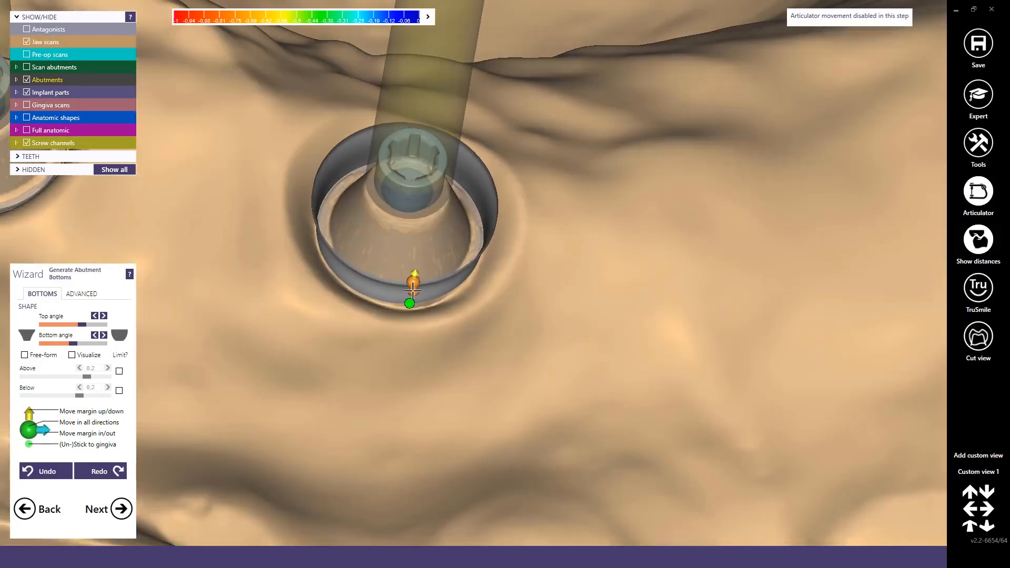
right_click_drag(412, 315, 415, 231)
left_click_drag(420, 201, 417, 210)
Step: Adjust the margin height of the lateral incisor 12 abutment bottom and widen it toward the gingiva
scroll(348, 248, "down", 5)
right_click_drag(347, 247, 428, 260)
scroll(428, 260, "up", 3)
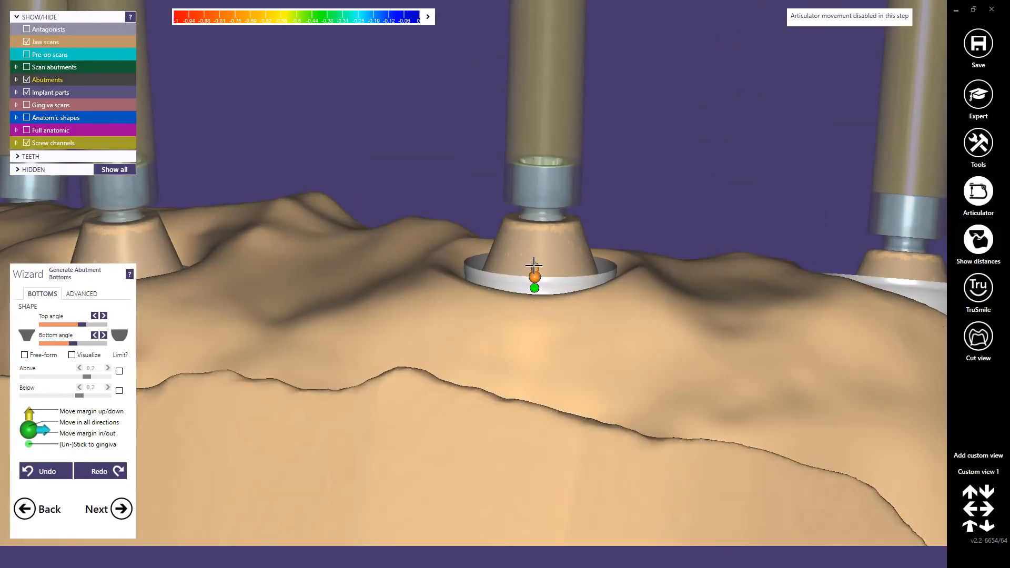
right_click_drag(534, 273, 530, 311)
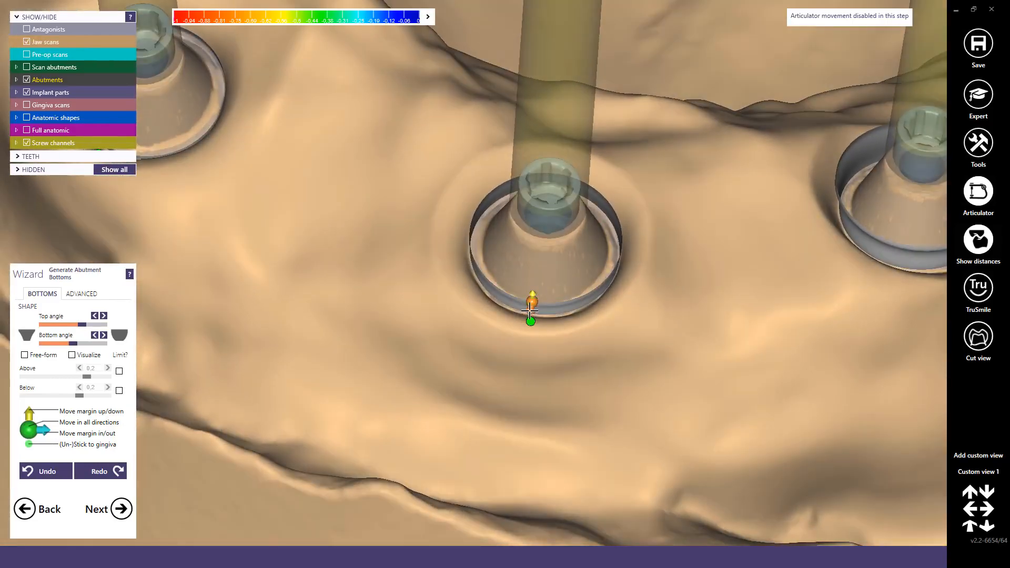
left_click_drag(526, 320, 524, 325)
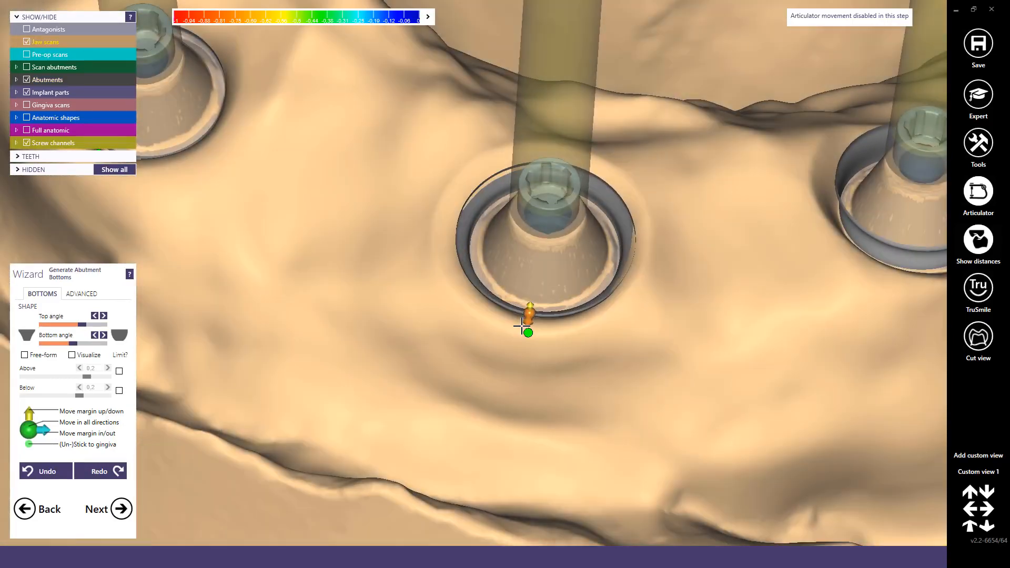
right_click_drag(524, 337, 538, 305)
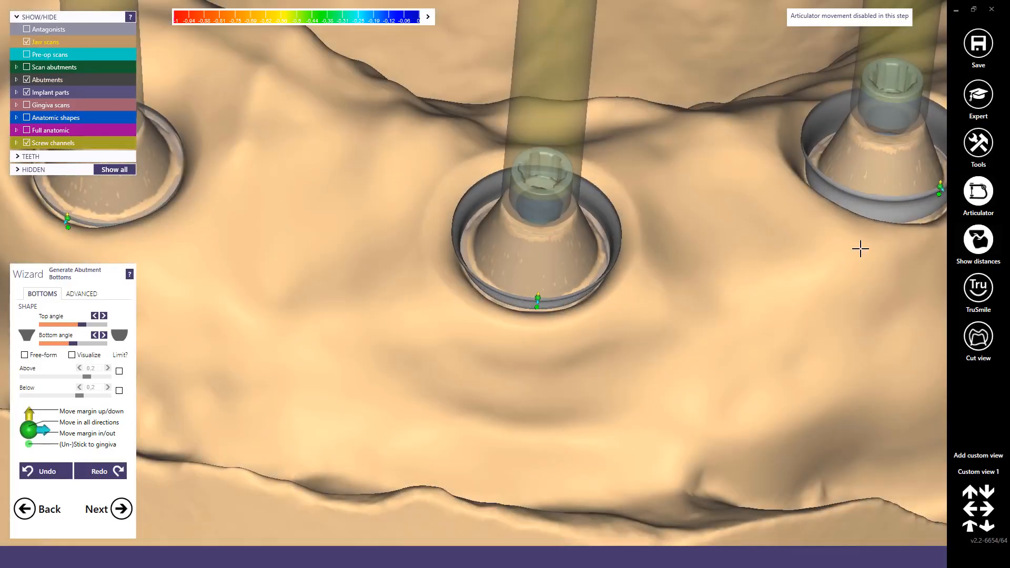
Step: Move the margin of the premolar 14 abutment bottom slightly further outward
right_click_drag(860, 248, 775, 257)
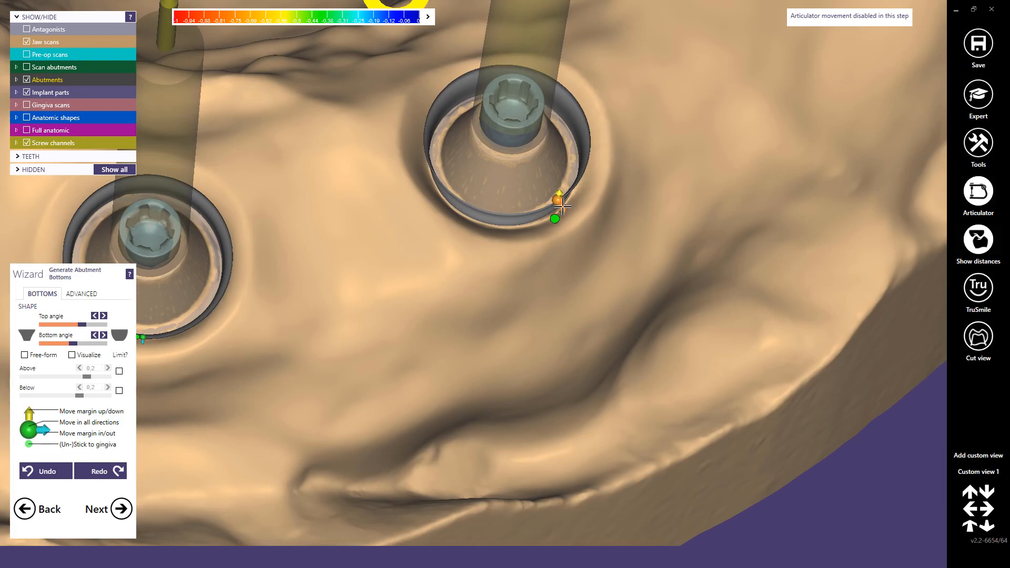
left_click_drag(562, 207, 566, 213)
scroll(431, 227, "down", 5)
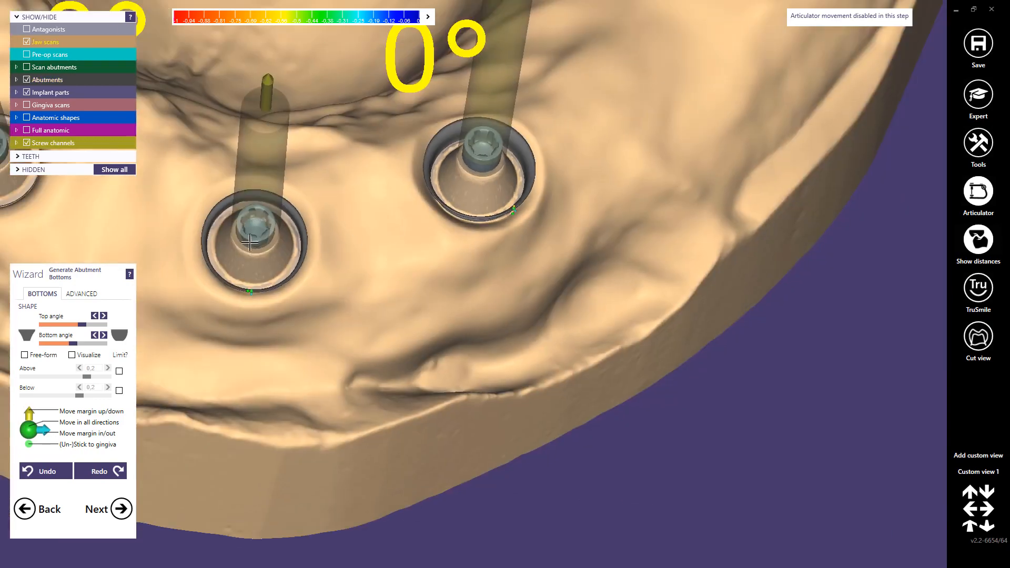
Step: Raise the abutment bottom margin of central incisor implant 21 and widen it outward
right_click_drag(143, 232, 269, 214)
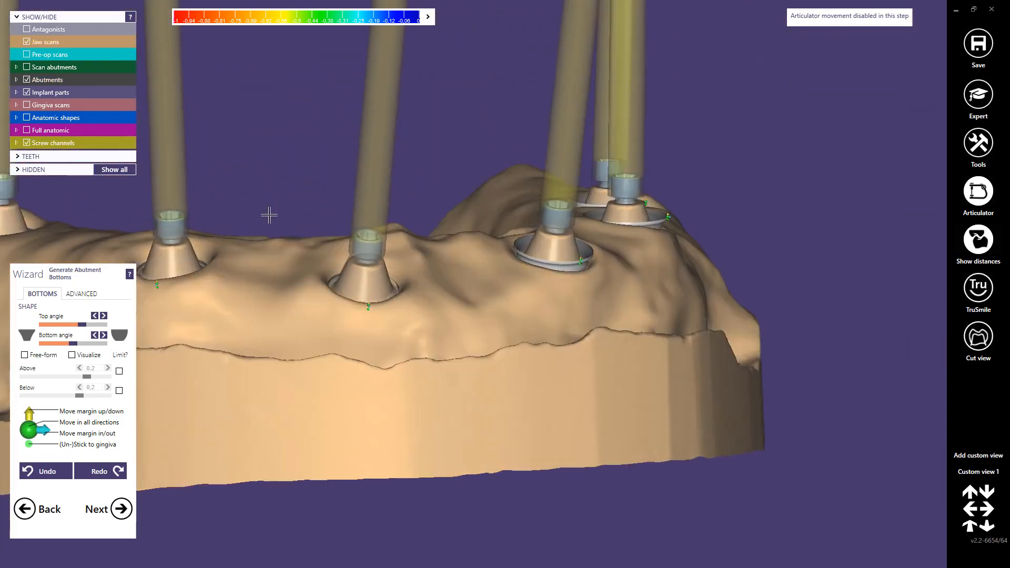
scroll(313, 246, "up", 5)
left_click_drag(425, 350, 428, 321)
right_click_drag(428, 321, 421, 373)
scroll(419, 406, "down", 3)
scroll(197, 328, "down", 3)
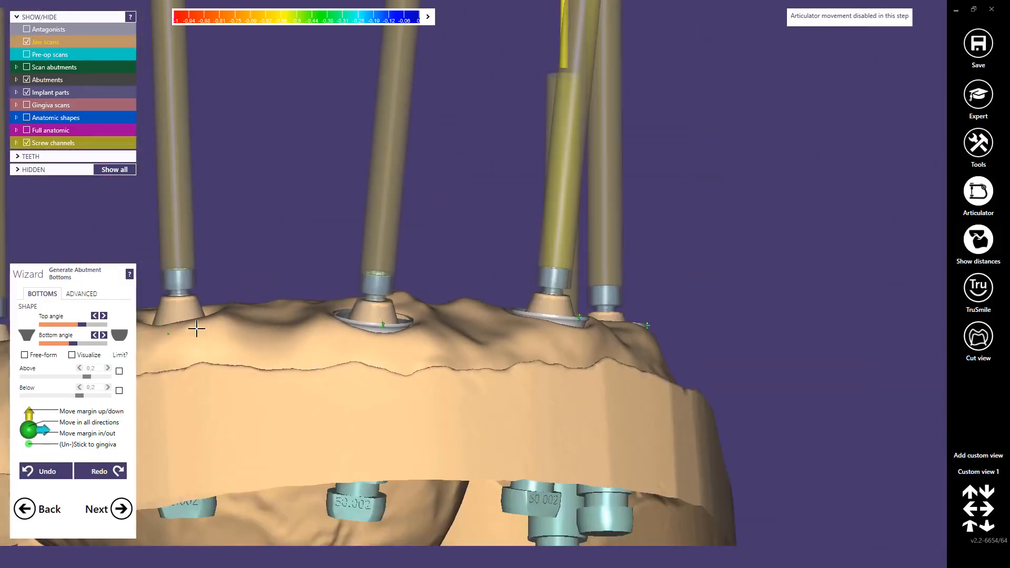
Step: Raise the abutment bottom margin of the implant next to central incisor 21 above the gingiva and widen it outward
middle_click(197, 329)
right_click_drag(196, 329, 311, 350)
scroll(442, 282, "up", 5)
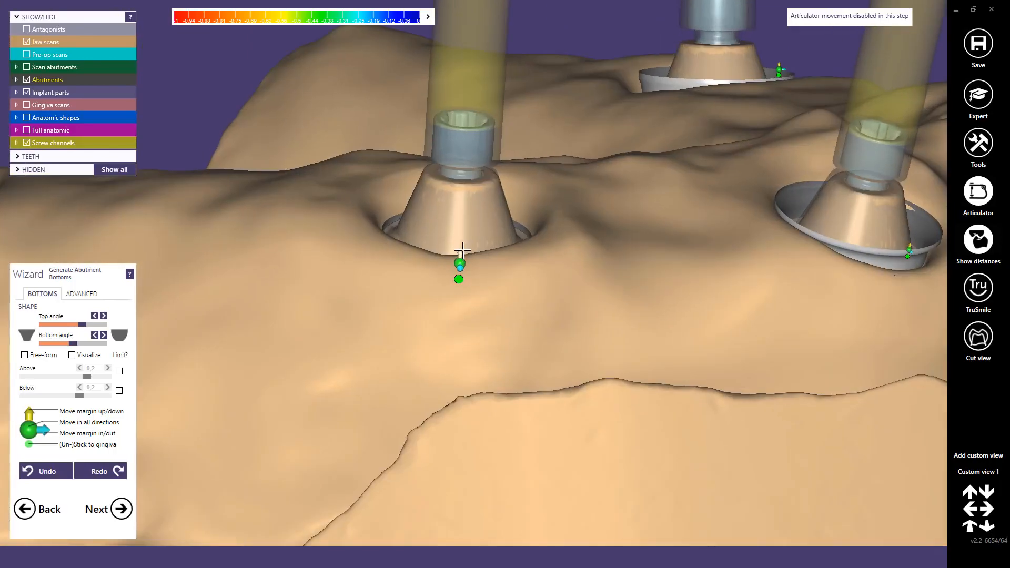
right_click_drag(457, 232, 464, 216)
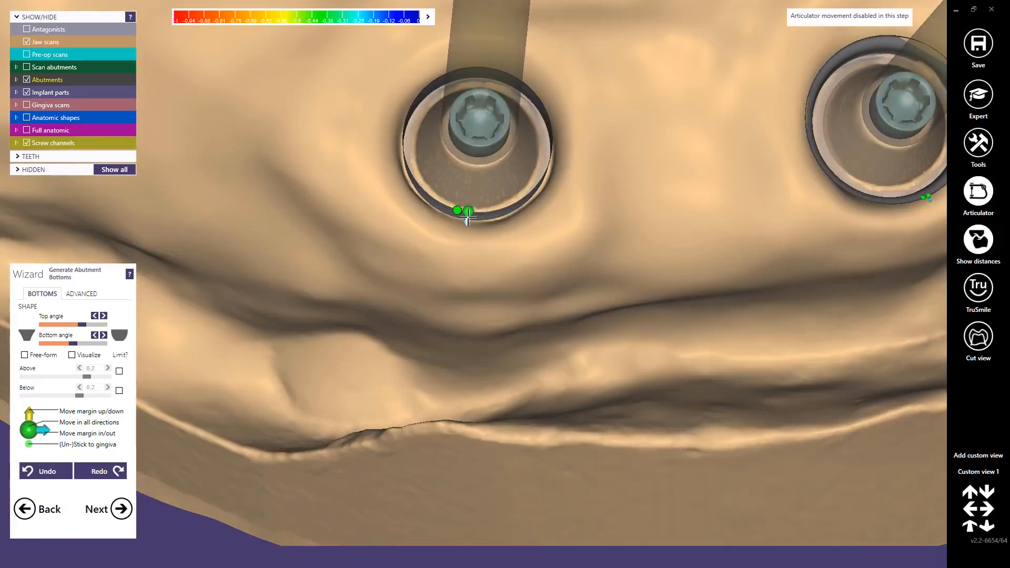
left_click_drag(465, 220, 464, 228)
right_click_drag(464, 220, 460, 230)
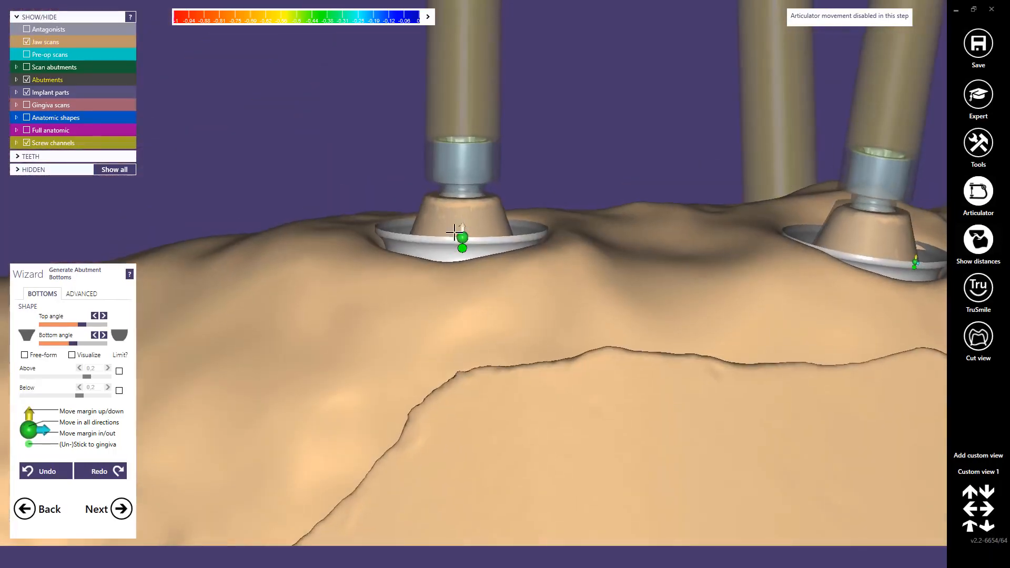
Step: Raise the margin of the last posterior abutment bottom on the same side above the gingiva and widen it outward
scroll(295, 289, "down", 5)
middle_click(214, 310)
mouse_move(214, 310)
right_mouse_down()
mouse_move(235, 297)
mouse_move(223, 300)
right_mouse_up()
scroll(334, 284, "up", 6)
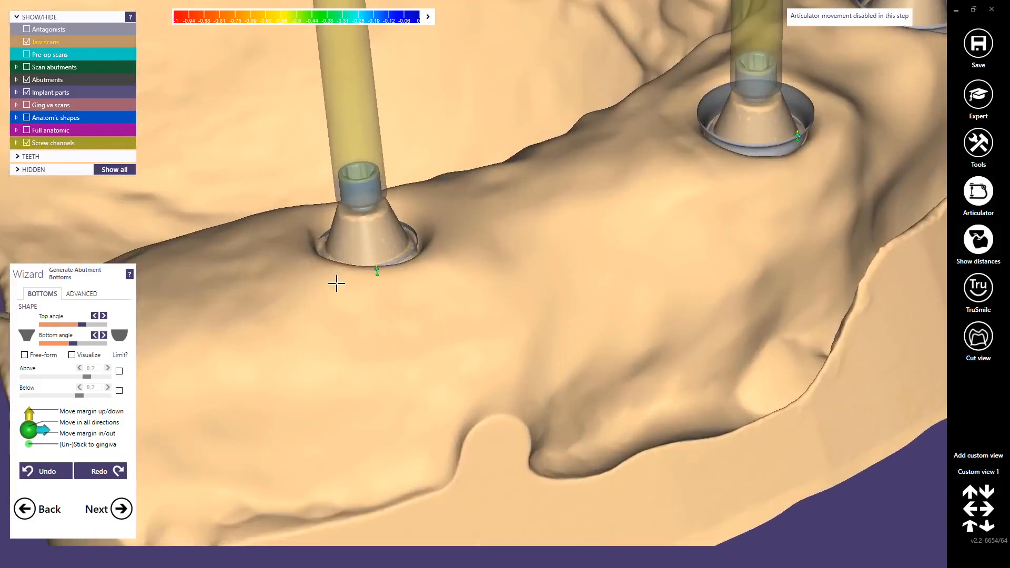
left_click_drag(387, 258, 385, 230)
right_click_drag(385, 230, 389, 205)
left_click_drag(389, 212, 390, 217)
right_click_drag(392, 223, 397, 234)
Step: Make the jaw scan transparent and set the bottom angle of the abutment bottoms to its minimum
scroll(731, 300, "down", 3)
right_click_drag(771, 278, 681, 301)
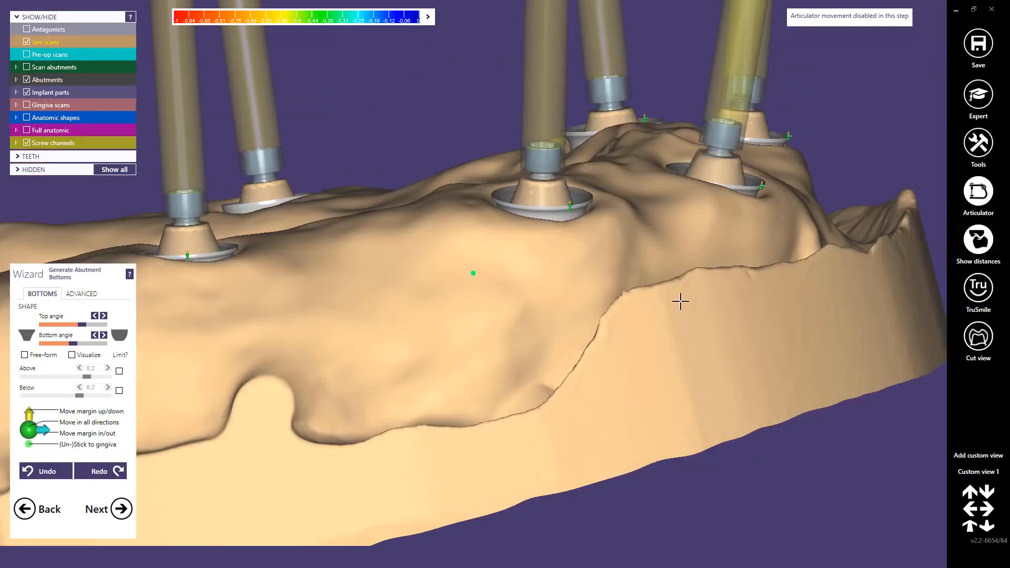
middle_click(500, 251, "shift")
right_click_drag(535, 278, 496, 275)
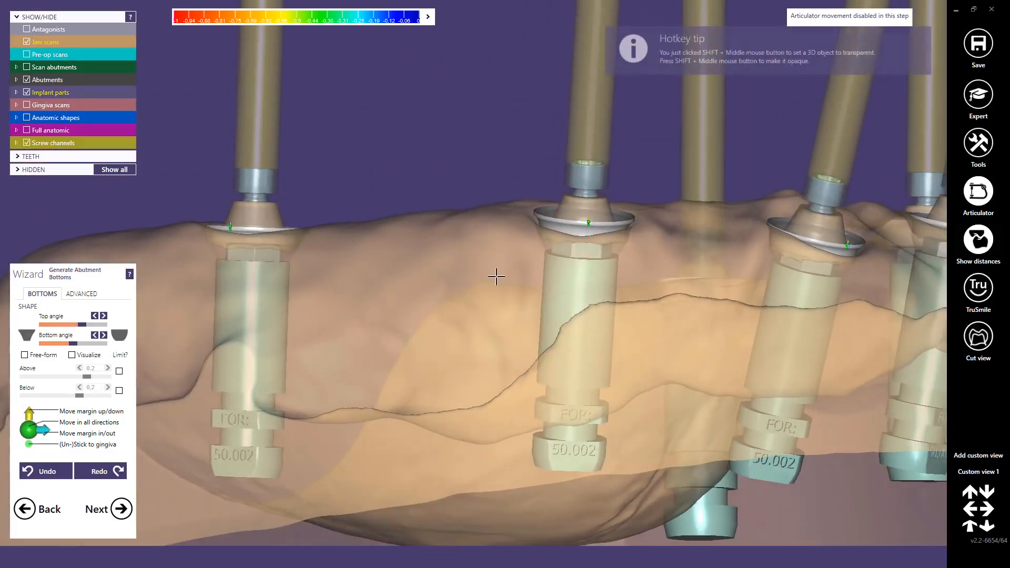
left_click(118, 337)
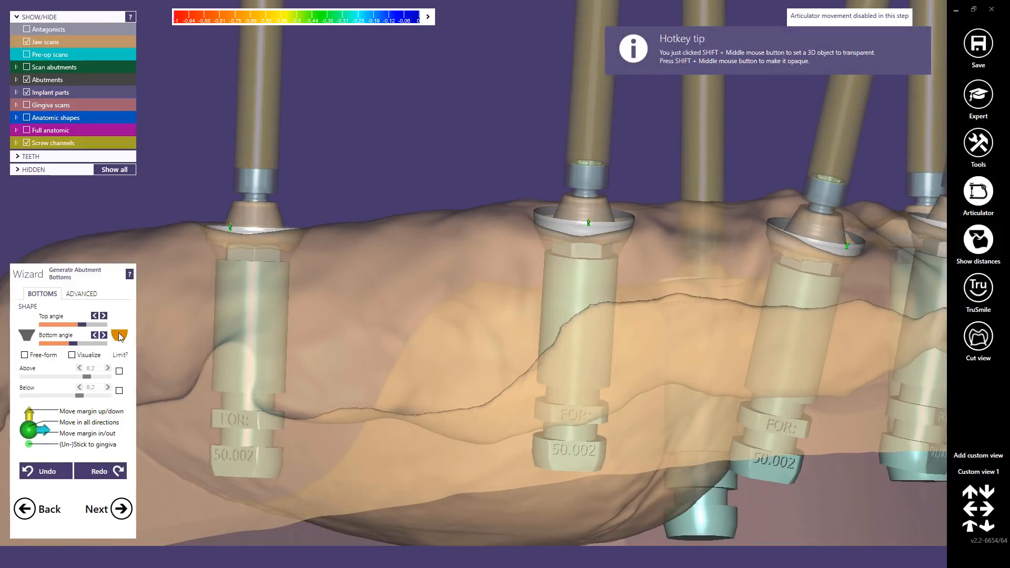
mouse_move(73, 345)
left_mouse_down()
mouse_move(87, 346)
mouse_move(75, 347)
left_mouse_up()
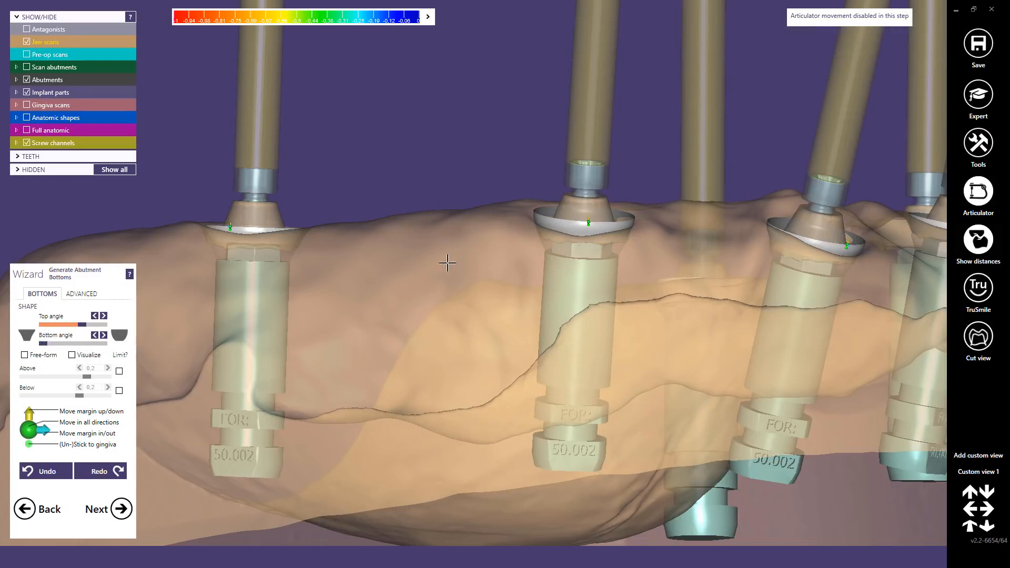
Step: Inspect the emergence profiles of the abutment bottoms through the transparent jaw scan, and complete the abutment bottom generation
middle_click(584, 242)
right_click_drag(598, 296, 602, 295)
scroll(558, 271, "up", 3)
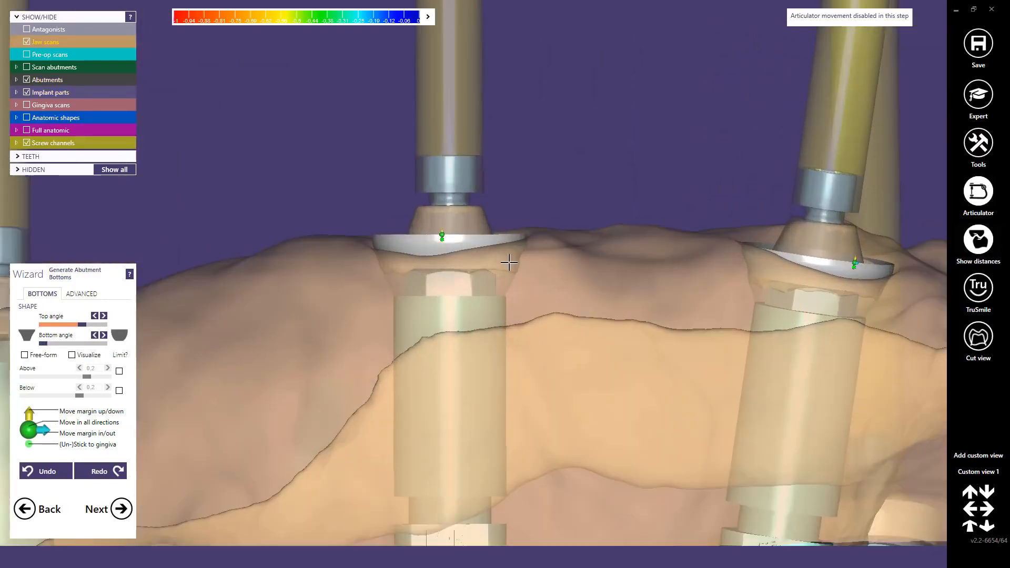
scroll(509, 263, "up", 2)
scroll(495, 296, "down", 4)
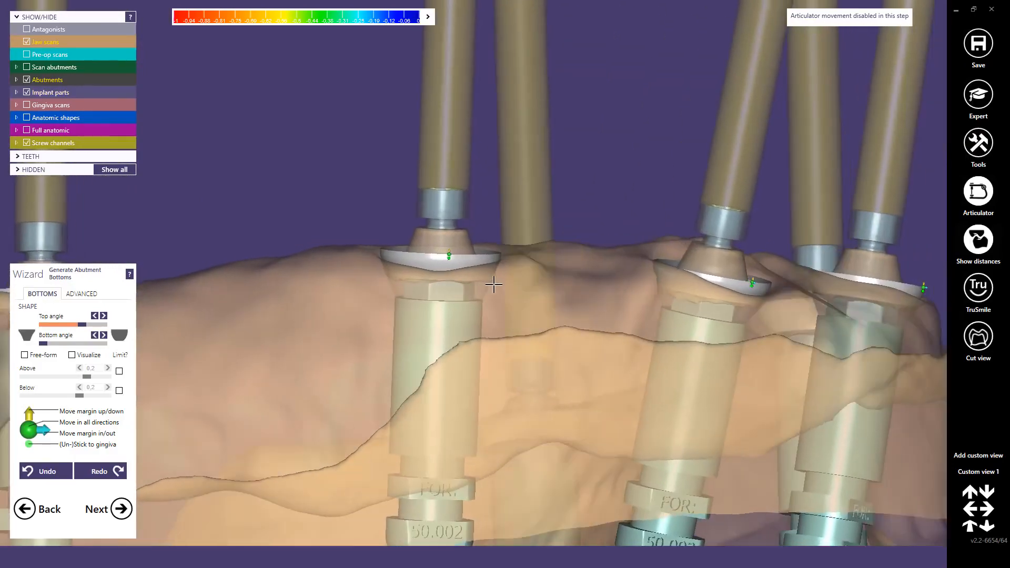
right_click_drag(494, 285, 515, 305)
scroll(728, 347, "down", 4)
scroll(673, 282, "up", 4)
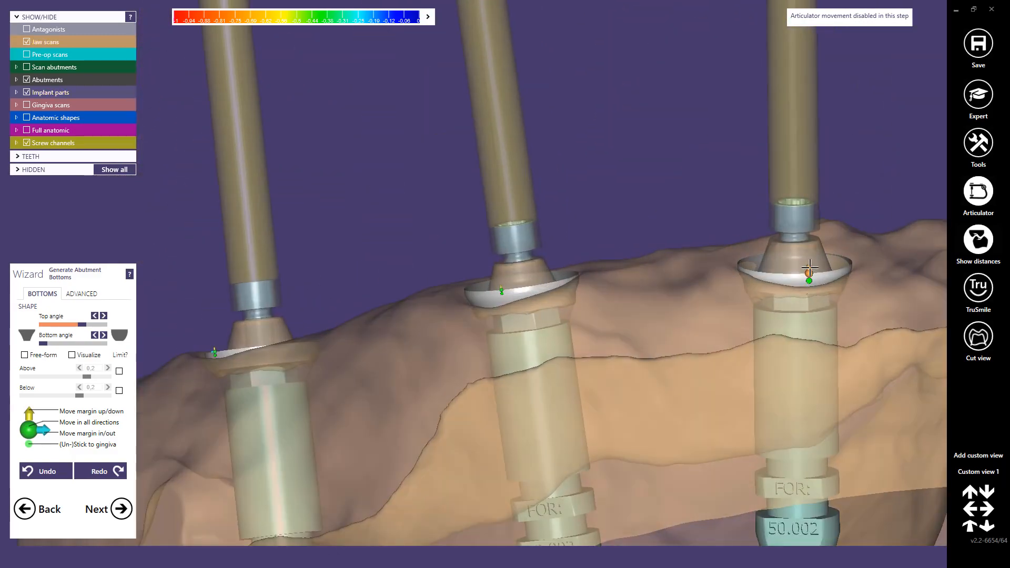
scroll(826, 288, "down", 3)
right_click_drag(858, 293, 428, 343)
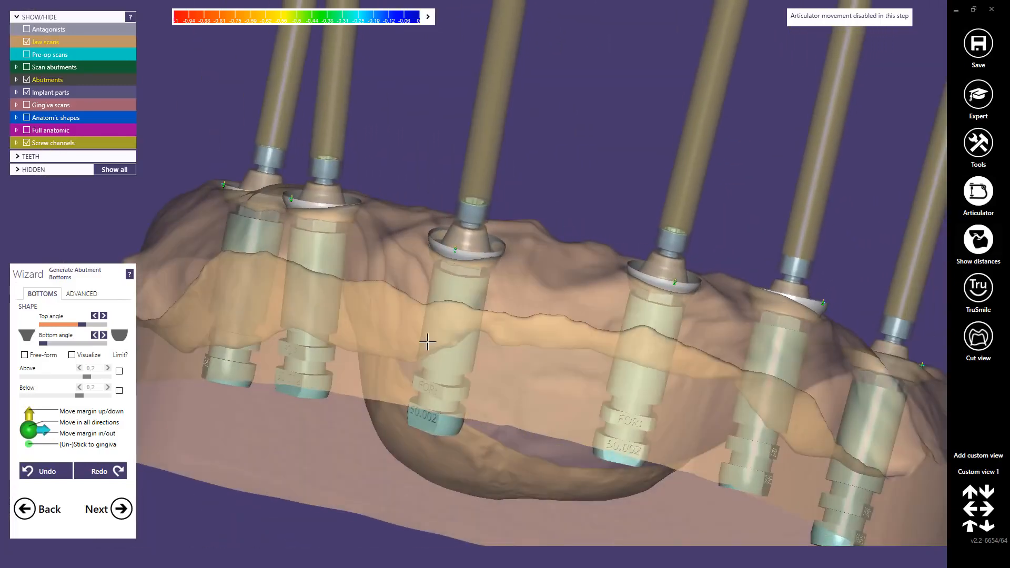
left_click(122, 509)
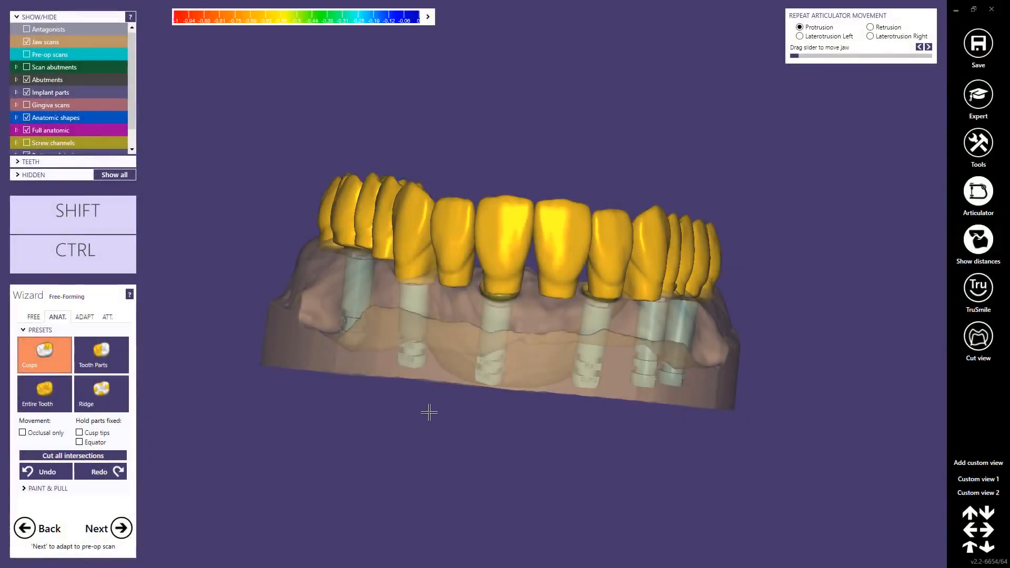
Step: Switch to expert mode, start Smile Design and load ps_retracted.jpg as the retracted image
left_click(971, 97)
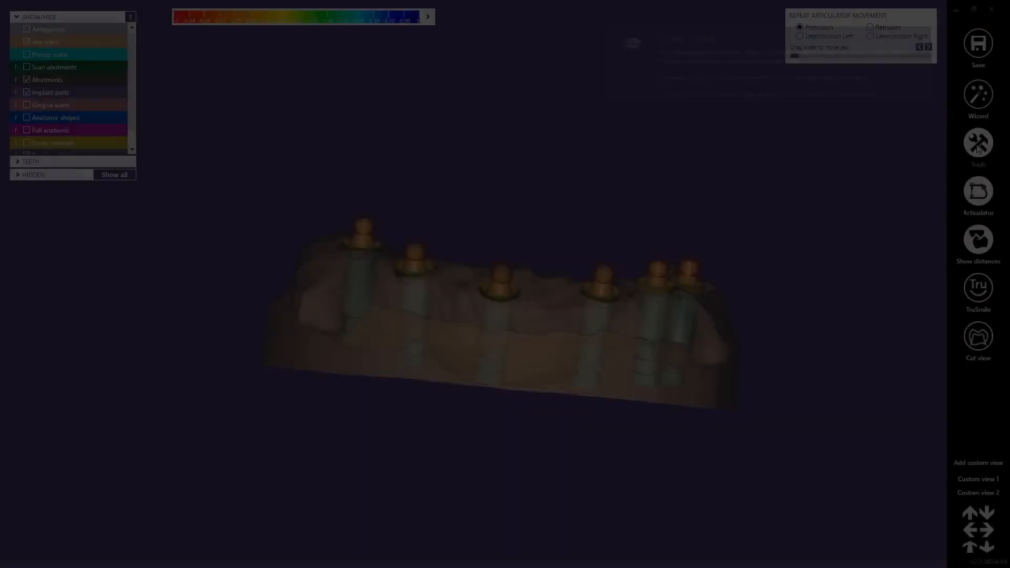
left_click(978, 147)
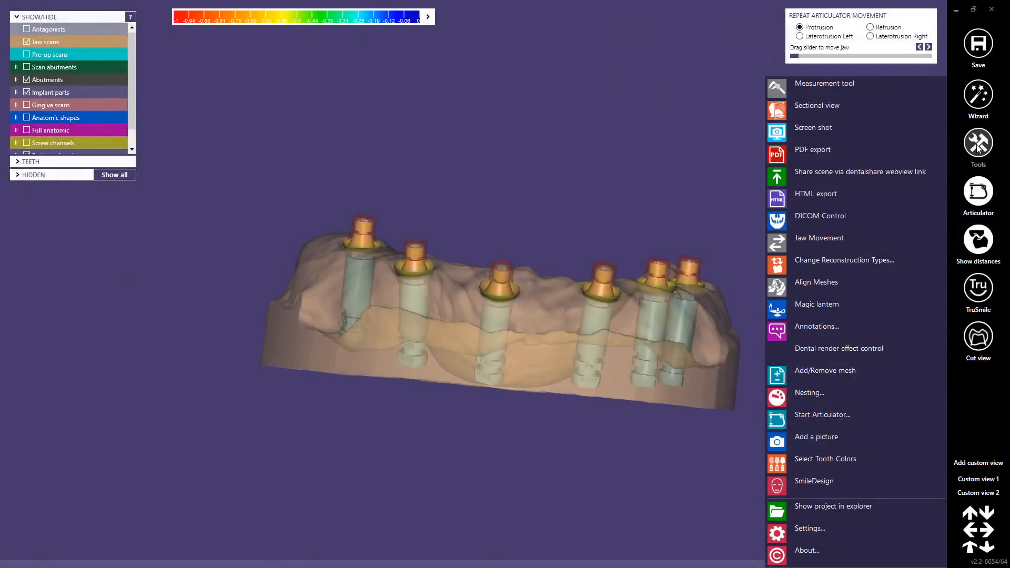
left_click(813, 481)
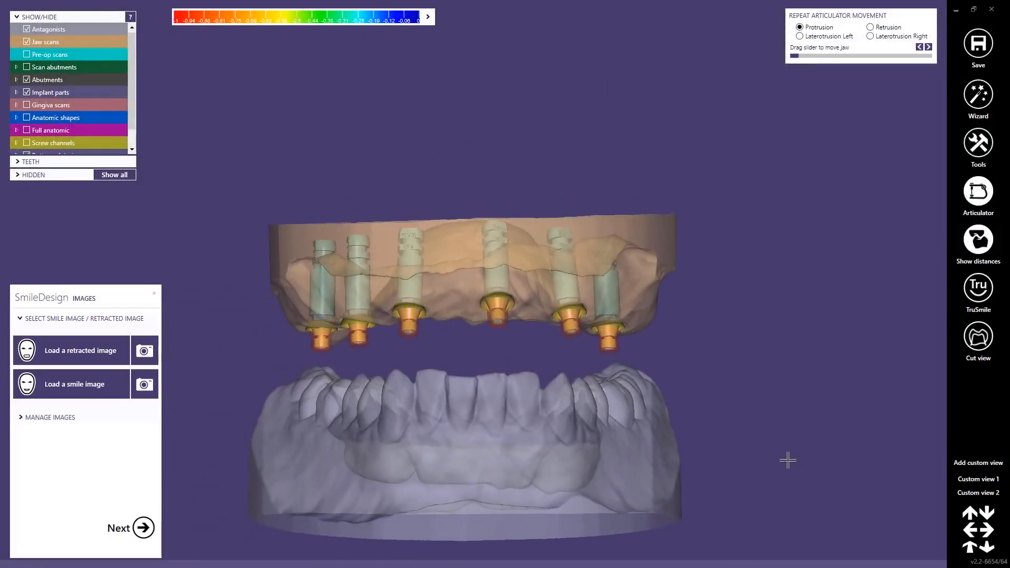
middle_click_drag(472, 357, 498, 241)
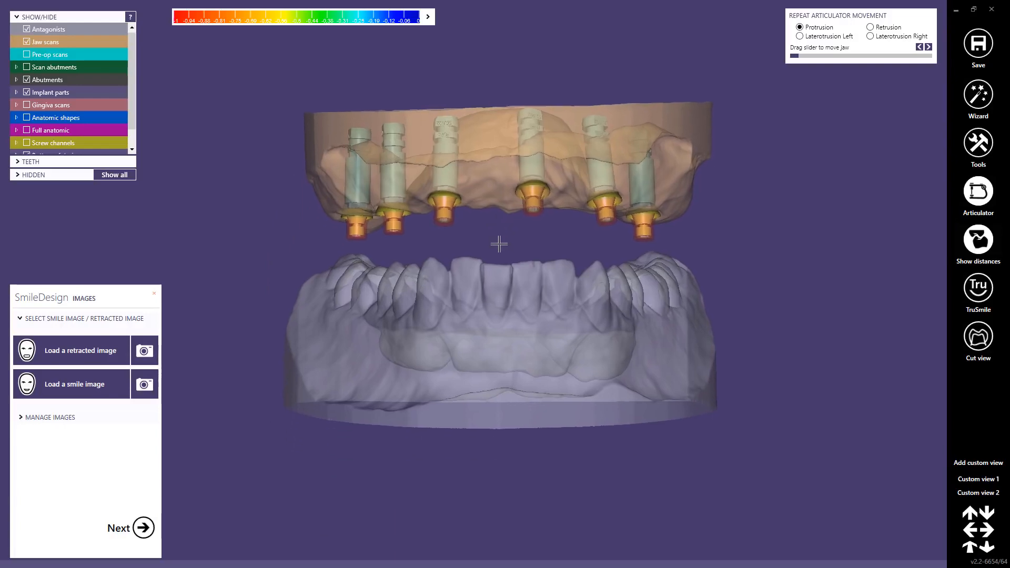
left_click(67, 351)
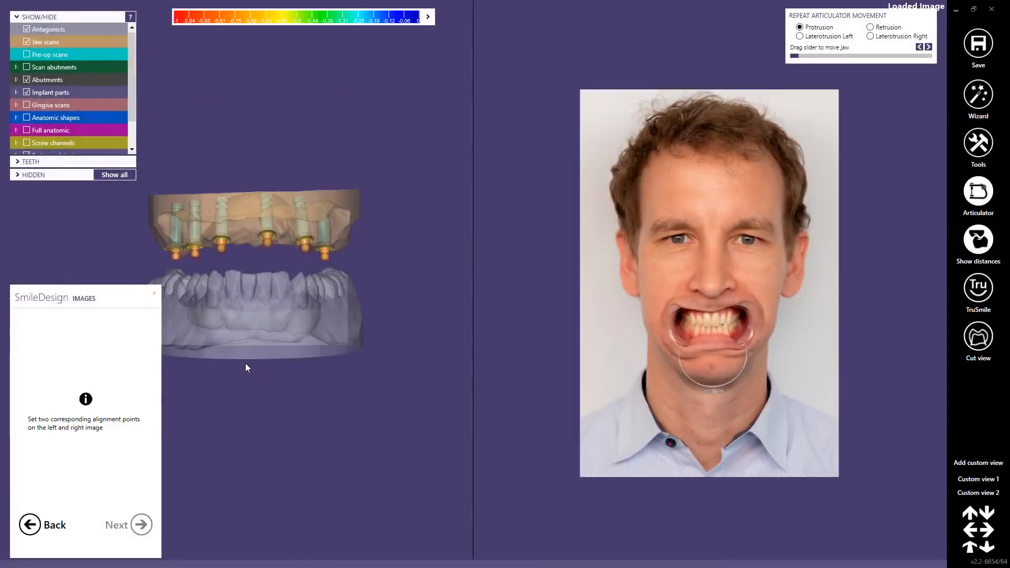
Step: Show the pre-op scans and place the first alignment point on the upper right canine tip in both the scan and the photo
scroll(210, 240, "up", 2)
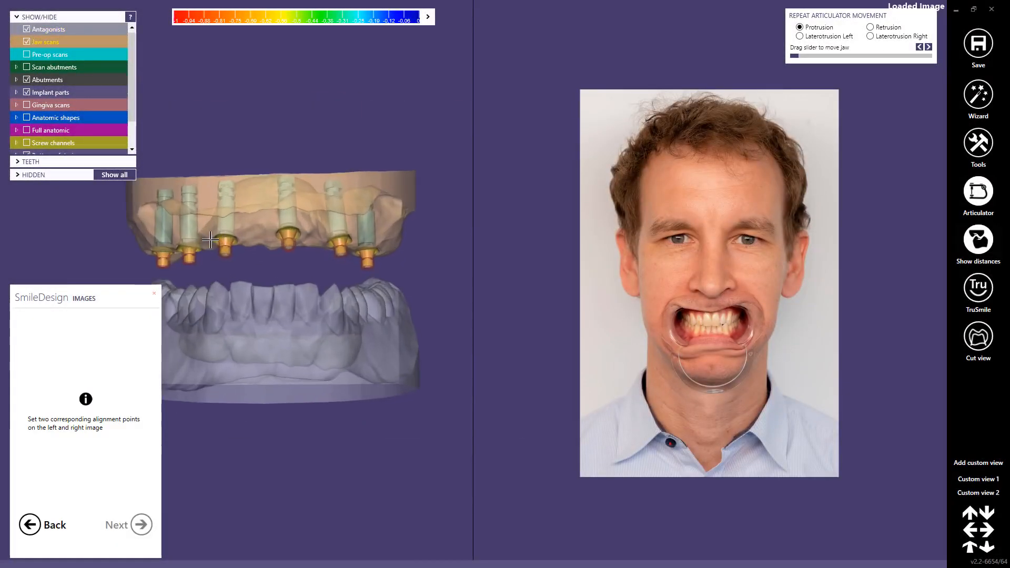
left_click(214, 230)
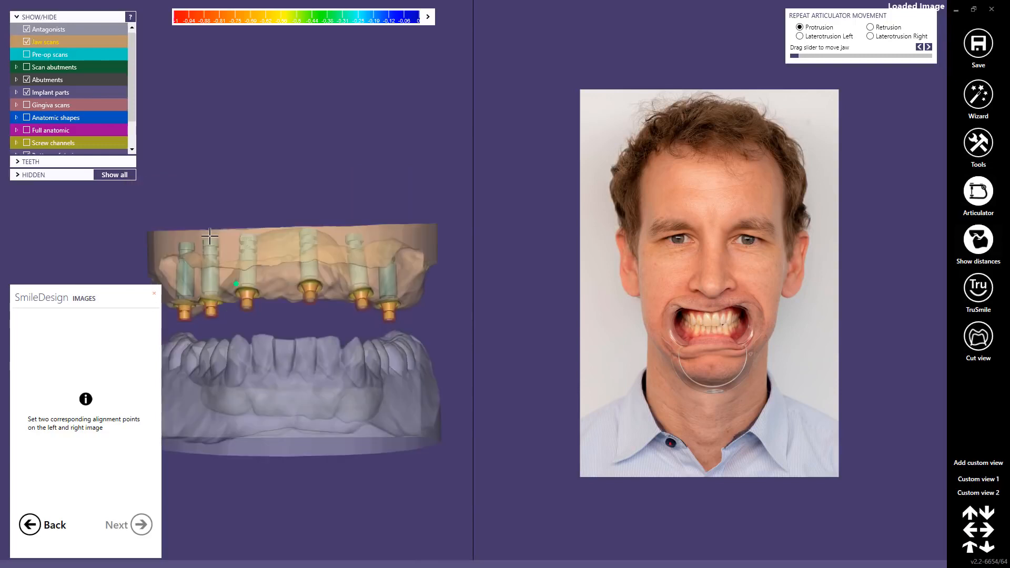
left_click(26, 55)
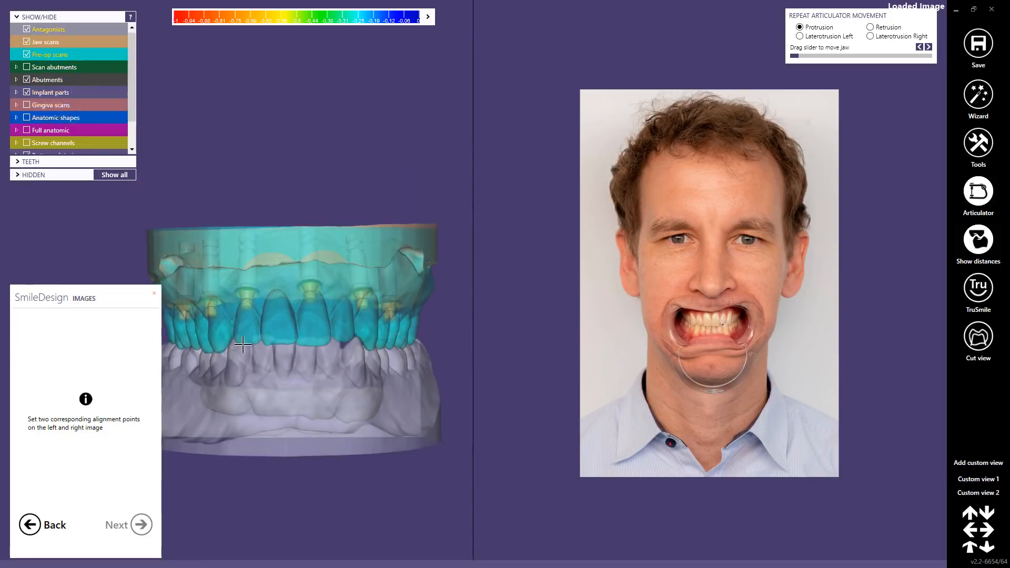
scroll(243, 345, "up", 5)
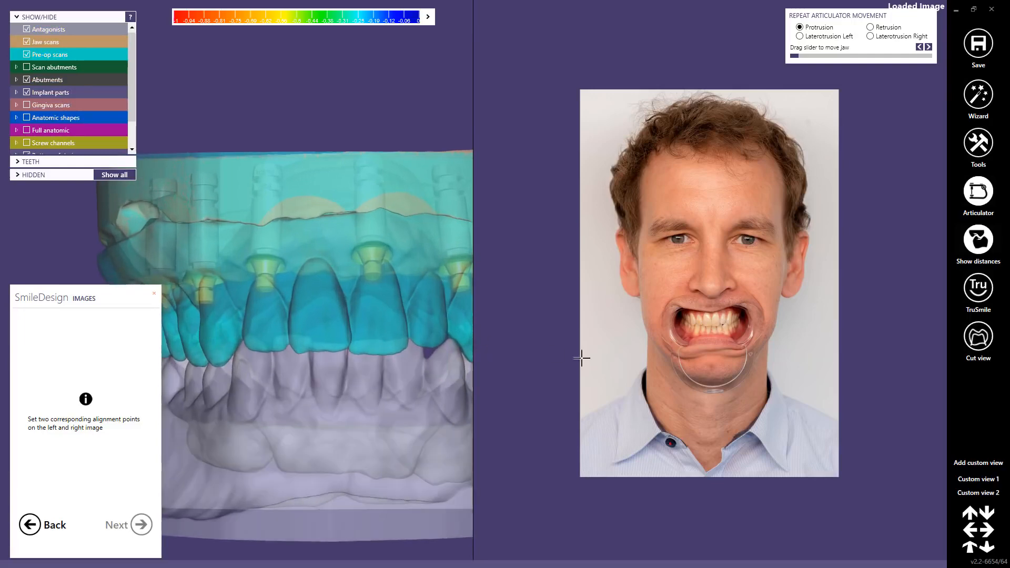
scroll(771, 294, "up", 3)
scroll(627, 295, "up", 5)
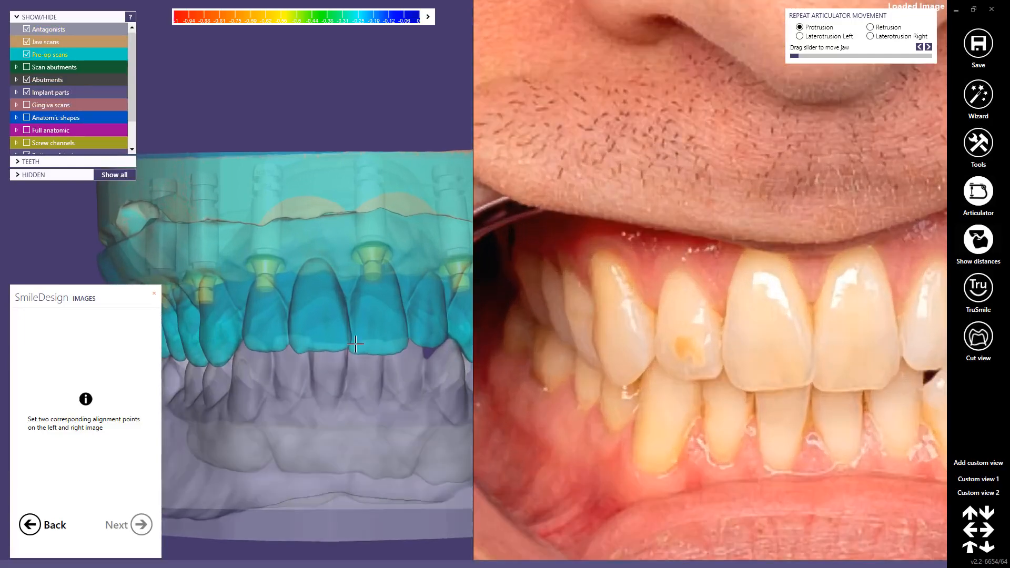
left_click(217, 363)
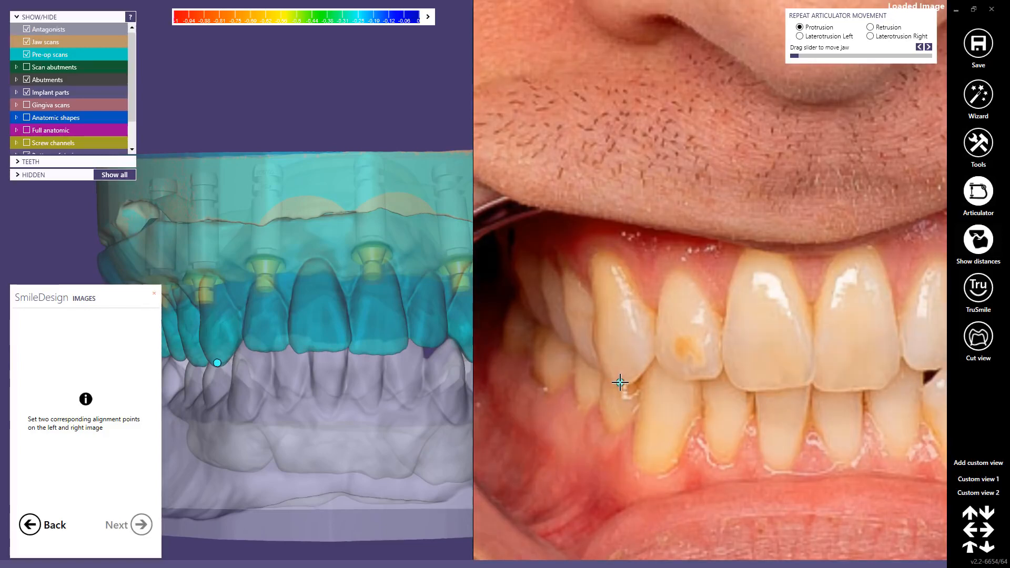
left_click(621, 383)
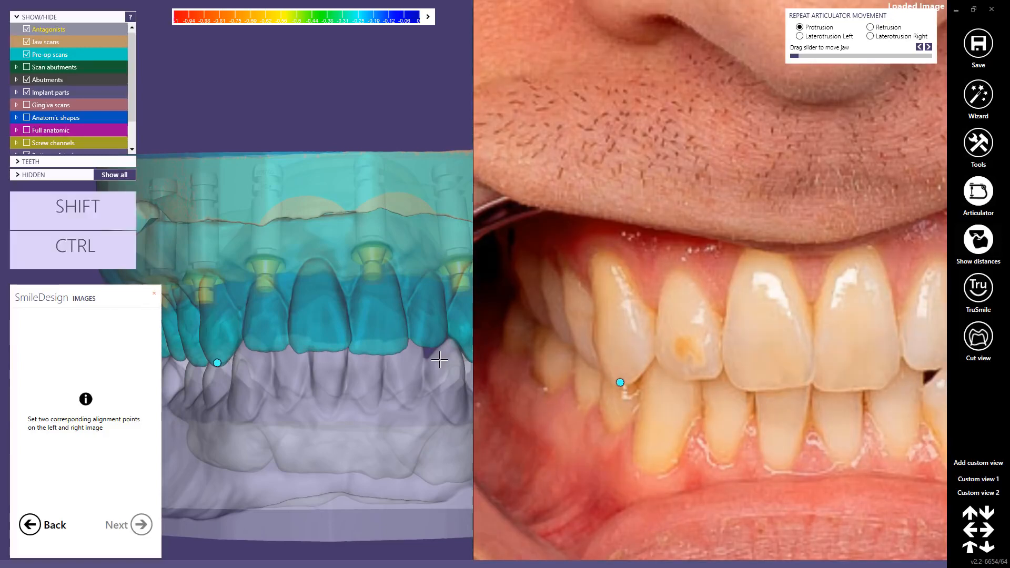
Step: Place the second alignment point on the upper left canine tip in both the photo and the pre-op scan
scroll(765, 318, "down", 3)
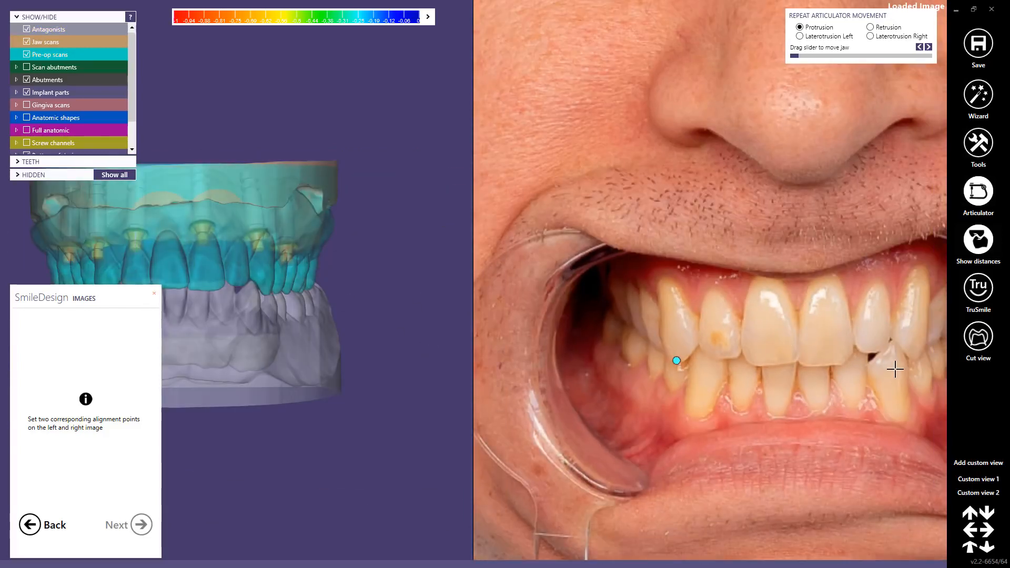
right_click(896, 369)
scroll(701, 292, "up", 3)
scroll(768, 298, "up", 5)
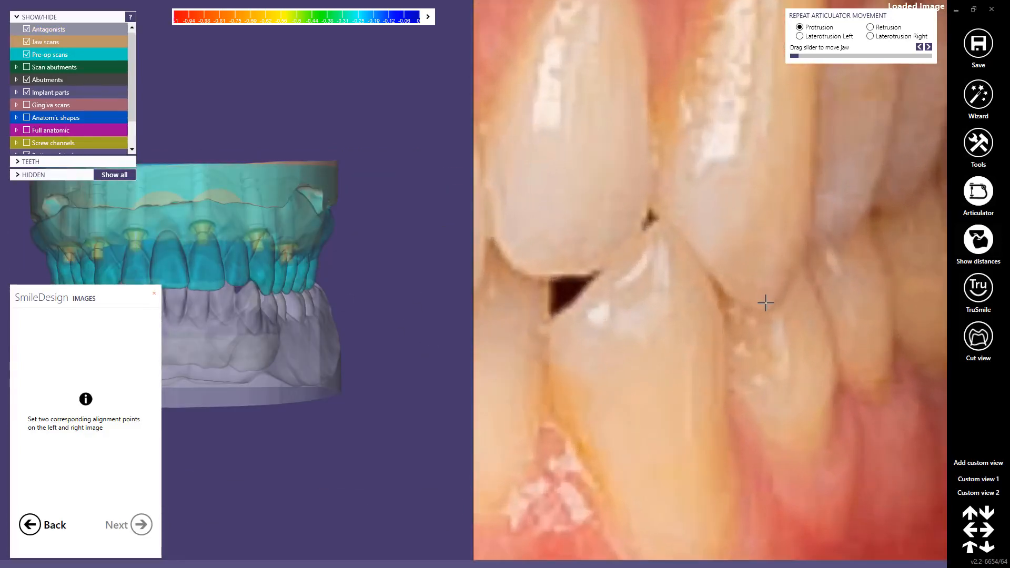
scroll(278, 293, "up", 3)
left_click(258, 294)
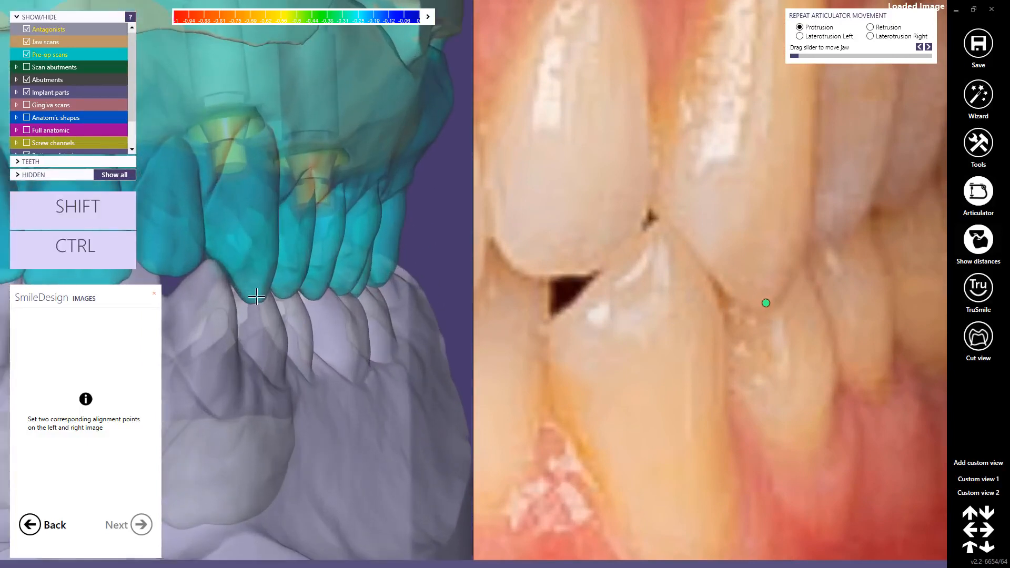
scroll(261, 289, "down", 3)
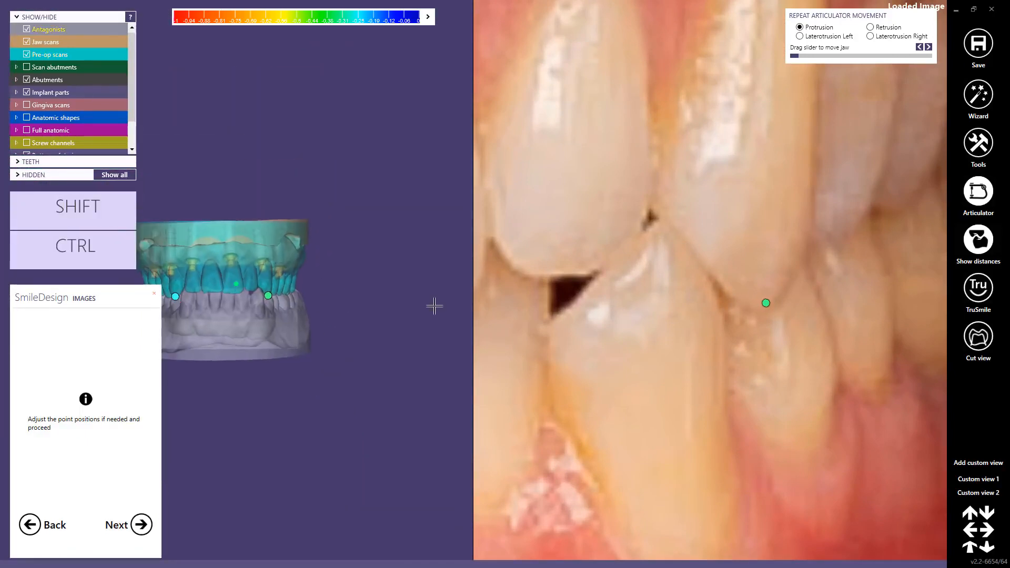
scroll(668, 286, "down", 5)
scroll(614, 293, "down", 4)
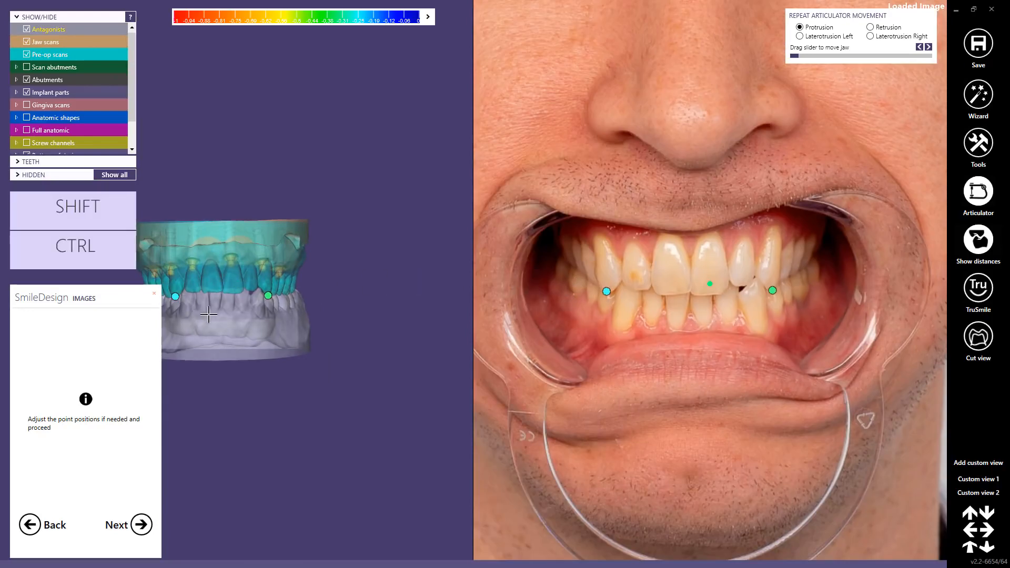
Step: Register the points, fine-tune both canine points until the retracted photo matches the pre-op teeth, and accept the alignment
left_click(141, 525)
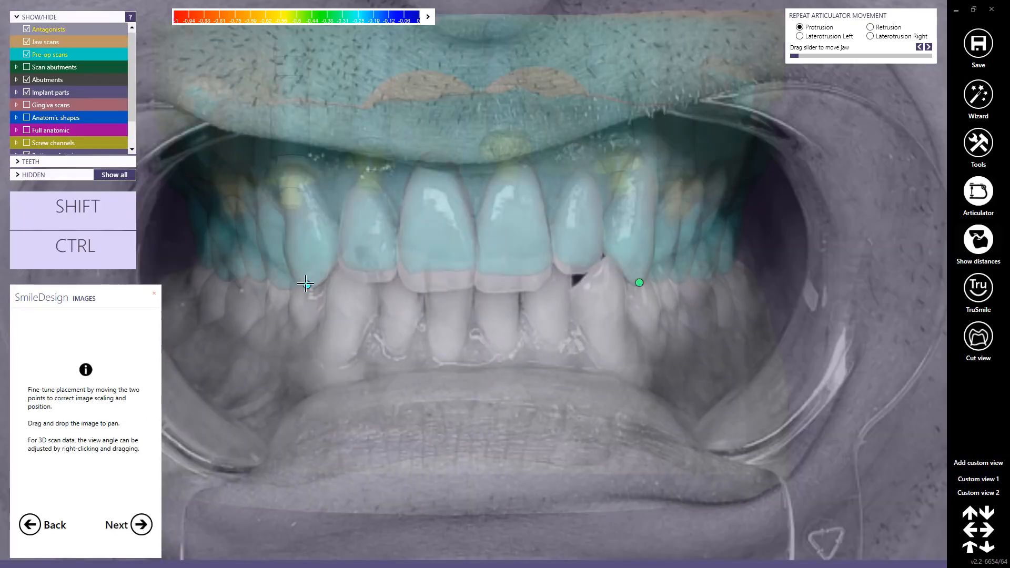
left_click_drag(308, 284, 307, 285)
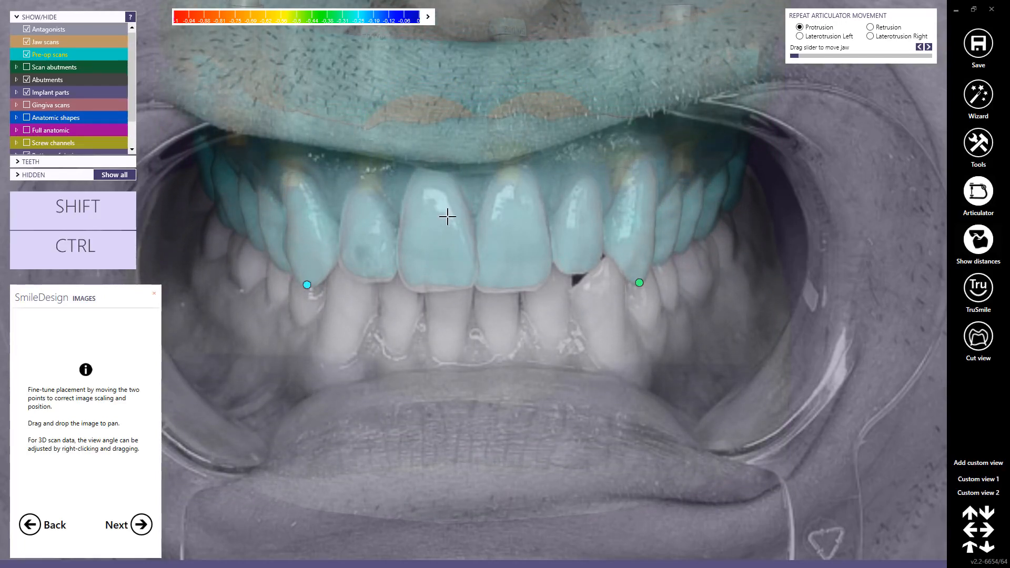
left_click_drag(308, 285, 306, 283)
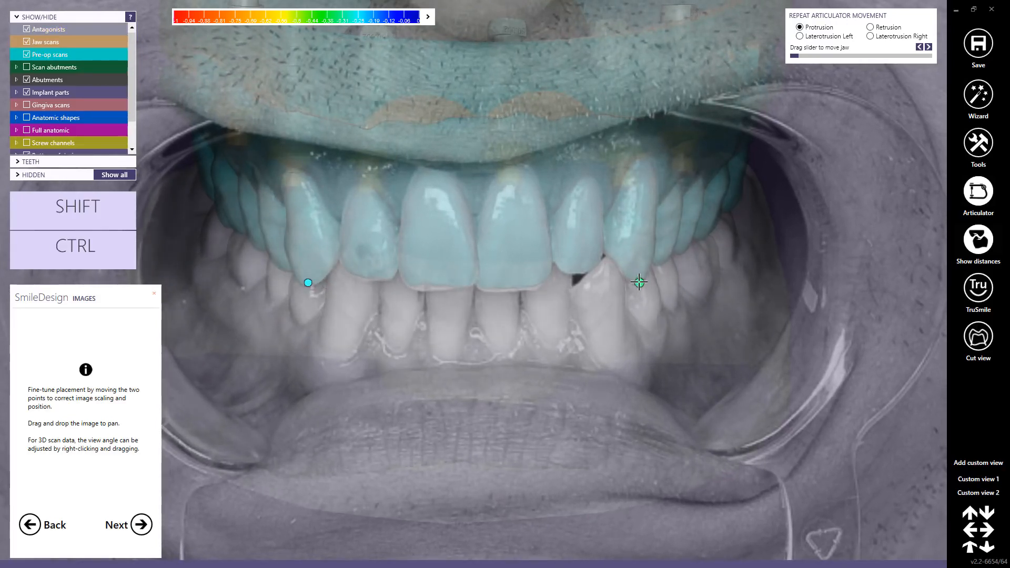
left_click_drag(639, 282, 638, 281)
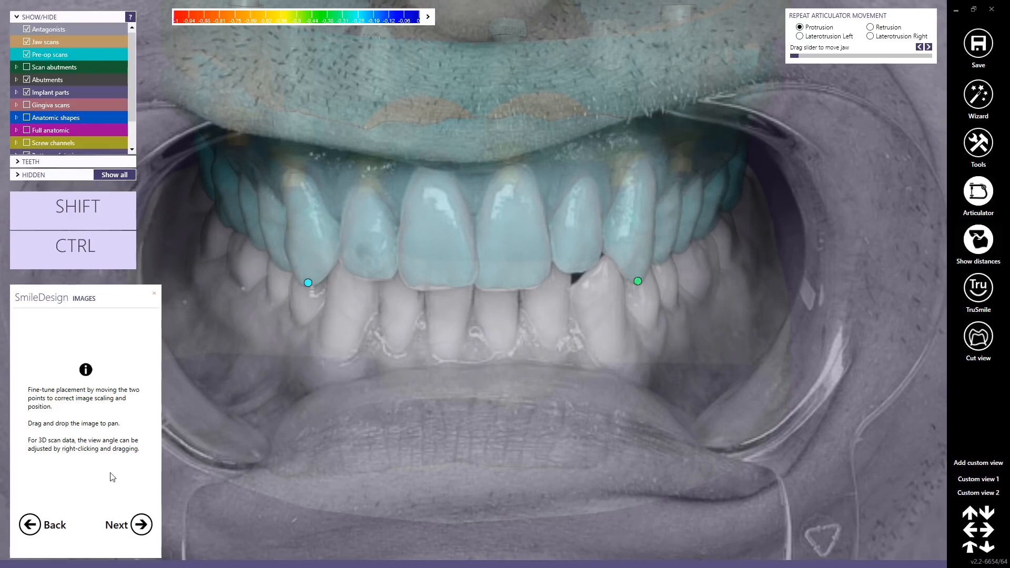
left_click(141, 526)
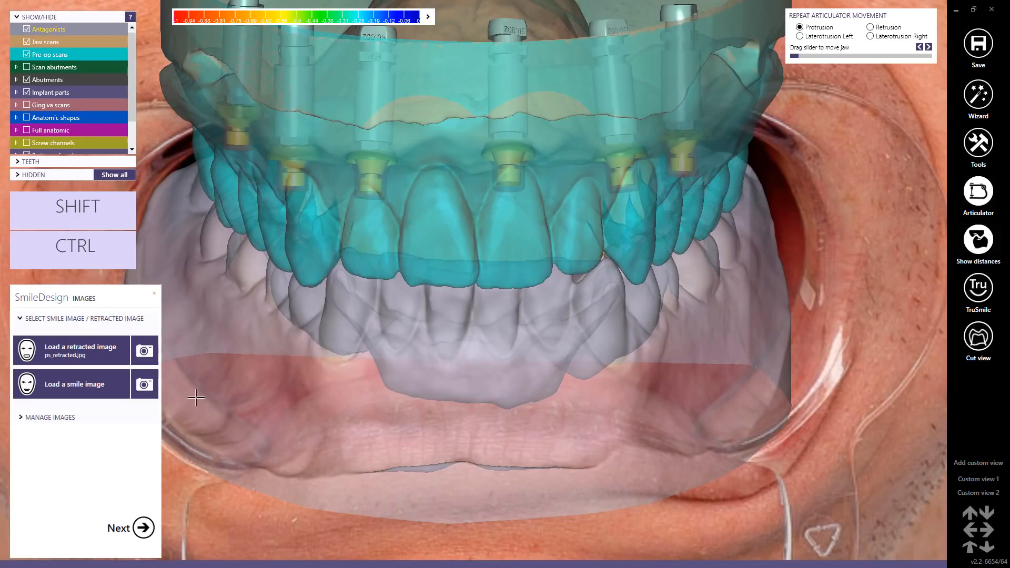
Step: Load ps_smile.jpg as the smile image and hide the pre-op scans for the photo alignment
left_click(78, 383)
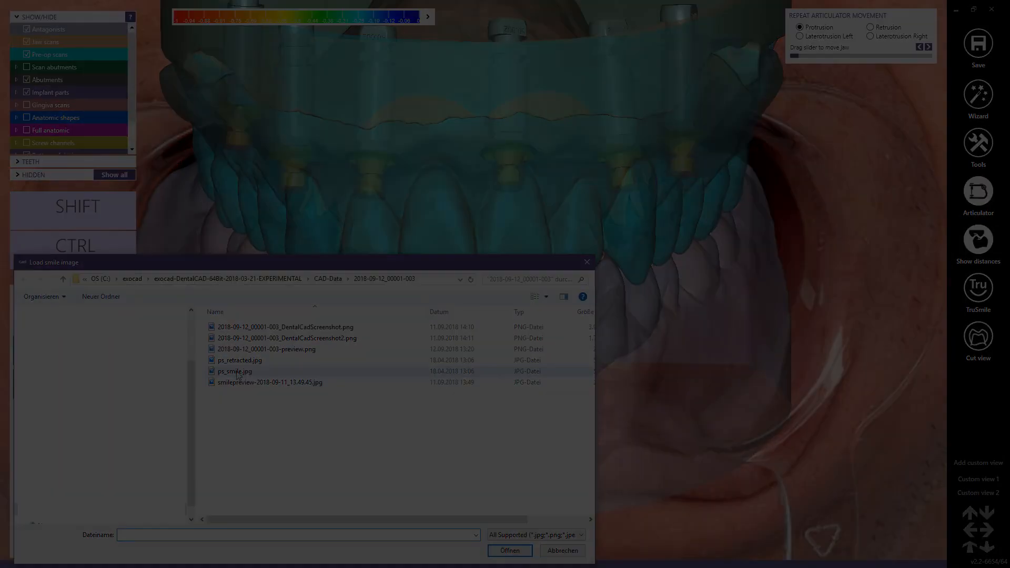
double_click(235, 372)
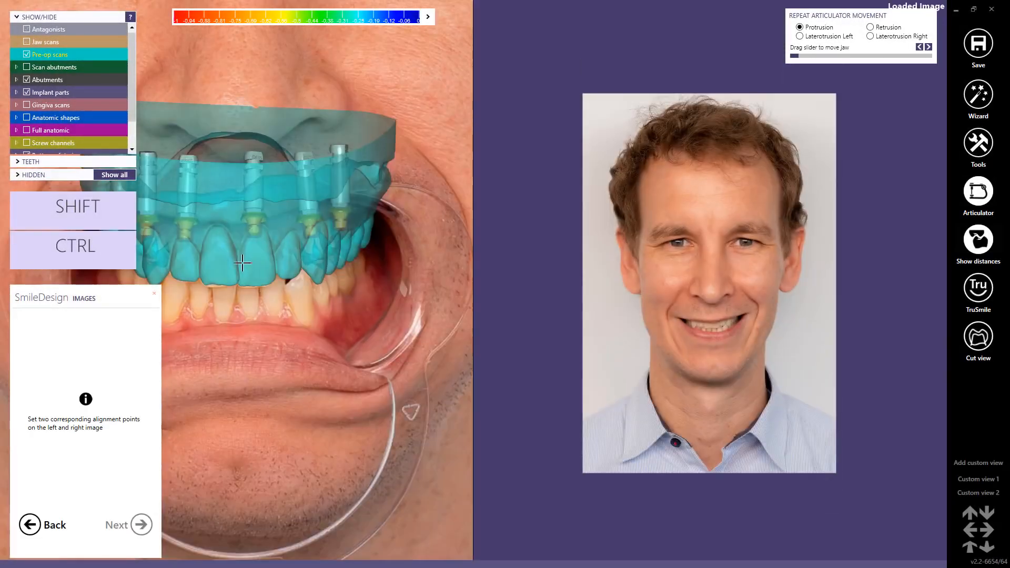
scroll(244, 269, "down", 3)
middle_click_drag(205, 284, 236, 284)
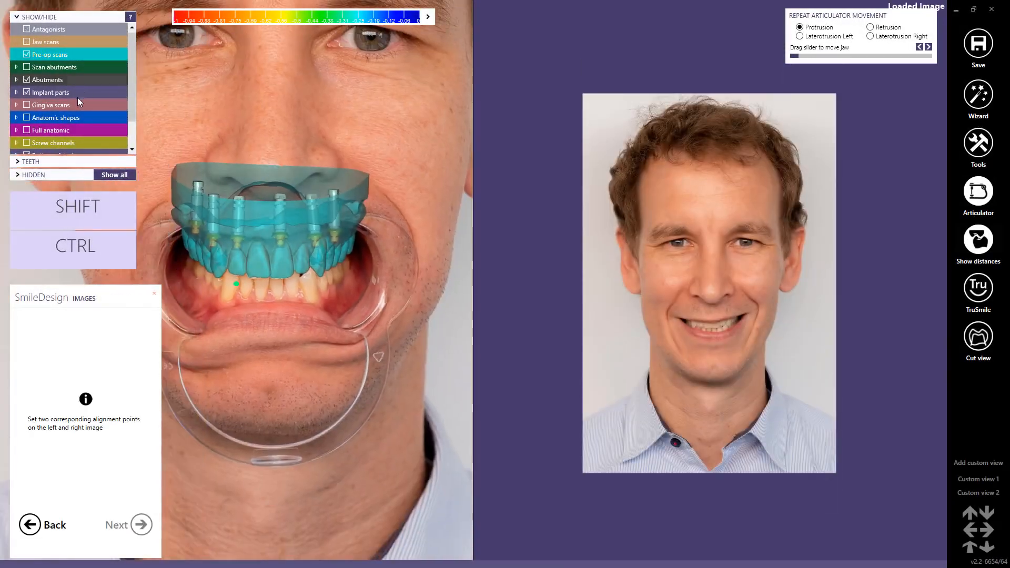
left_click(26, 55)
Step: Place matching alignment points on the upper right and upper left canine tips in both the retracted photo and the smile photo
scroll(217, 251, "up", 3)
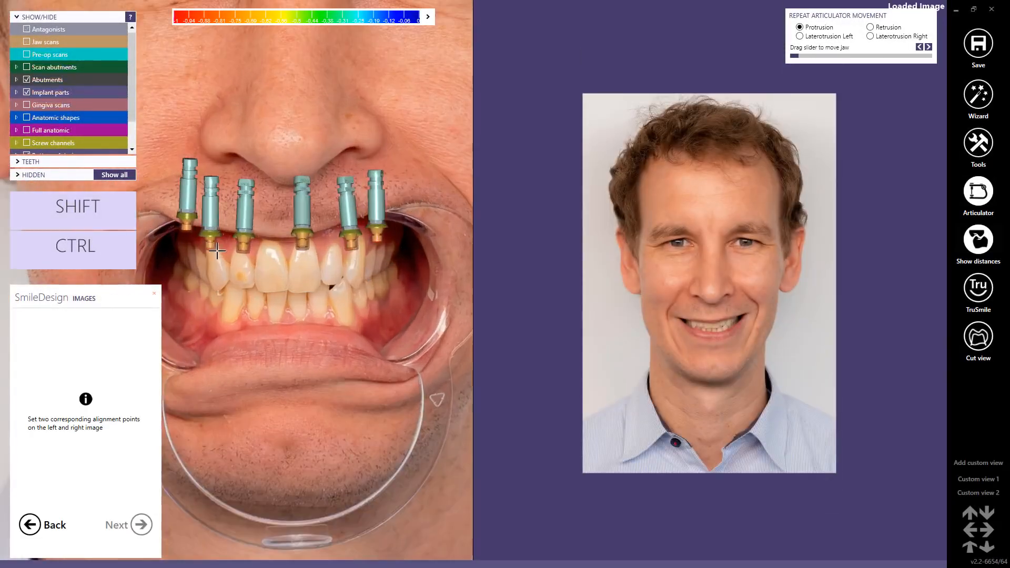
scroll(582, 313, "up", 6)
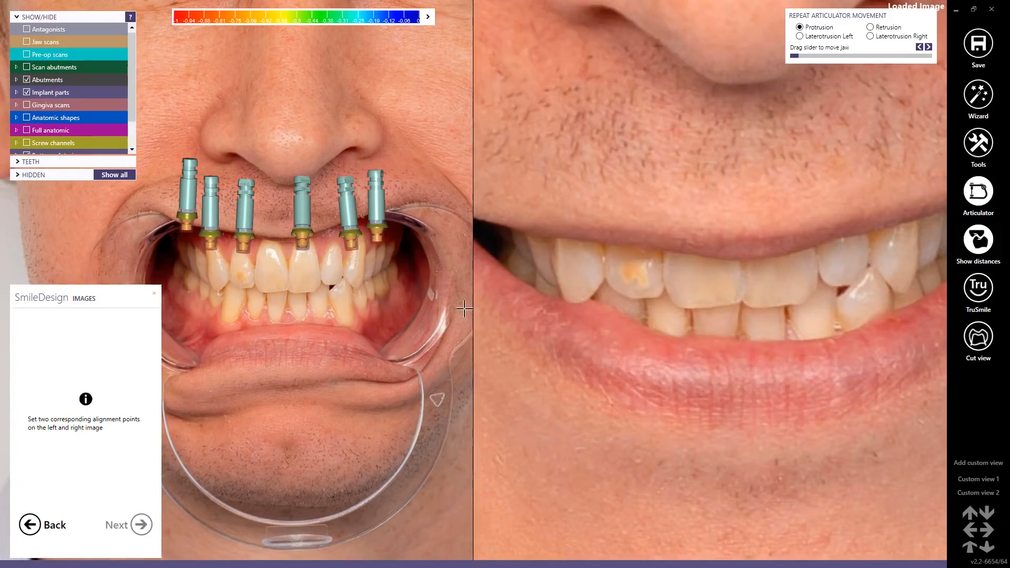
scroll(225, 282, "up", 2)
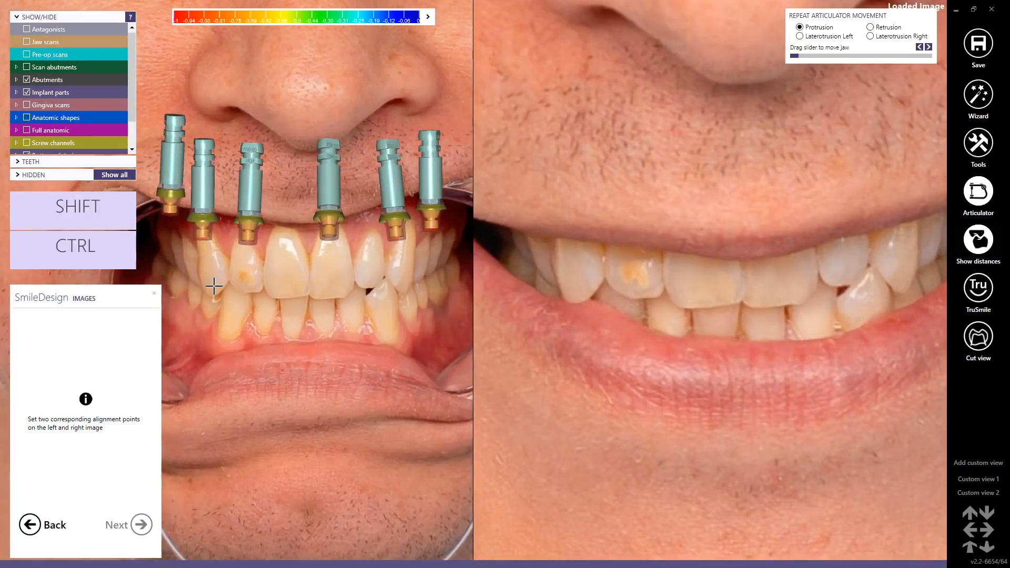
left_click(212, 292)
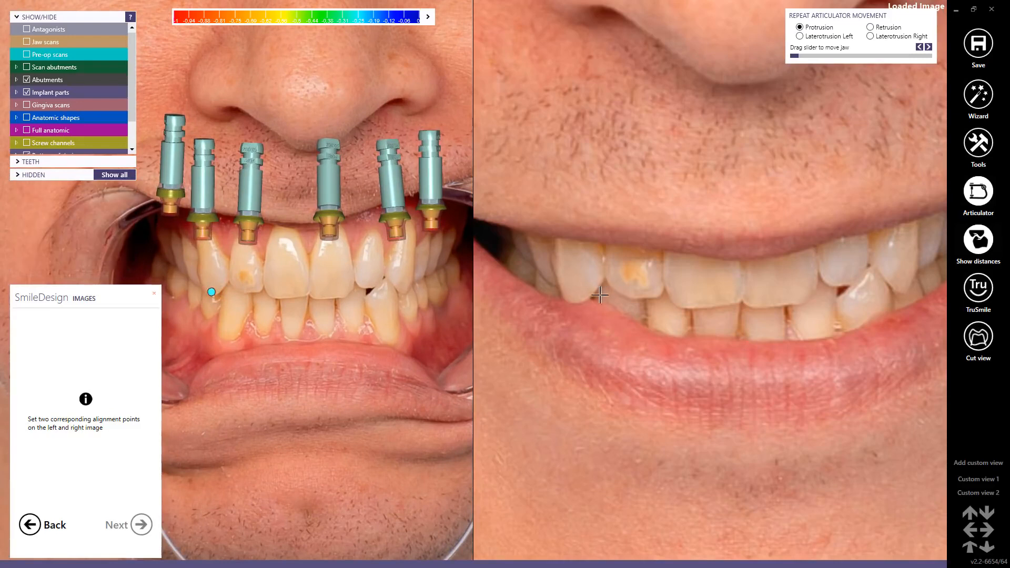
left_click(575, 298)
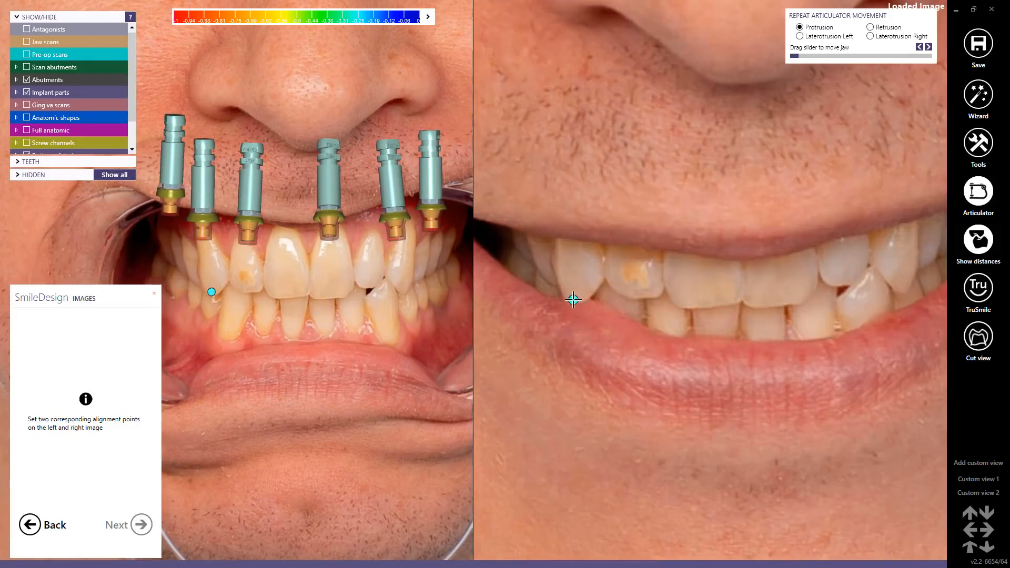
left_click(404, 290)
left_click(902, 287)
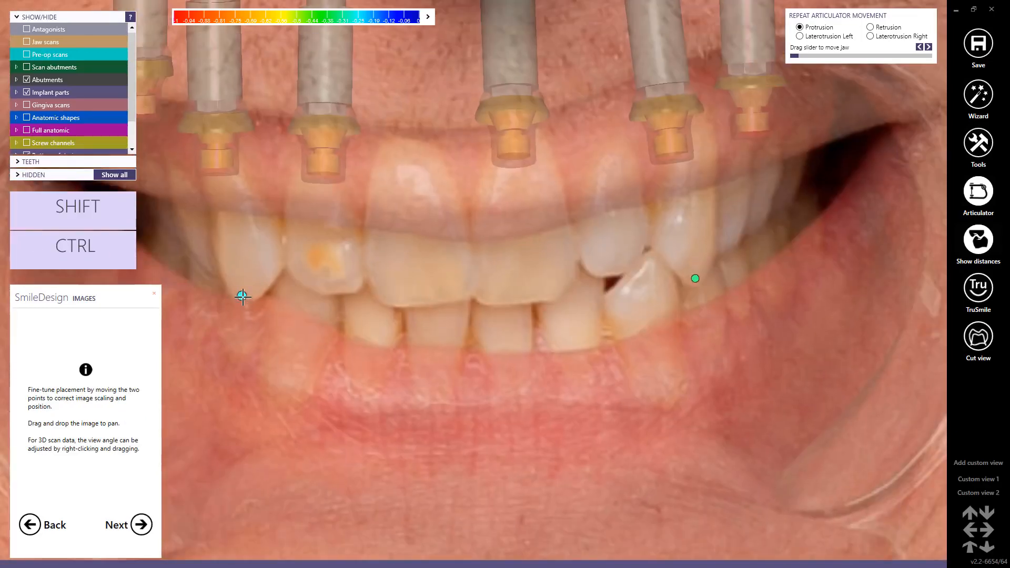
Step: Fine-tune both canine points until the smile photo overlays the retracted teeth, and accept the alignment
mouse_move(243, 297)
left_mouse_down()
mouse_move(240, 287)
mouse_move(237, 296)
left_mouse_up()
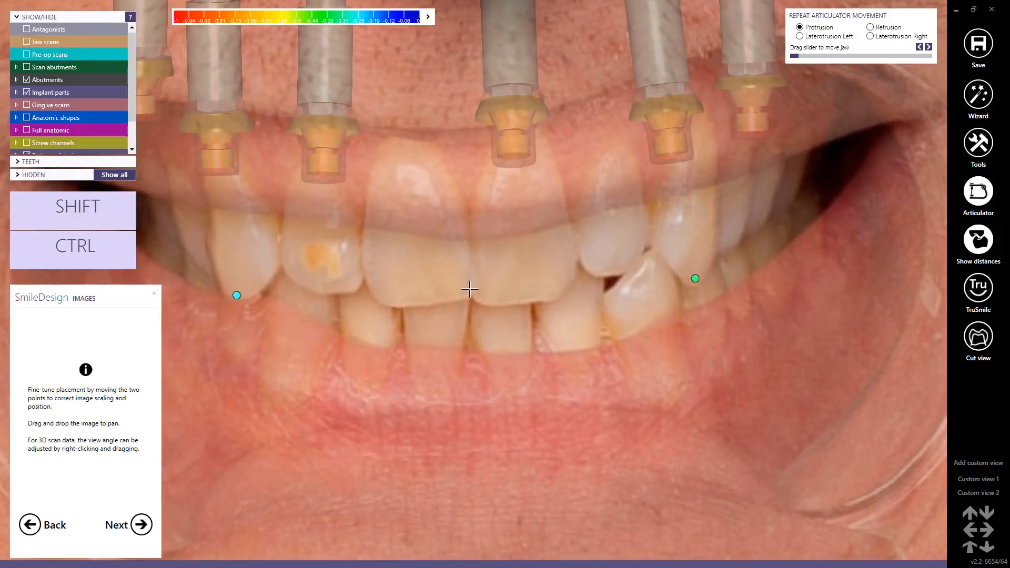
left_click_drag(695, 278, 692, 275)
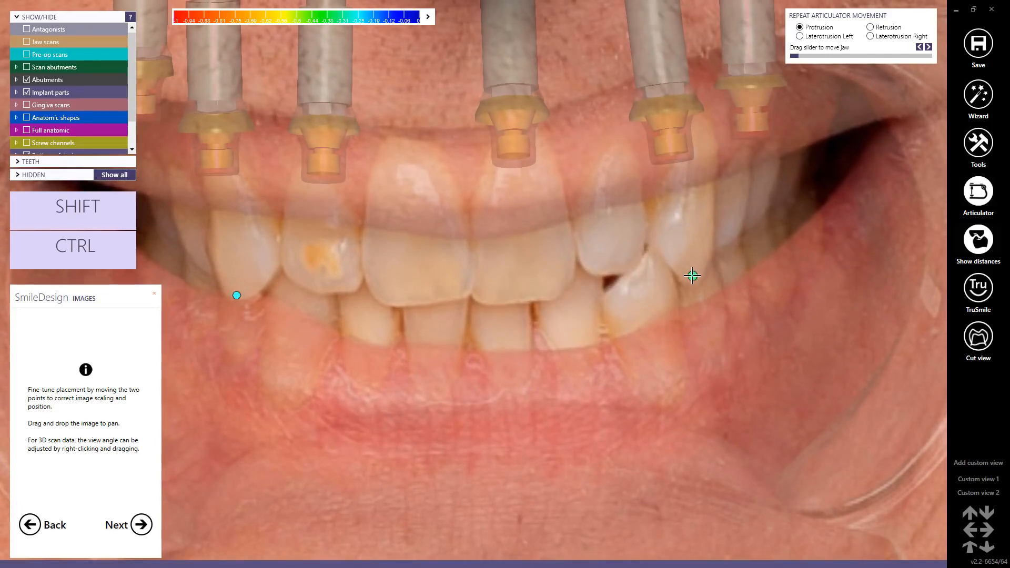
left_click(142, 522)
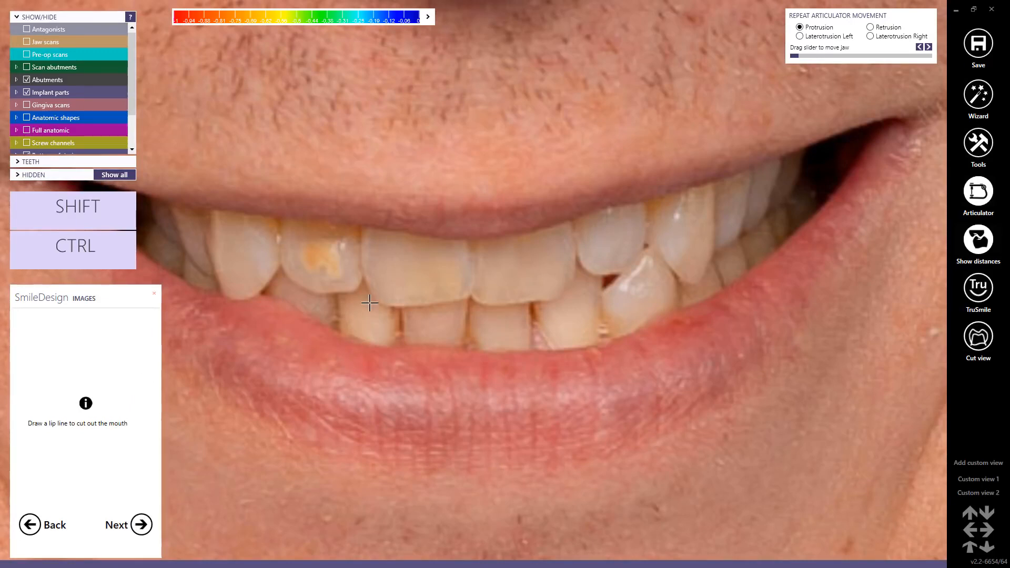
Step: Start the lip line at the upper lip midline and trace the upper lip edge to the patient's left mouth corner
scroll(466, 252, "down", 2)
left_click(471, 246)
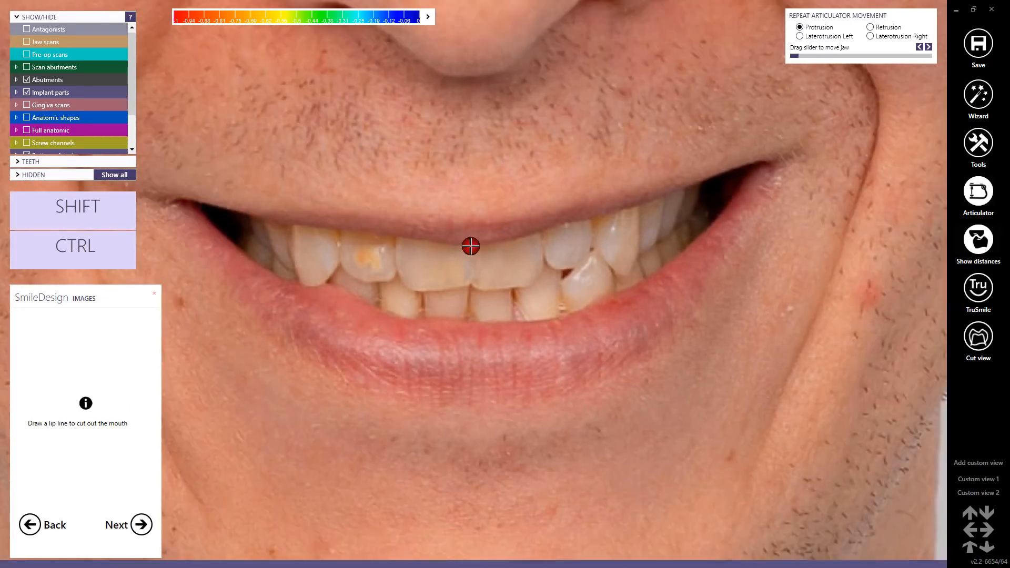
left_click(531, 236)
left_click(599, 219)
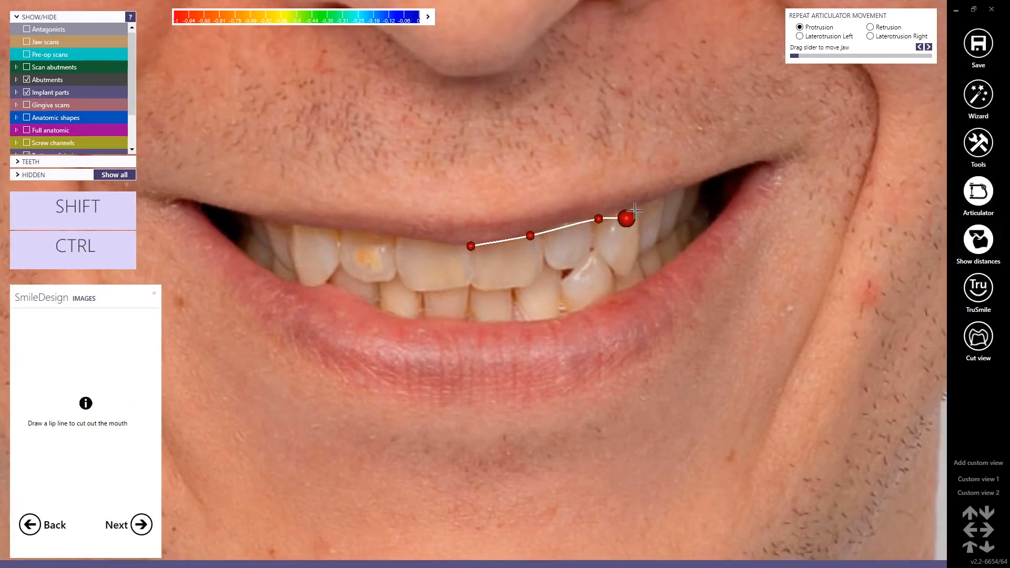
left_click(661, 196)
left_click(725, 174)
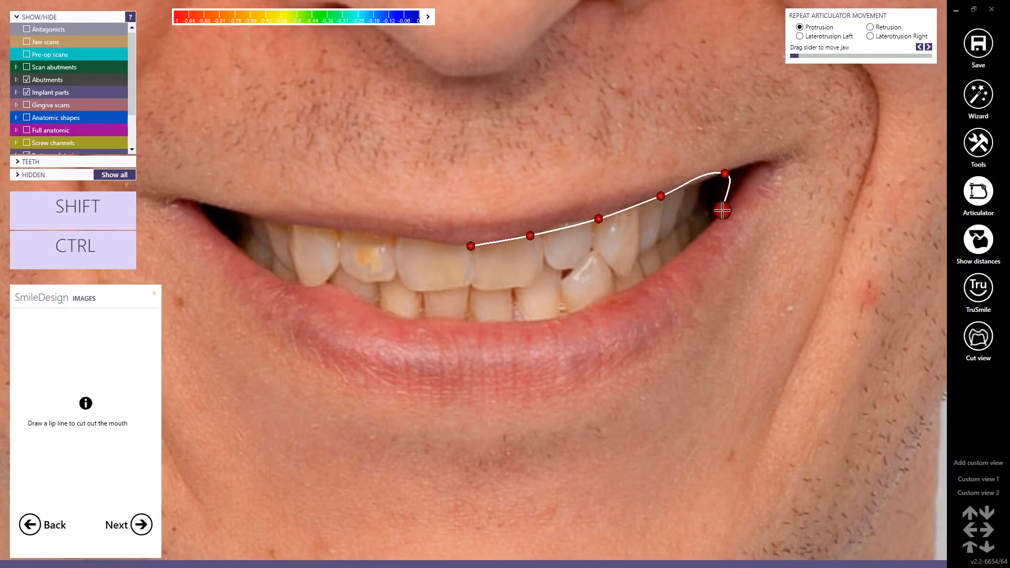
Step: Continue the lip line around the patient's left mouth corner and along the lower lip edge to the patient's right side
left_click(721, 211)
left_click(685, 251)
left_click(632, 289)
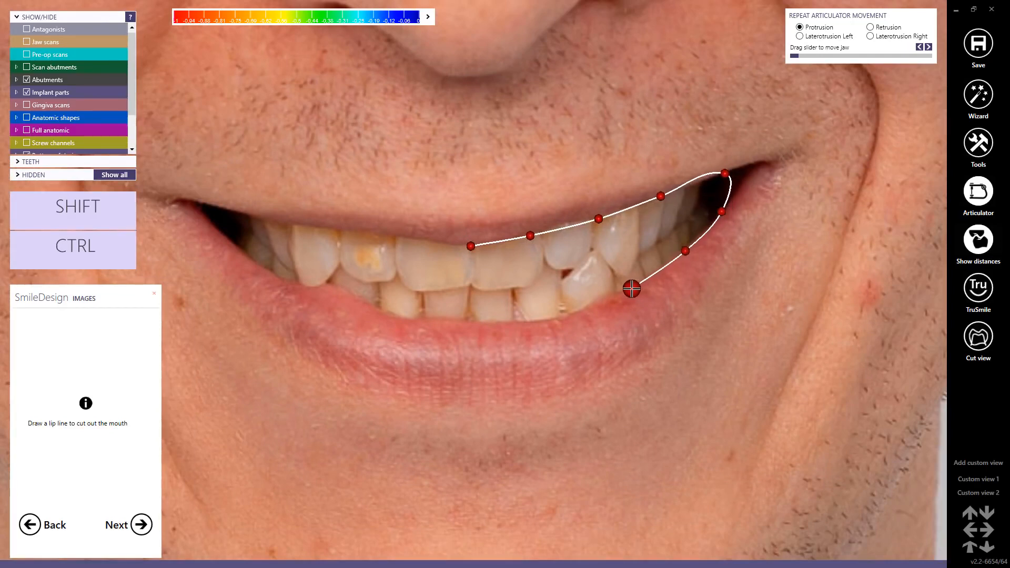
left_click(560, 319)
left_click(473, 325)
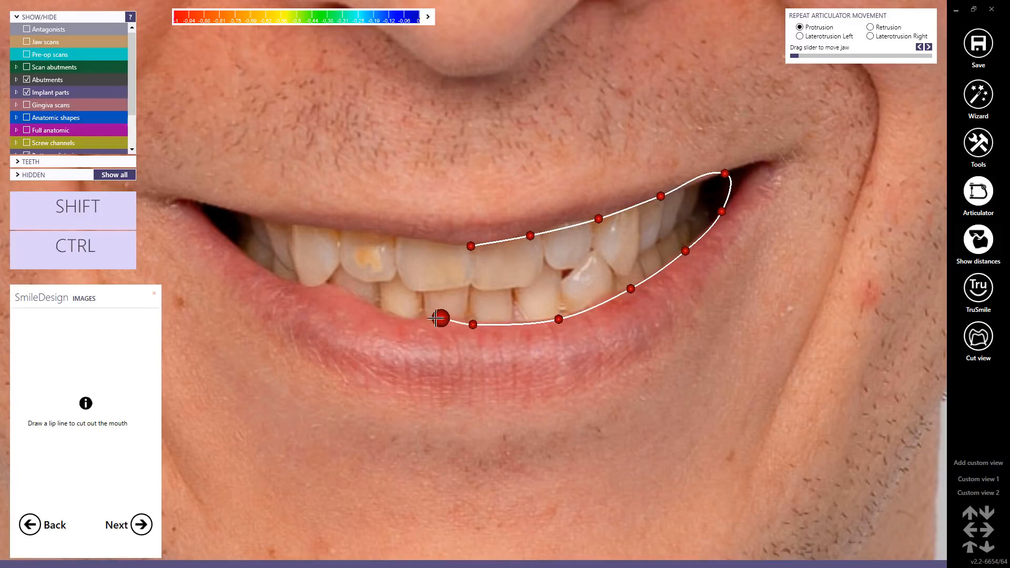
left_click(395, 320)
left_click(341, 300)
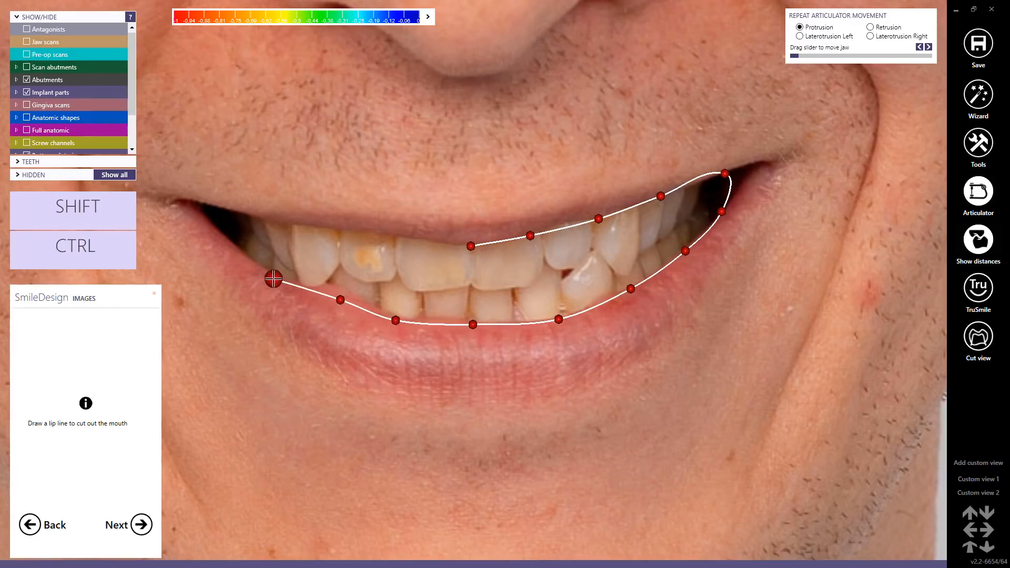
left_click(272, 277)
left_click(227, 238)
Step: Round the patient's right mouth corner, close the lip line along the upper lip at its starting point, and accept the mouth cutout
left_click(225, 217)
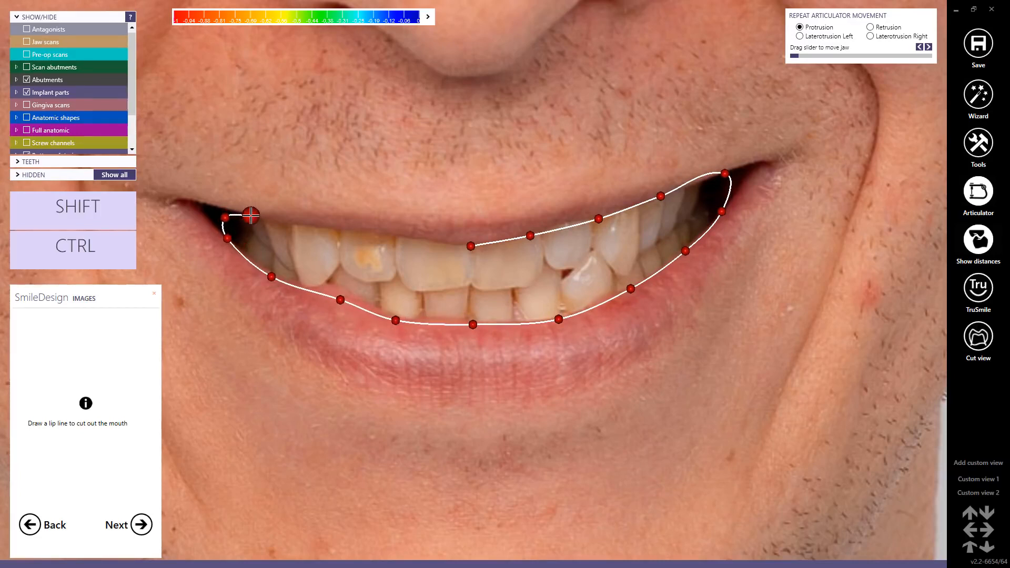
left_click(251, 216)
left_click(352, 227)
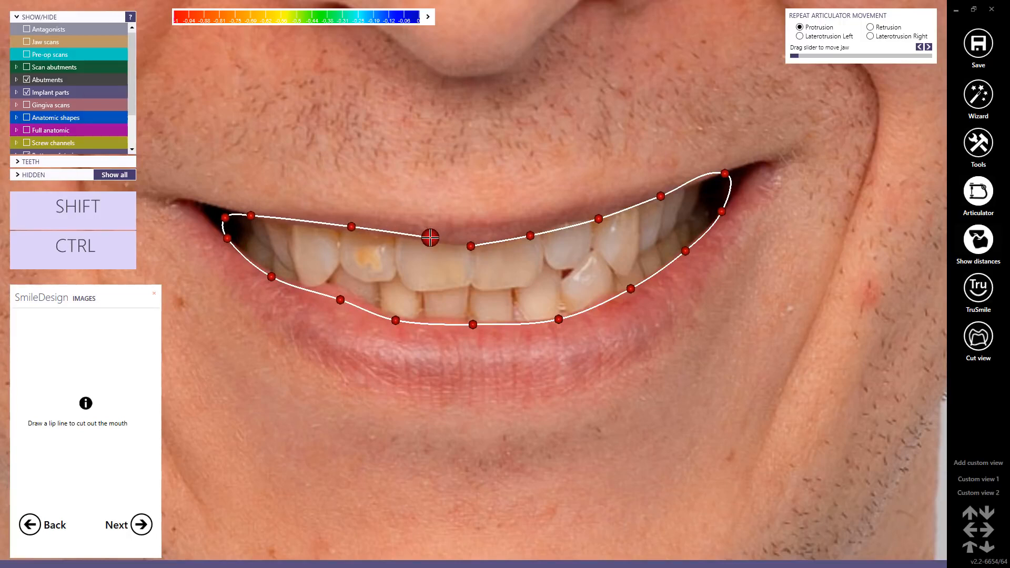
left_click(430, 238)
left_click(476, 243)
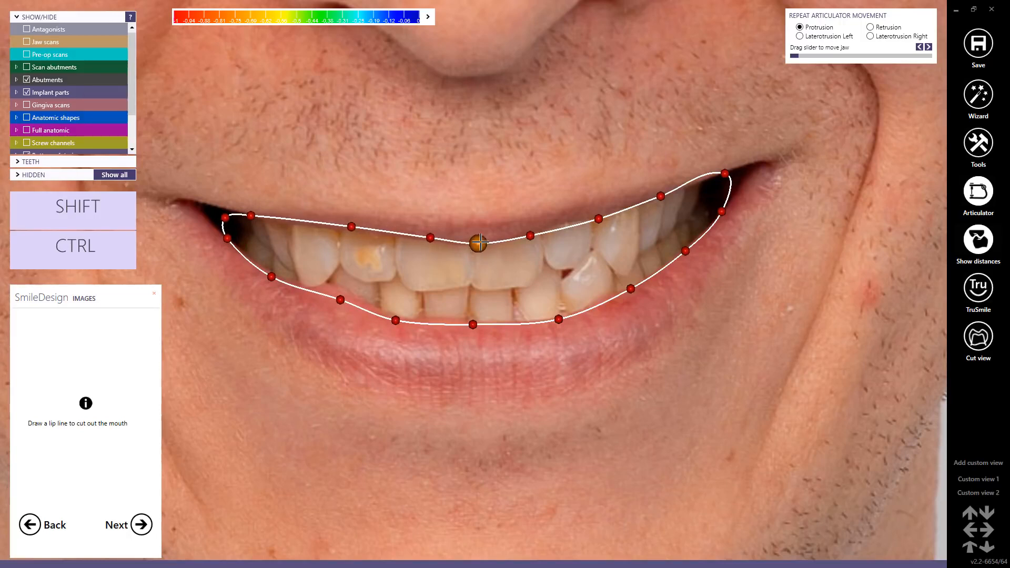
left_click(142, 525)
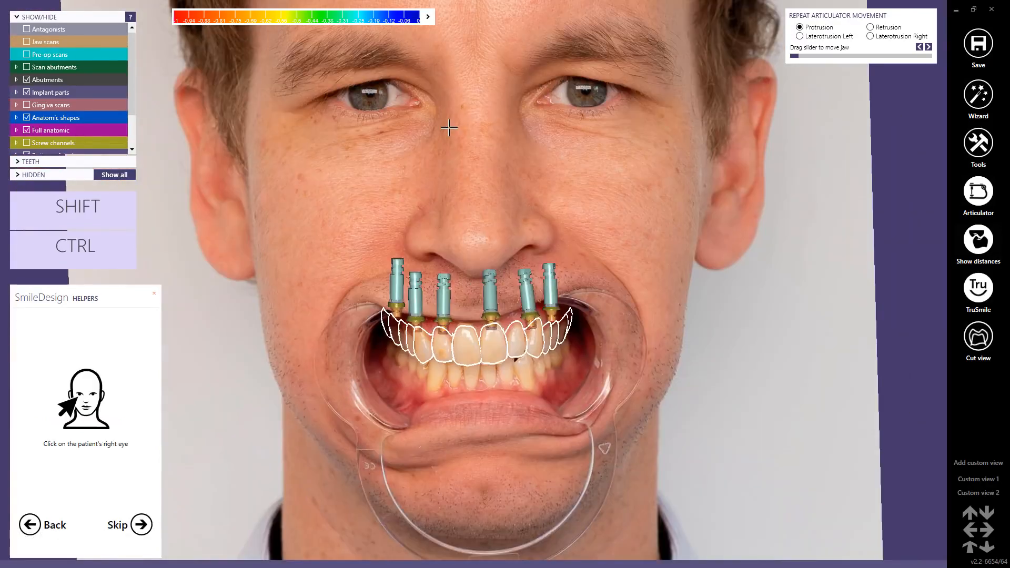
Step: Mark the pupils of the patient's right and left eyes to create the facial helper lines
middle_click(449, 127)
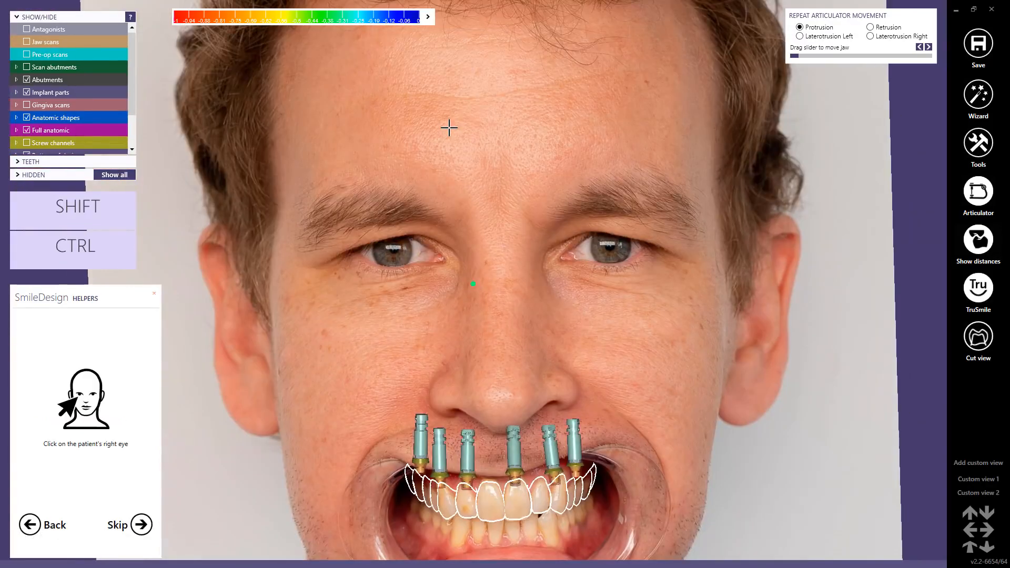
left_click(394, 250)
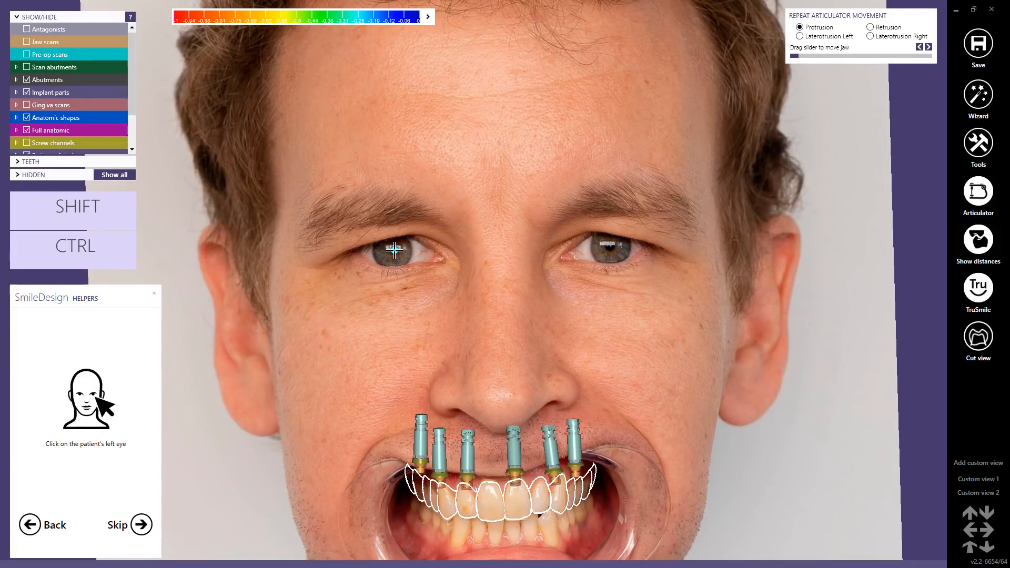
left_click(611, 251)
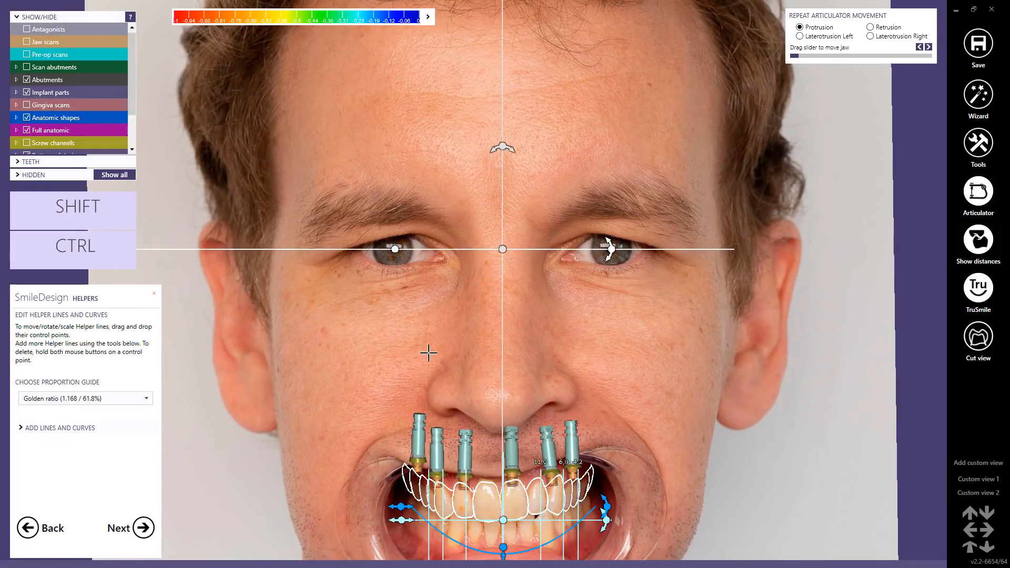
Step: Choose Modified - 1.25 (80%) as the proportion guide for the helper lines
scroll(429, 353, "down", 3)
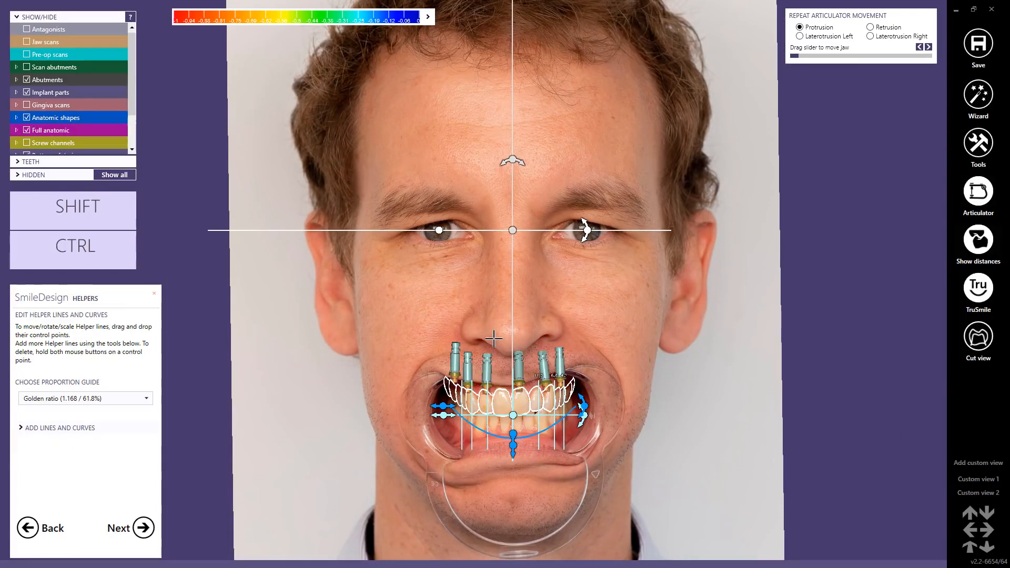
scroll(495, 351, "up", 3)
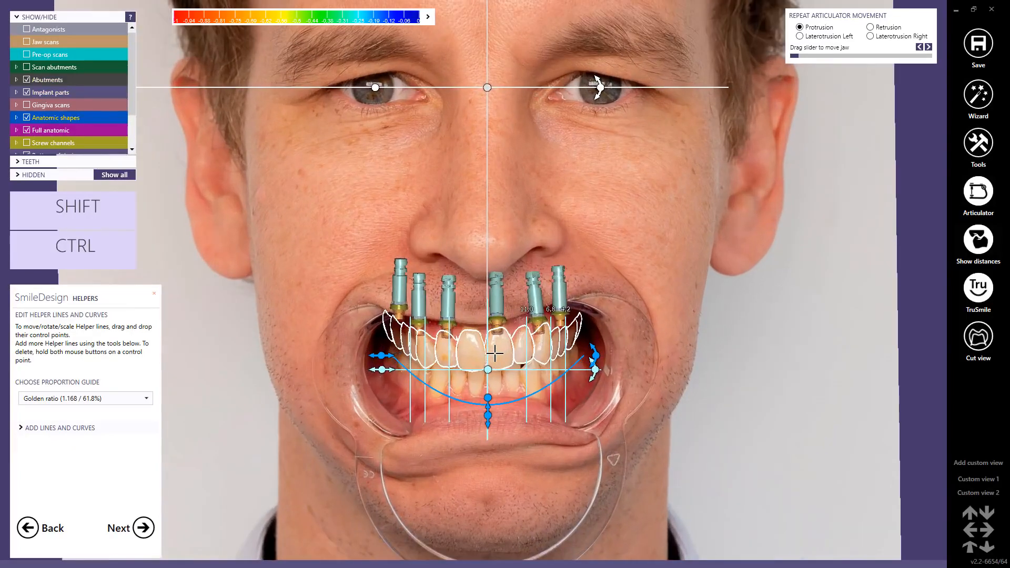
left_click(148, 403)
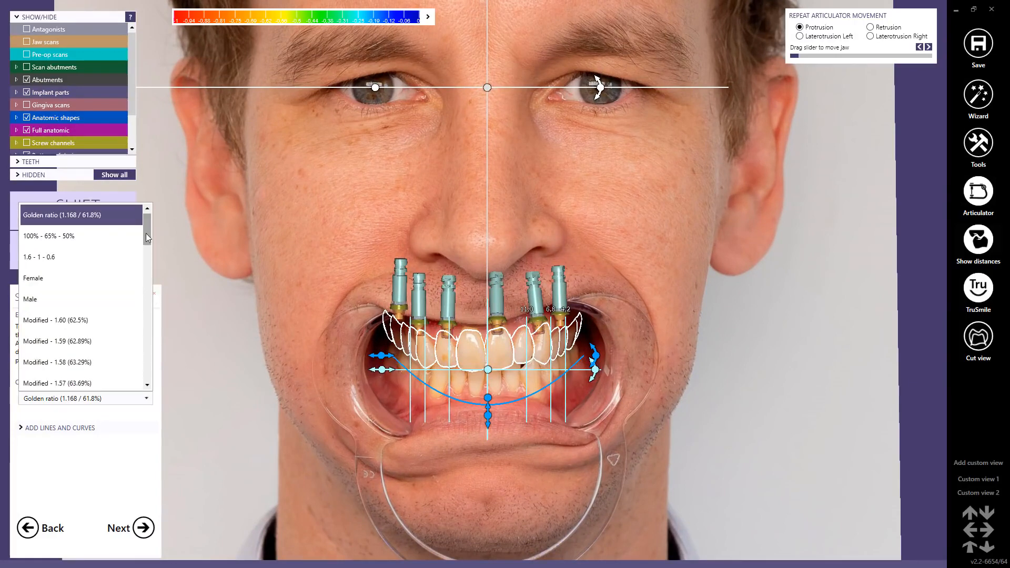
scroll(148, 377, "down", 10)
scroll(148, 377, "down", 3)
left_click(74, 363)
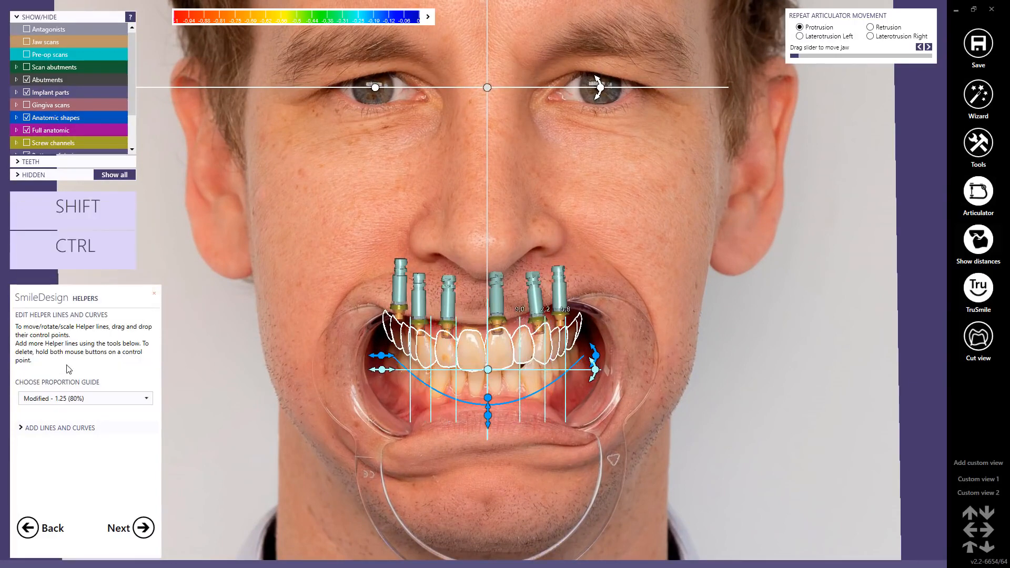
Step: Centre the proportion guide between the upper central incisors at their incisal edges and narrow it to tooth widths of about 8.0, 6.4 and 5.1
scroll(505, 387, "up", 1)
scroll(506, 387, "up", 3)
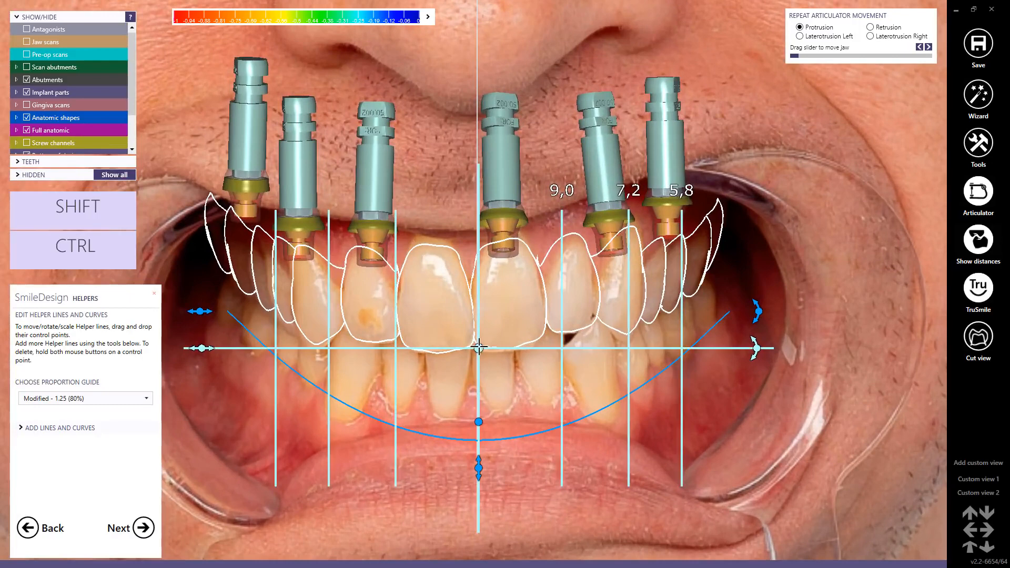
left_click_drag(475, 348, 474, 351)
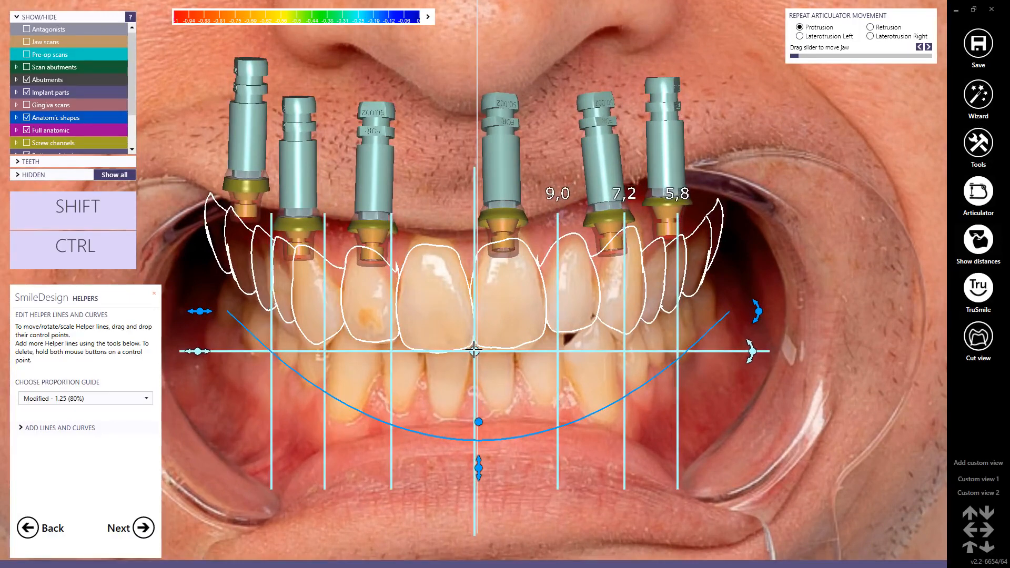
left_click_drag(200, 352, 232, 352)
left_click_drag(473, 352, 474, 352)
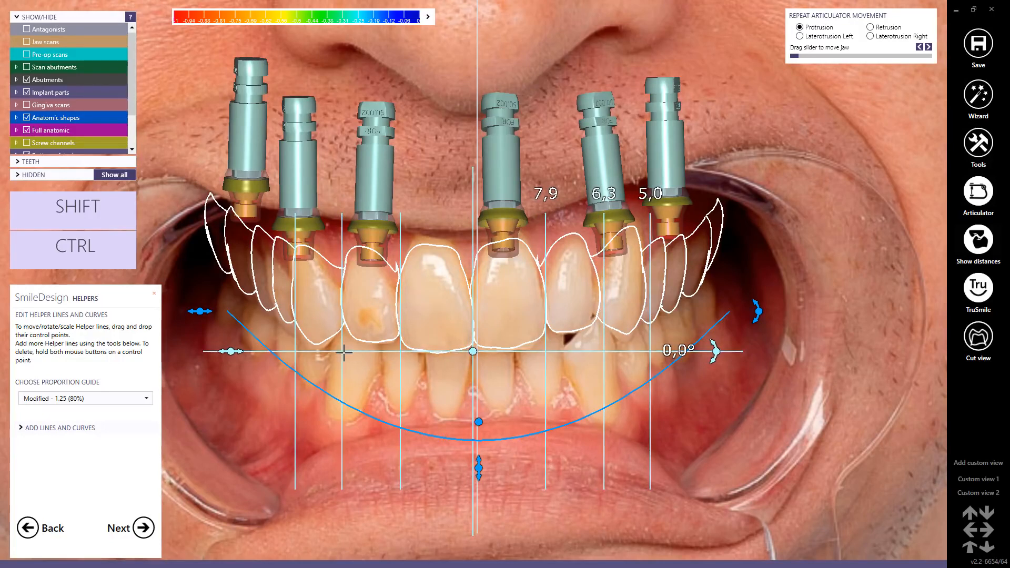
left_click_drag(231, 351, 228, 352)
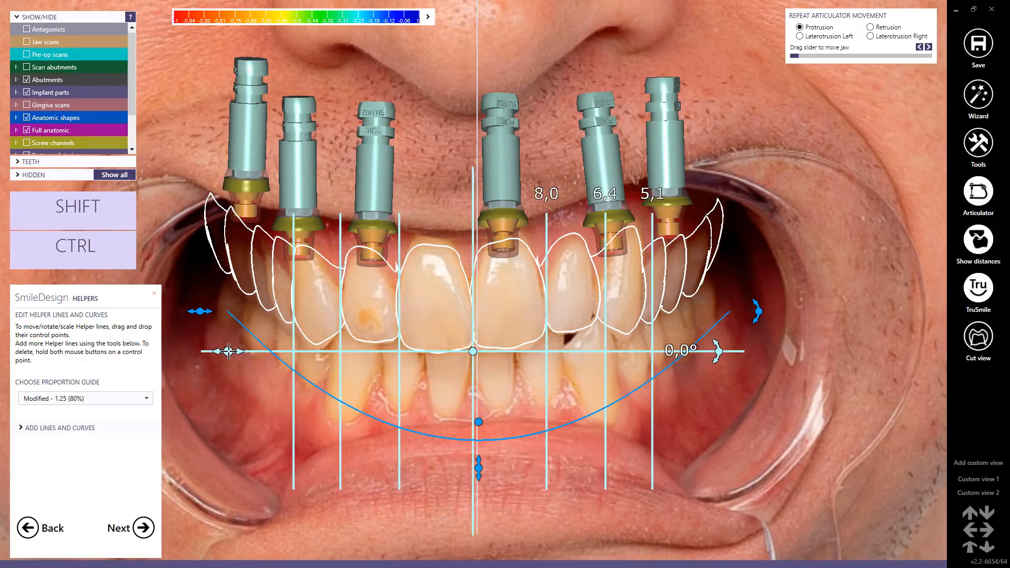
left_click_drag(474, 351, 472, 350)
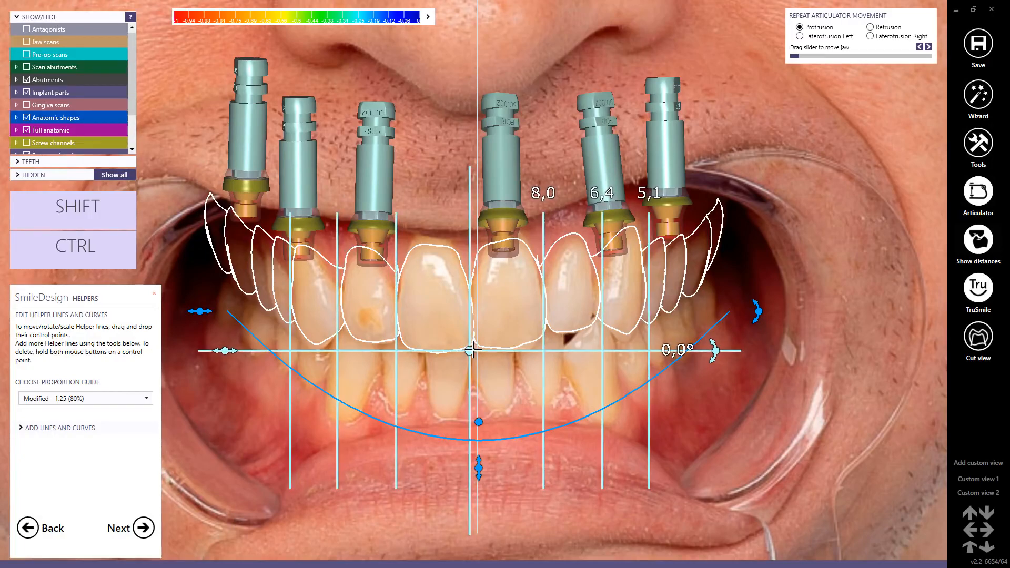
scroll(447, 408, "down", 3)
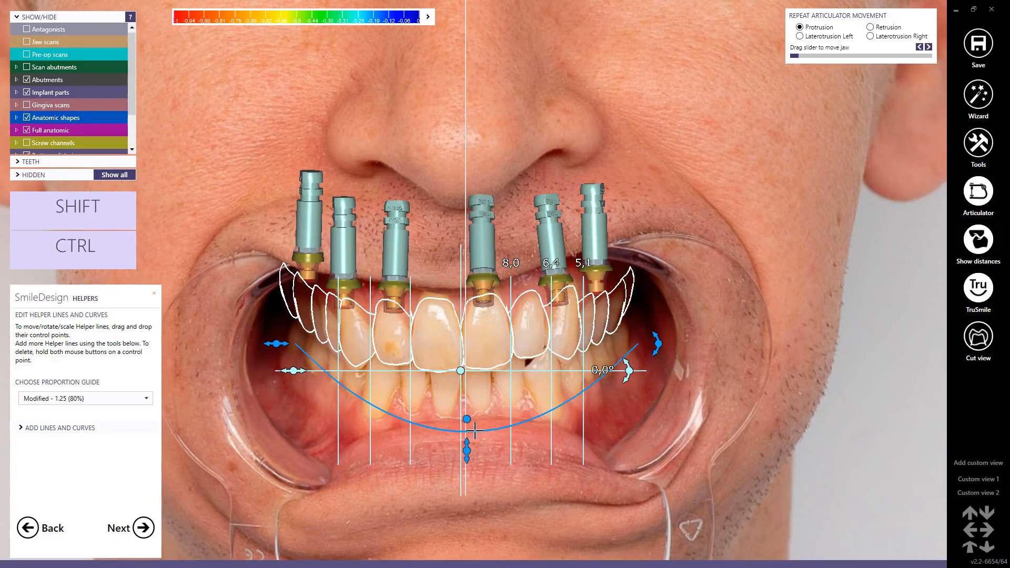
Step: Raise and flatten the smile curve along the upper incisal edges, check it against ps_smile.jpg, and accept the helper lines
left_click_drag(465, 420, 460, 370)
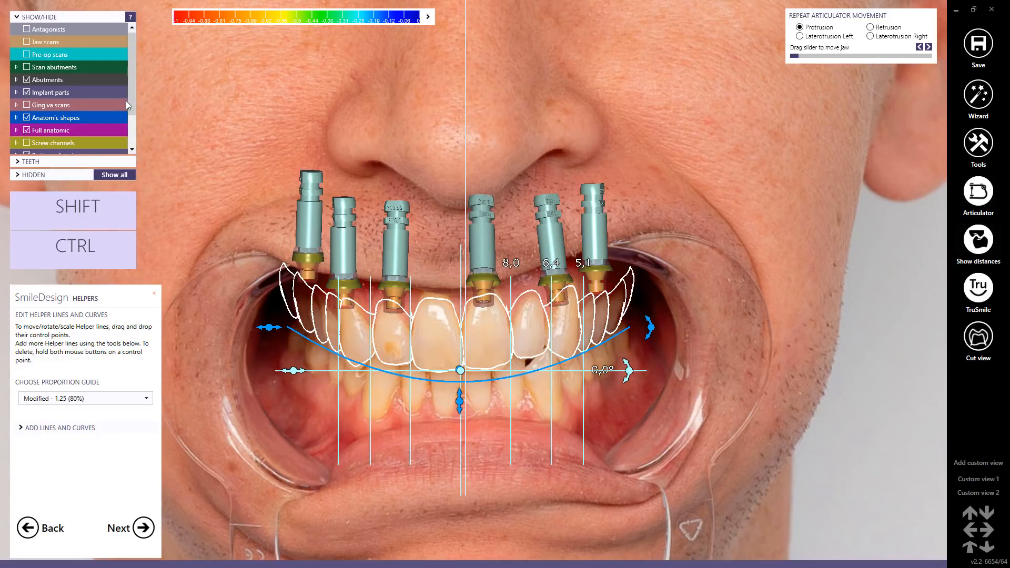
left_click_drag(131, 72, 131, 118)
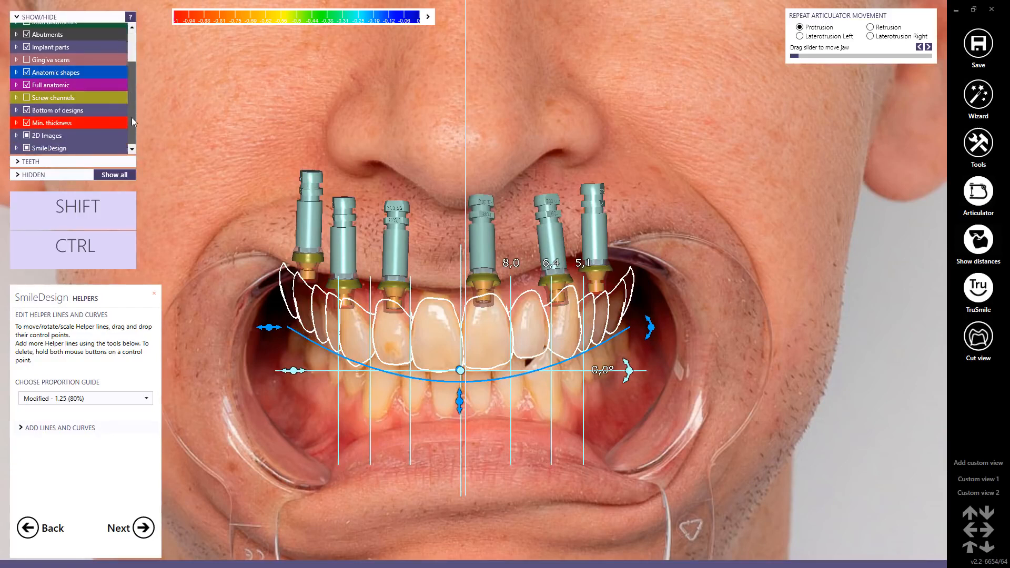
left_click(16, 135)
scroll(131, 107, "down", 1)
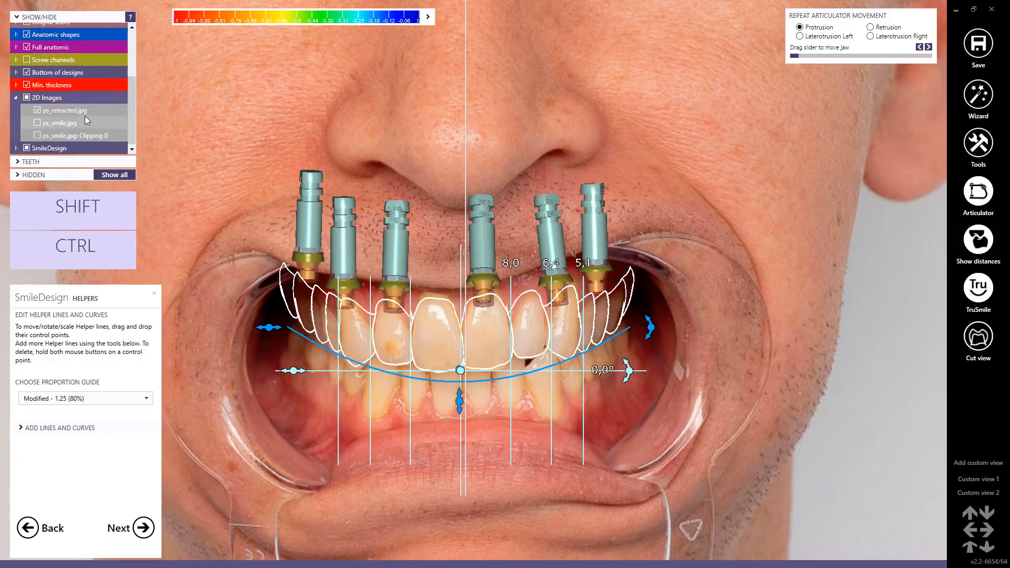
left_click(37, 122)
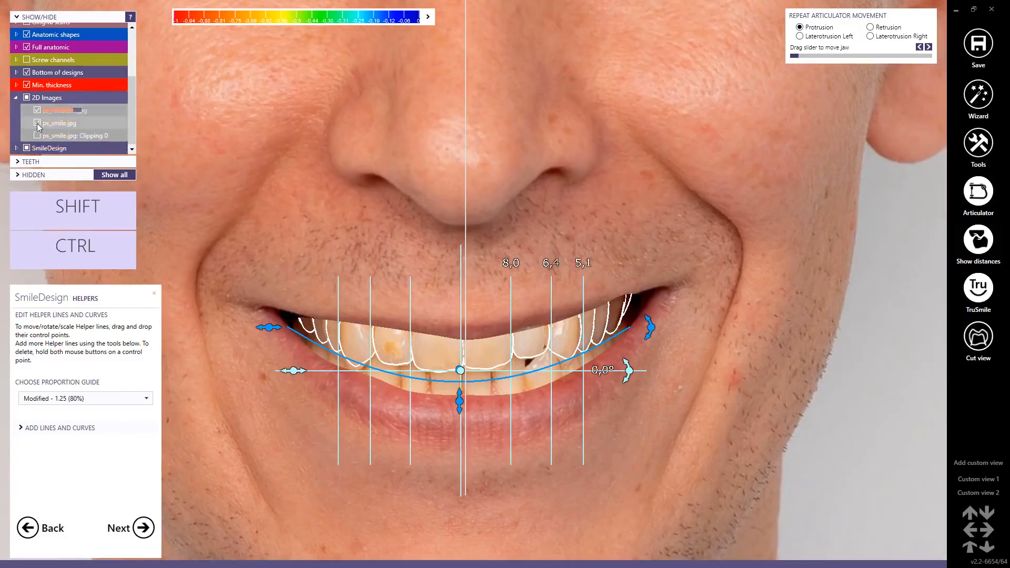
left_click(37, 122)
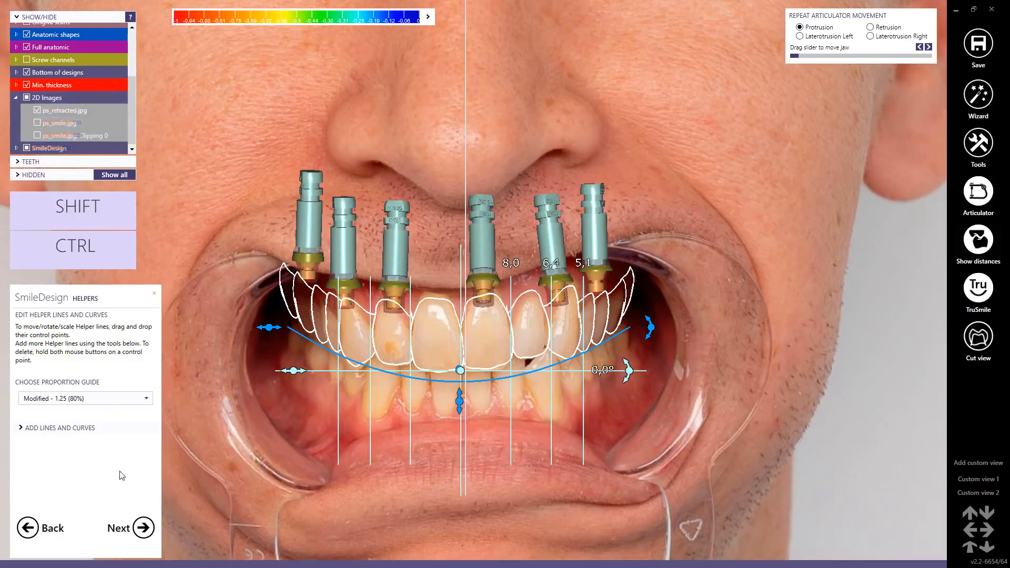
left_click(143, 526)
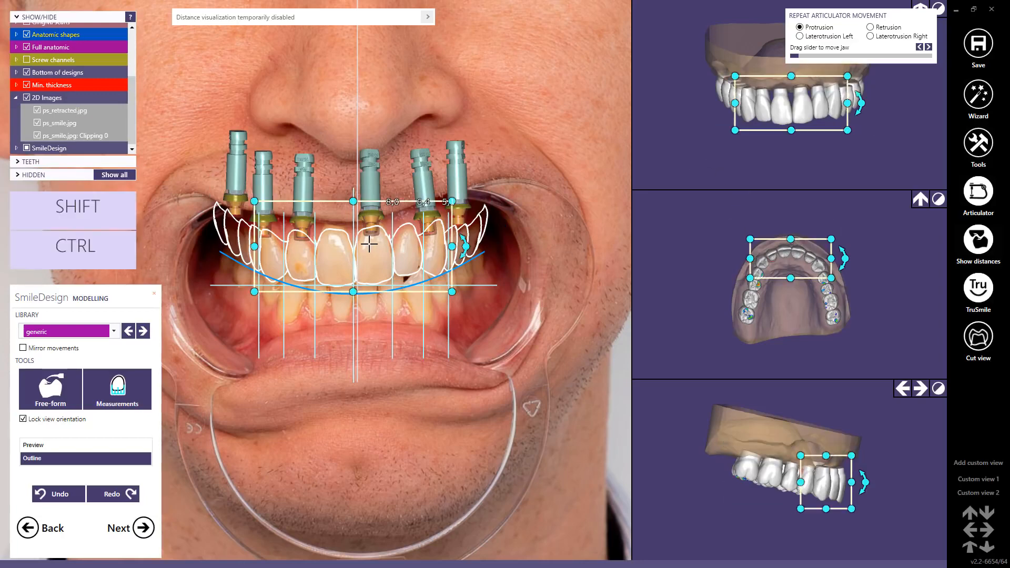
Step: Fine-tune the positions of the patient's left central incisor and both lateral incisors over the retracted photo
scroll(368, 248, "up", 3)
left_click_drag(367, 258, 369, 256)
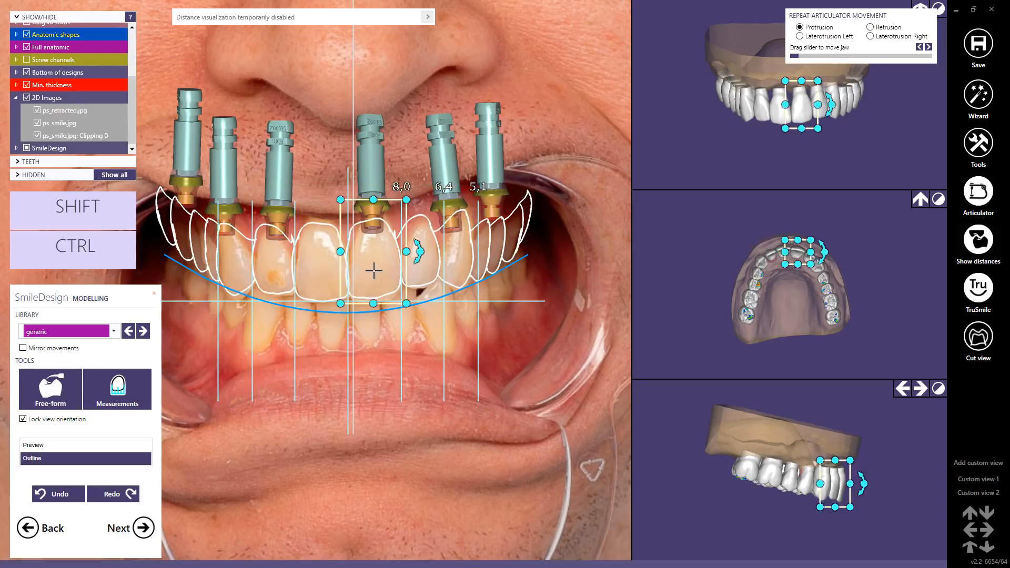
left_click_drag(374, 271, 375, 272)
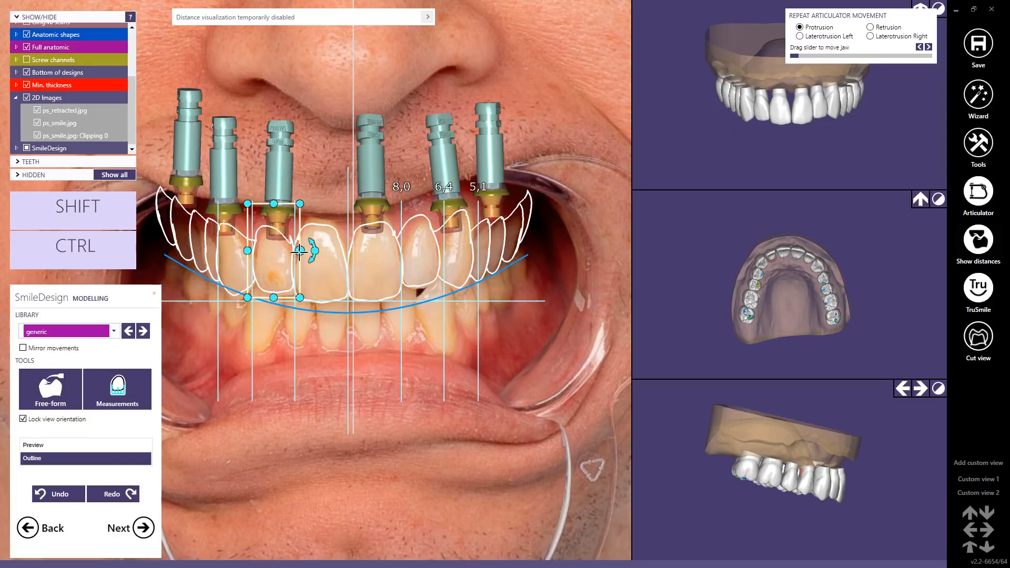
left_click_drag(271, 264, 271, 266)
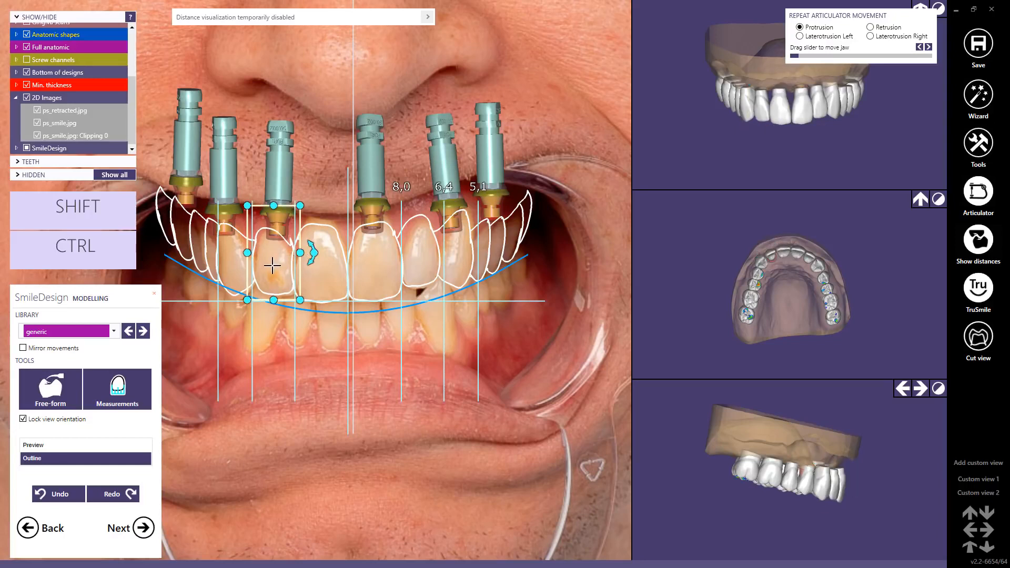
left_click(422, 257)
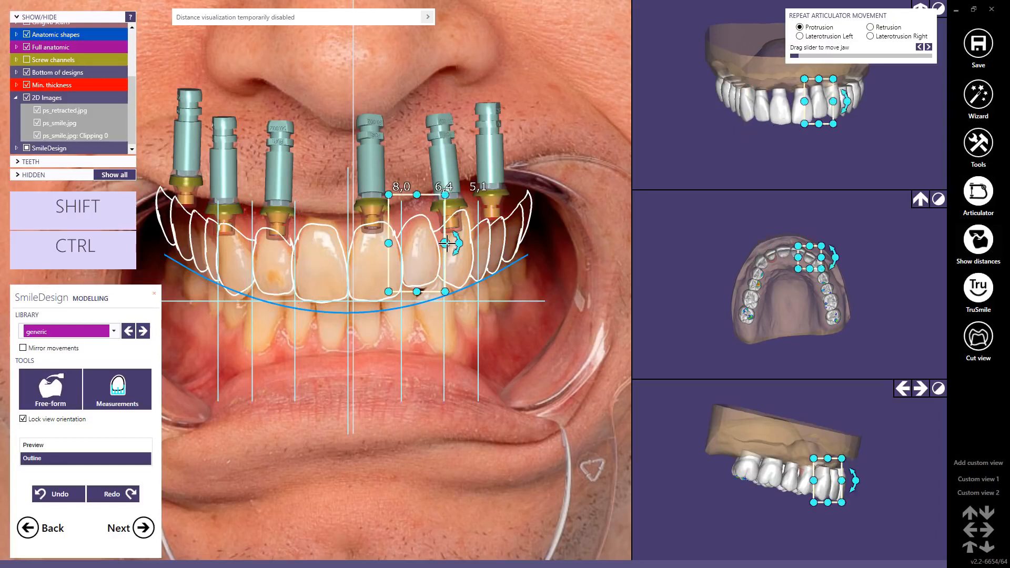
left_click_drag(447, 243, 425, 253)
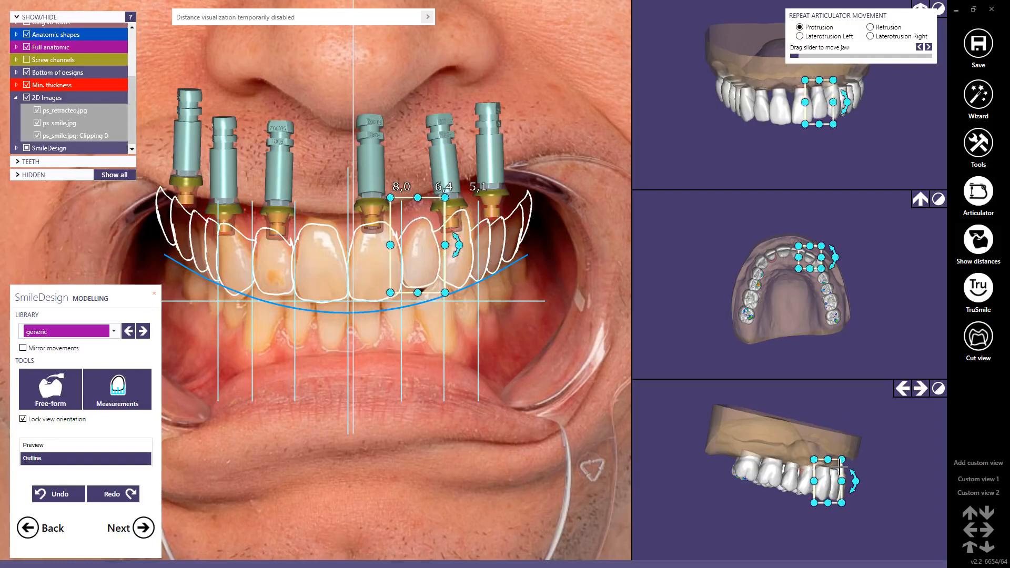
Step: Slightly adjust the tilt and position of the patient's upper right canine using the side and occlusal views
scroll(841, 480, "up", 3)
scroll(746, 240, "up", 5)
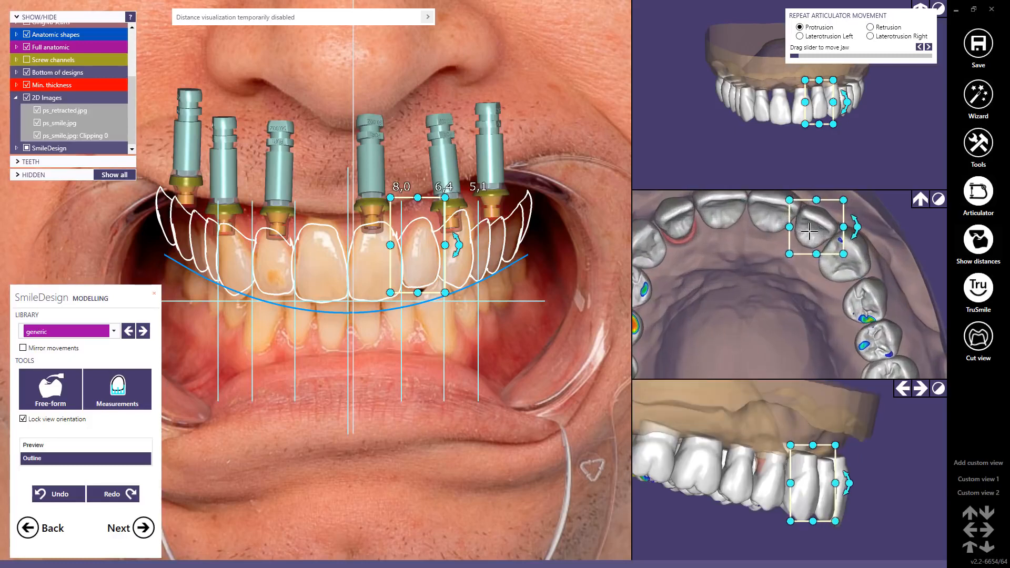
scroll(749, 282, "up", 2)
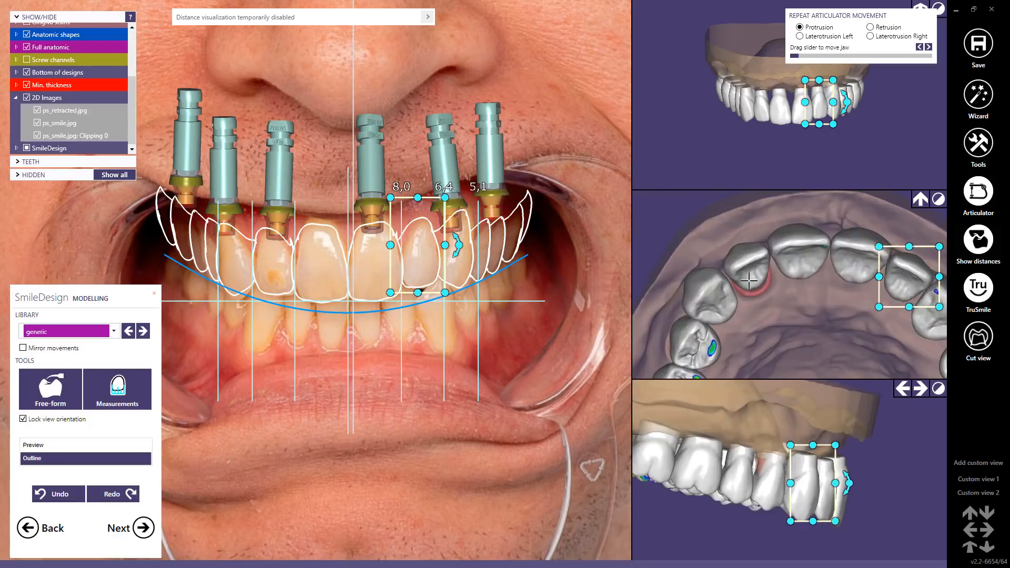
left_click(720, 295)
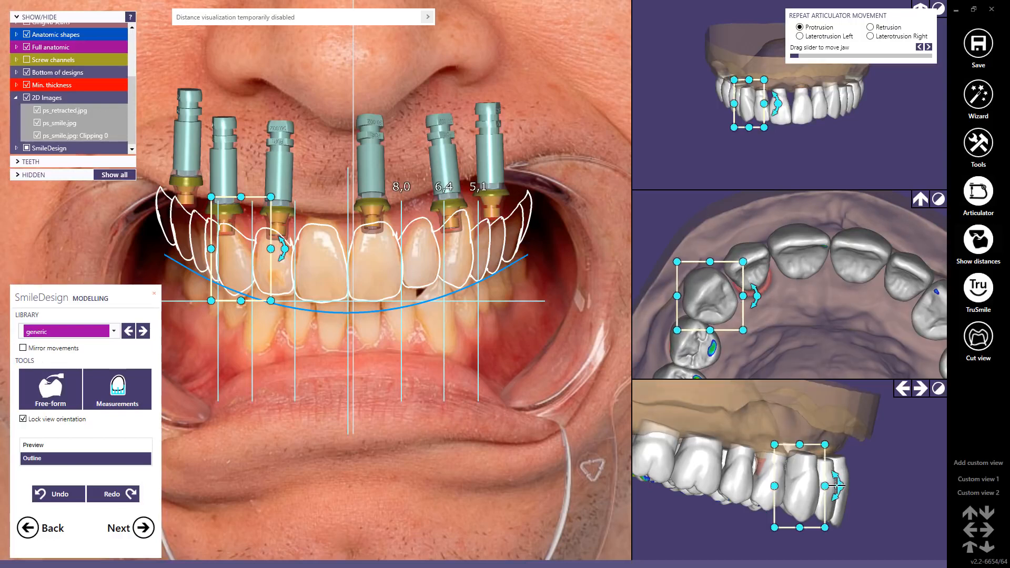
left_click_drag(837, 484, 837, 484)
left_click_drag(708, 293, 710, 294)
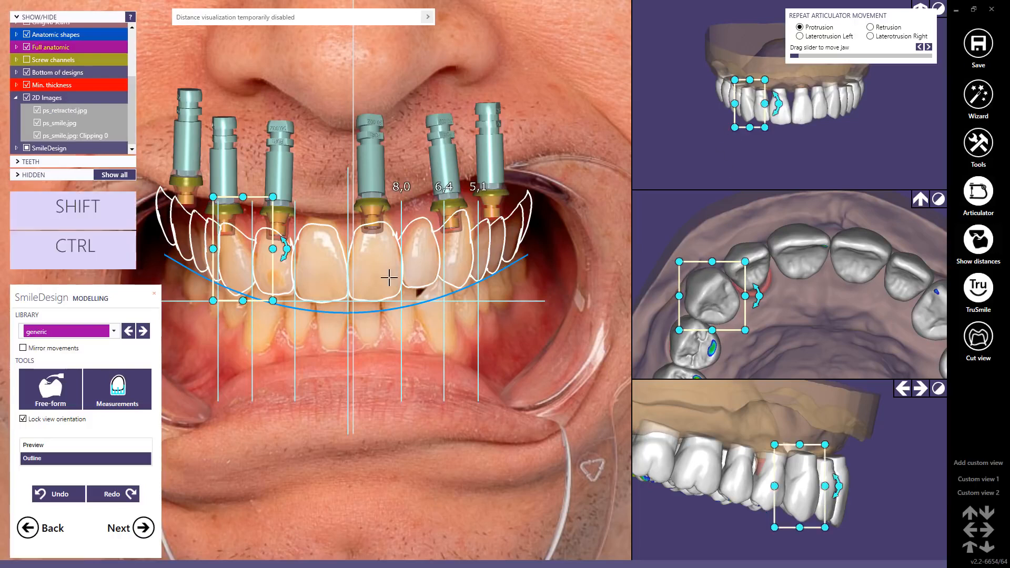
Step: Show the tooth setup as a rendered preview in the smile photo and fine-tune the patient's right canine there
left_click(41, 448)
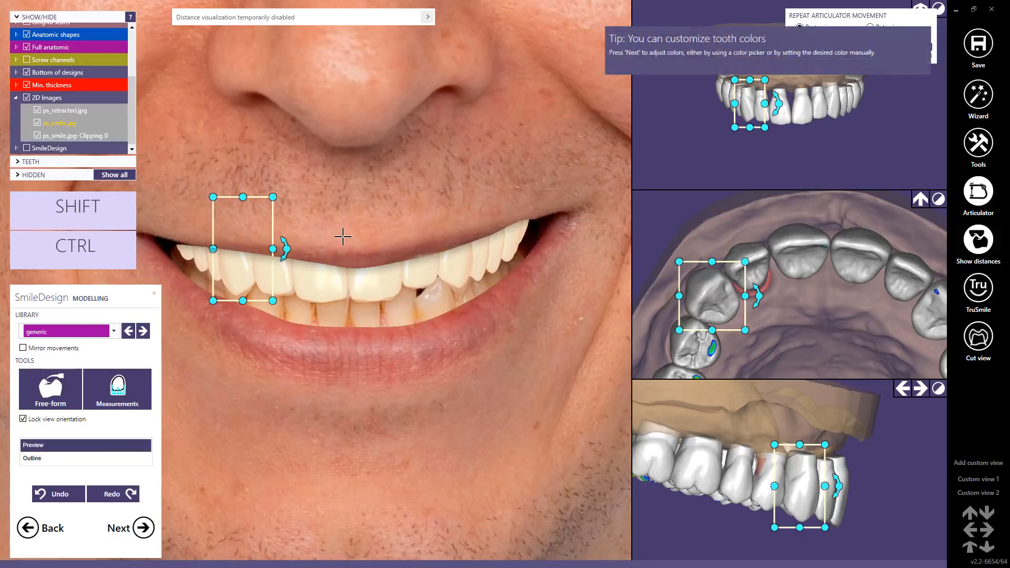
middle_click(343, 237)
left_click(326, 234)
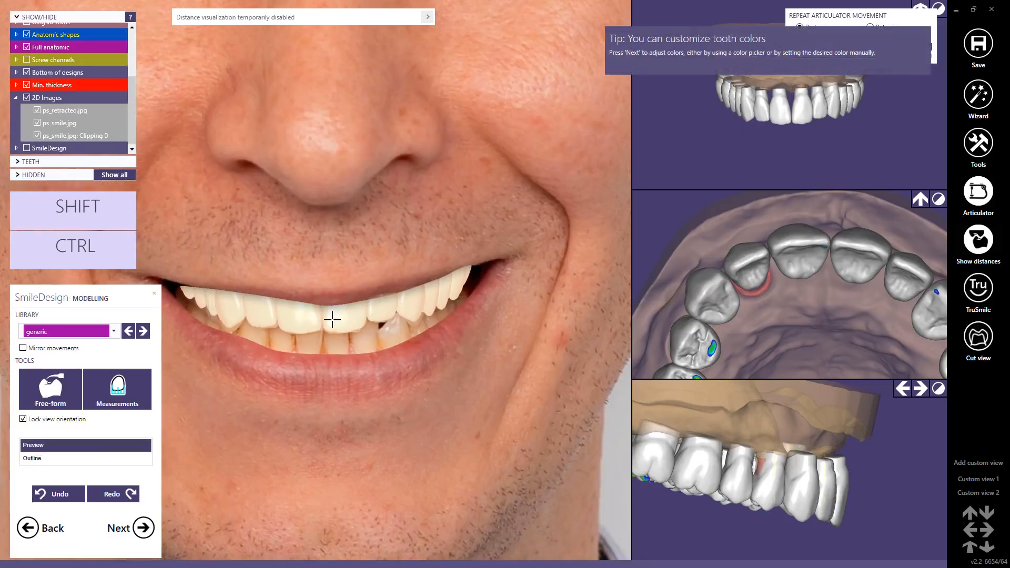
left_click(411, 304)
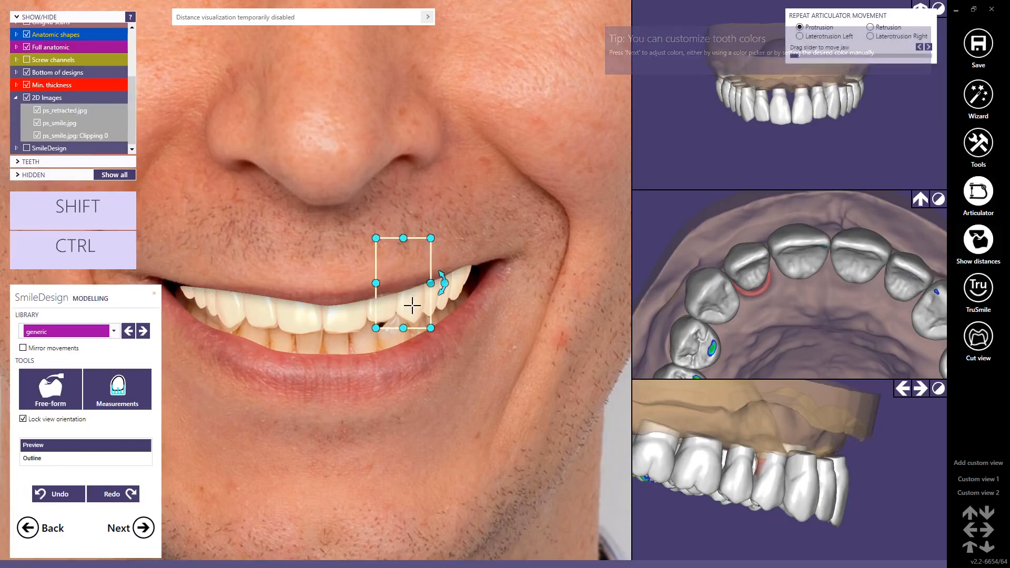
left_click(228, 305)
left_click(230, 305)
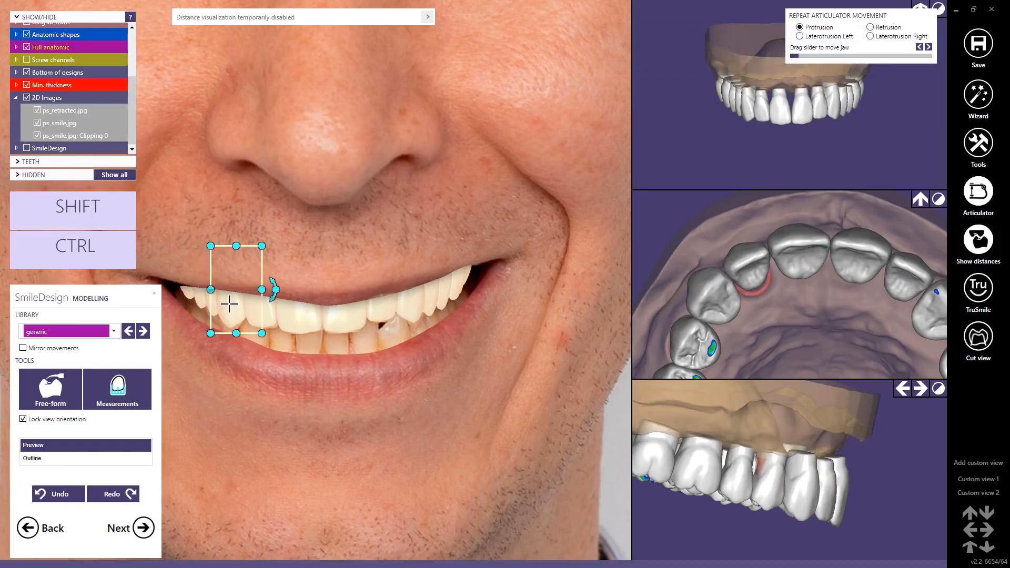
Step: Nudge the patient's right lateral and central incisors into place and slightly widen the left central incisor in the smile preview
left_click(265, 313)
left_click_drag(265, 313, 264, 313)
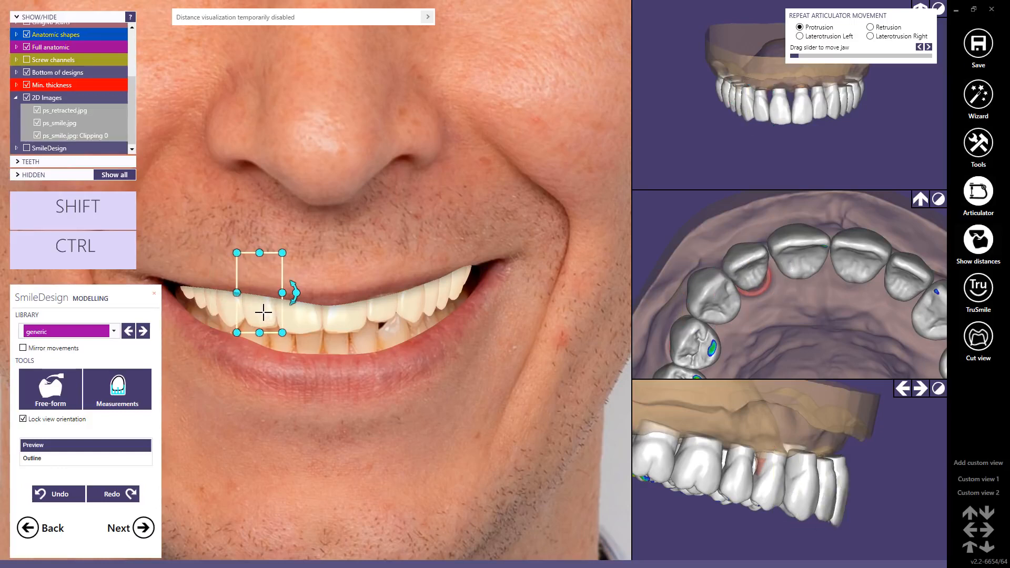
left_click(301, 319)
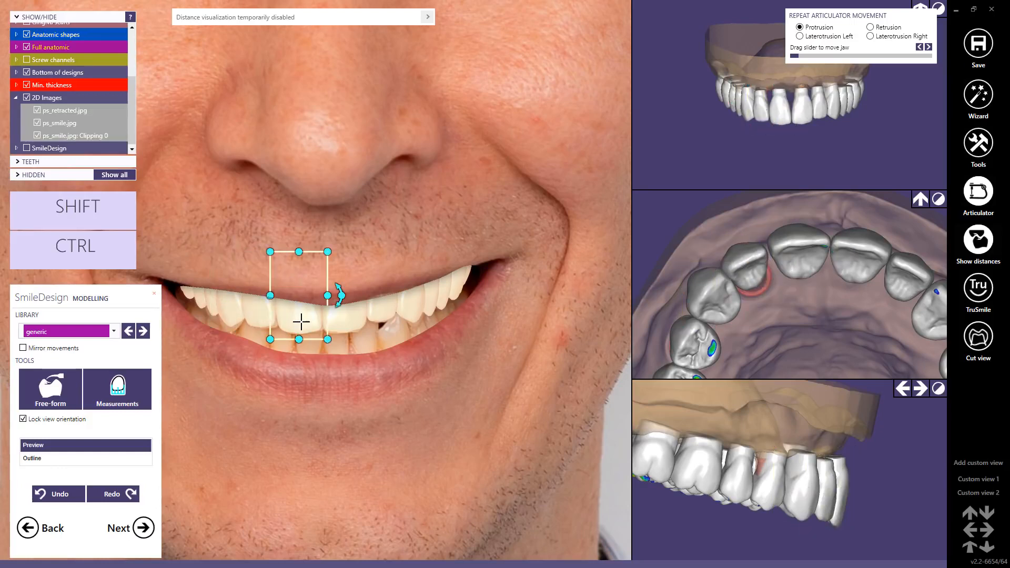
left_click_drag(301, 321, 268, 297)
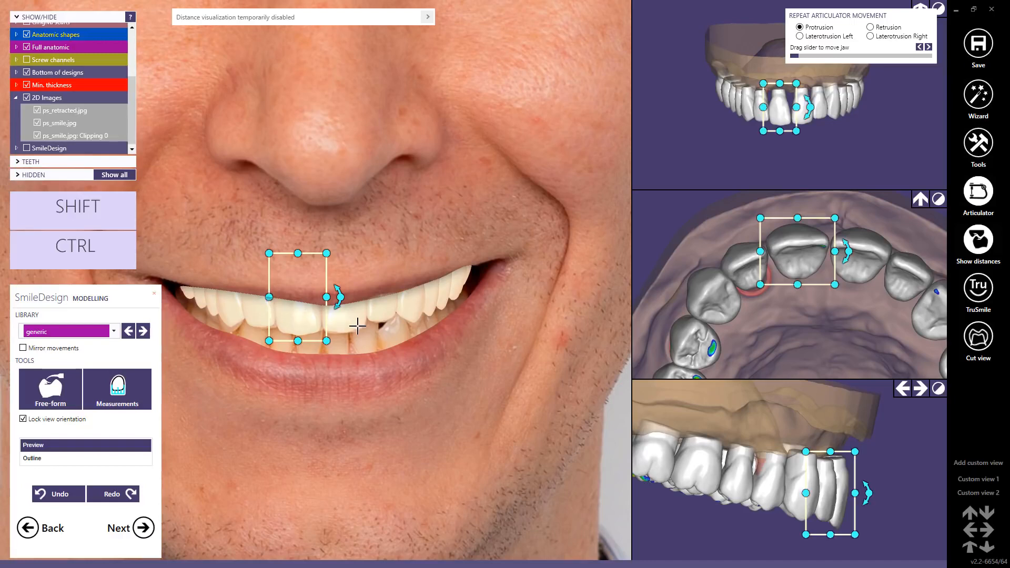
left_click(357, 322)
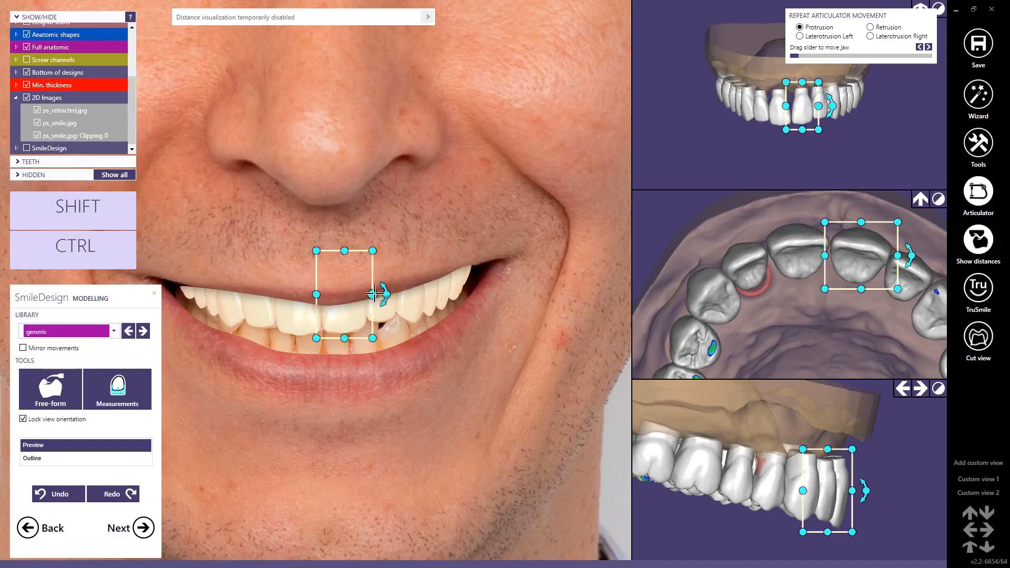
left_click_drag(375, 294, 377, 295)
scroll(296, 223, "down", 3)
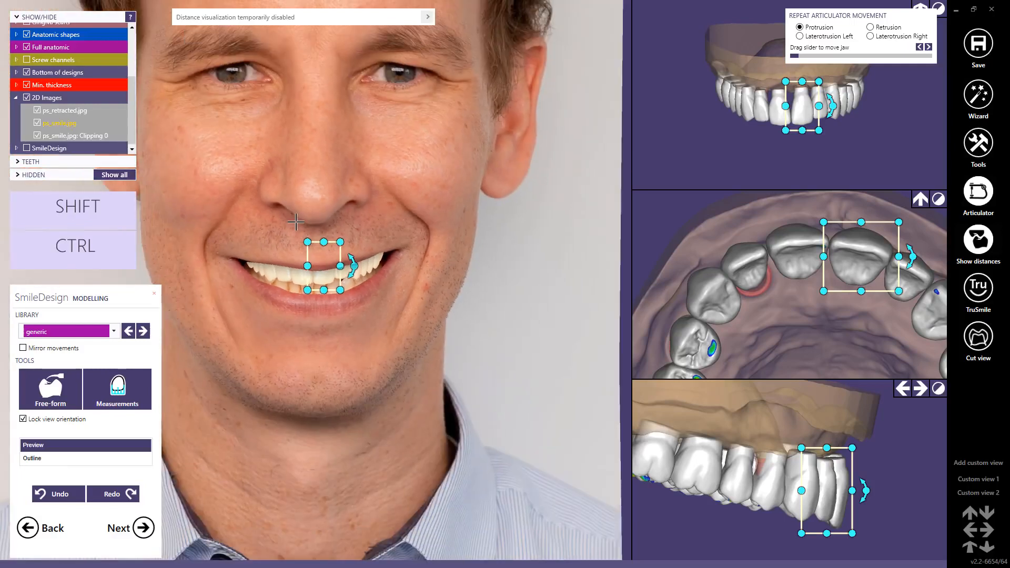
scroll(276, 178, "up", 1)
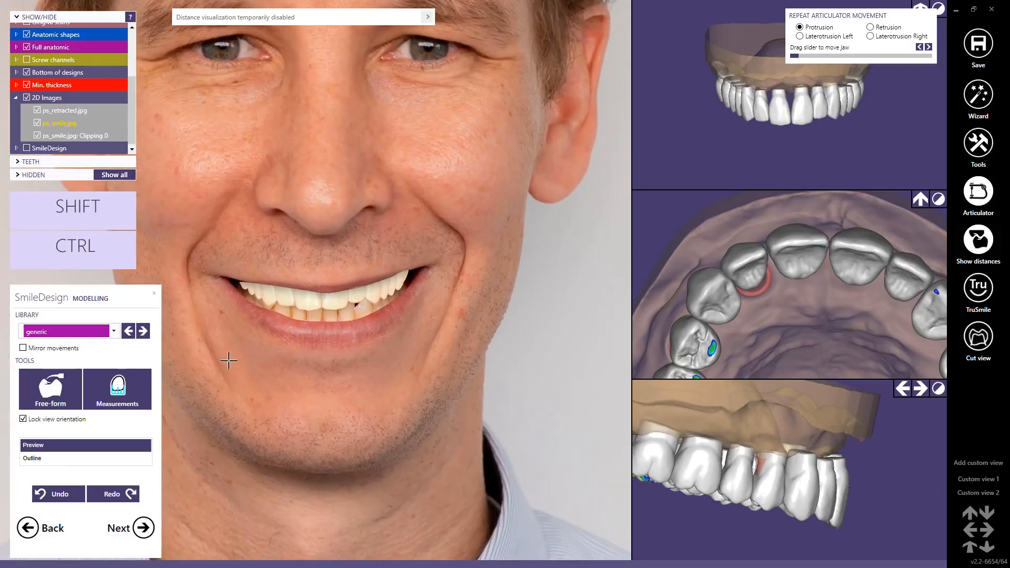
Step: Proceed to the before-and-after preview and sample the tooth base color from the patient's natural lower teeth
left_click(143, 527)
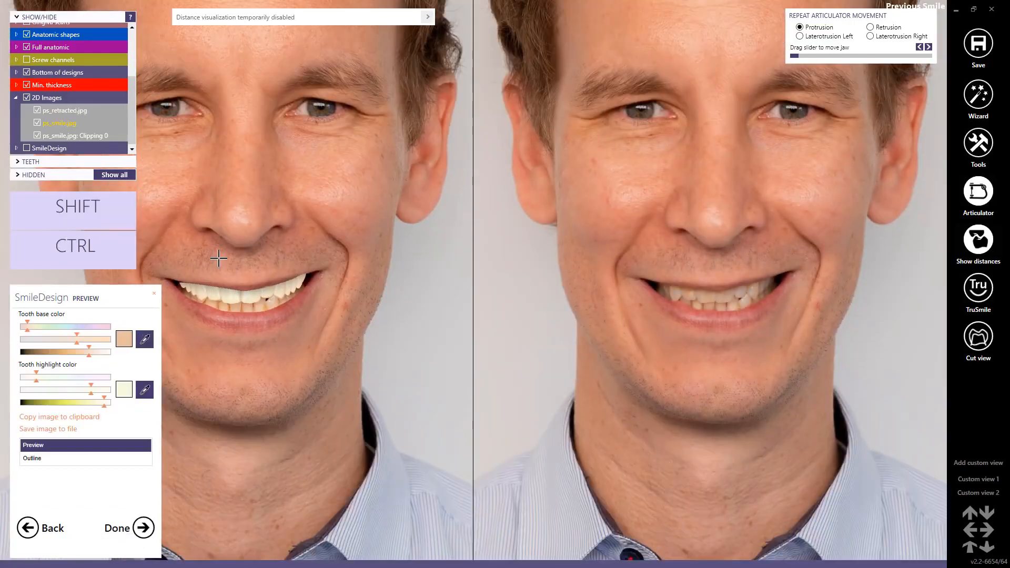
scroll(219, 289, "up", 3)
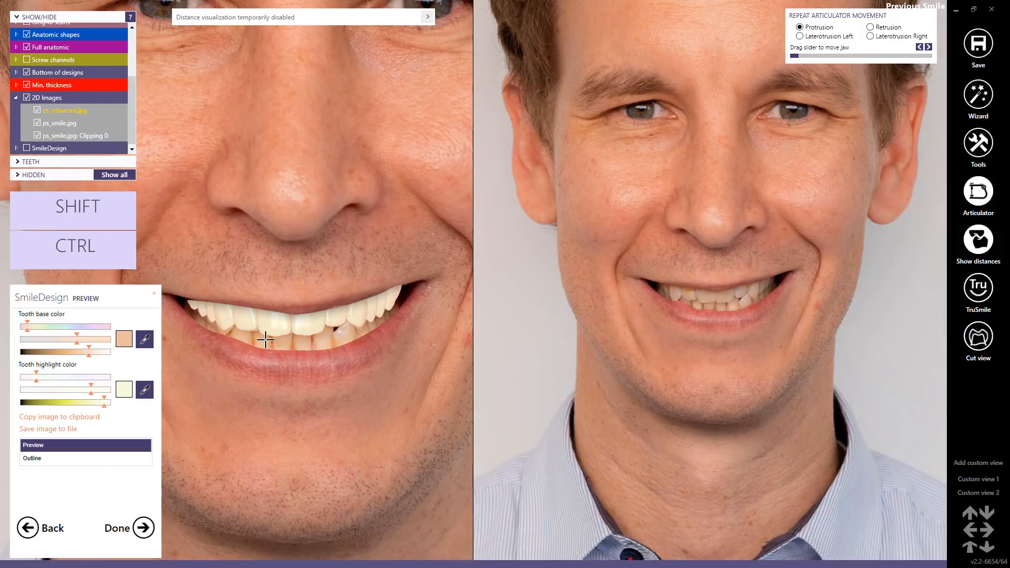
scroll(265, 341, "up", 2)
scroll(266, 340, "up", 2)
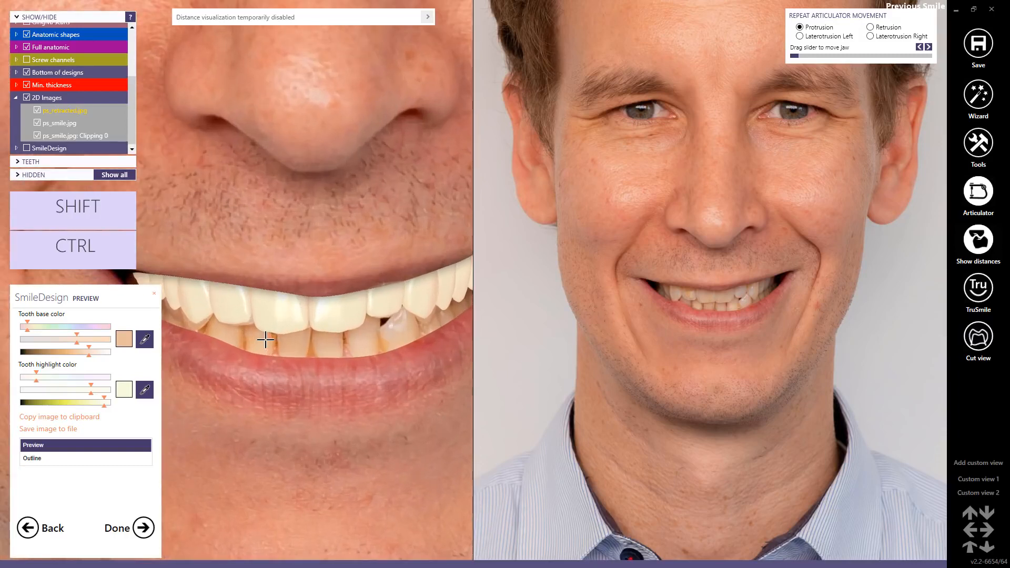
left_click(144, 340)
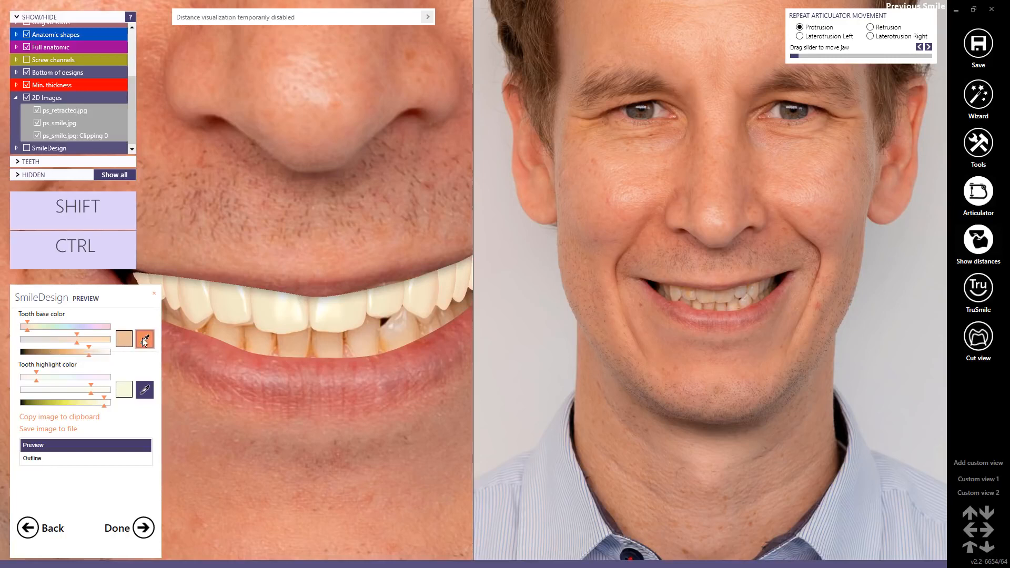
left_click(312, 342)
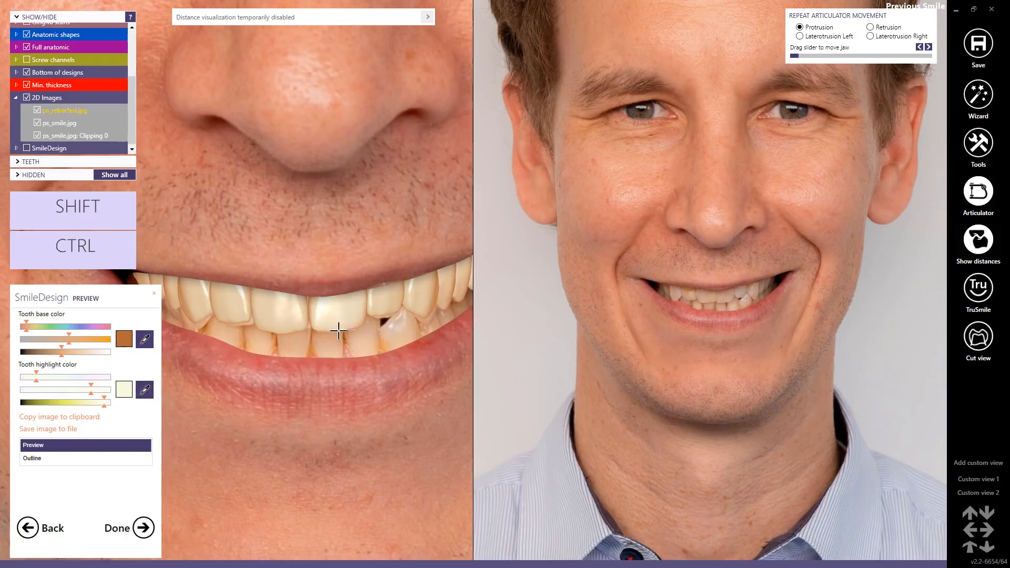
left_click(145, 340)
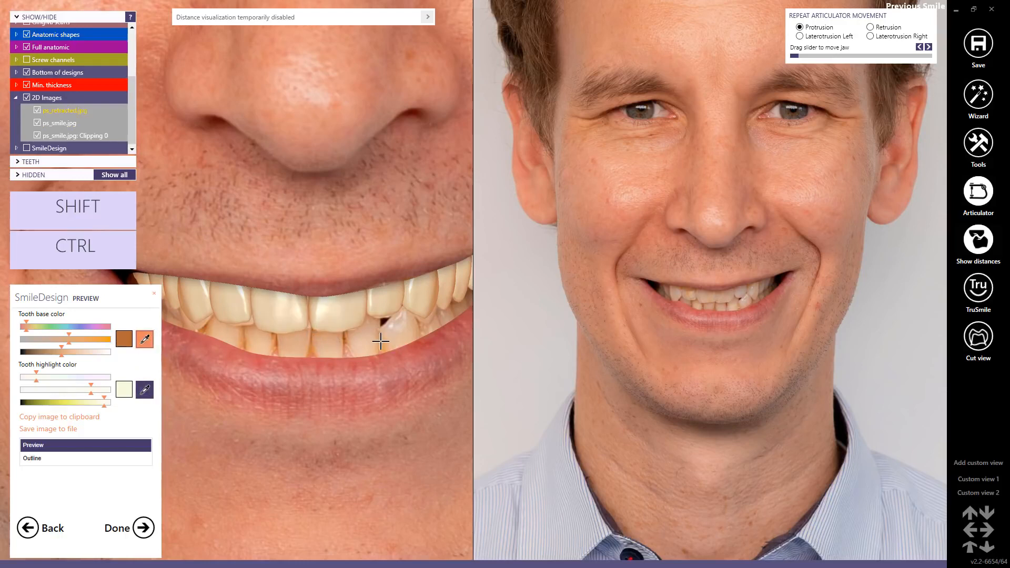
left_click(380, 342)
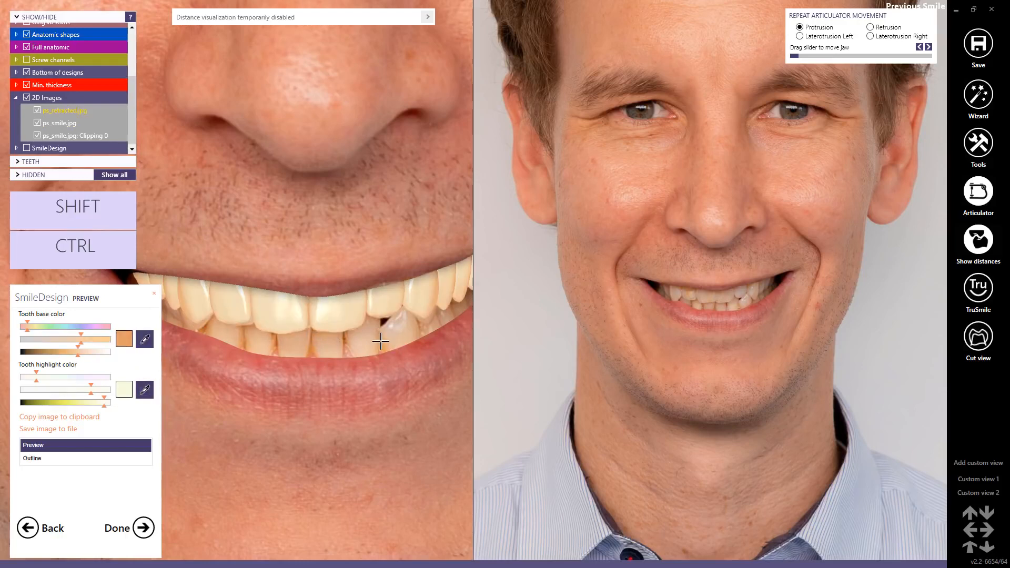
Step: Sample the tooth highlight color from the natural tooth beside the dark gap on the patient's left, and return to tooth modelling
left_click(146, 390)
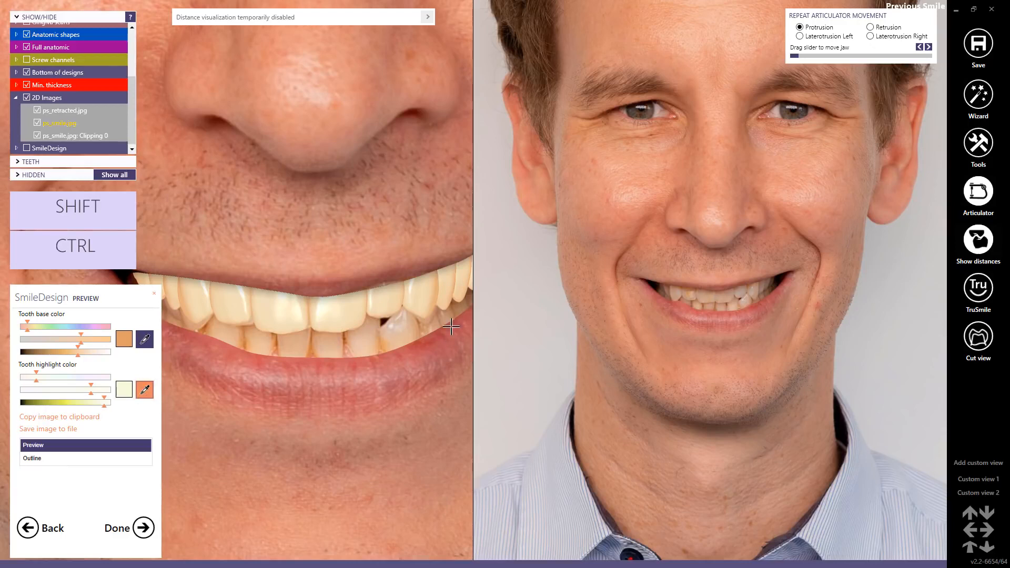
left_click(392, 324)
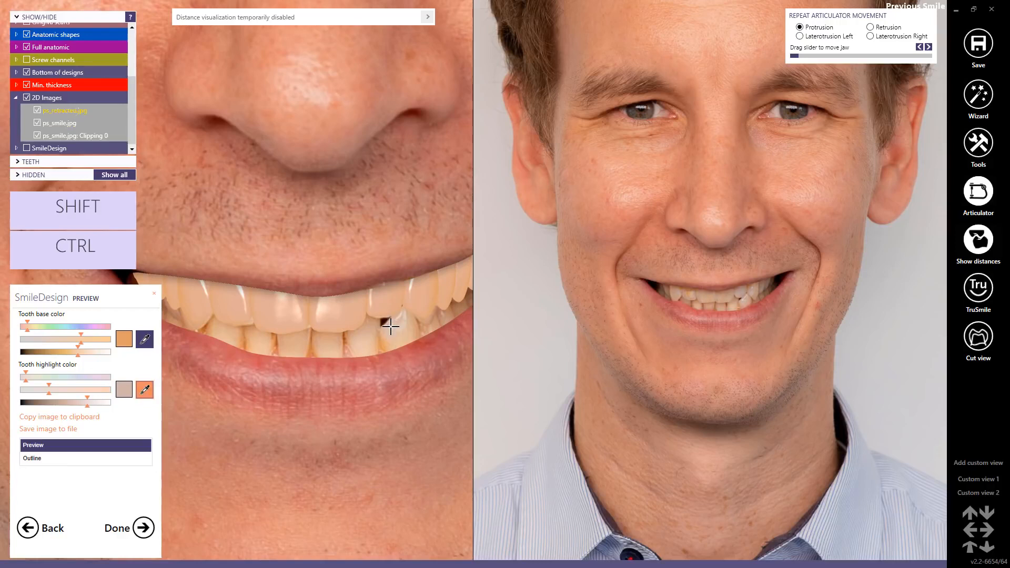
left_click(390, 327)
scroll(371, 323, "down", 5)
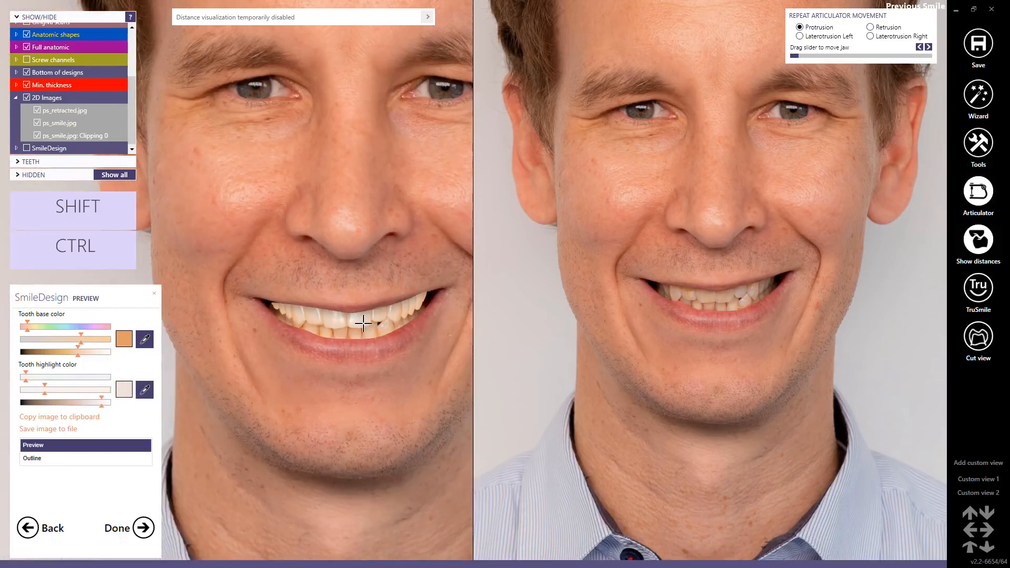
left_click(28, 528)
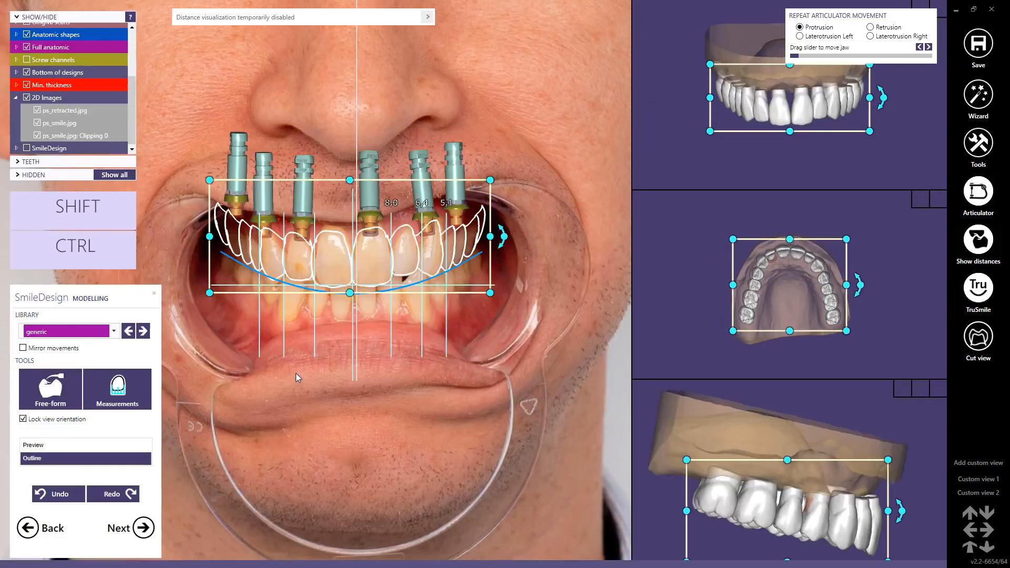
Step: Show the rendered tooth preview on the smile photo and shift the whole setup slightly toward the patient's left
left_click(30, 446)
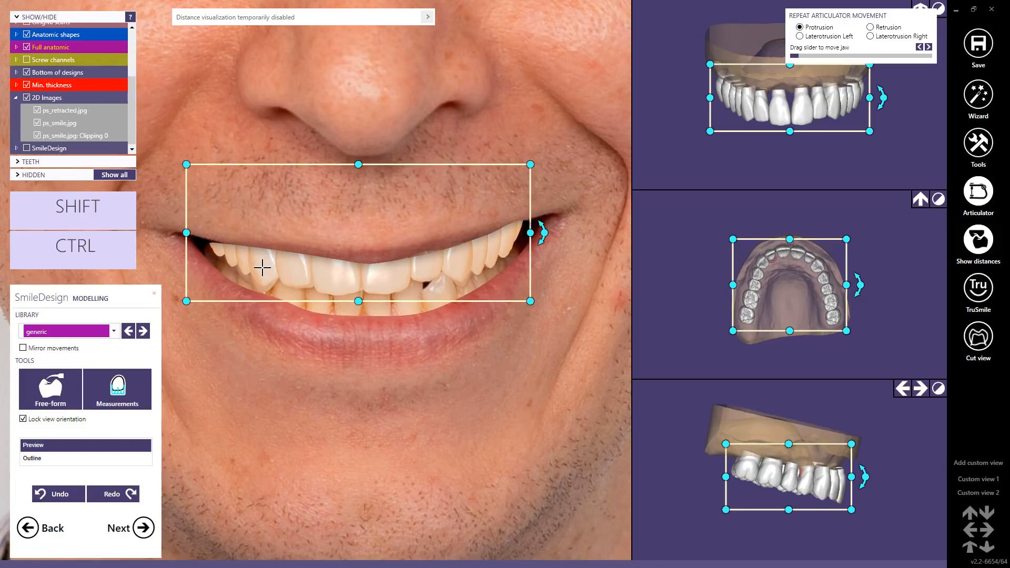
left_click_drag(379, 277, 380, 276)
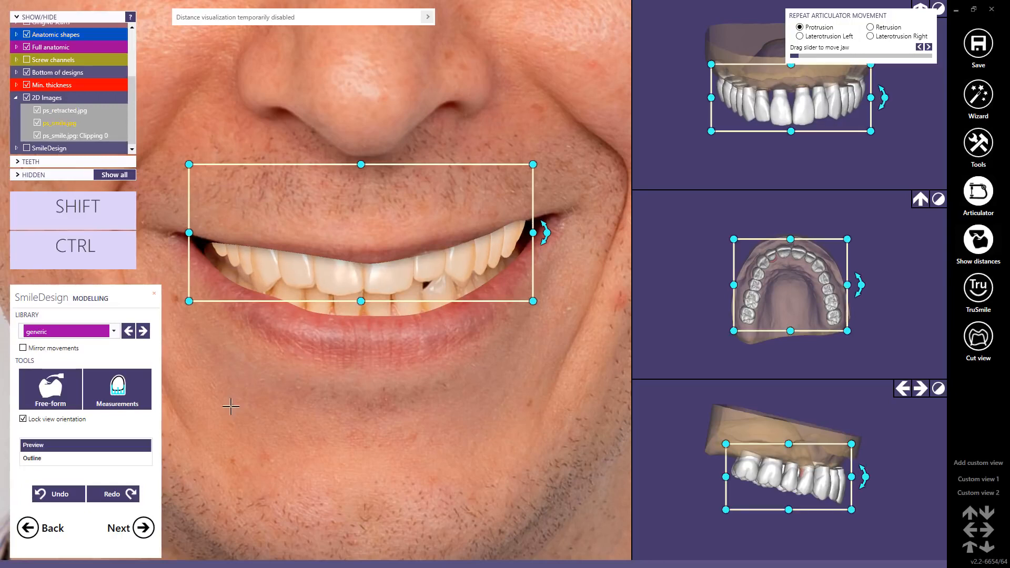
left_click(67, 495)
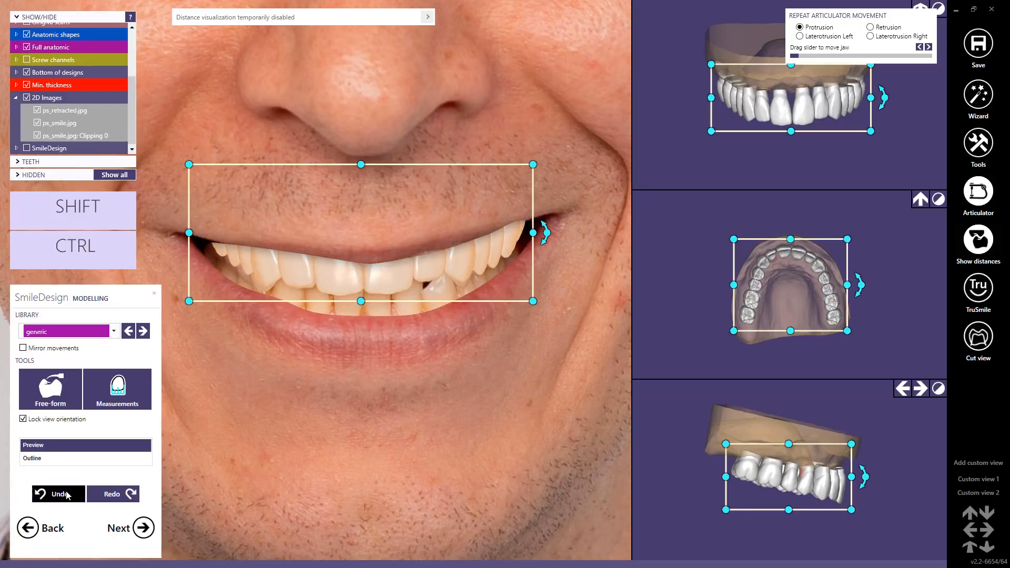
left_click(115, 496)
left_click(413, 354)
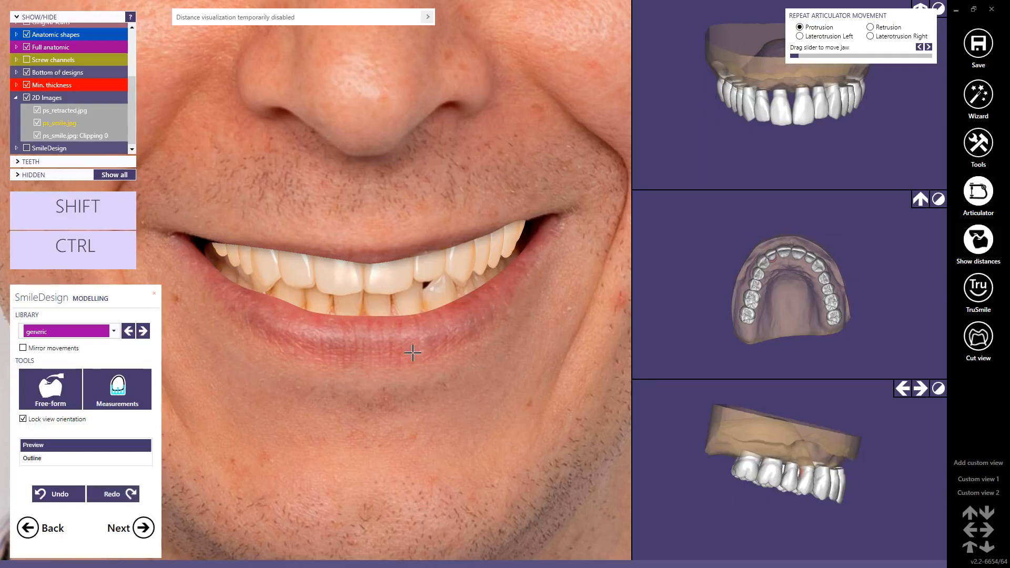
Step: Save the before-and-after smile preview as an image file and finish the Smile Design session
scroll(413, 354, "down", 5)
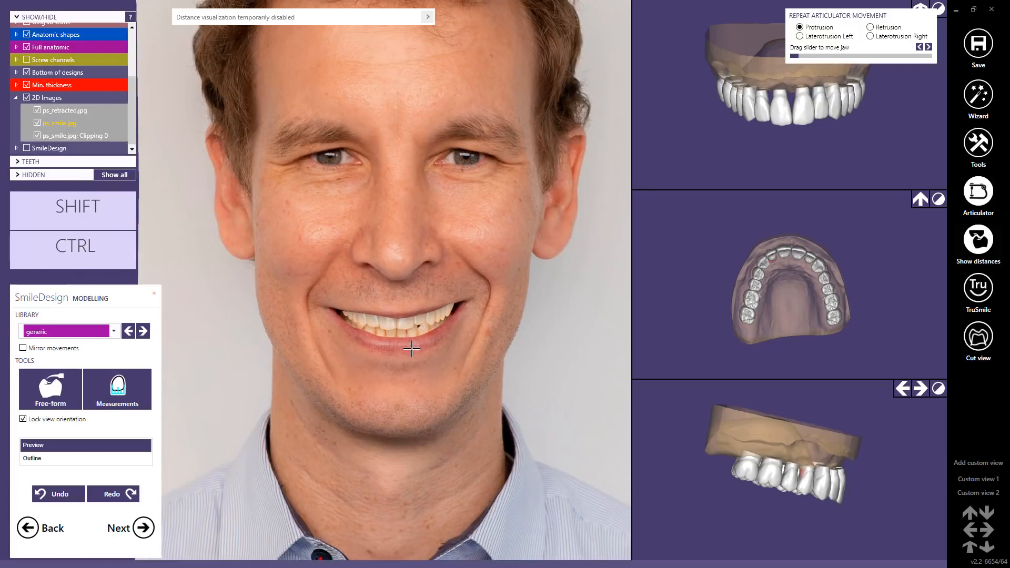
left_click(134, 531)
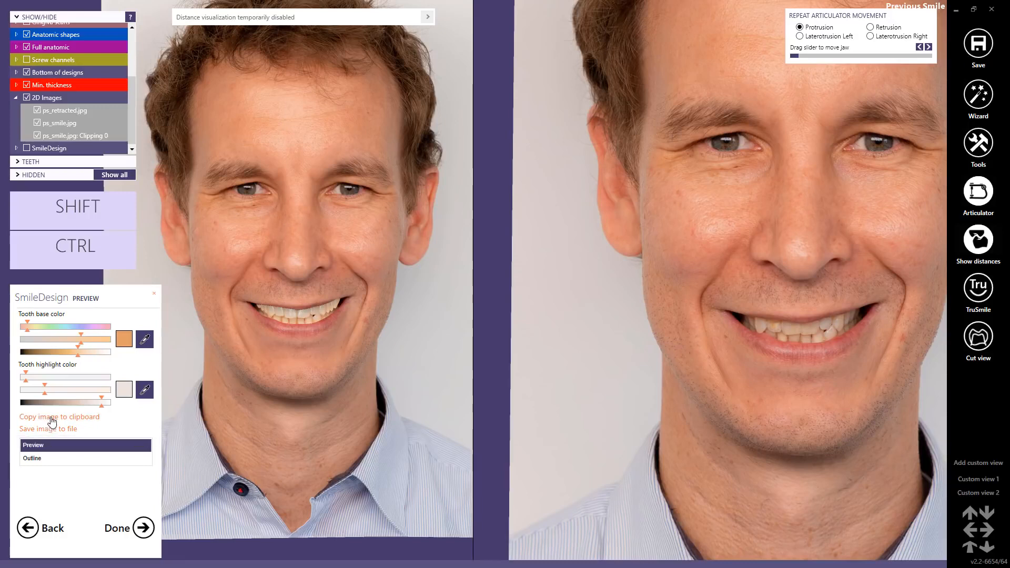
left_click(38, 429)
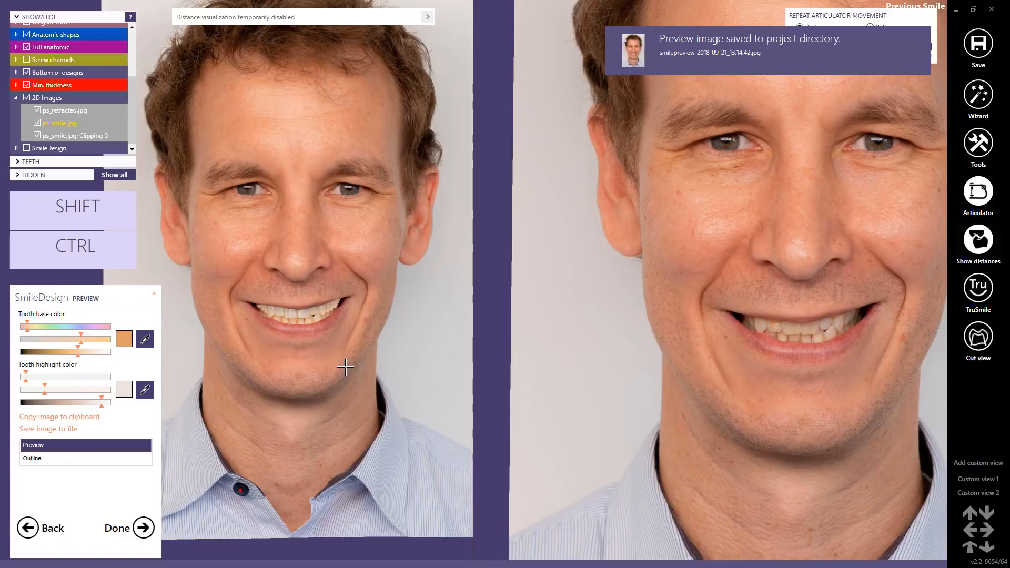
left_click(141, 528)
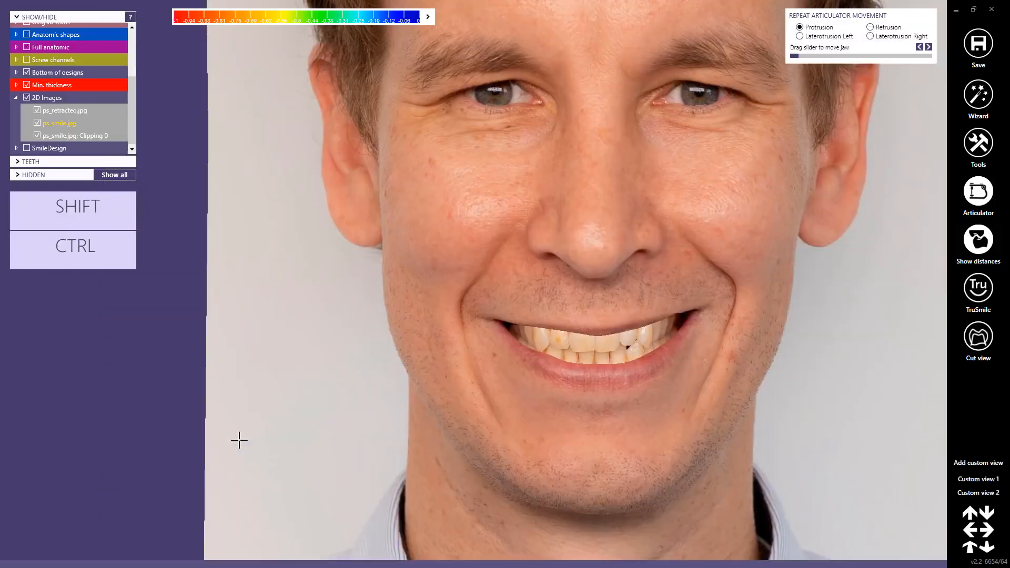
Step: Check the full-face smile photo, then return to the wizard's free-forming stage and hide all 2D images
scroll(618, 326, "down", 5)
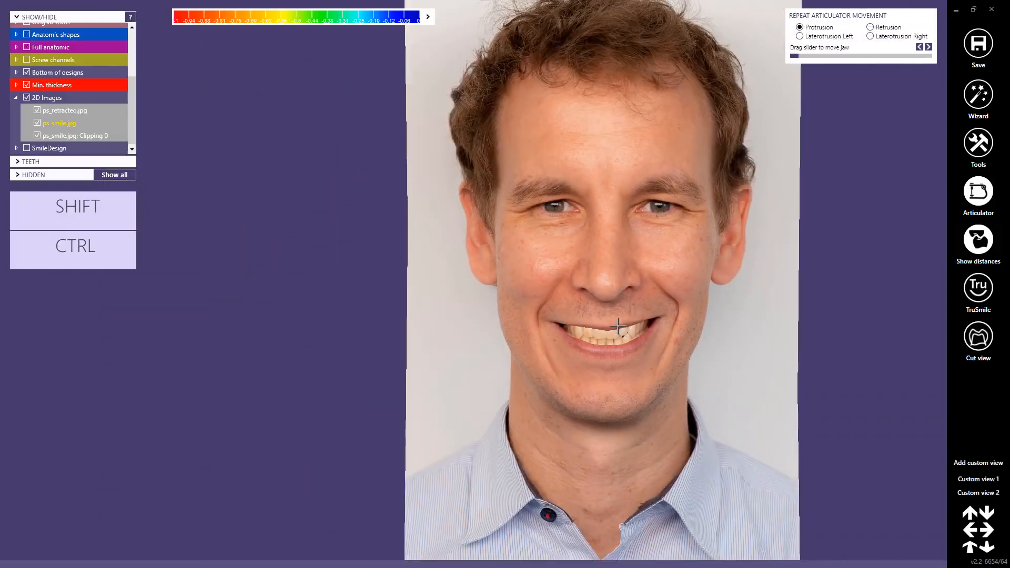
right_click_drag(654, 298, 649, 297)
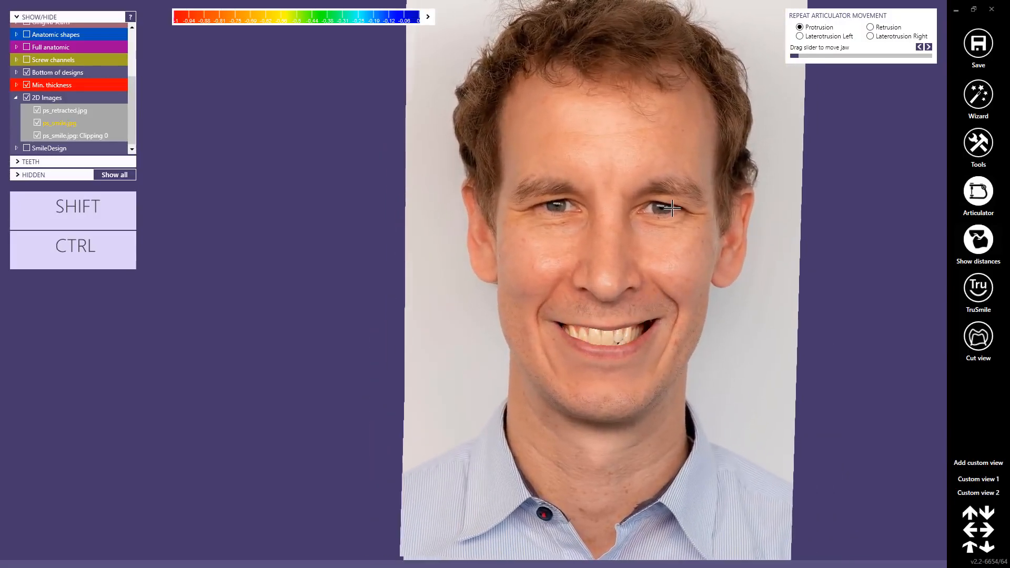
double_click(672, 208)
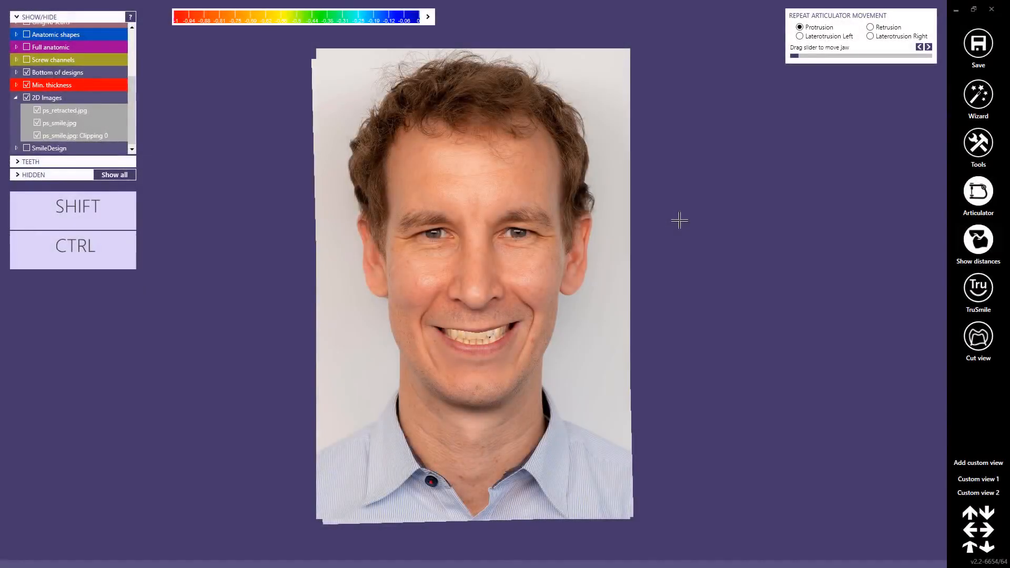
left_click(977, 96)
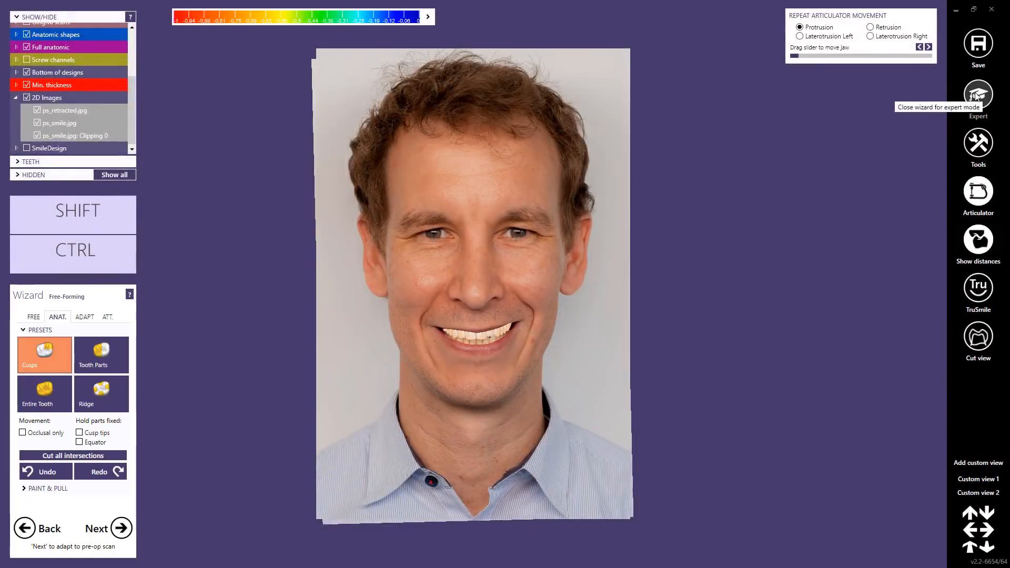
left_click(26, 97)
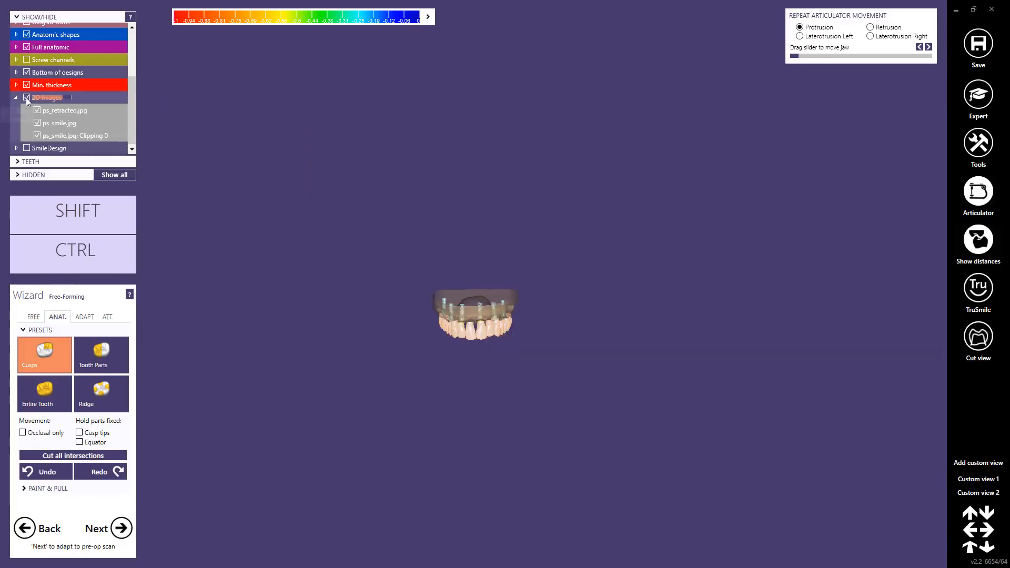
Step: Render the upper teeth with TruSmile, compare them with the effect off, and enable TruSmile again
right_click_drag(459, 353, 501, 318)
scroll(476, 332, "up", 8)
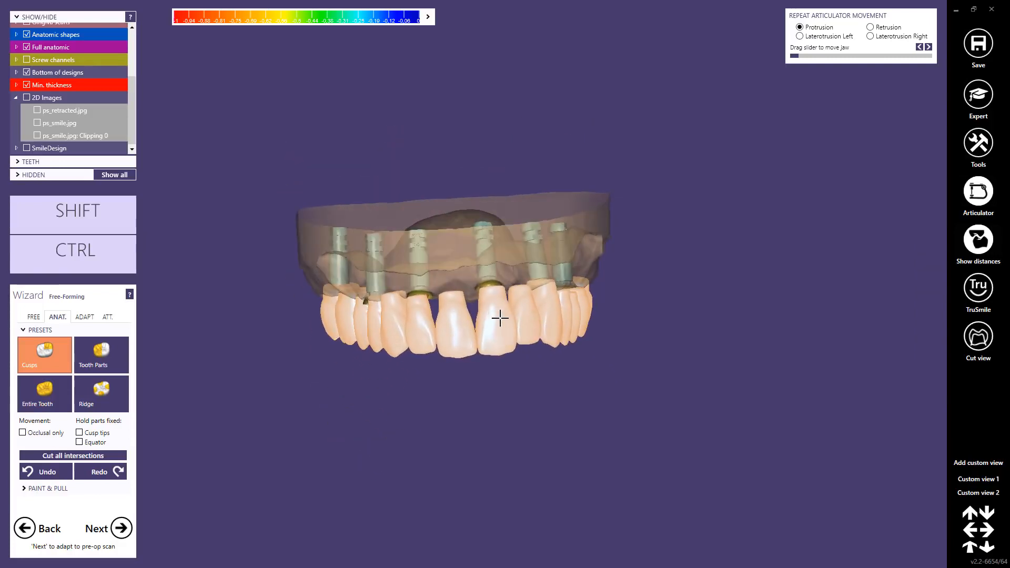
middle_click(460, 269)
right_click_drag(436, 285, 451, 283)
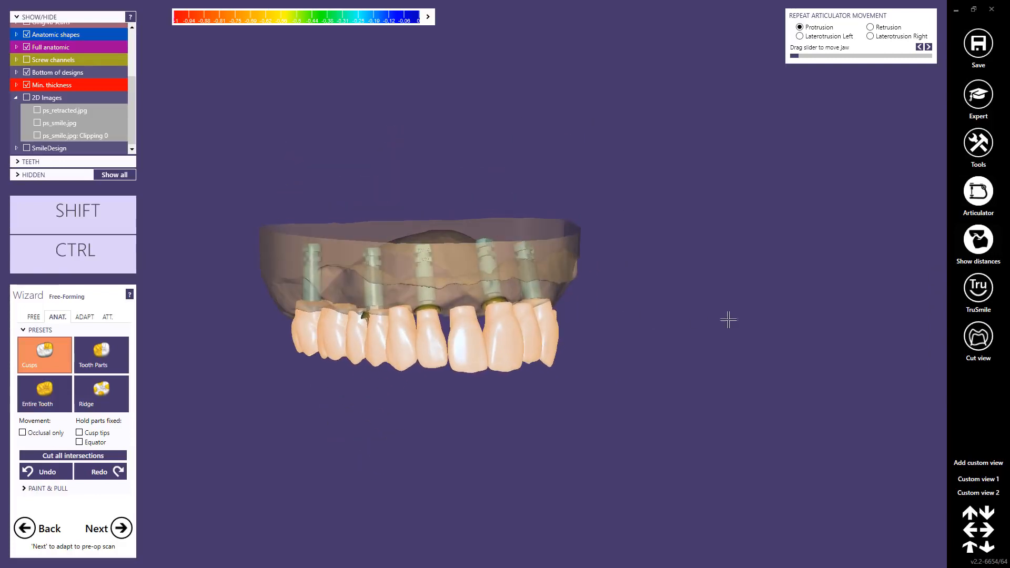
left_click(976, 289)
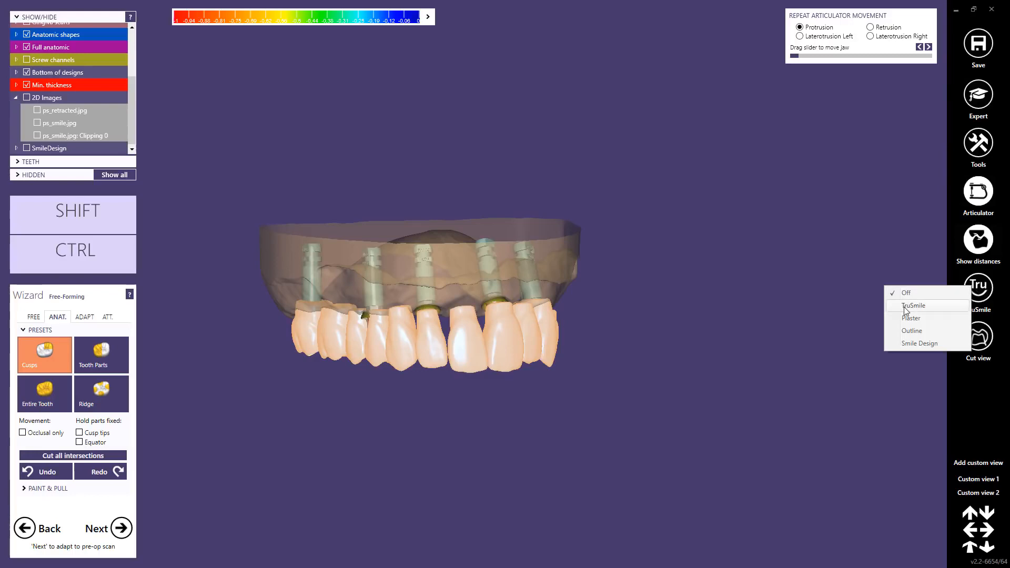
left_click(967, 305)
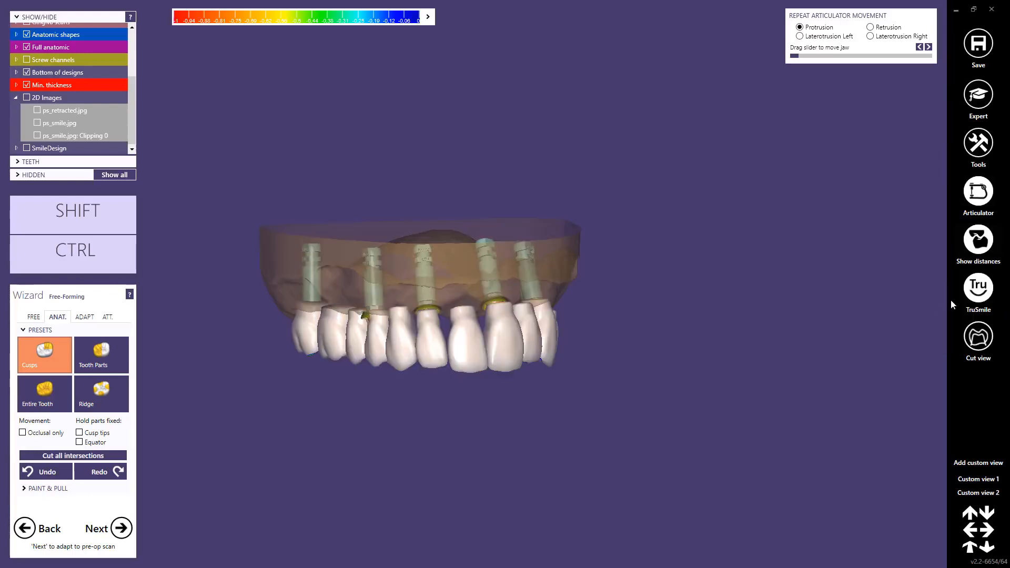
left_click(980, 297)
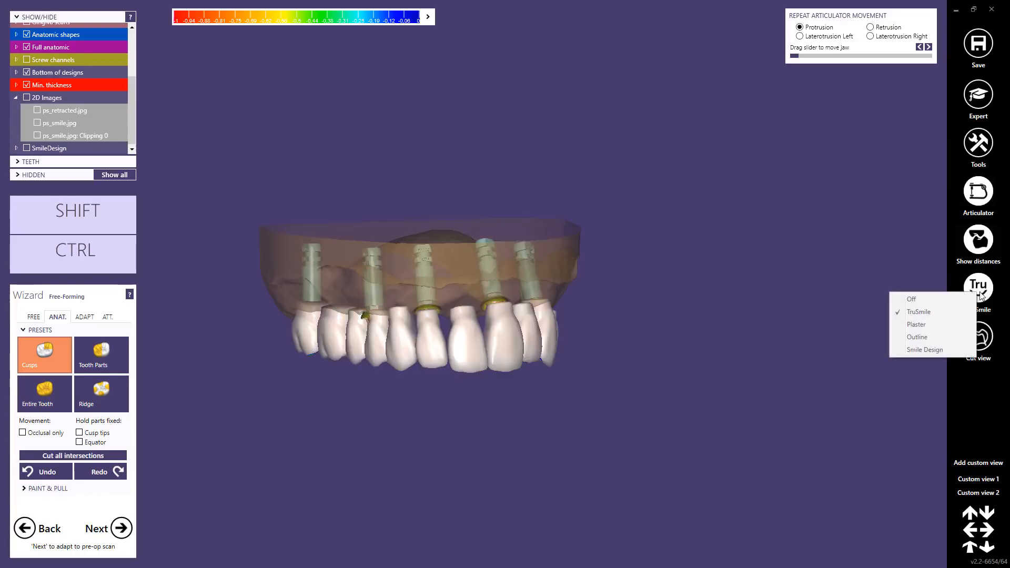
left_click(925, 301)
right_click_drag(443, 291, 449, 294)
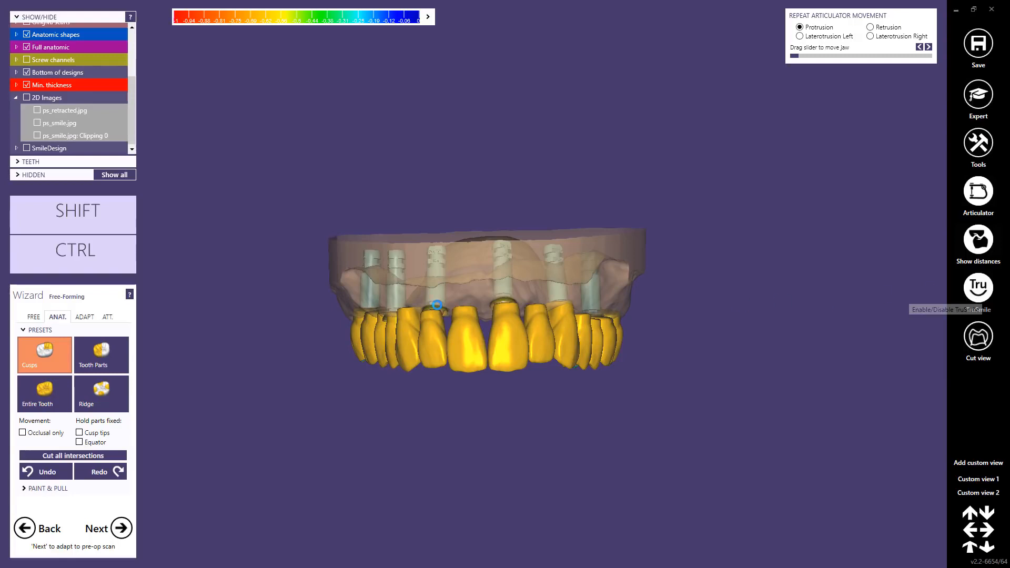
left_click(978, 295)
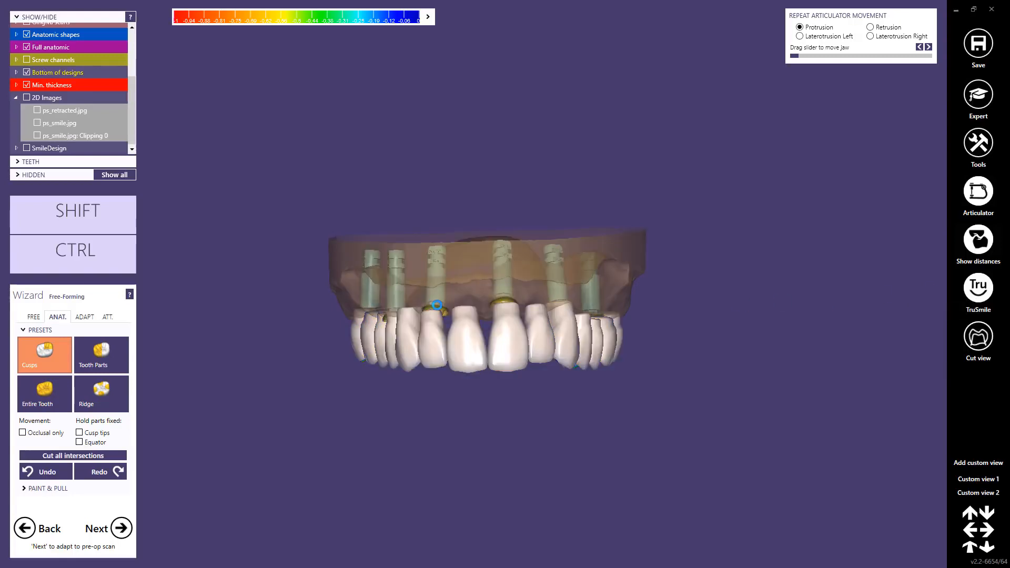
Step: Set anatomic free-forming to tooth parts and examine the occlusal contacts and how the tooth necks meet the gingiva and implants
right_click_drag(478, 318, 473, 321)
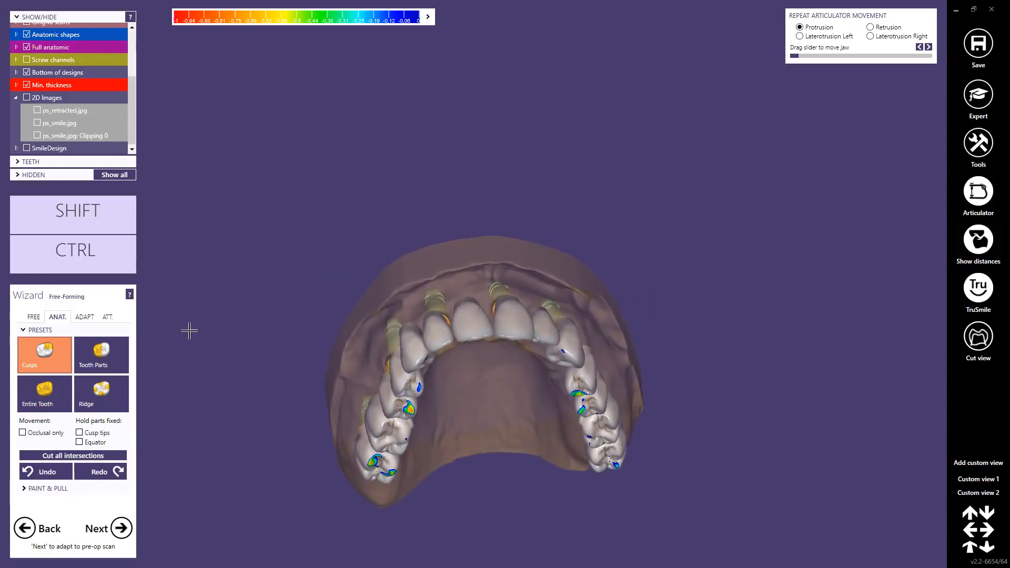
left_click(83, 317)
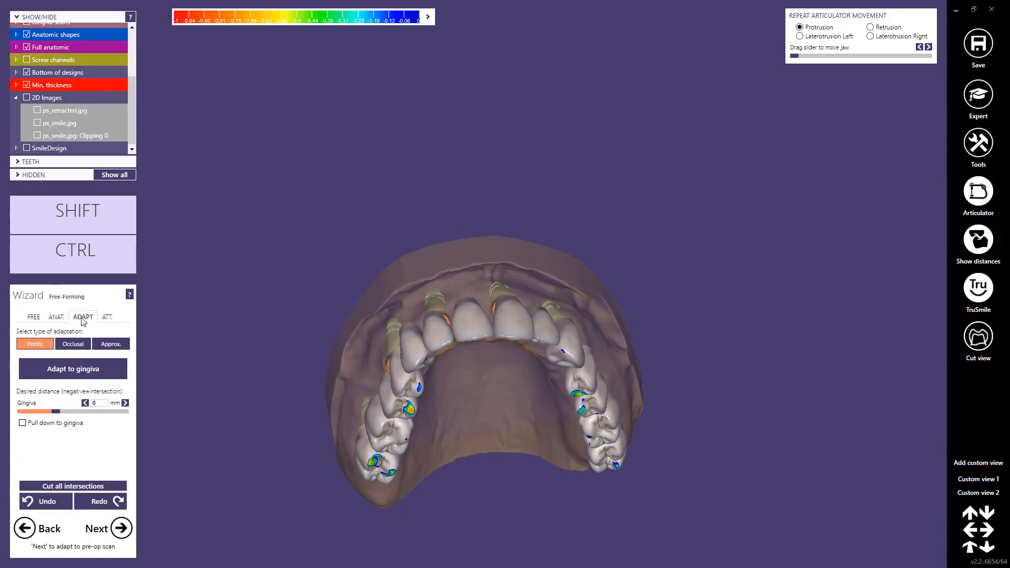
right_click_drag(428, 385, 428, 379)
left_click(57, 317)
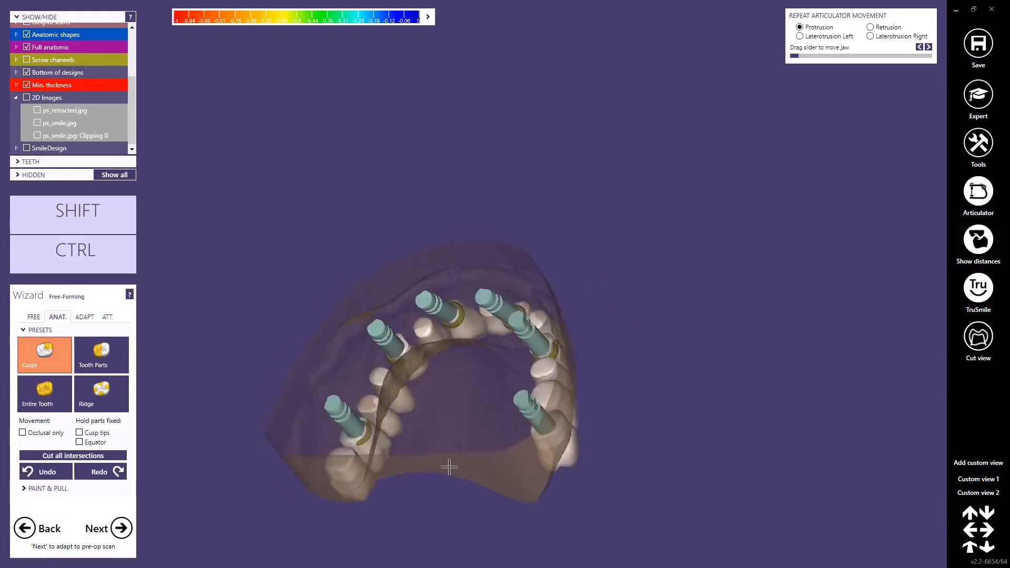
left_click(97, 353)
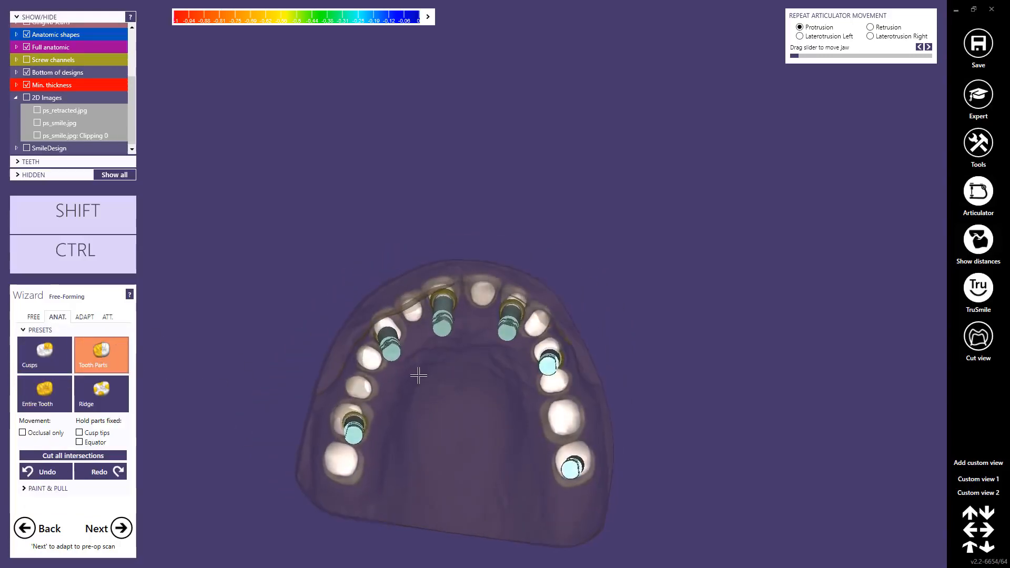
right_click_drag(419, 380, 419, 373)
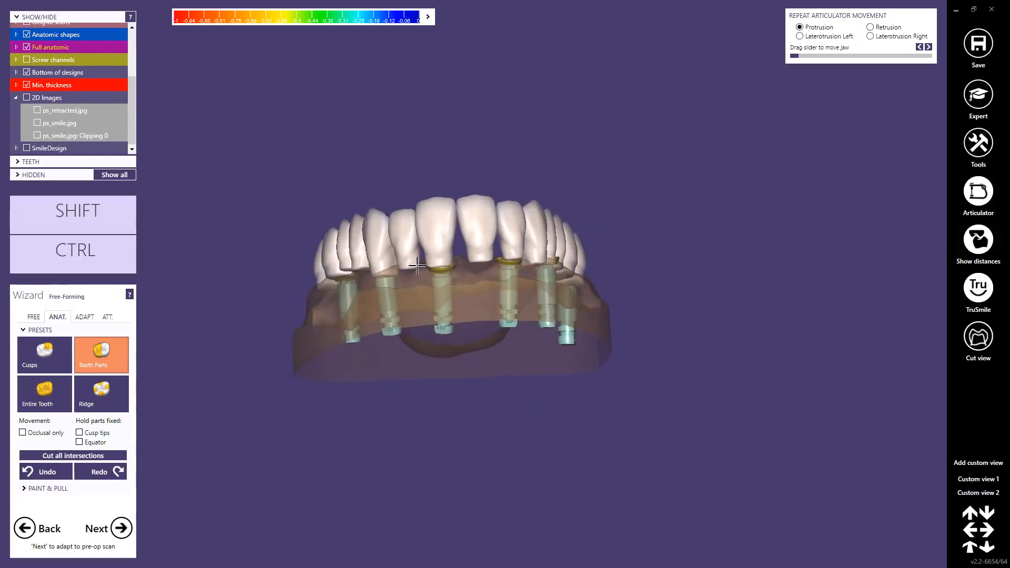
scroll(416, 266, "up", 3)
middle_click(405, 265)
right_click_drag(426, 295, 425, 302)
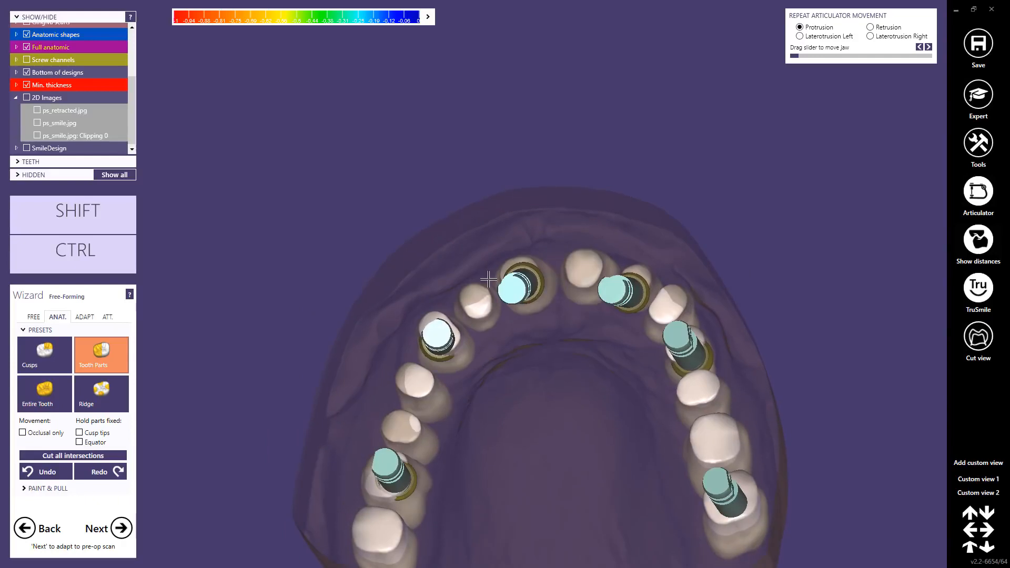
right_click_drag(578, 276, 576, 279)
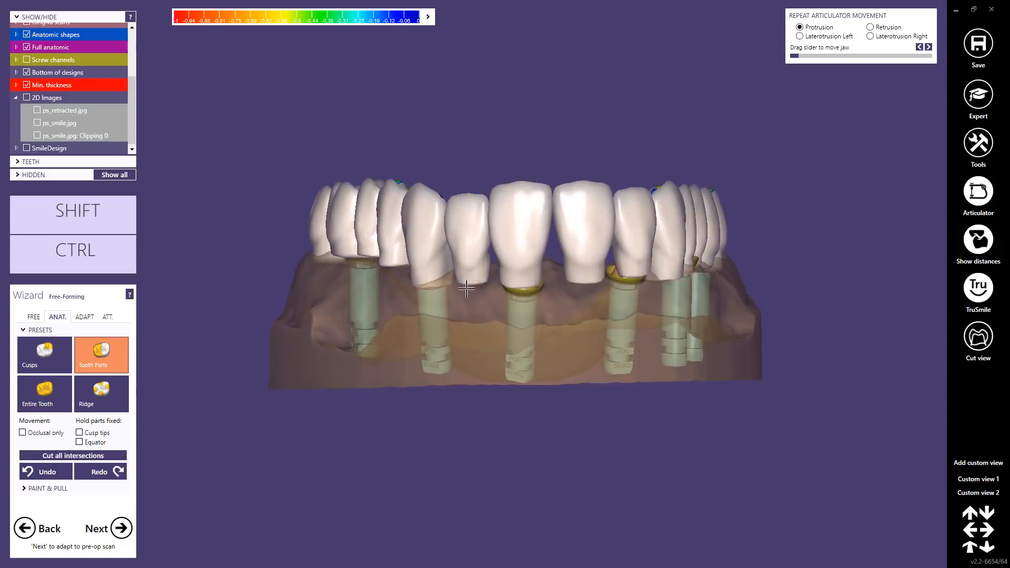
right_click_drag(466, 289, 463, 310)
Step: Cut all intersections of the teeth and continue past the pre-op scan adaptation to the virtual wax-up bottom
left_click(83, 318)
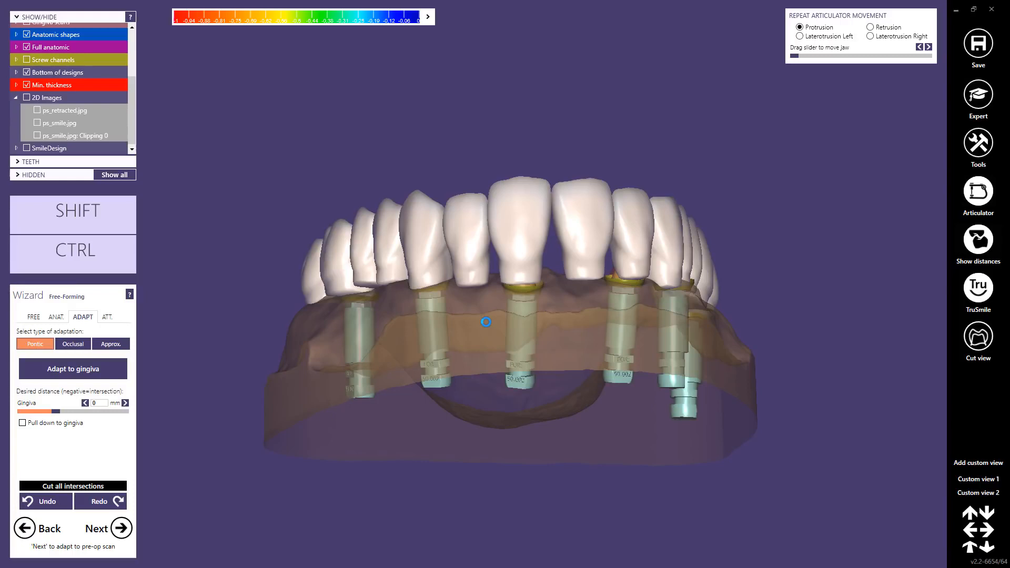
right_click_drag(538, 316, 581, 284)
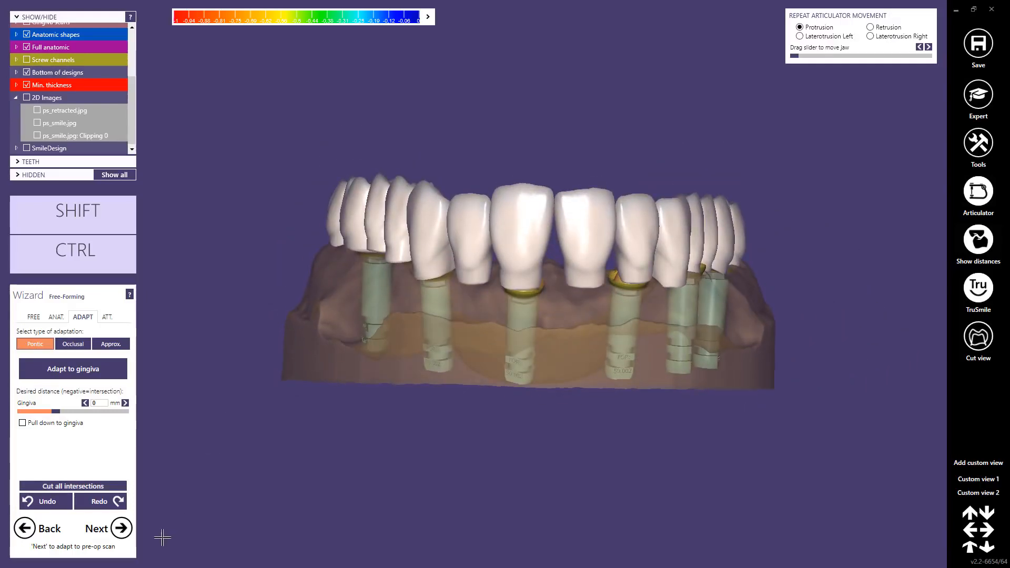
left_click(124, 533)
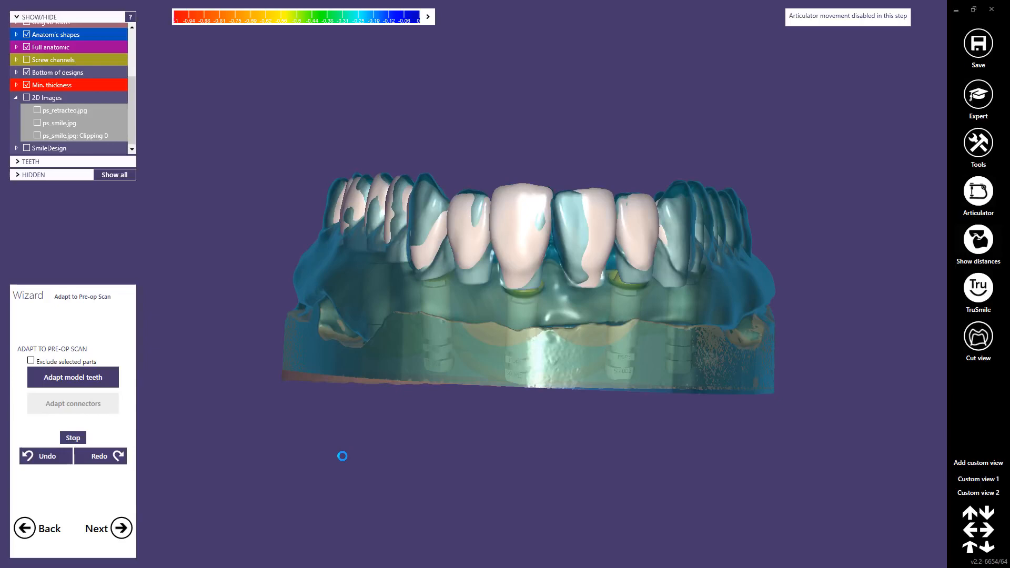
left_click(121, 528)
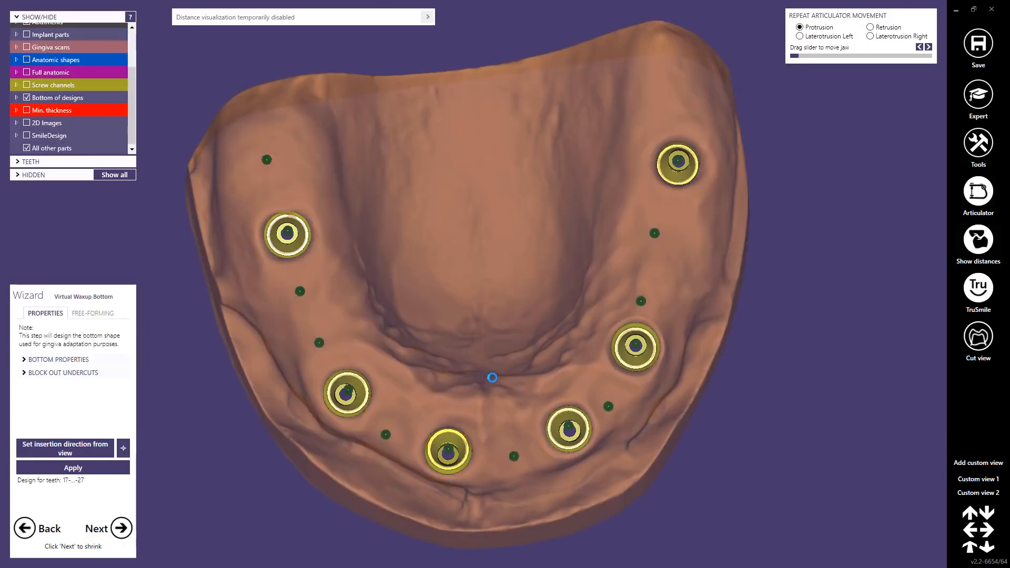
Step: Compute the virtual wax-up bottom for teeth 17 to 27 and show its bottom properties
scroll(492, 377, "down", 2)
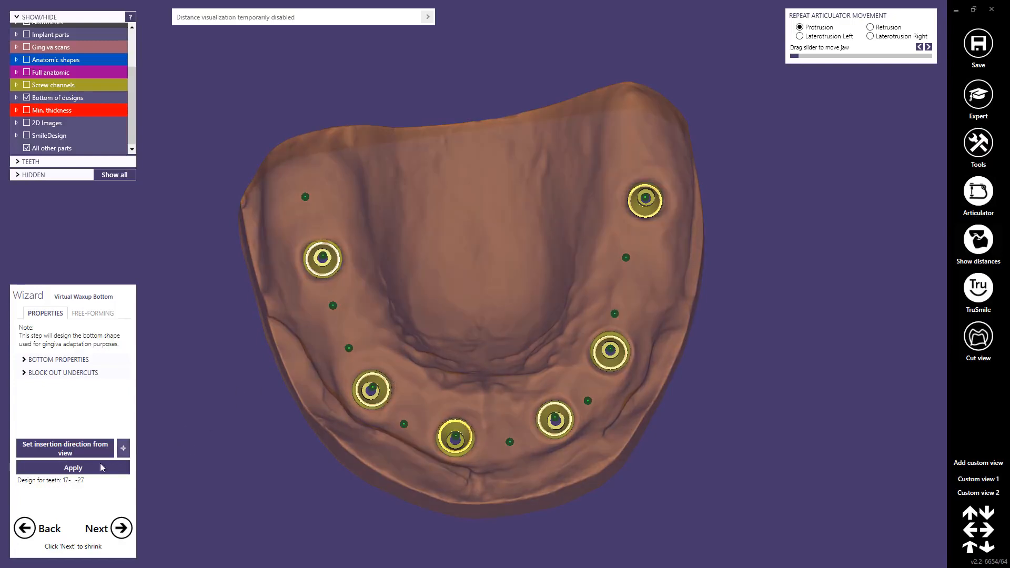
left_click(72, 469)
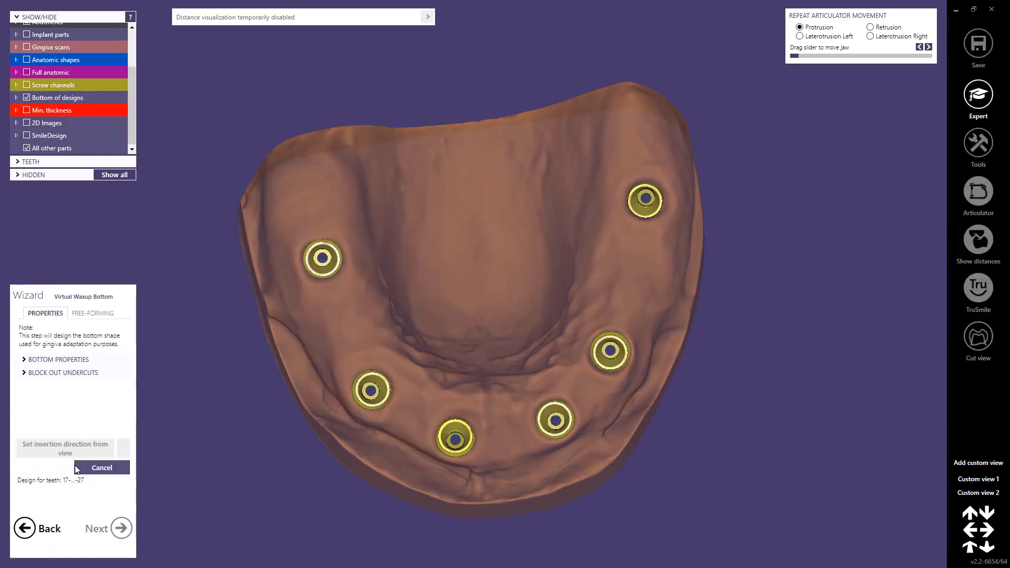
left_click(24, 360)
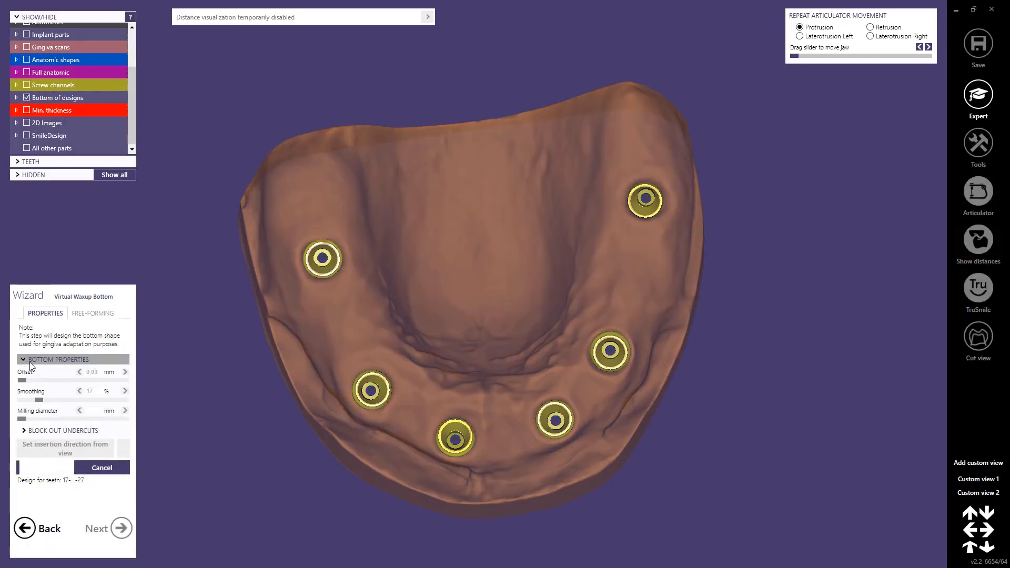
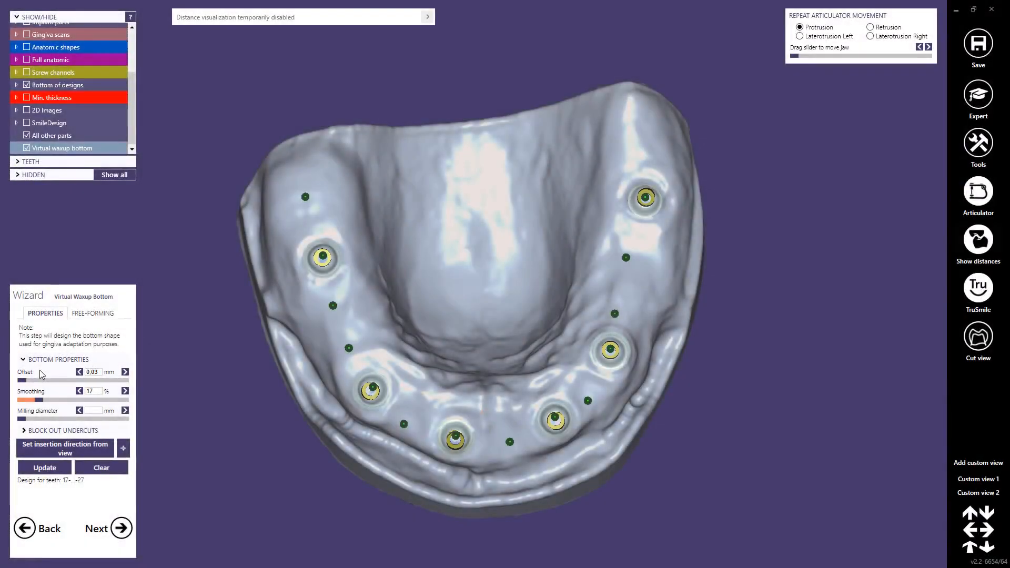
Step: Try adding material to the long labial undercut of the wax-up bottom with Add/Remove free-forming
right_click_drag(384, 386, 355, 324)
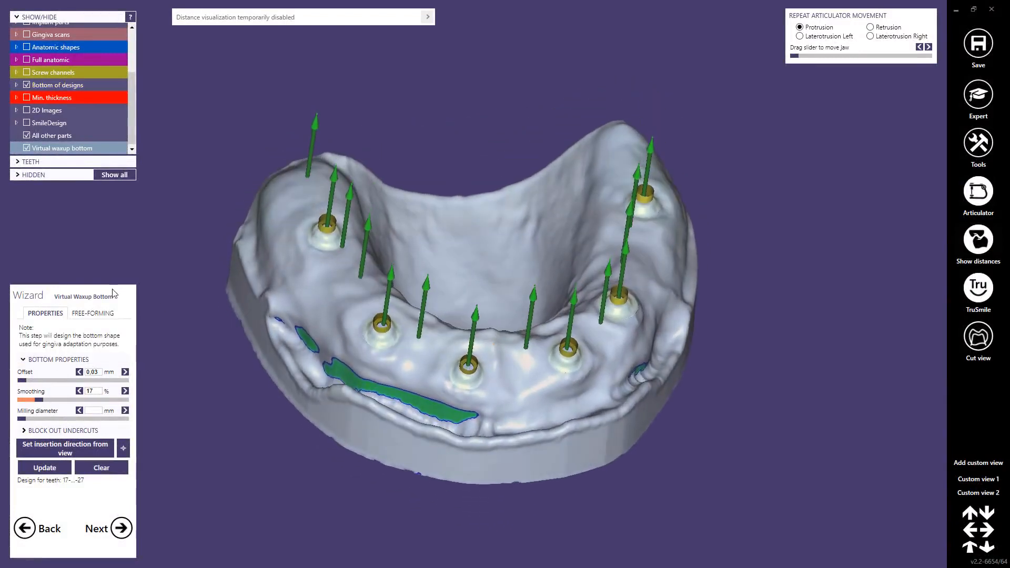
left_click(93, 314)
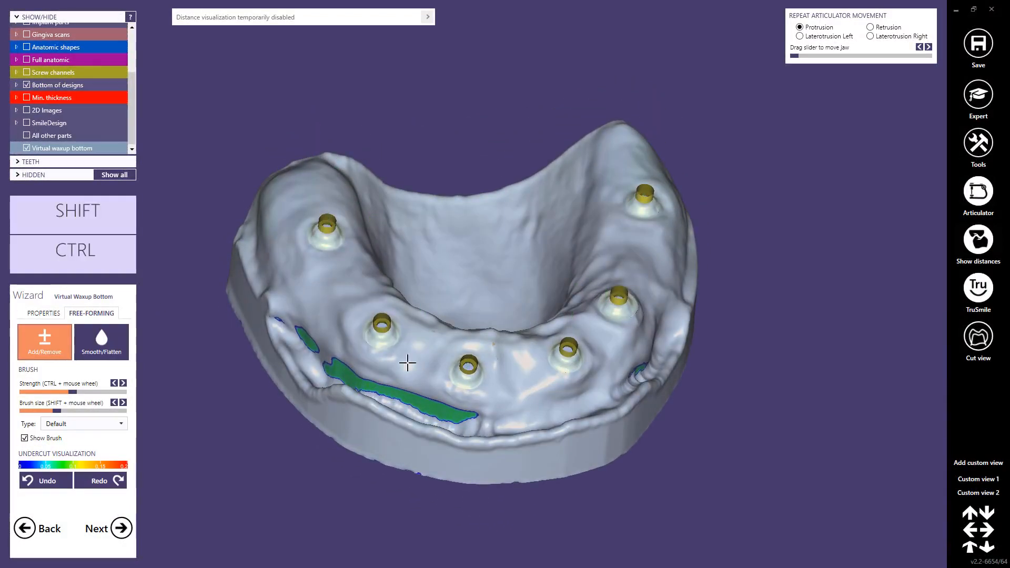
right_click_drag(425, 363, 427, 357)
scroll(411, 305, "up", 5)
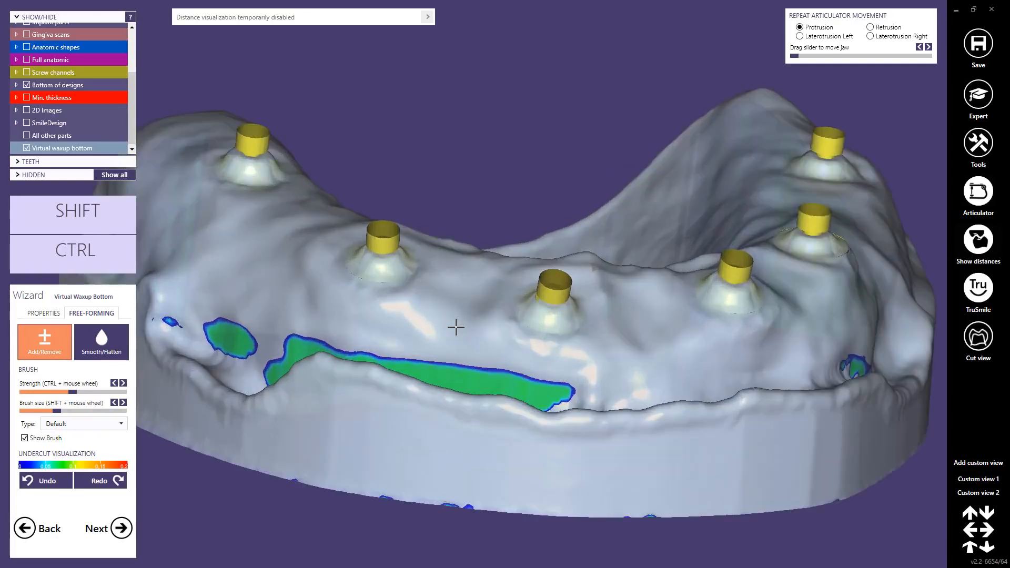
middle_click_drag(456, 328, 472, 285)
right_click_drag(472, 284, 469, 334)
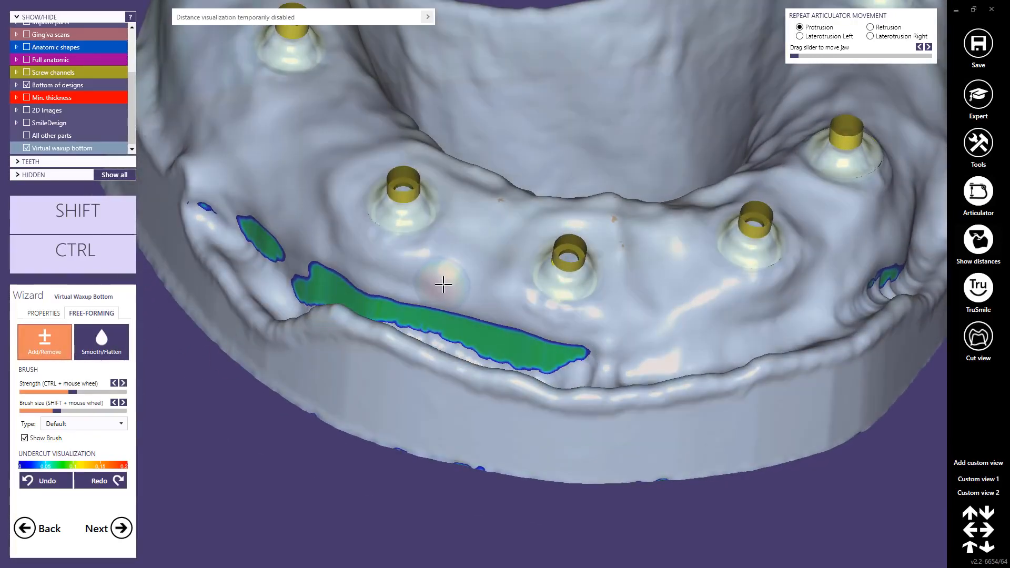
right_click_drag(444, 285, 448, 297)
mouse_move(505, 332)
left_mouse_down()
mouse_move(476, 331)
mouse_move(497, 332)
left_mouse_up()
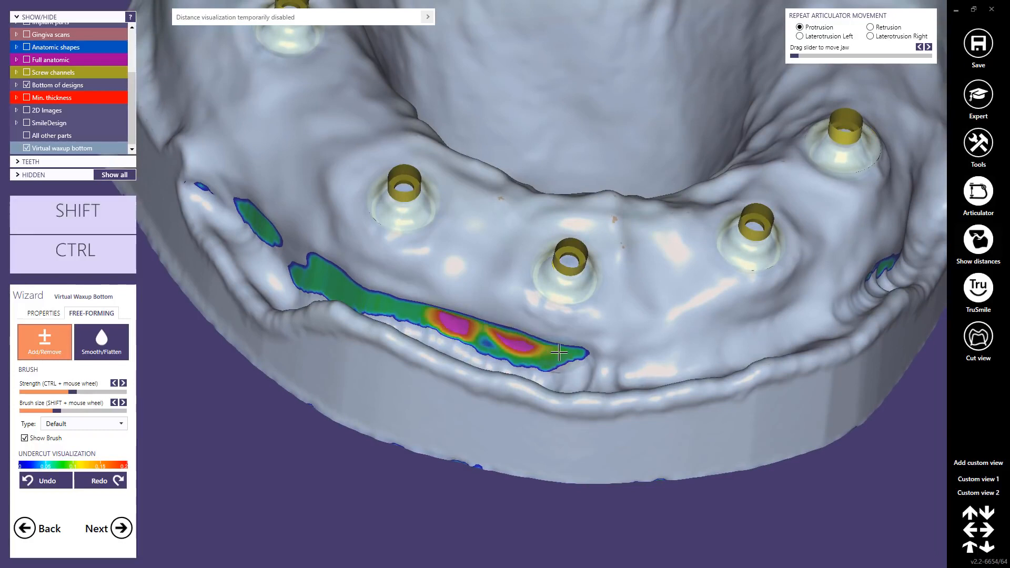
Step: Undo the free-forming strokes on the wax-up bottom
left_click(52, 481)
left_click(53, 481)
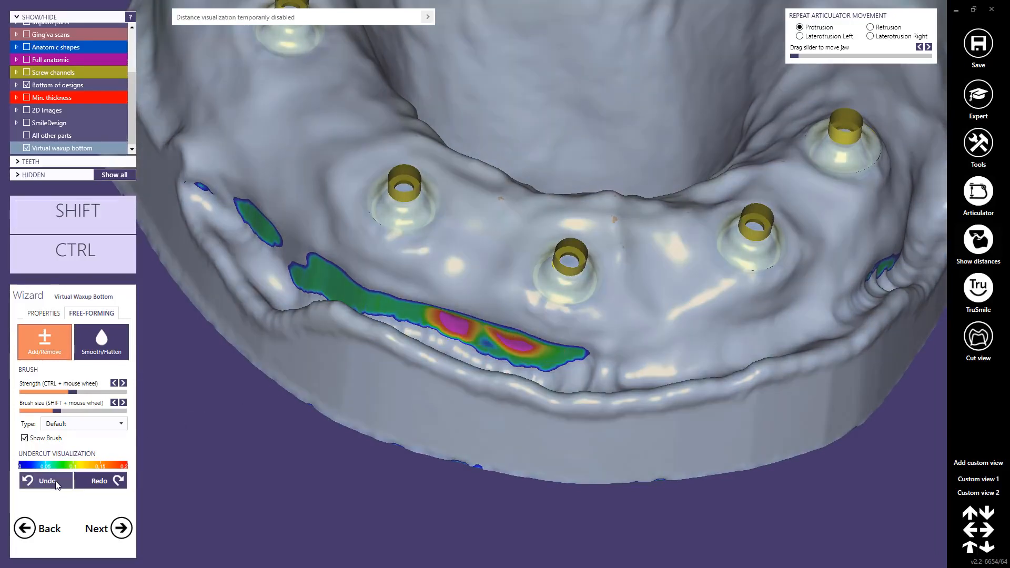
left_click(53, 481)
scroll(601, 307, "down", 7)
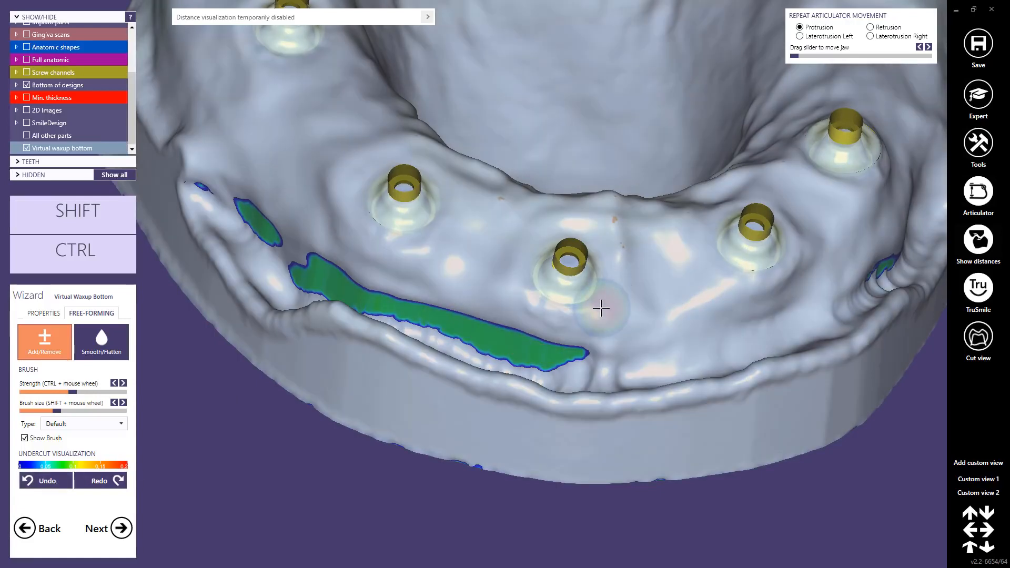
right_click_drag(581, 317, 580, 302)
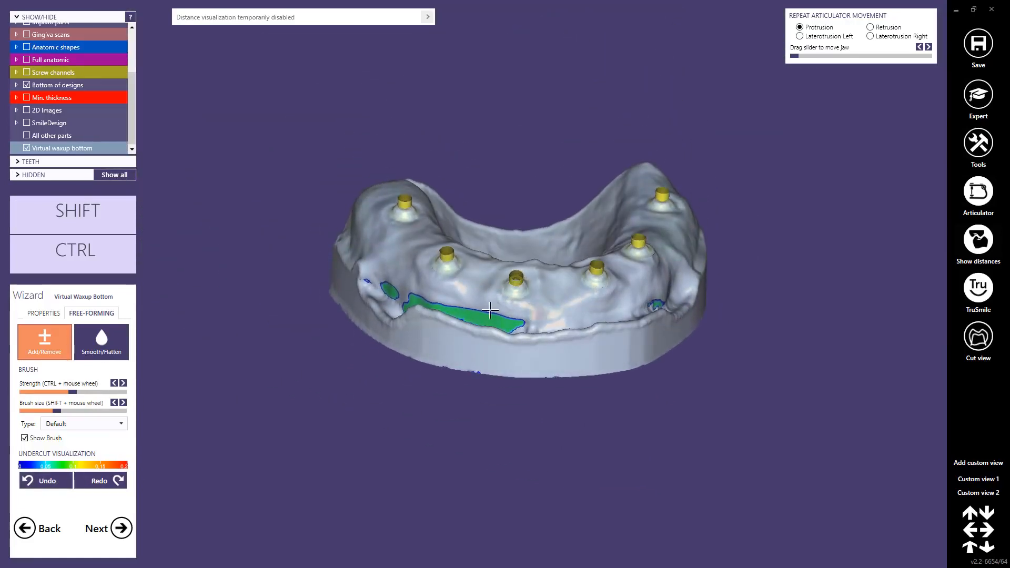
Step: Continue to gingiva design and start the margin line on the labial gingiva near the incisor necks
left_click(121, 528)
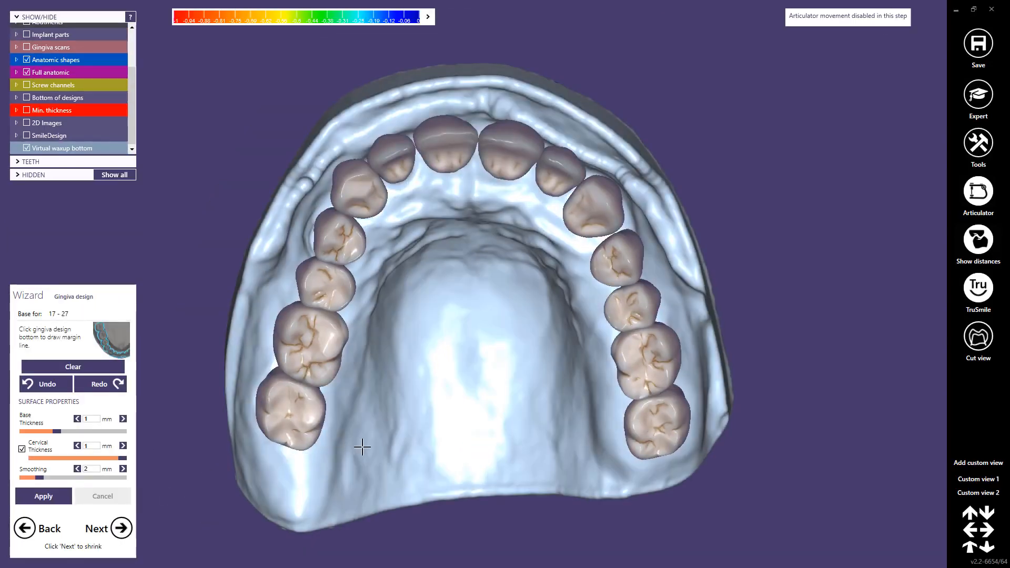
right_click_drag(362, 448, 383, 431)
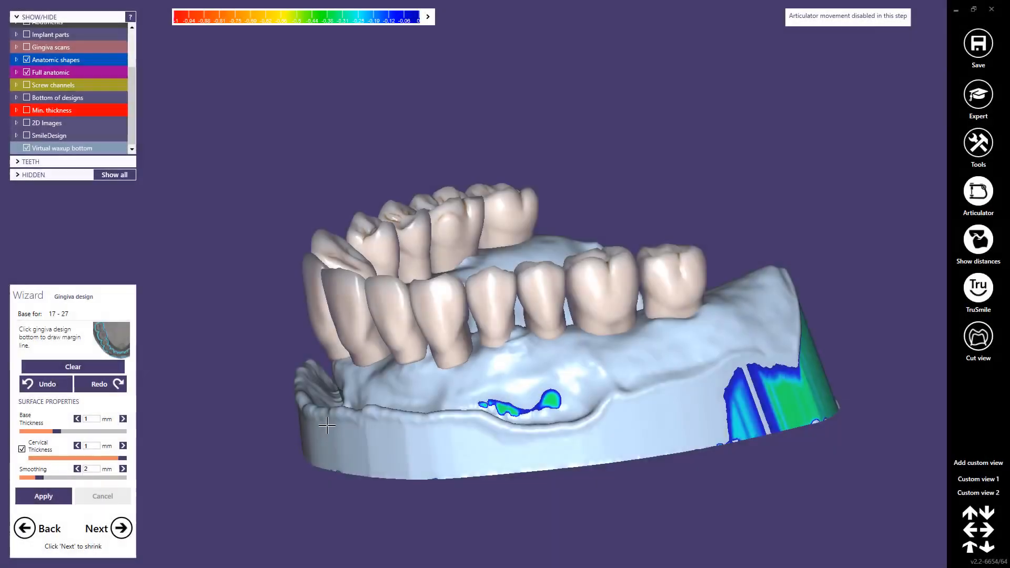
right_click_drag(327, 425, 335, 424)
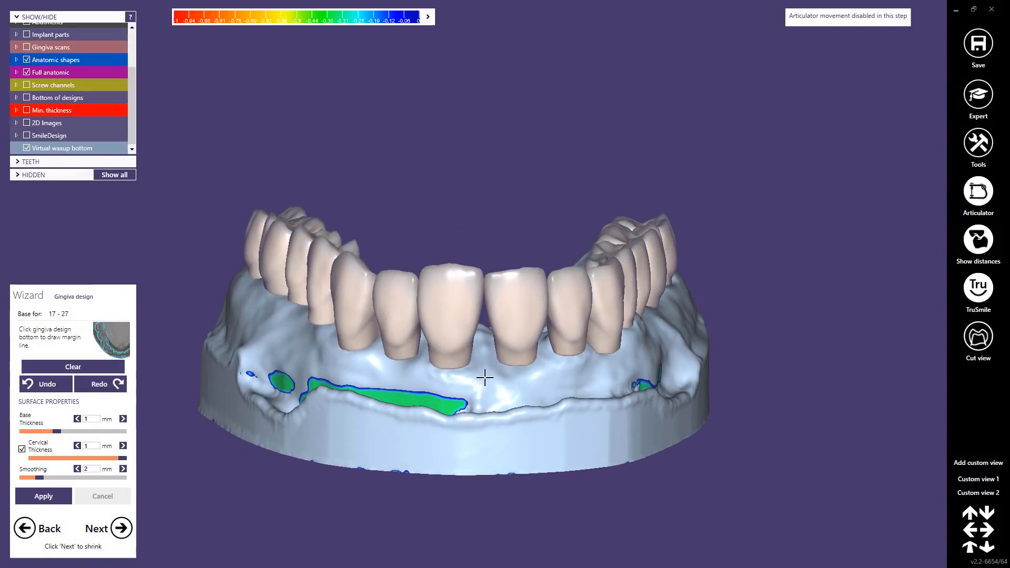
left_click(439, 379)
left_click(399, 374)
left_click(364, 366)
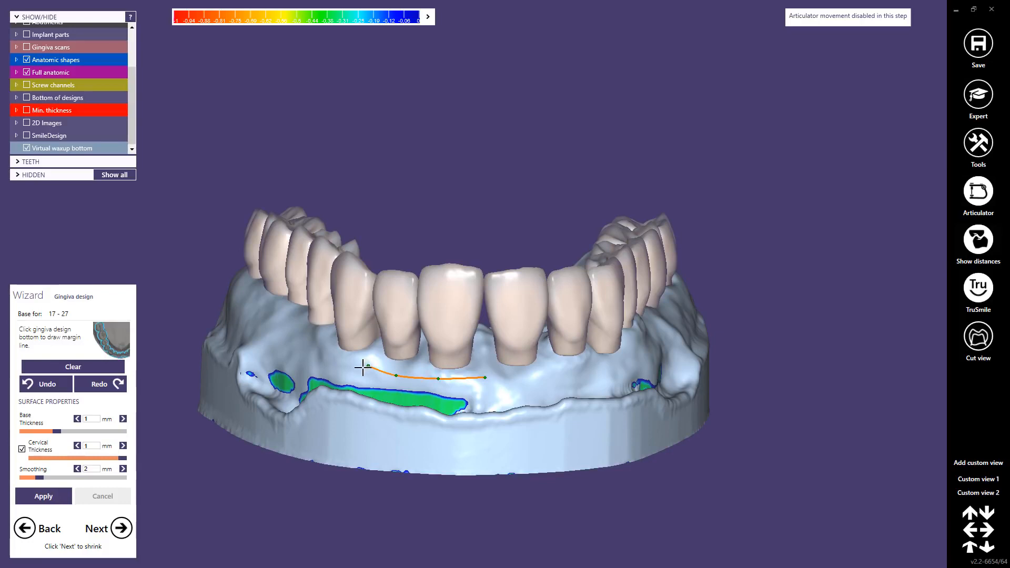
right_click_drag(364, 366, 370, 369)
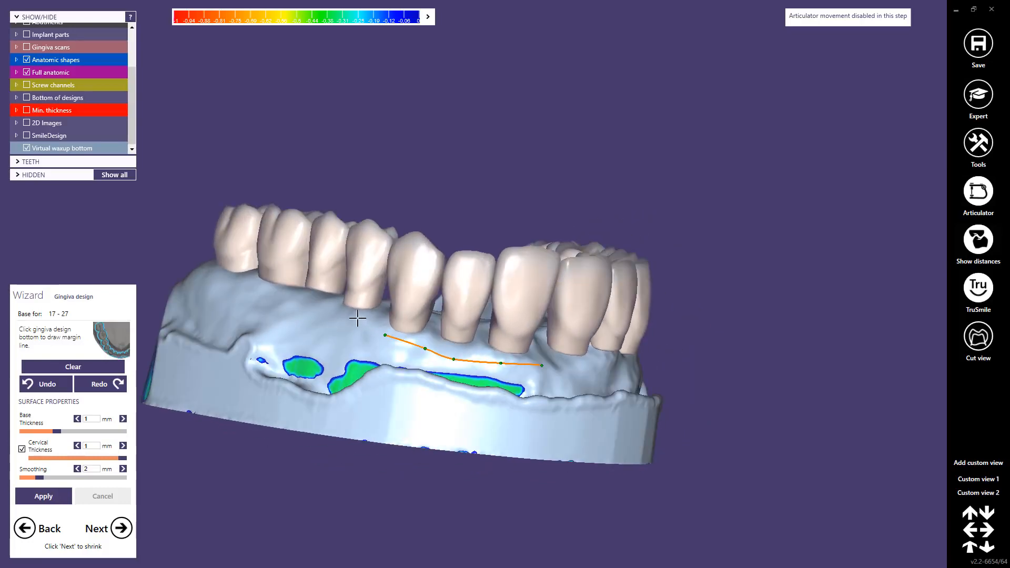
Step: Extend the margin line along the buccal side of the premolars and molars to the last molar
right_click_drag(294, 304, 295, 311)
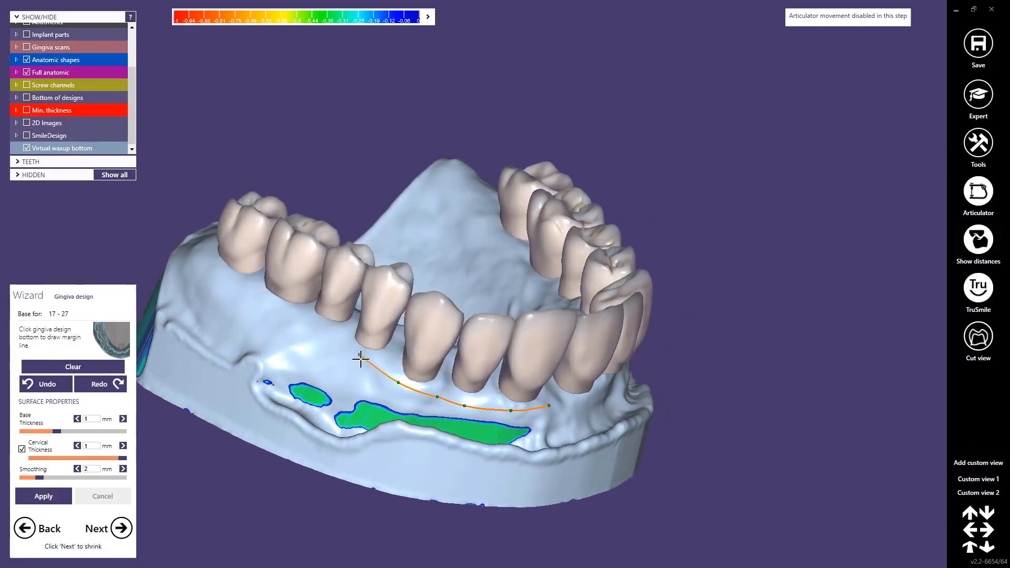
left_click_drag(360, 354, 356, 356)
scroll(337, 345, "up", 2)
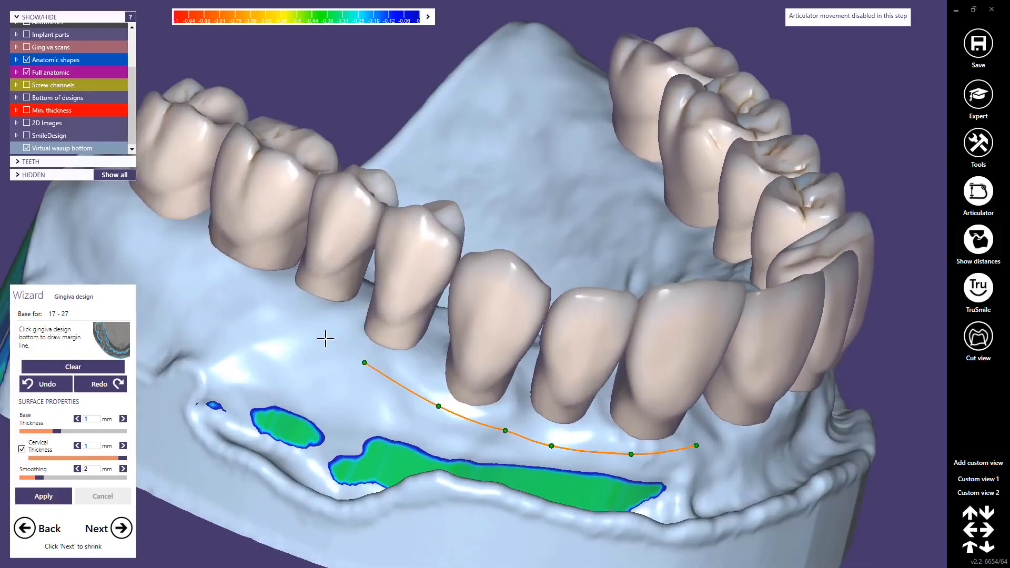
left_click(322, 335)
left_click(257, 294)
right_click_drag(142, 207, 350, 313)
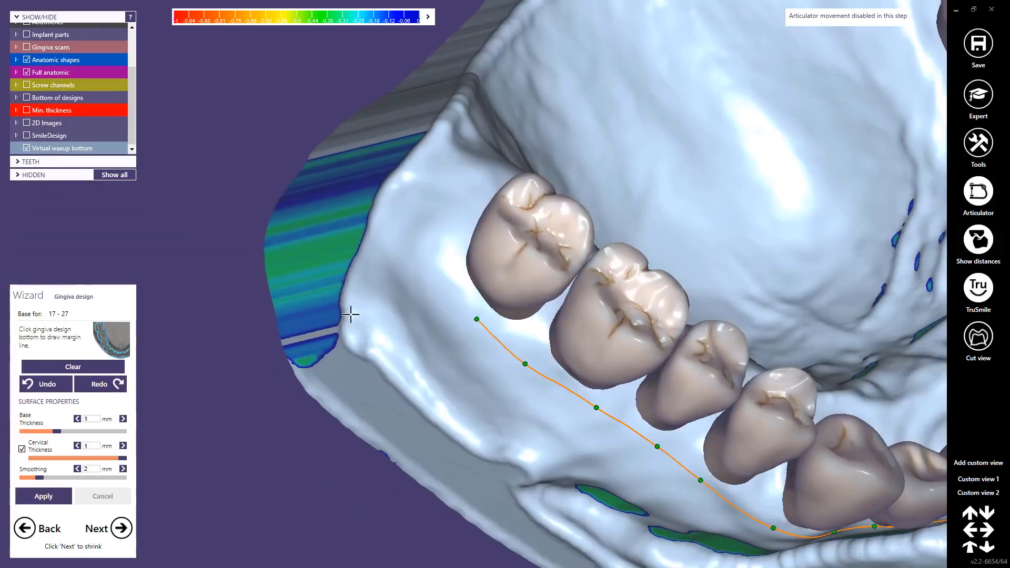
left_click(446, 273)
left_click(457, 214)
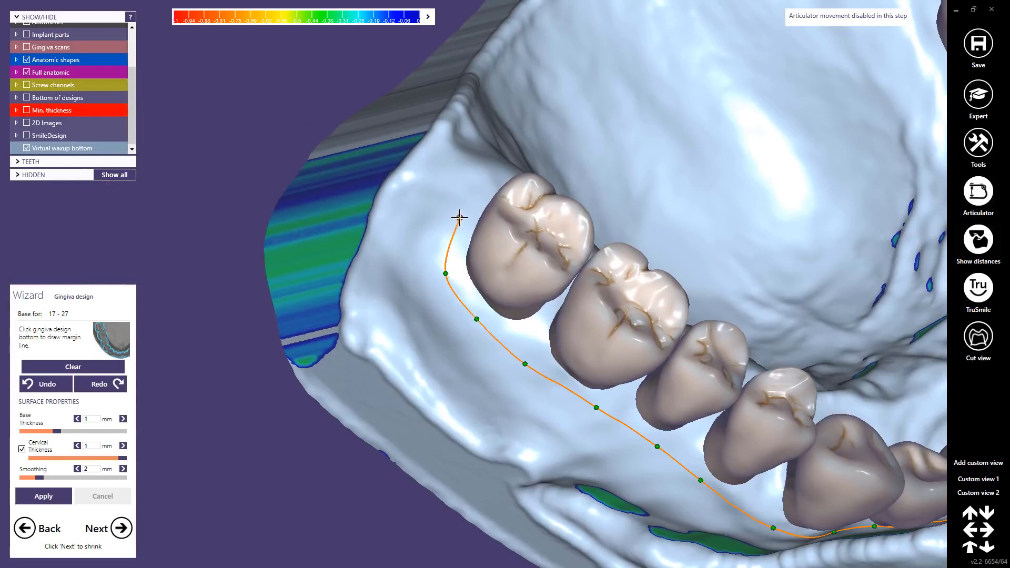
Step: Lead the margin line around the back of the last molar and forward along the palatal side of the molars and premolars
right_click_drag(490, 199, 494, 192)
left_click(493, 192)
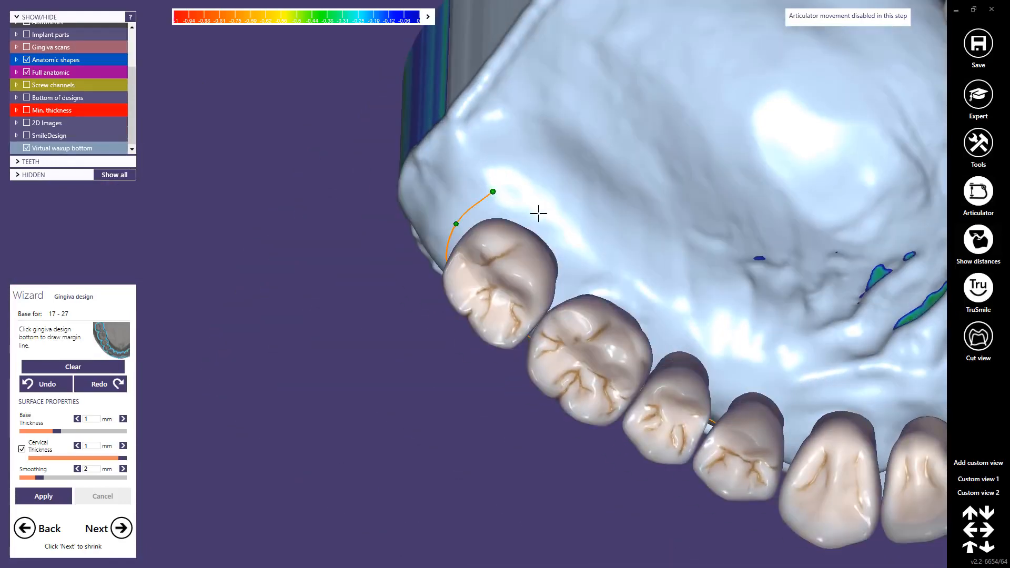
left_click(542, 214)
left_click(609, 274)
left_click(658, 306)
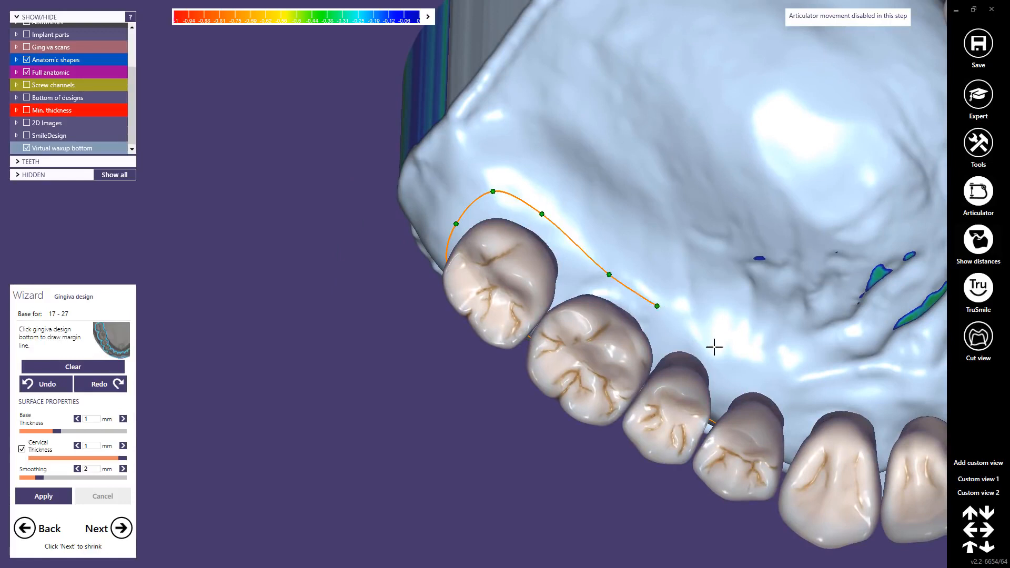
left_click(722, 357)
left_click(782, 388)
Step: Carry the margin line across the palatal side of the front teeth to the opposite half of the arch
middle_click(789, 385)
right_click_drag(605, 337, 639, 324)
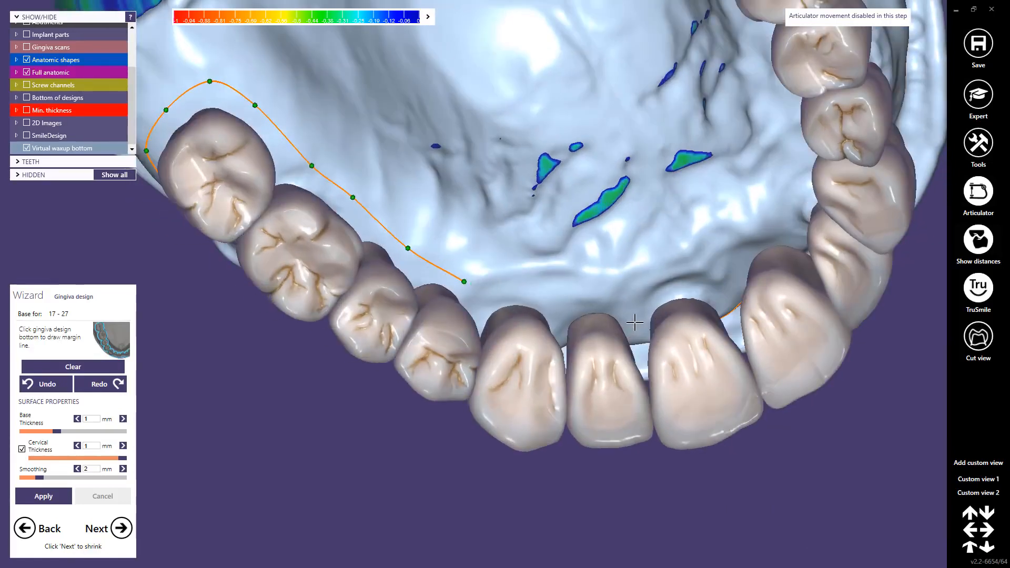
left_click(514, 290)
left_click(588, 296)
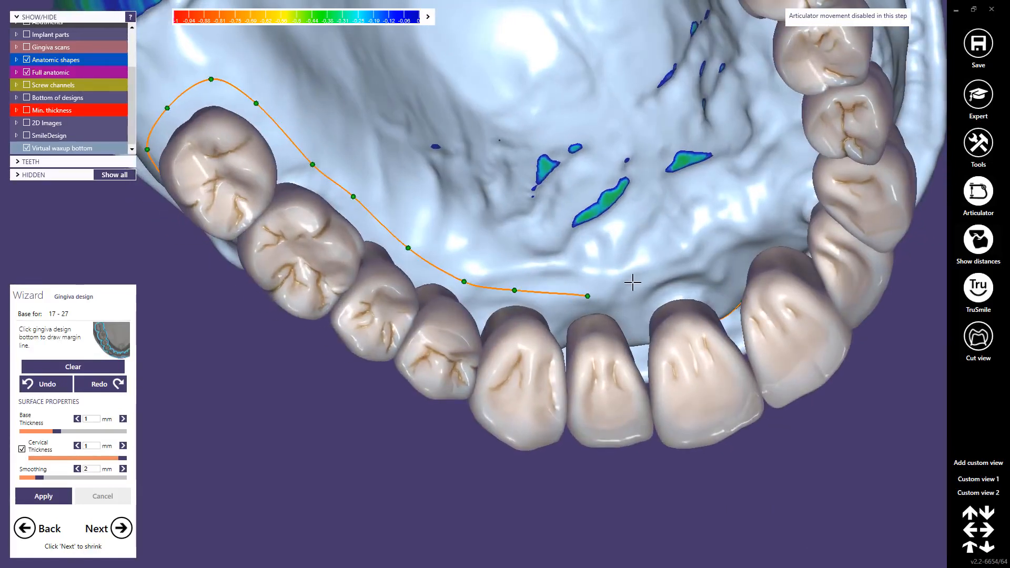
left_click(670, 277)
middle_click(703, 262)
right_click_drag(547, 255, 503, 264)
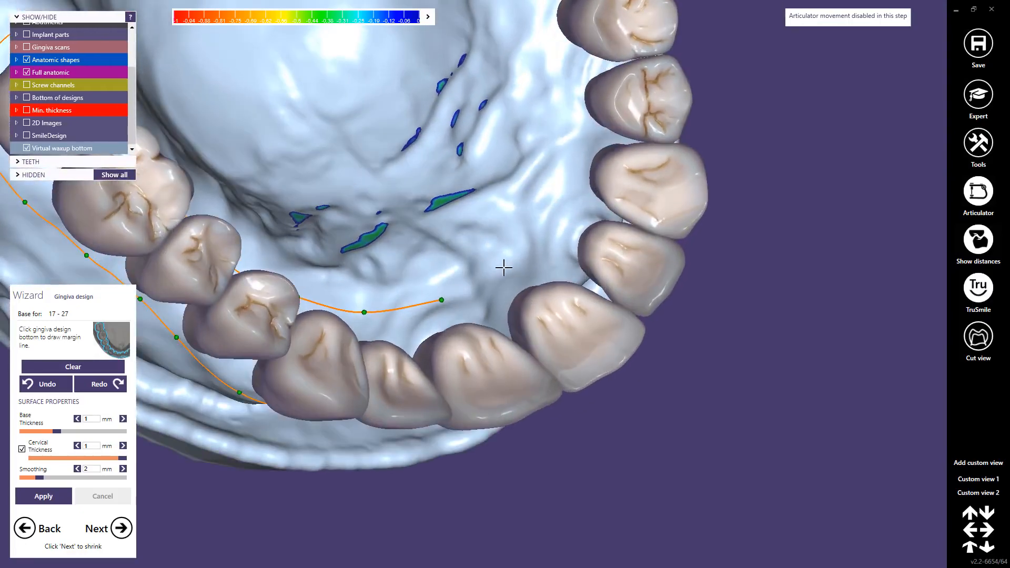
left_click(508, 270)
left_click(555, 221)
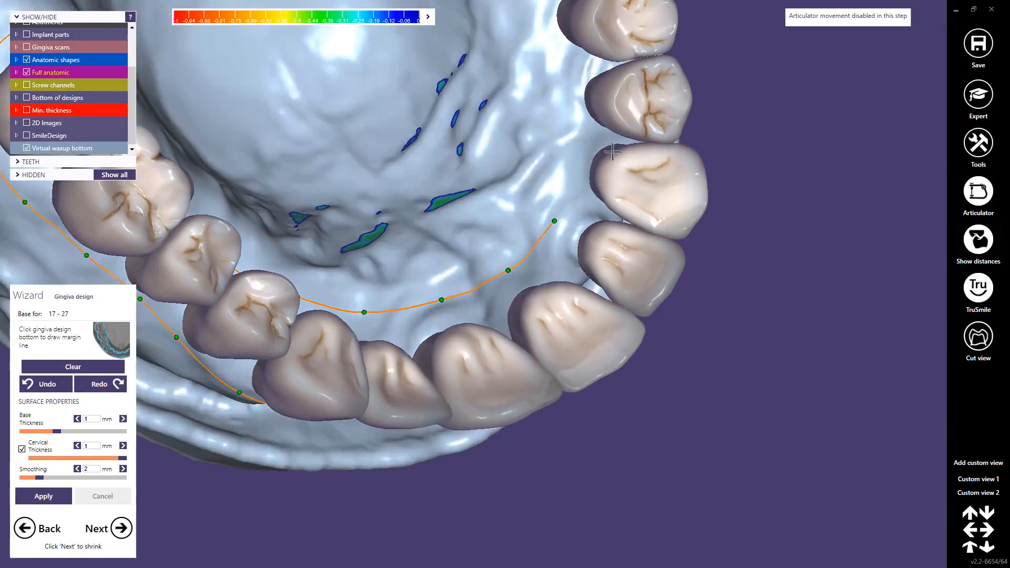
Step: Extend the margin line along the palatal side of the opposite premolars and molars and behind the last molar
right_click_drag(579, 166, 466, 191)
middle_click_drag(434, 86, 475, 250)
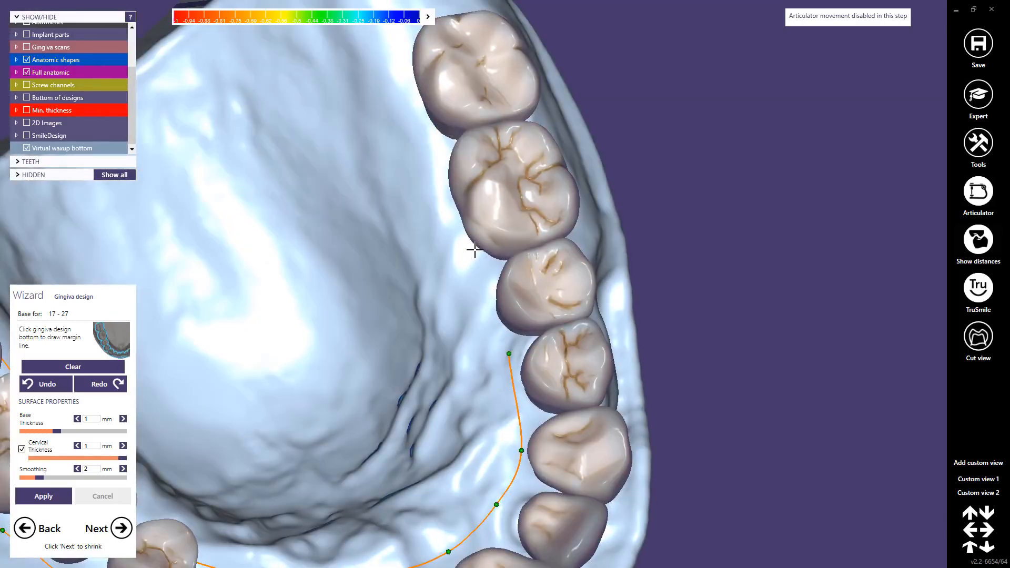
left_click(477, 271)
left_click(434, 149)
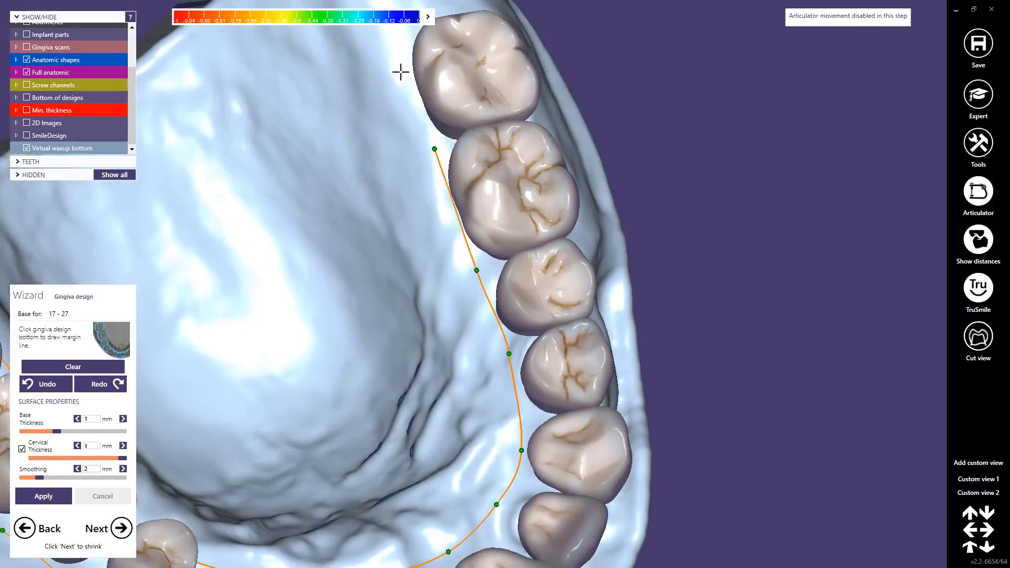
right_click_drag(401, 50, 476, 43)
left_click(480, 46)
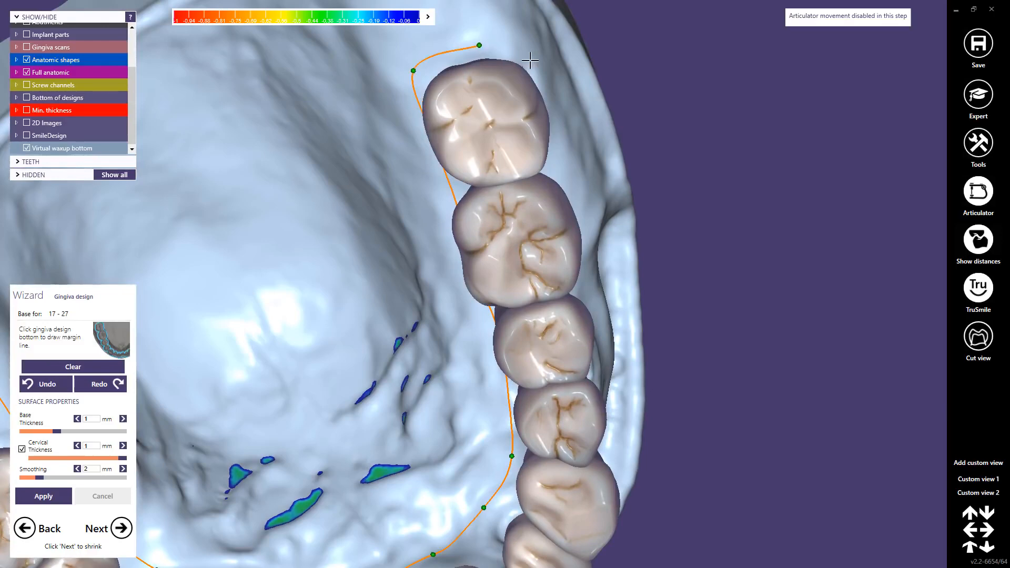
Step: Bring the margin line around that last molar and forward along the buccal side of the molars and premolars
right_click_drag(529, 61, 731, 279)
left_click(728, 280)
left_click_drag(729, 278, 682, 325)
left_click(612, 336)
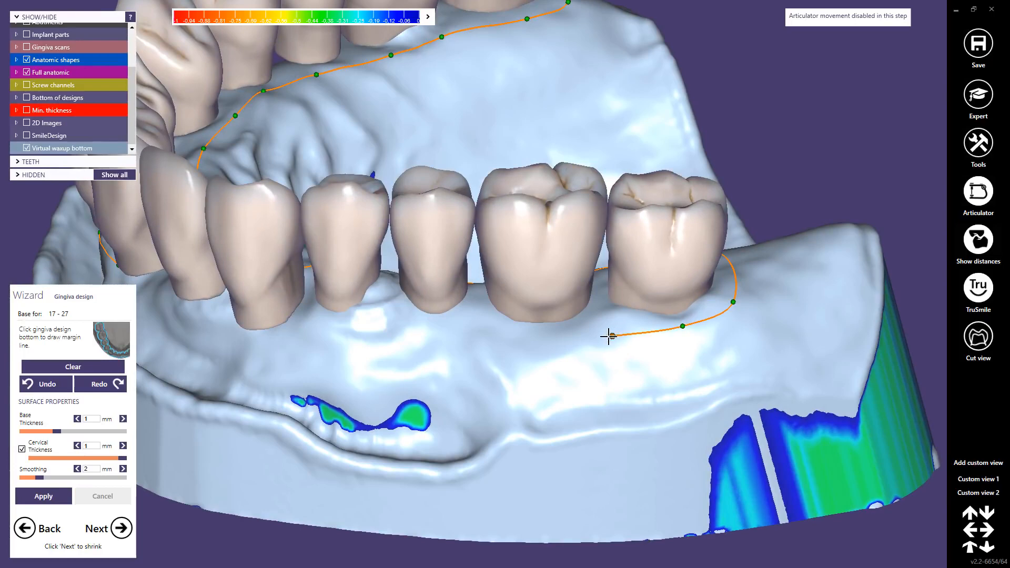
left_click(519, 343)
left_click(428, 335)
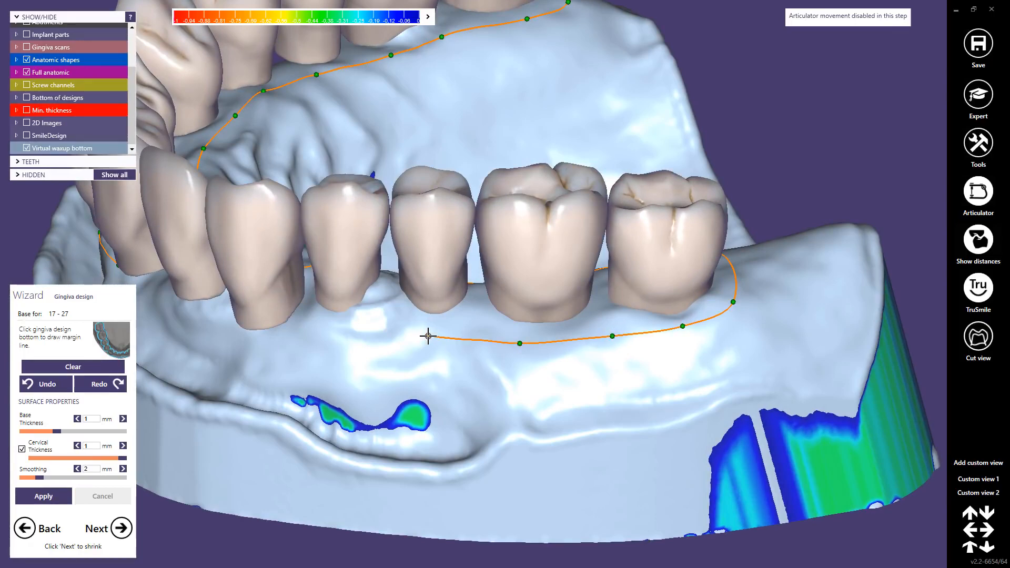
left_click(335, 338)
right_click_drag(327, 346, 368, 331)
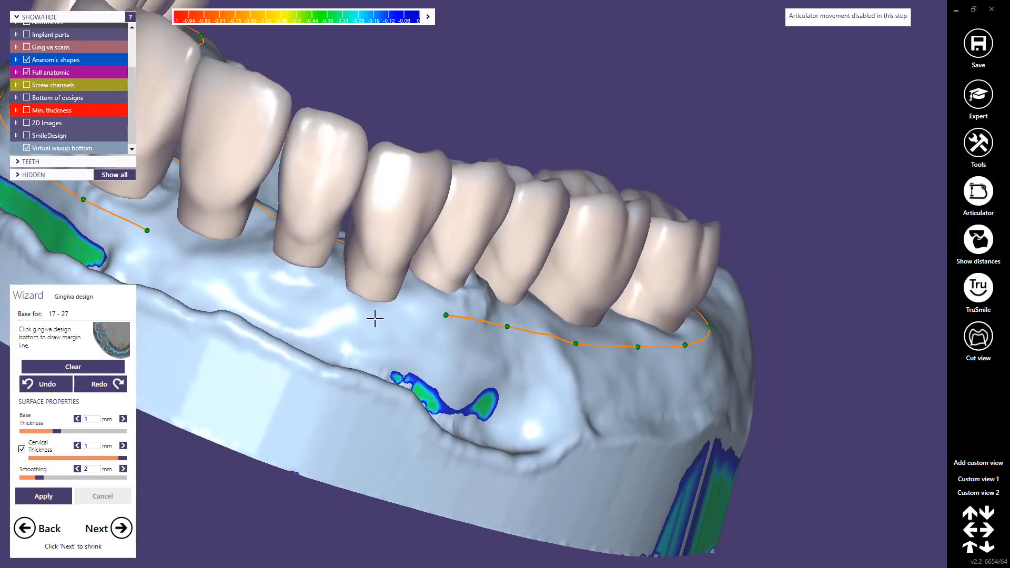
Step: Close the margin line on the labial side of the canine and incisors and generate the gingiva for teeth 17 to 27
left_click(380, 312)
left_click(290, 291)
left_click(206, 258)
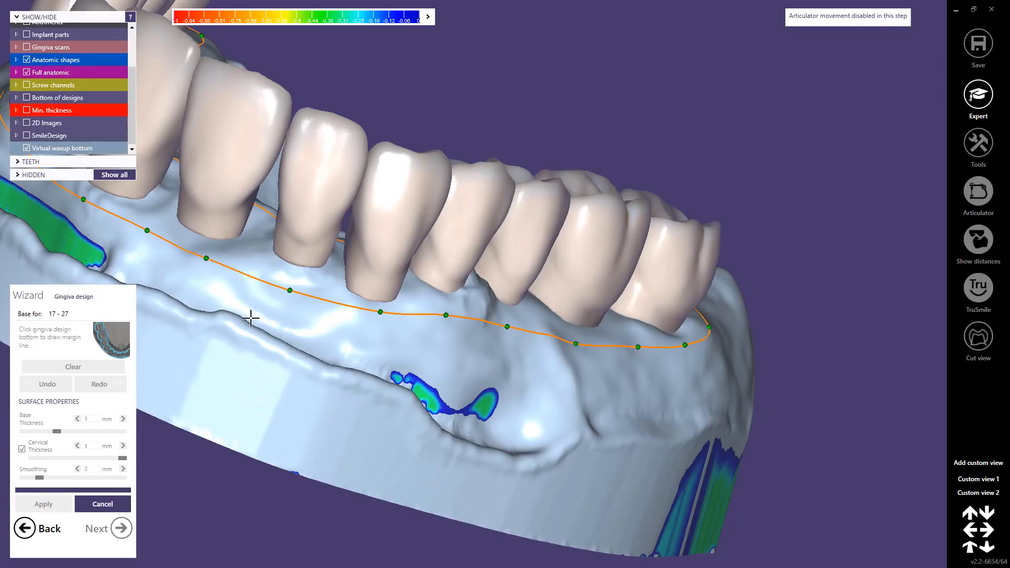
right_click_drag(358, 307, 325, 294)
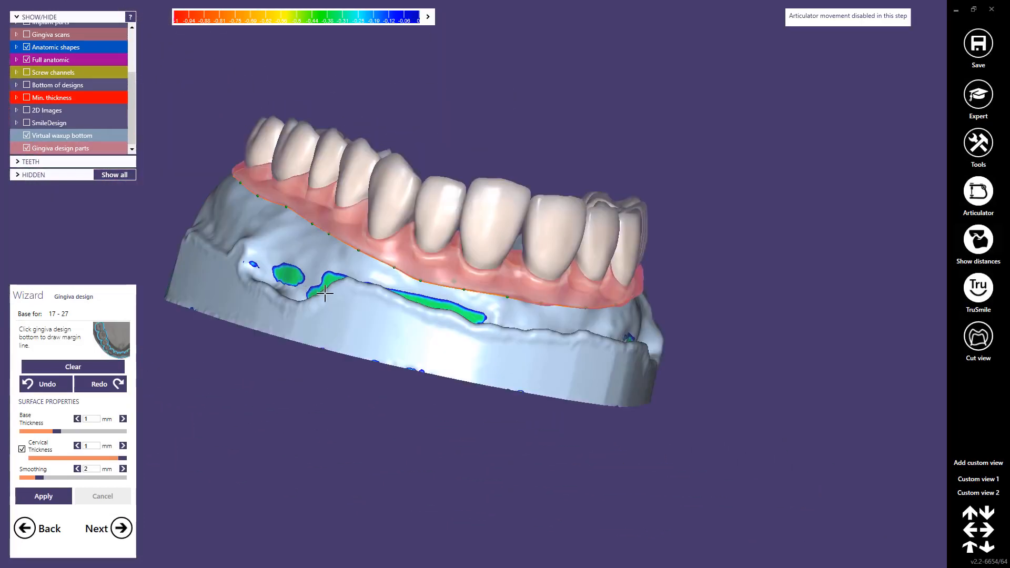
Step: Refine the labial gingiva margin by moving its line points closer to the necks of the front teeth
scroll(412, 283, "up", 5)
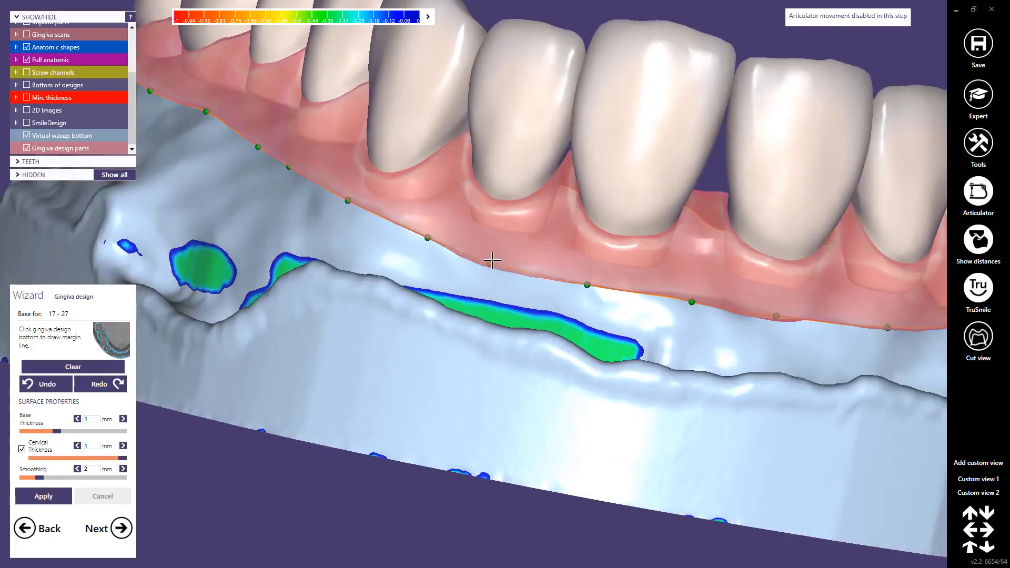
left_click(492, 260)
left_click_drag(427, 236, 423, 227)
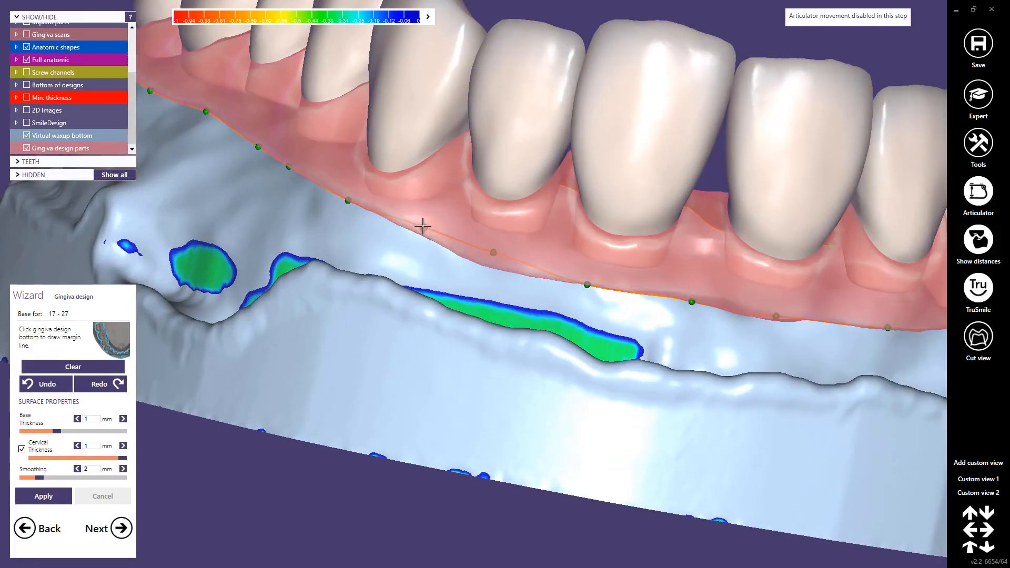
scroll(648, 293, "down", 3)
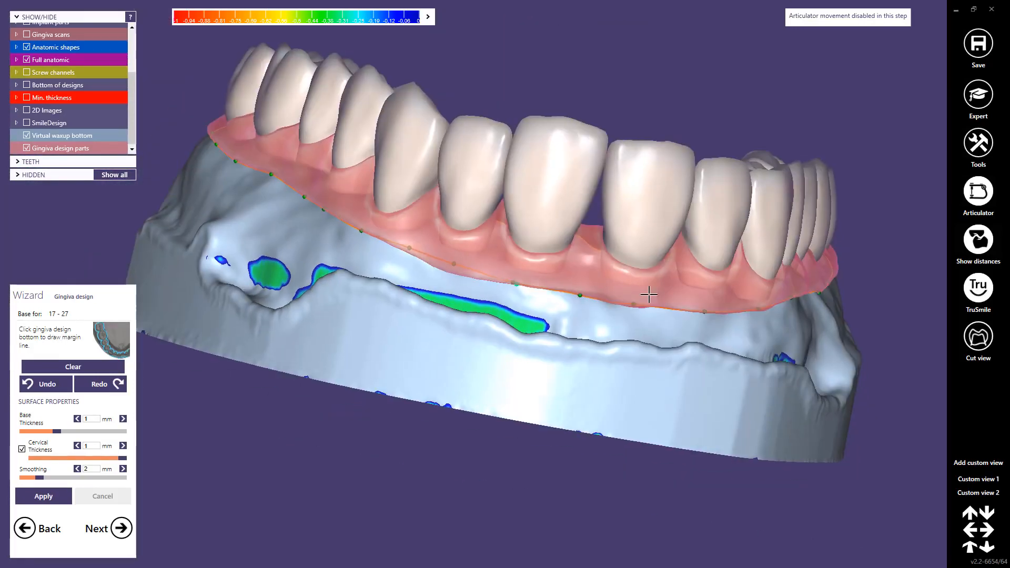
right_click_drag(647, 293, 667, 296)
scroll(668, 295, "up", 3)
left_click_drag(713, 301, 705, 297)
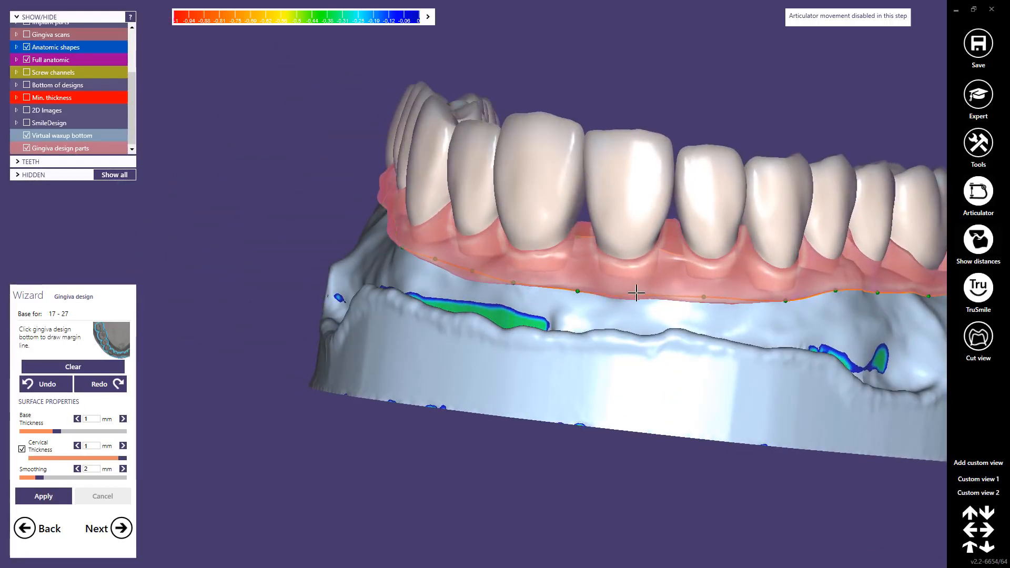
right_click_drag(713, 293, 737, 306)
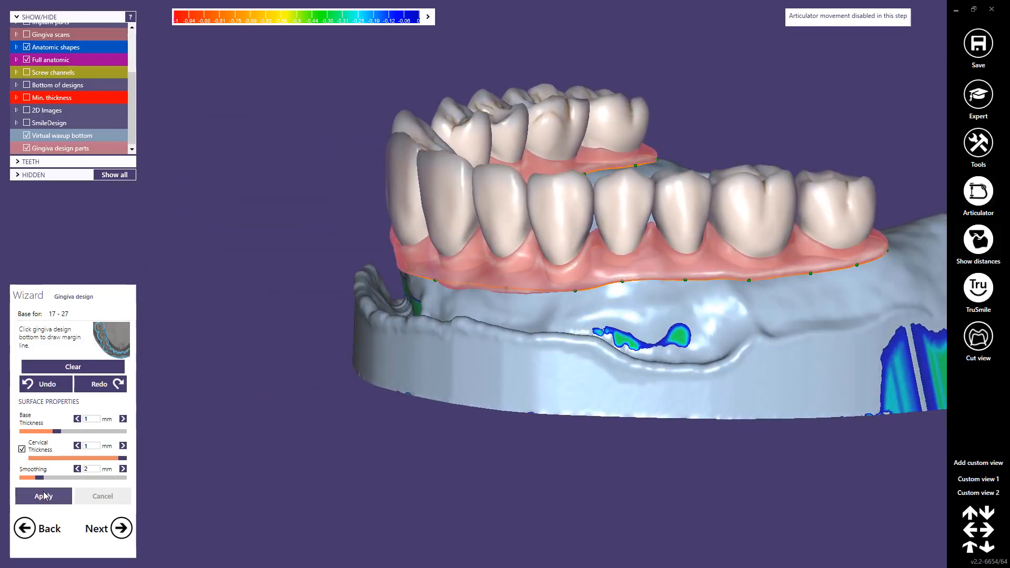
Step: Regenerate the gingiva for teeth 17 to 27 from the refined margin line and proceed to free-forming it
left_click(43, 496)
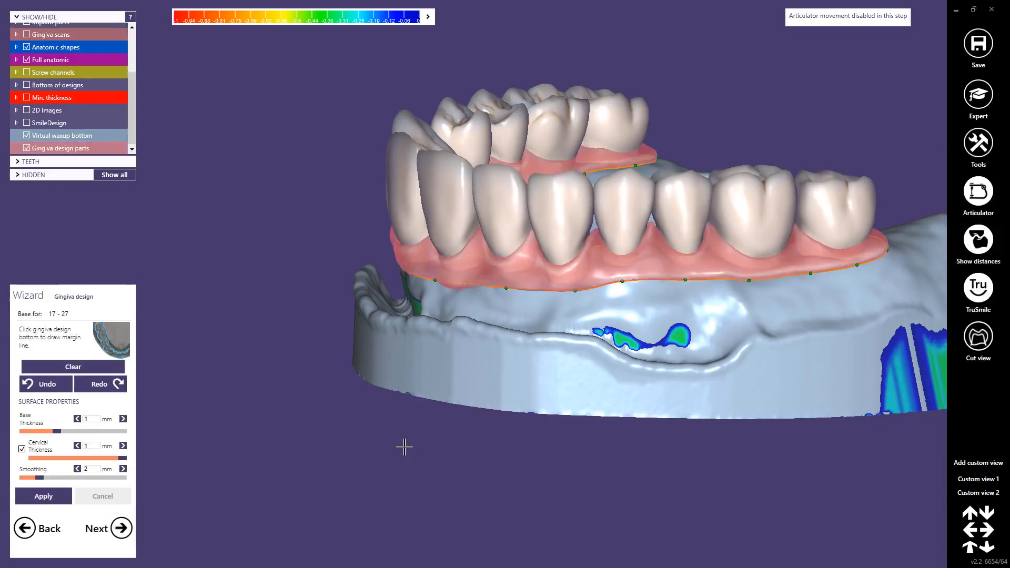
right_click_drag(474, 319, 476, 319)
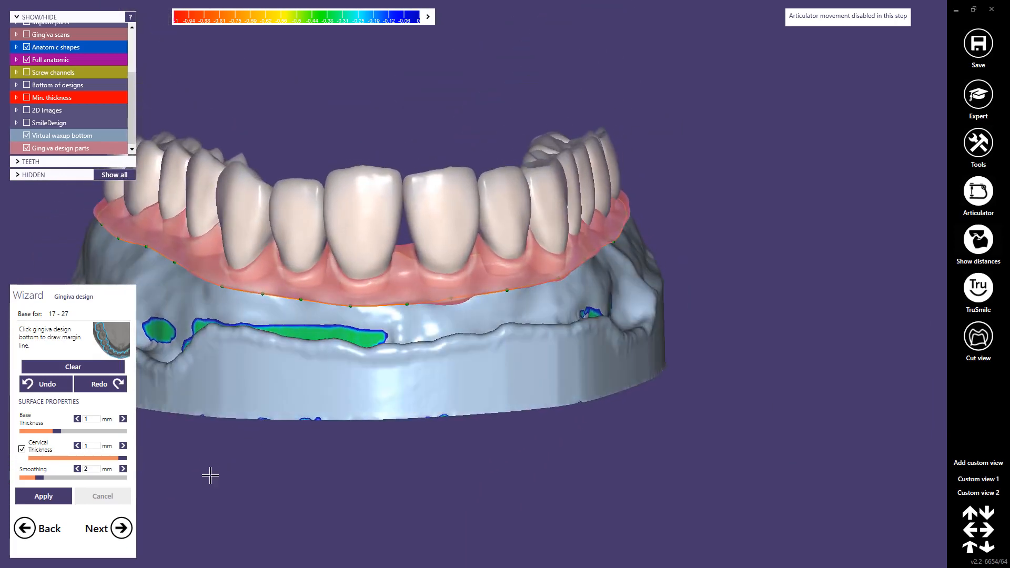
left_click(121, 529)
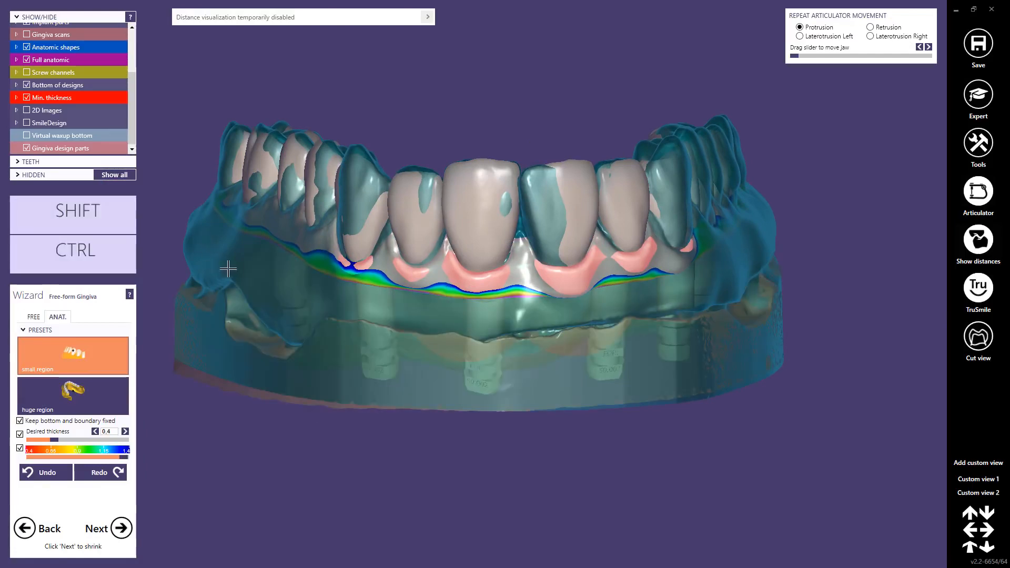
Step: Shape the labial gingiva by pulling up the papillae between the incisors and canines with the small-region anatomic tool
mouse_move(225, 267)
right_mouse_down()
mouse_move(252, 319)
mouse_move(476, 314)
right_mouse_up()
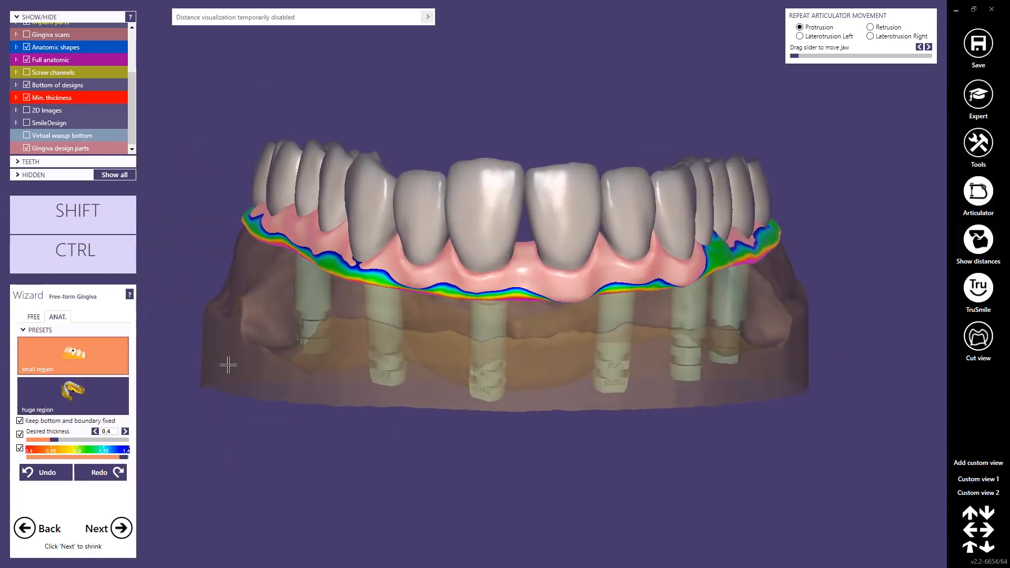
scroll(481, 262, "up", 3)
right_click_drag(562, 240, 563, 241)
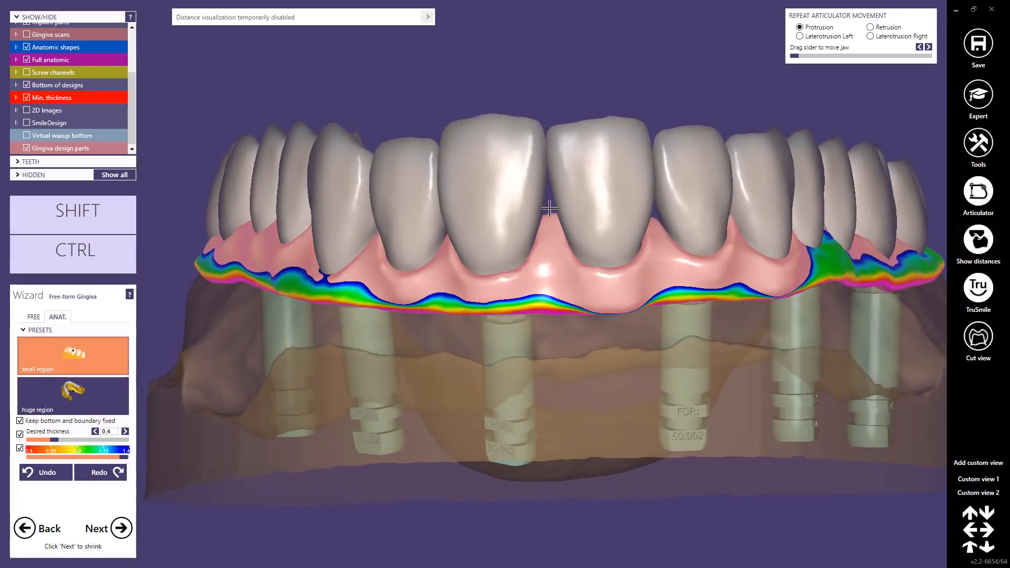
right_click_drag(623, 248, 749, 213)
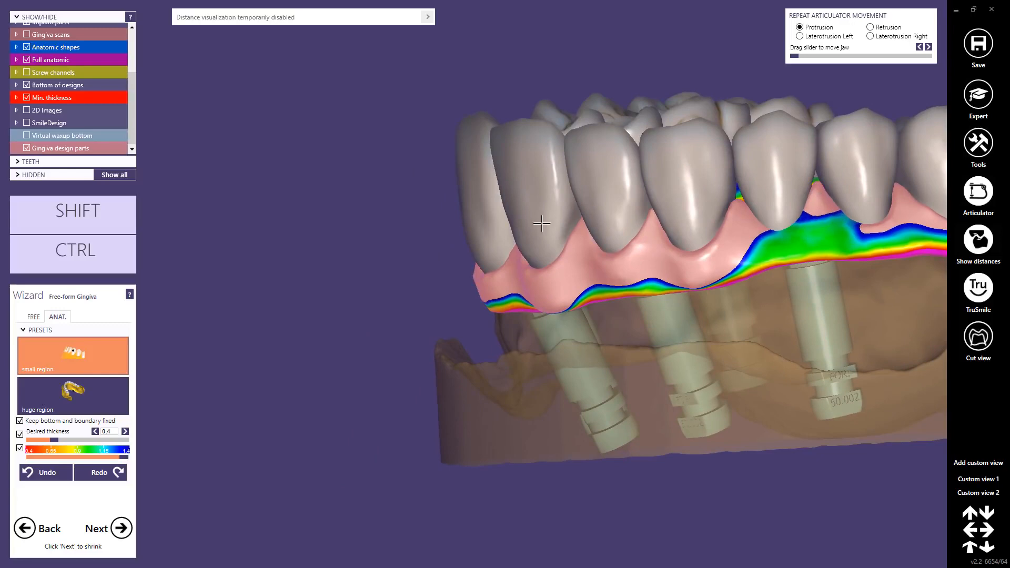
right_click_drag(541, 224, 478, 224)
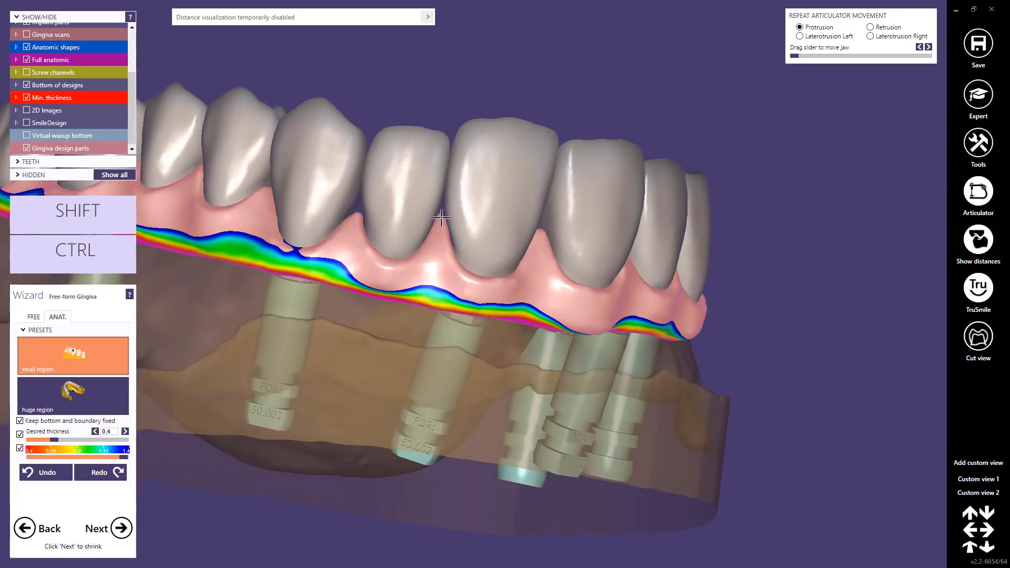
right_click_drag(296, 218, 398, 248)
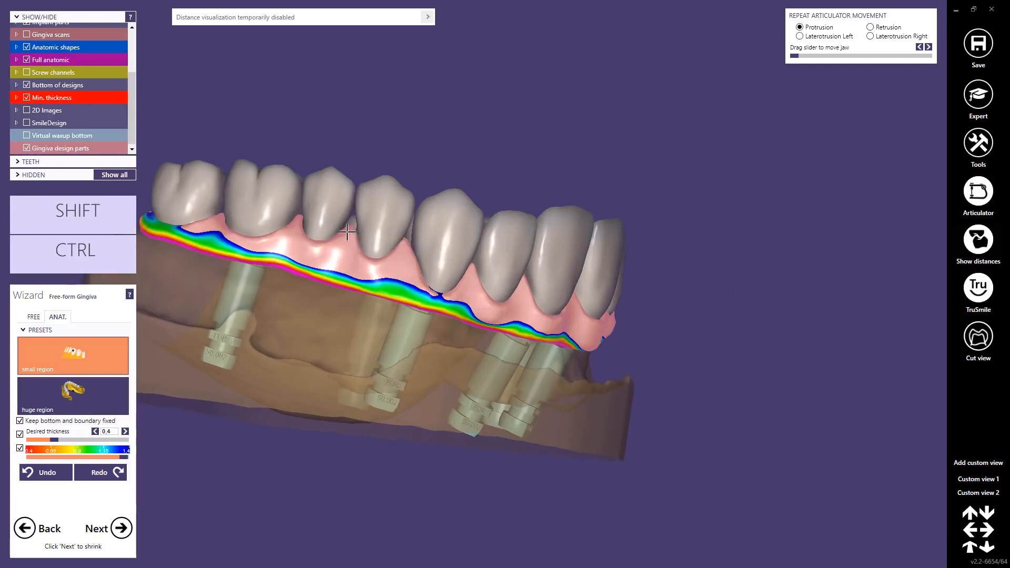
Step: Reshape the buccal gingiva papillae between the premolars and molars back to the last molar
scroll(468, 276, "up", 5)
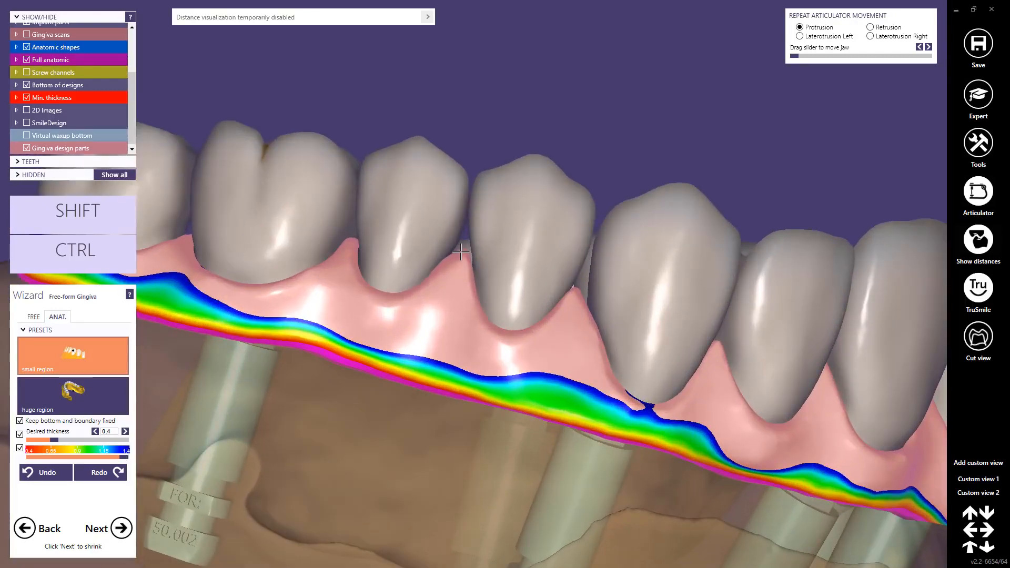
left_click_drag(347, 243, 343, 235)
scroll(340, 237, "down", 2)
right_click_drag(279, 238, 317, 262)
scroll(320, 262, "up", 3)
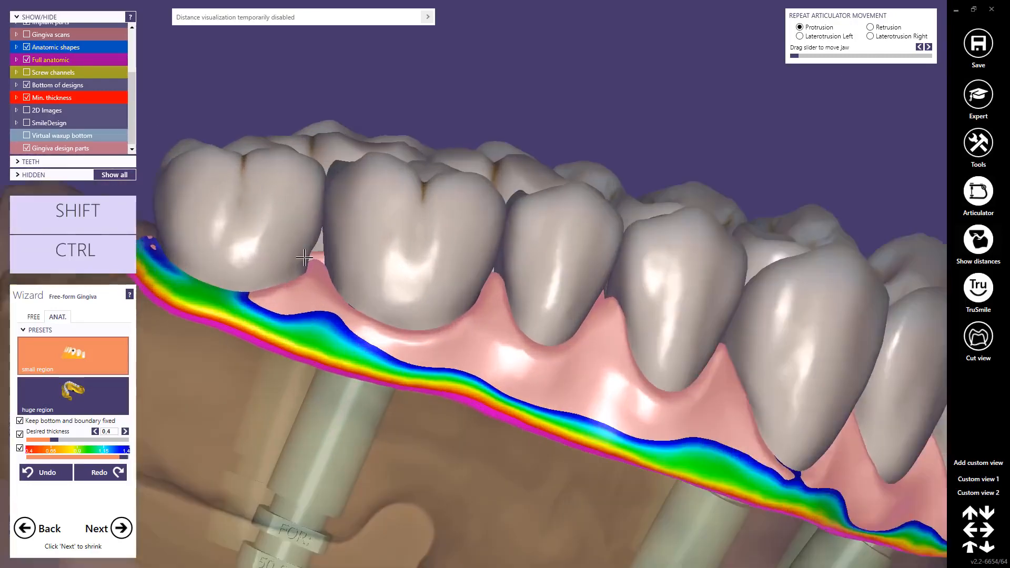
left_click_drag(322, 263, 322, 244)
scroll(301, 265, "down", 3)
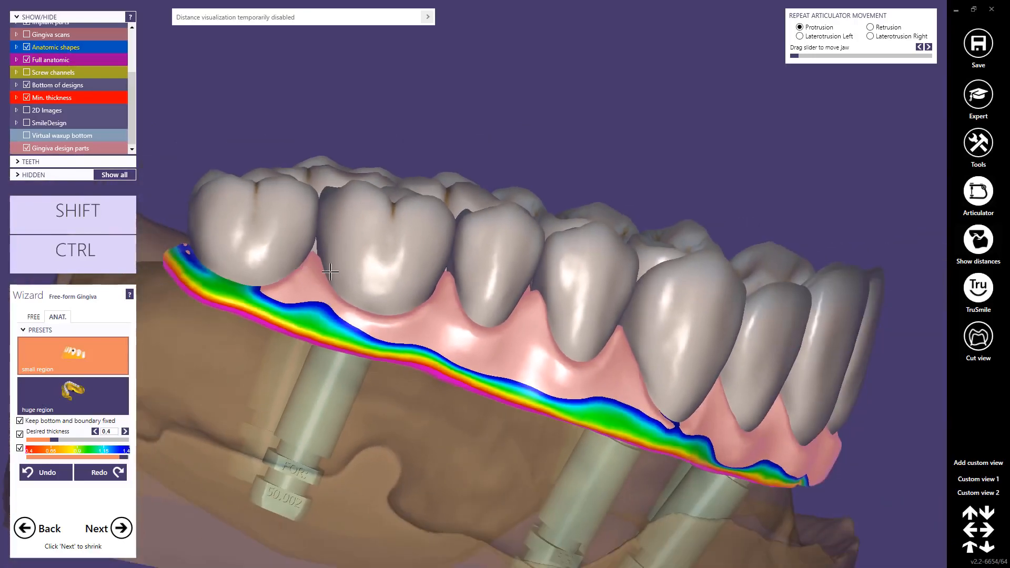
Step: Pull the palatal gingiva further into the spaces between the molars and premolars on the same side
right_click_drag(303, 263, 429, 316)
scroll(431, 305, "up", 3)
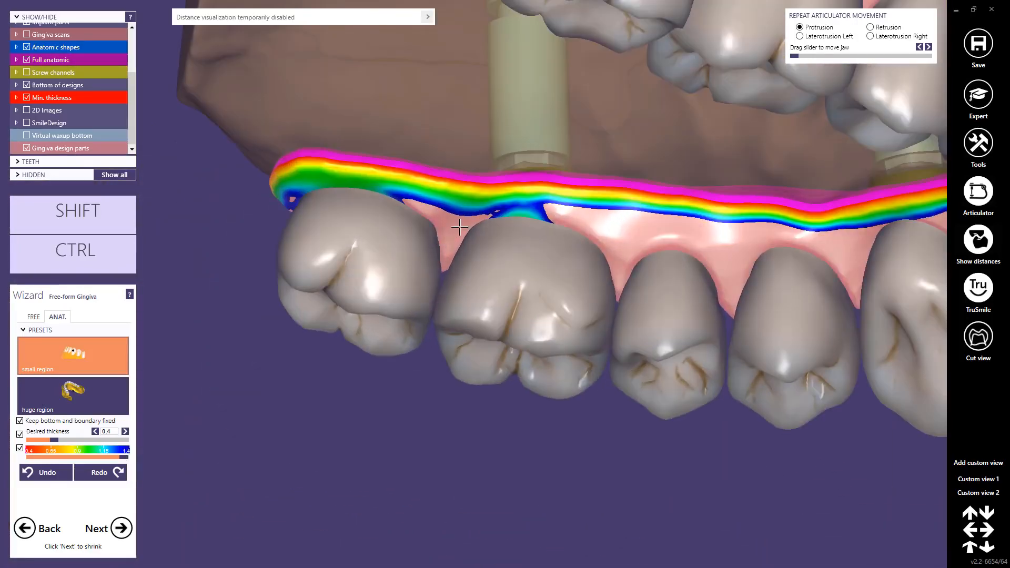
left_click_drag(460, 229, 457, 246)
left_click_drag(618, 245, 617, 261)
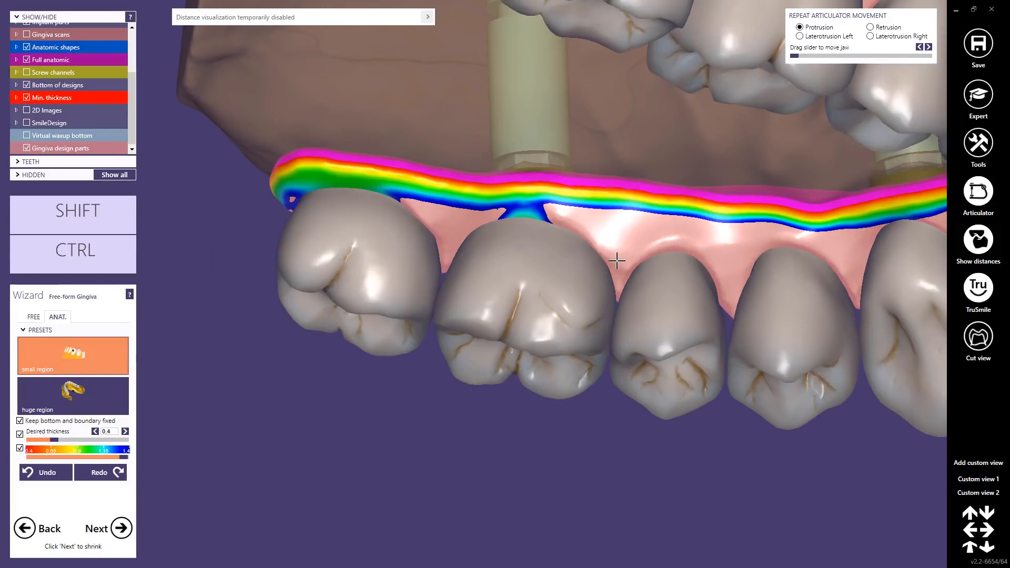
left_click_drag(723, 259, 719, 277)
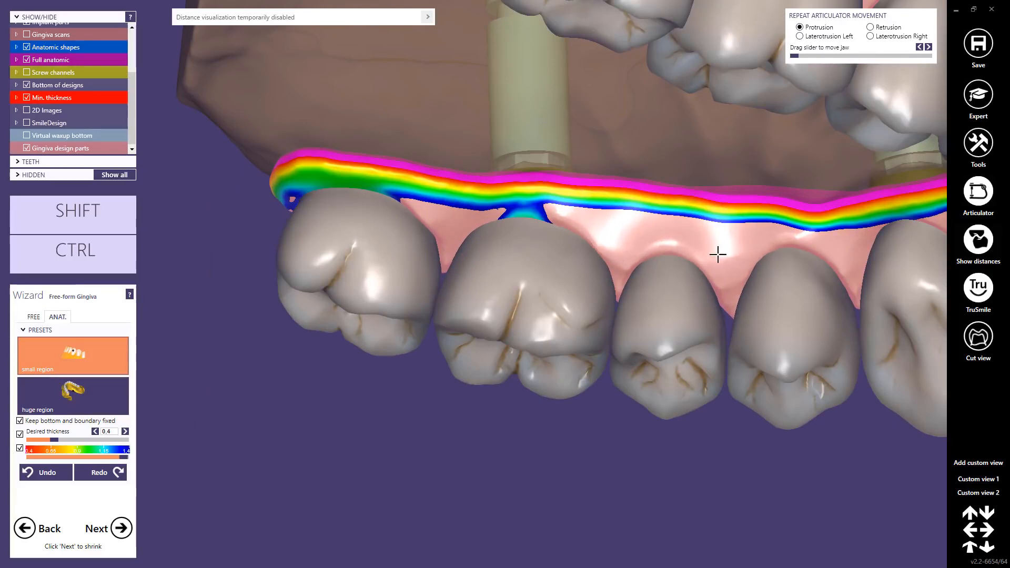
right_click_drag(779, 248, 723, 255)
Step: Extend the palatal papillae between the first premolar, canine and lateral incisor and continue around the arch
left_click_drag(571, 275, 578, 310)
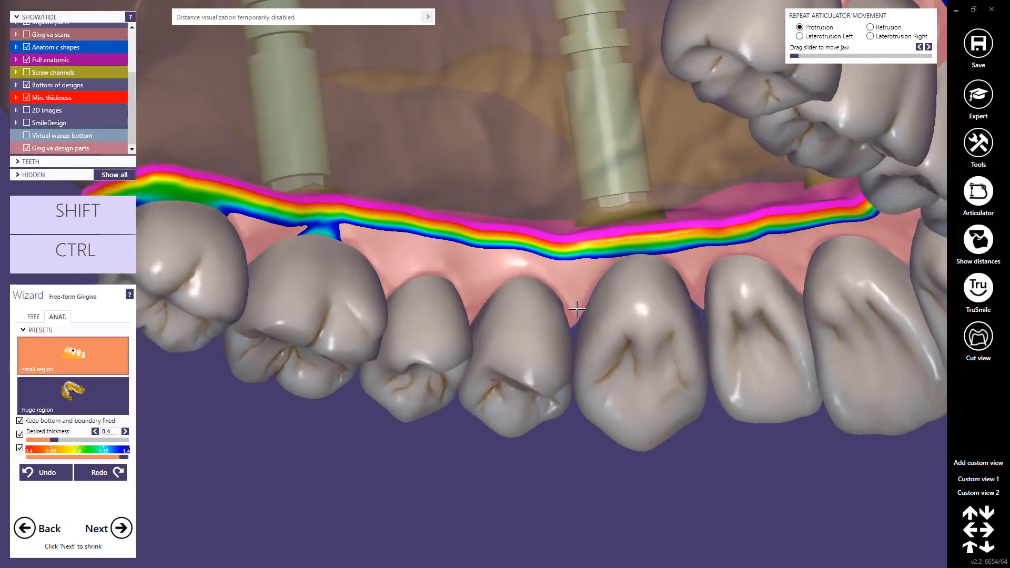
left_click_drag(697, 257, 693, 288)
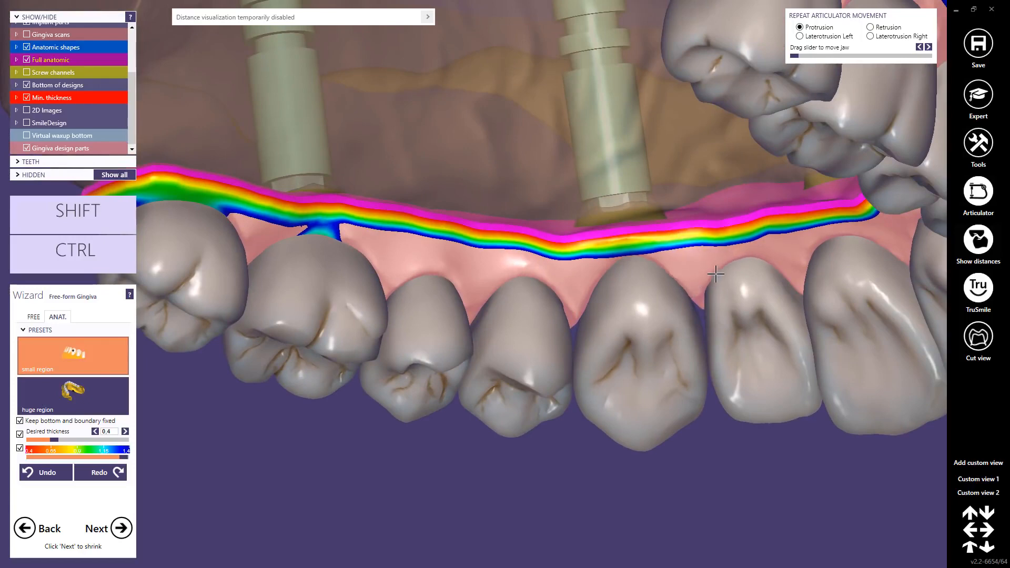
scroll(716, 274, "down", 3)
right_click_drag(716, 274, 699, 306)
middle_click(605, 162)
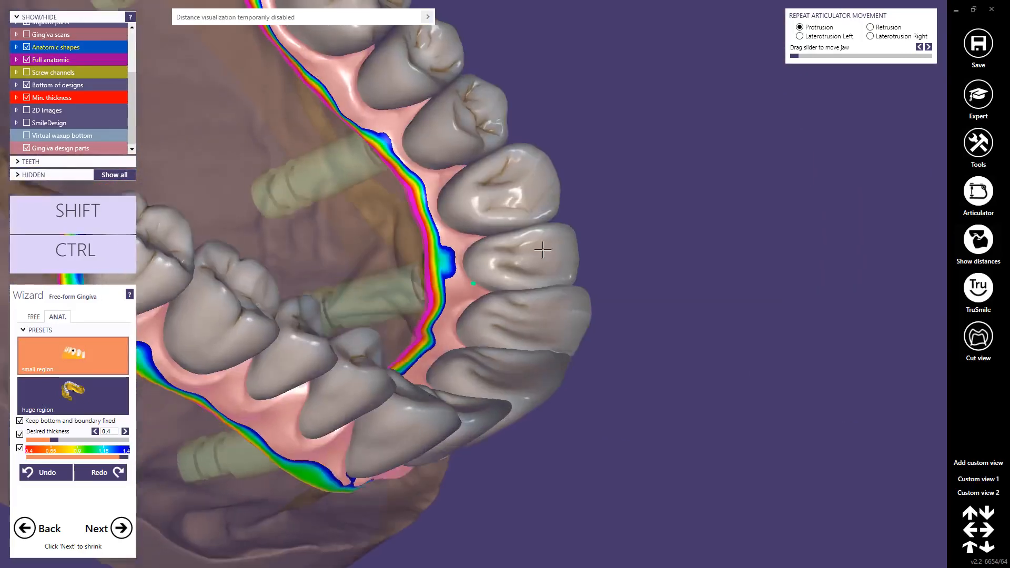
right_click_drag(543, 250, 430, 160)
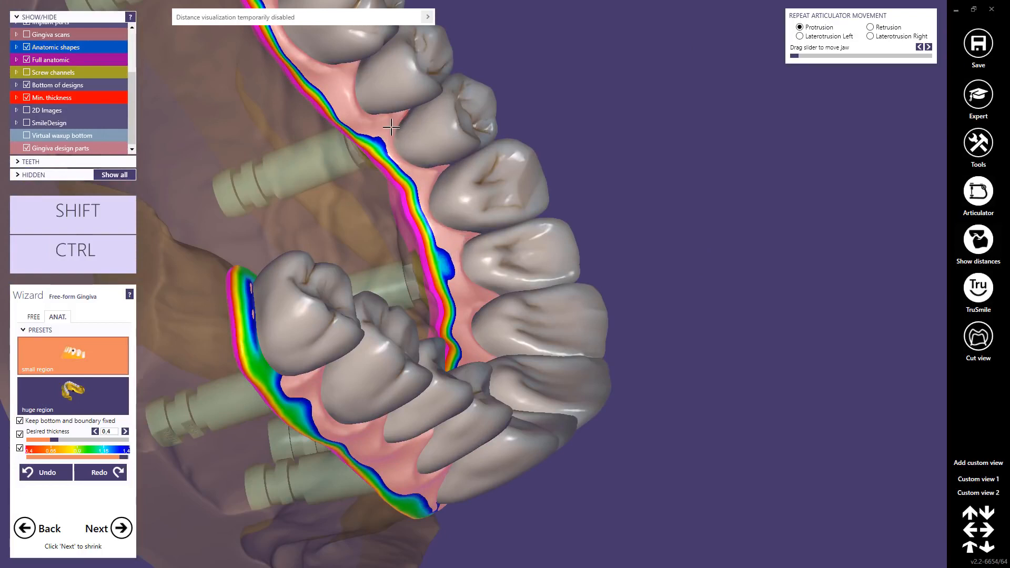
right_click_drag(394, 124, 331, 95)
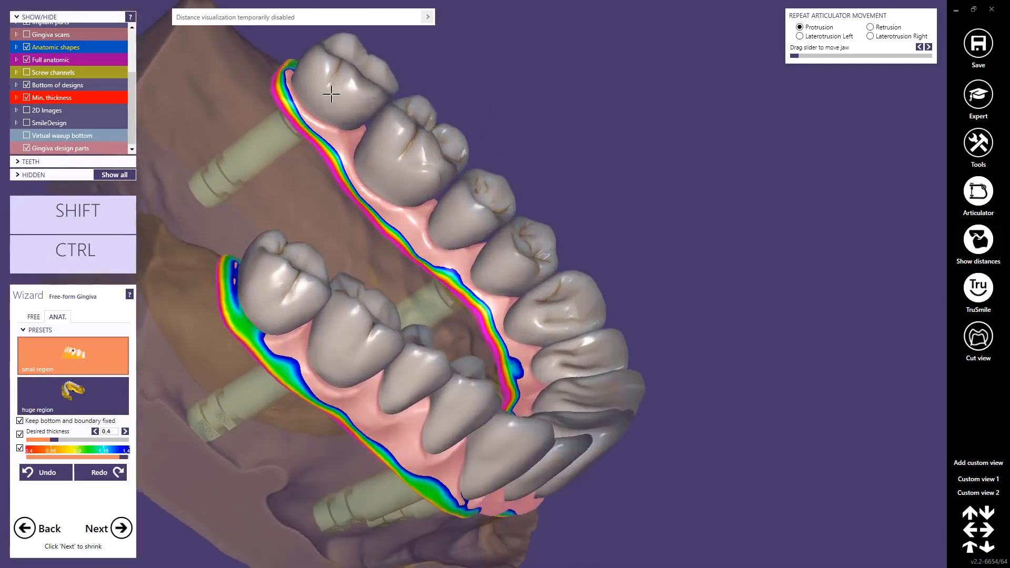
Step: Accept the free-formed gingiva and select the thimble cutback design for shrinking the teeth
scroll(331, 95, "up", 1)
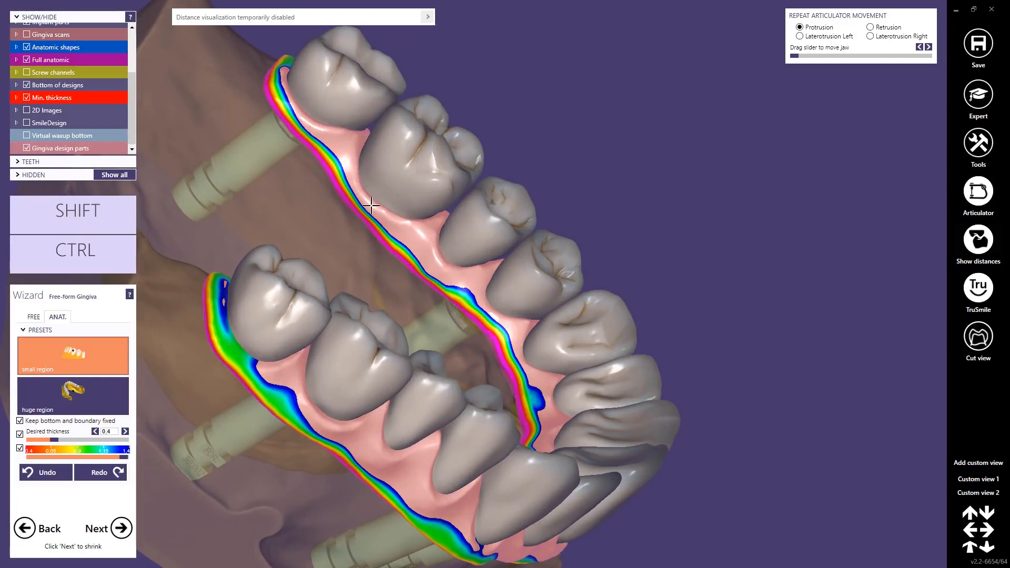
scroll(376, 208, "down", 5)
right_click_drag(375, 208, 179, 466)
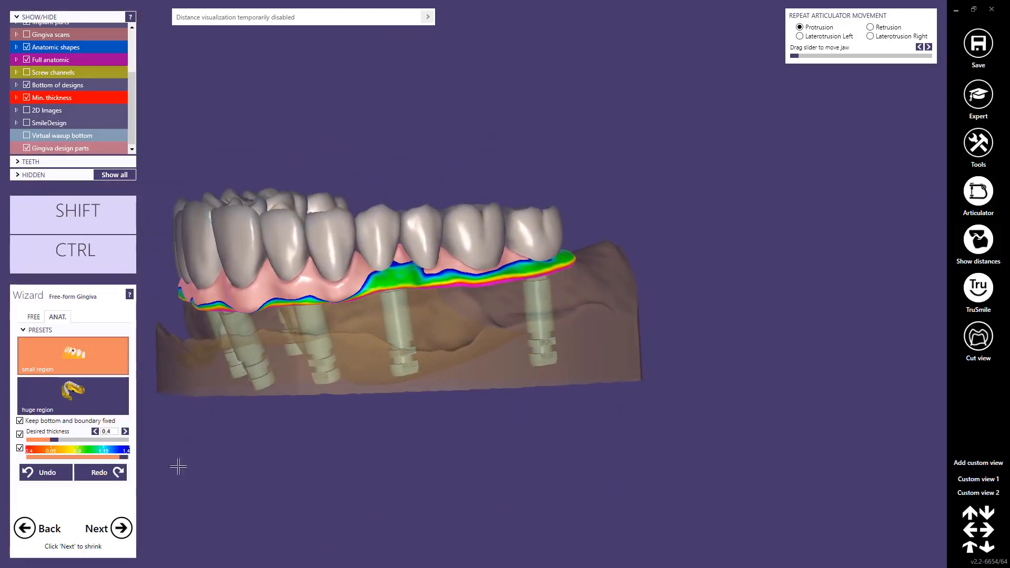
left_click(120, 529)
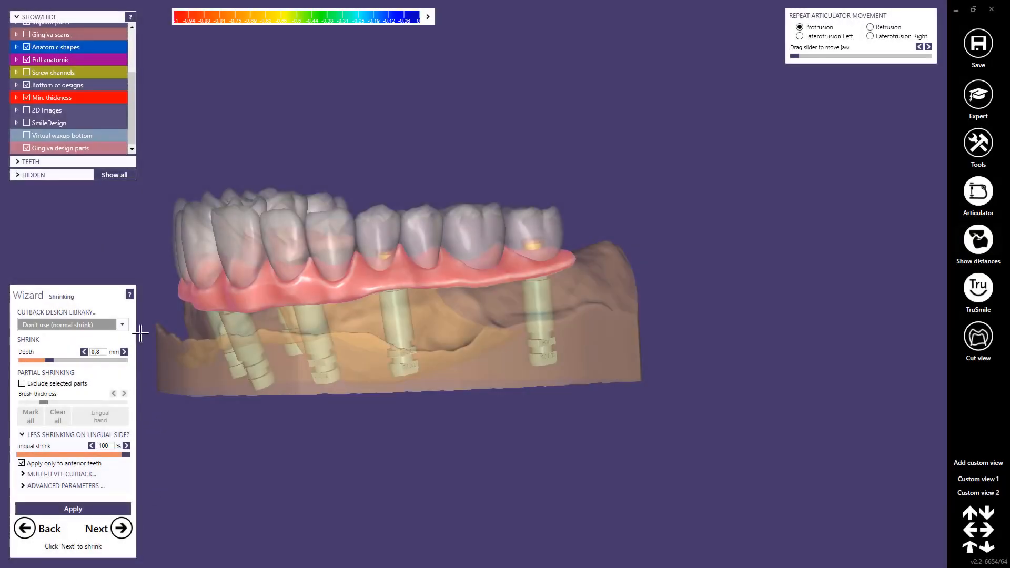
left_click(122, 325)
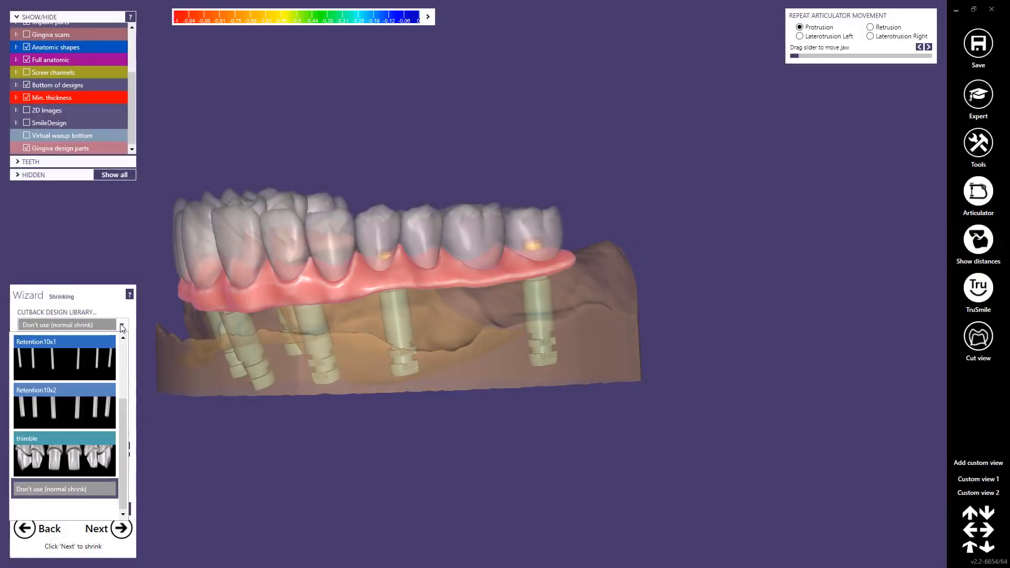
left_click(58, 460)
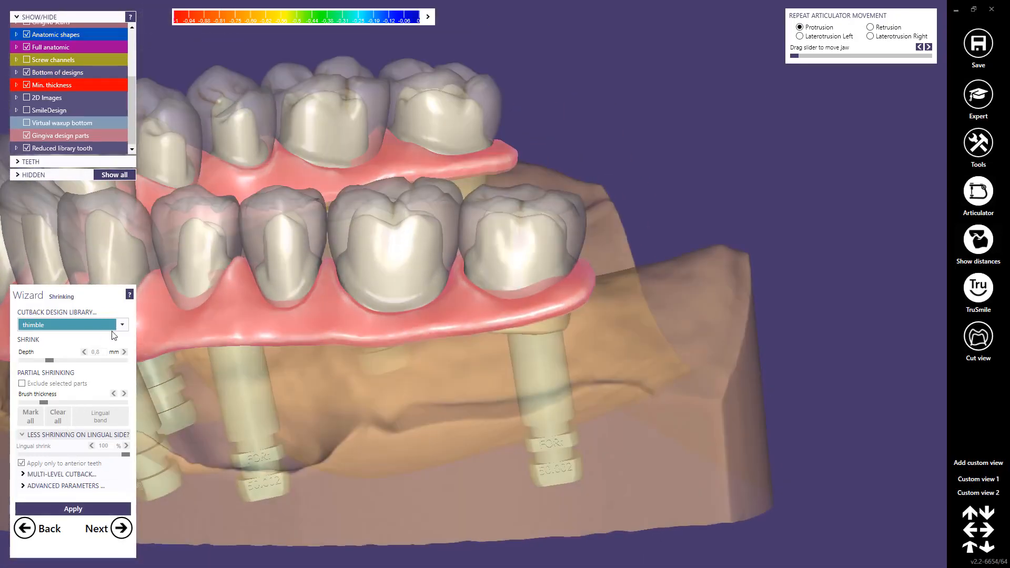
Step: Switch to expert mode and use Tooth Placement to raise the last molar occlusally and adjust its tilt
left_click(977, 97)
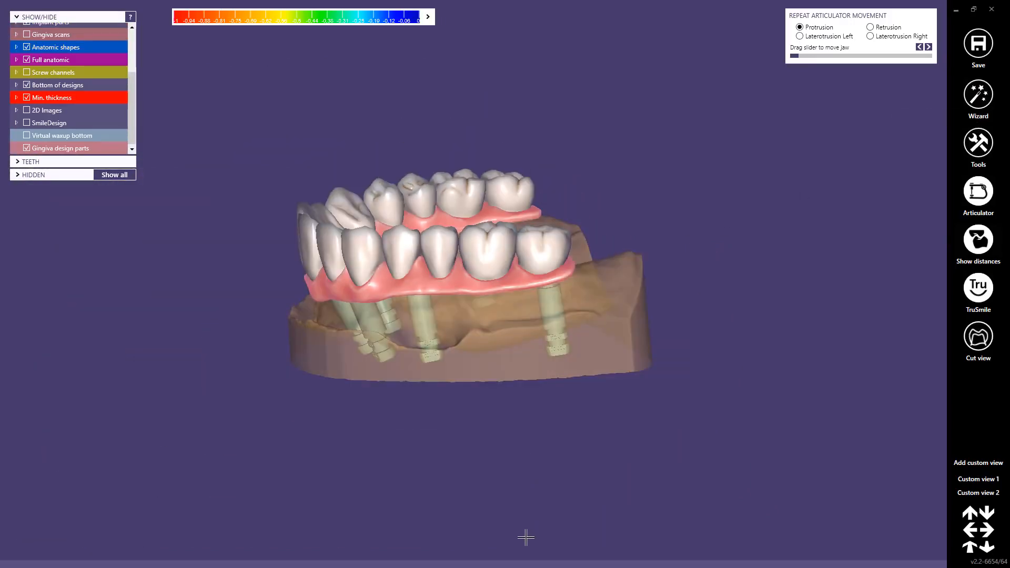
mouse_move(520, 565)
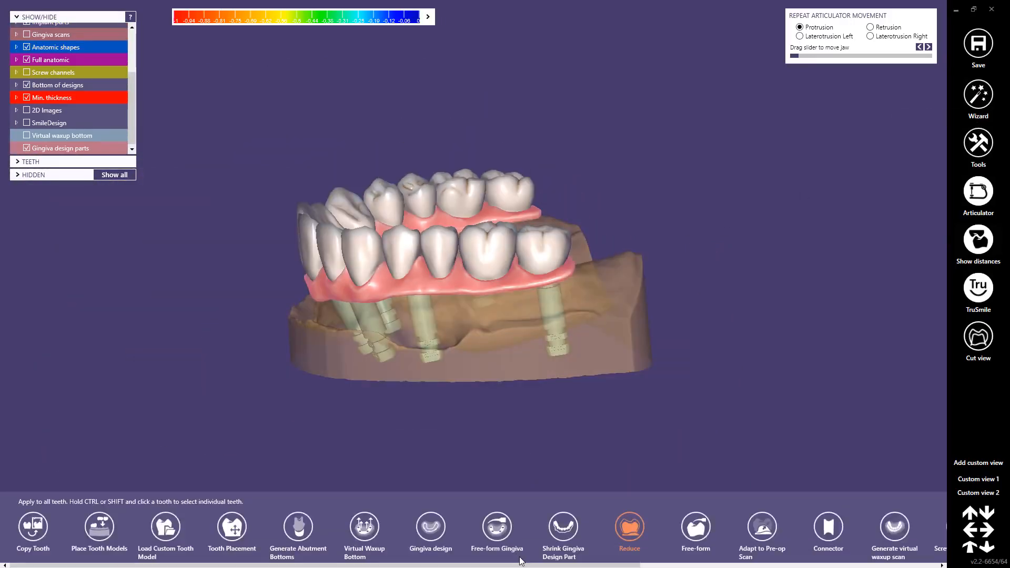
left_click(232, 526)
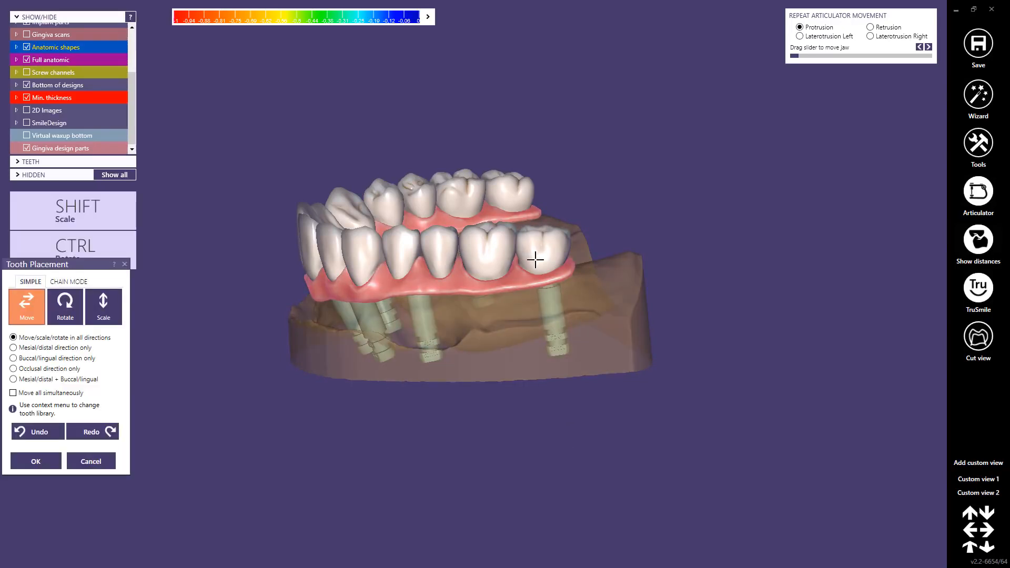
right_click_drag(535, 260, 538, 256)
scroll(540, 253, "up", 6)
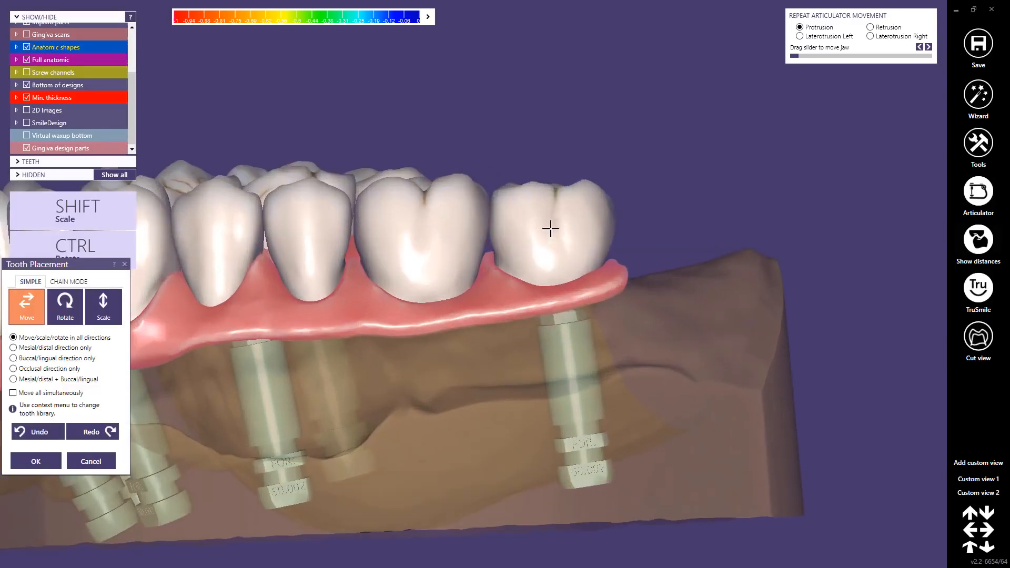
left_click_drag(551, 219, 560, 191)
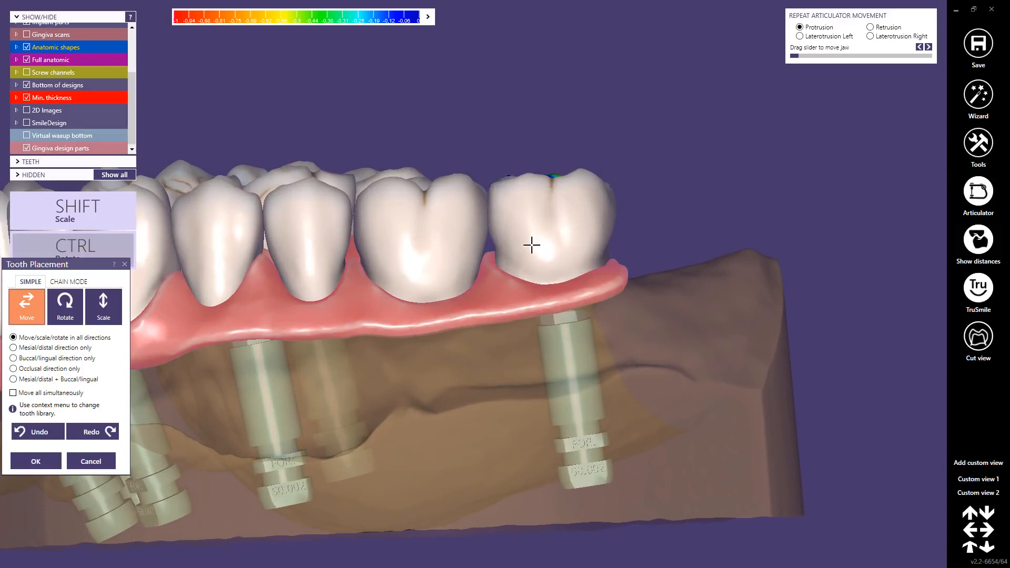
left_click_drag(531, 245, 557, 264, "ctrl")
left_click_drag(605, 196, 603, 201, "ctrl")
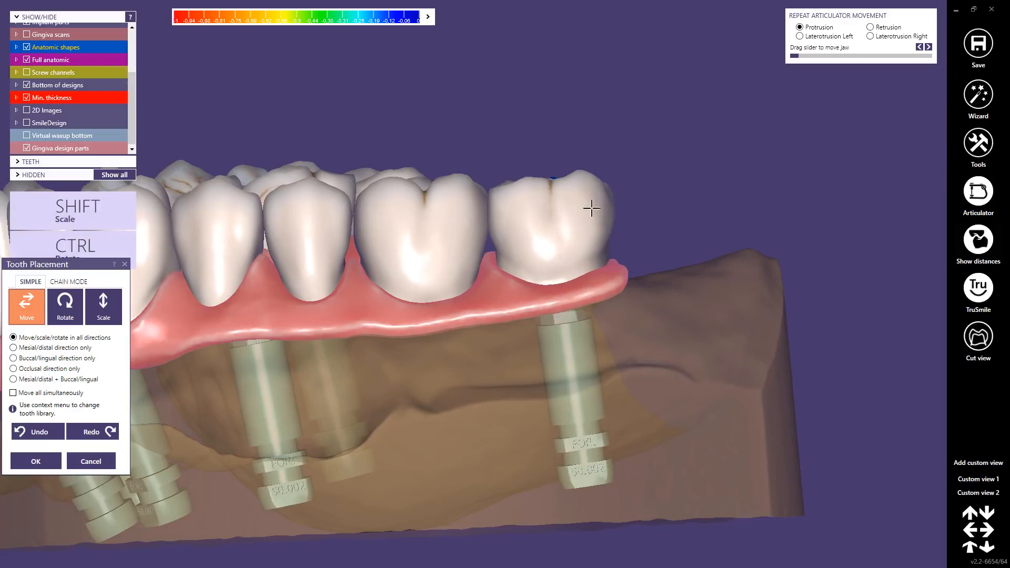
right_click_drag(591, 209, 563, 230)
Step: Rotate the last molar on the opposite side slightly and accept the tooth placement changes
scroll(442, 245, "down", 3)
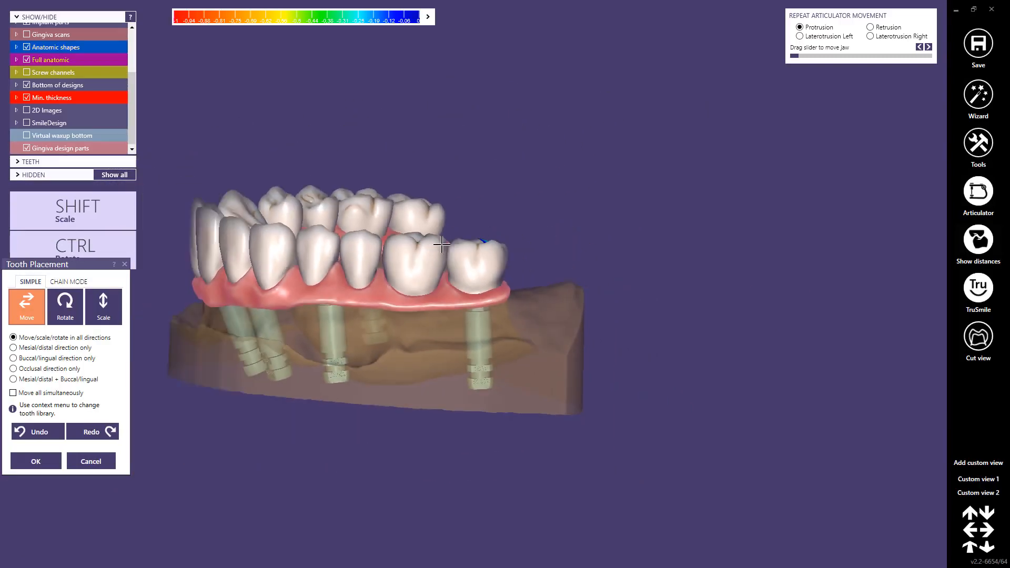
right_click_drag(442, 245, 576, 287)
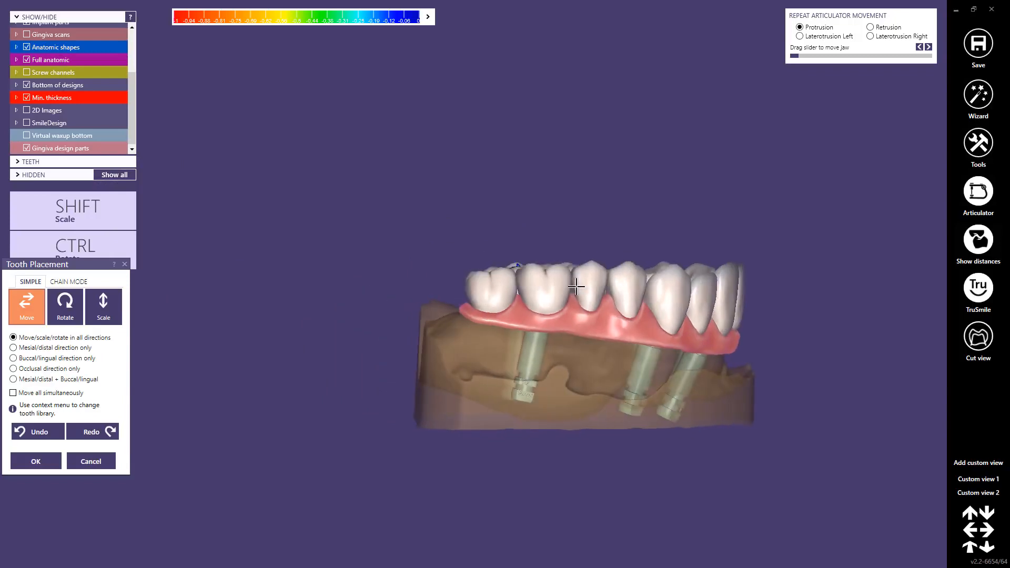
scroll(576, 287, "up", 3)
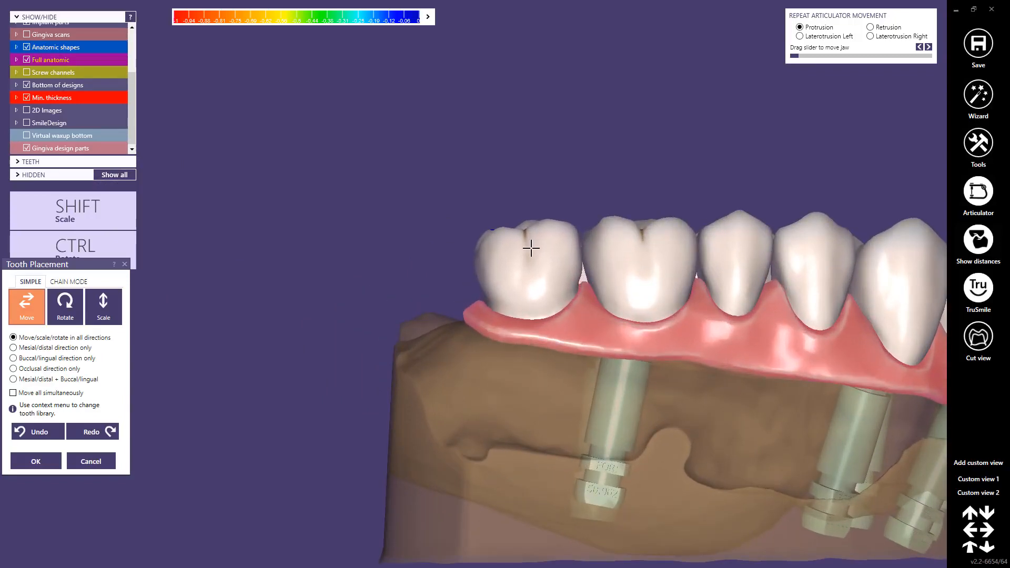
key("ctrl")
left_click_drag(488, 244, 490, 241, "ctrl")
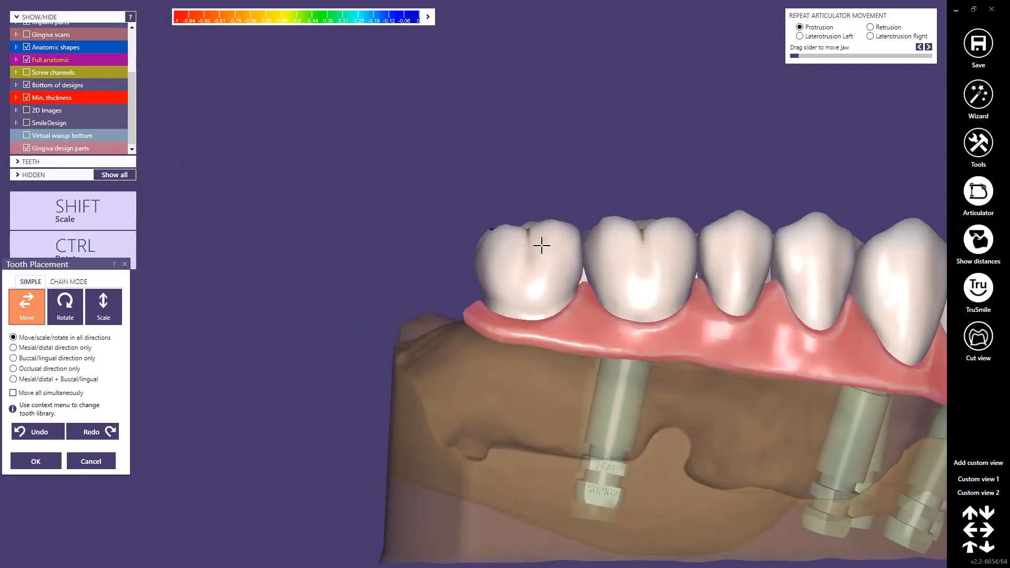
left_click(51, 456)
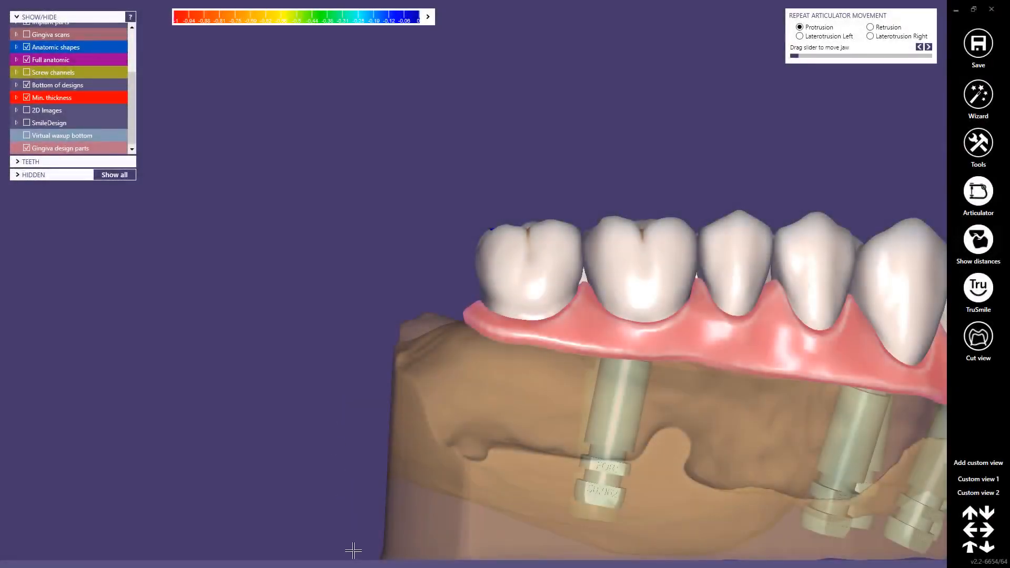
Step: Free-form the teeth by adapting them occlusally with dynamic occlusion at 0.1 mm distance, cutting the intersections, and accept
mouse_move(353, 550)
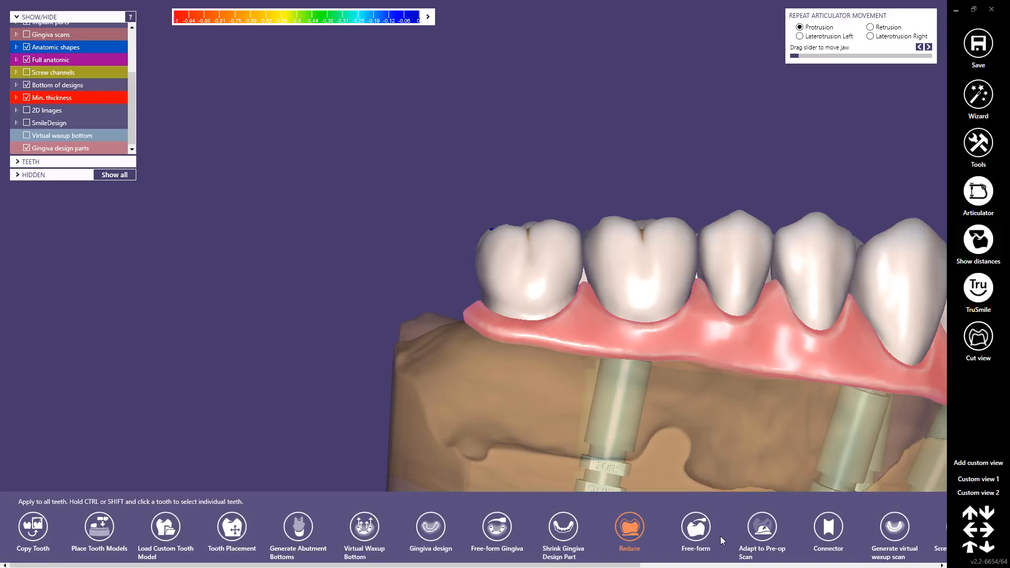
left_click(693, 535)
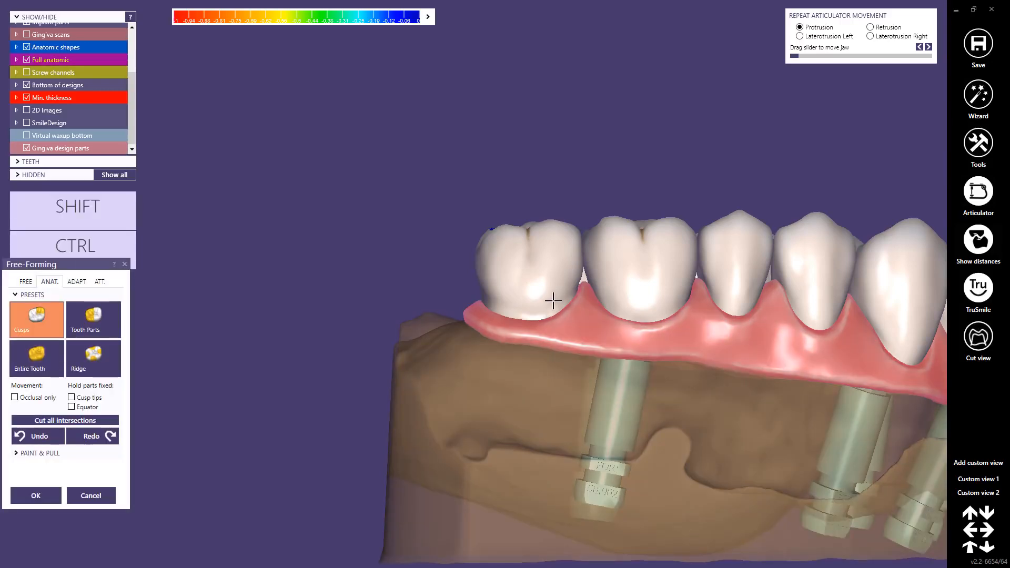
right_click_drag(563, 289, 544, 241)
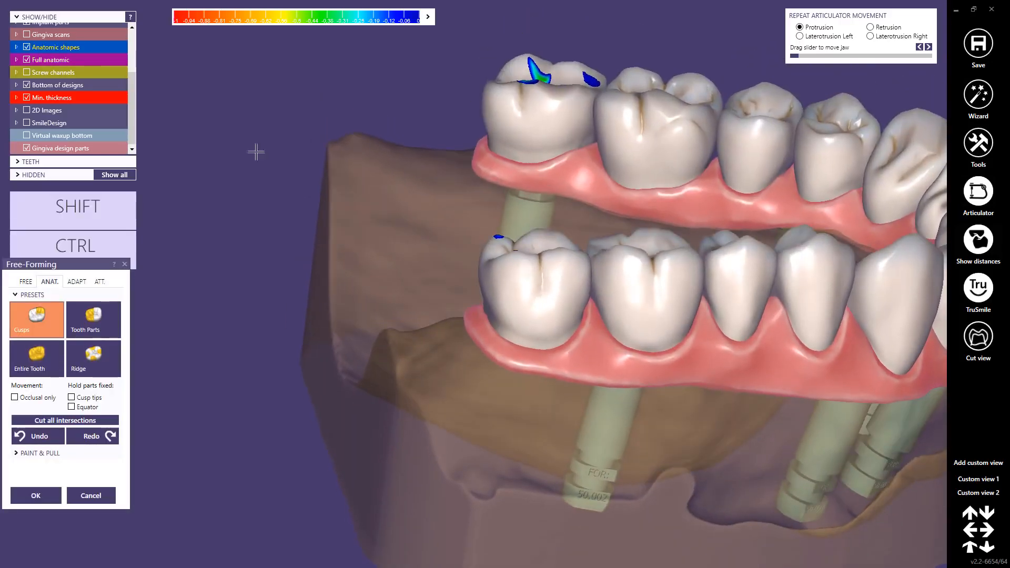
left_click(75, 285)
left_click(65, 309)
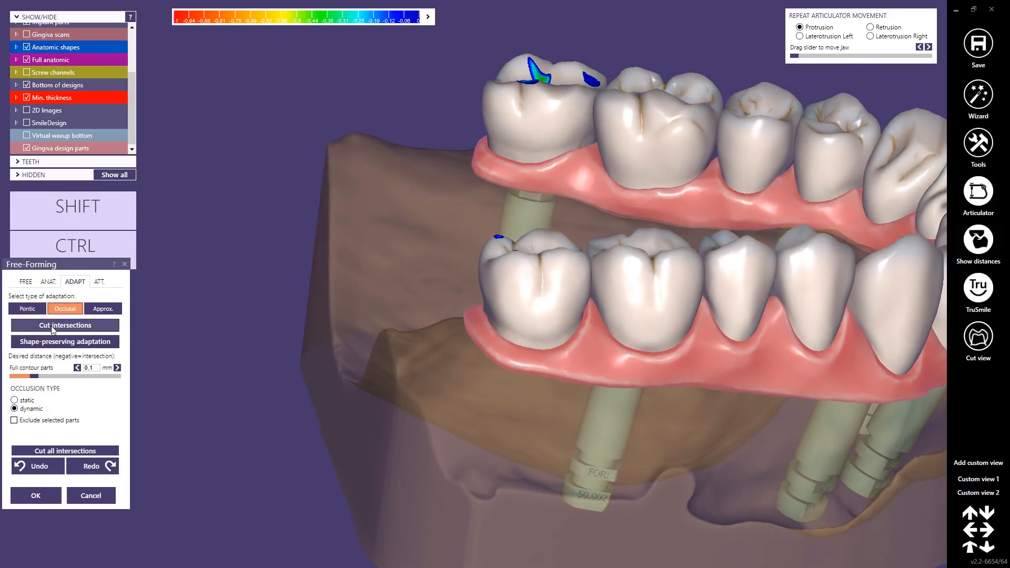
left_click(54, 328)
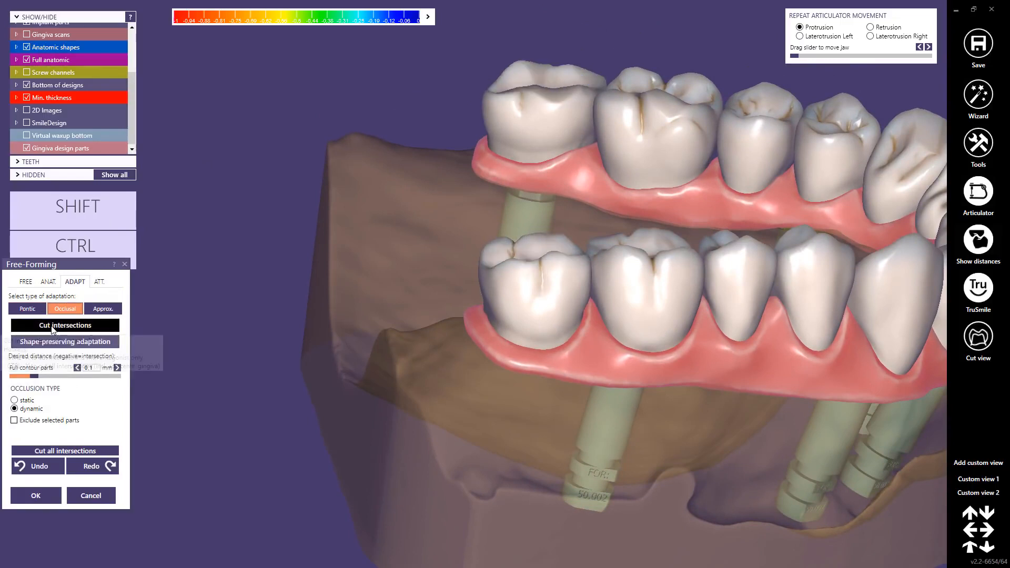
left_click(32, 494)
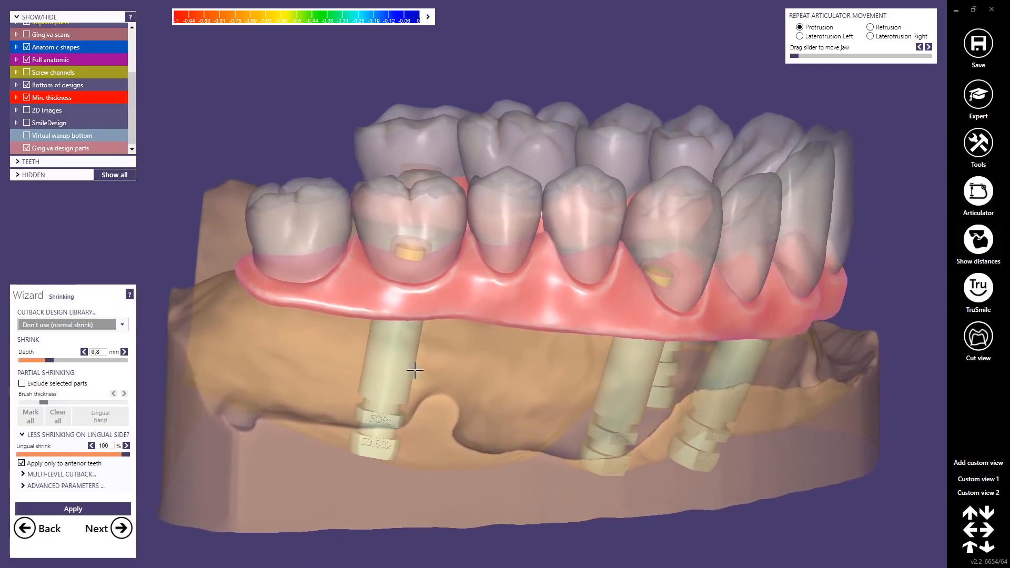
Step: Shrink the teeth with the thimble cutback design and continue to free-forming
left_click(105, 325)
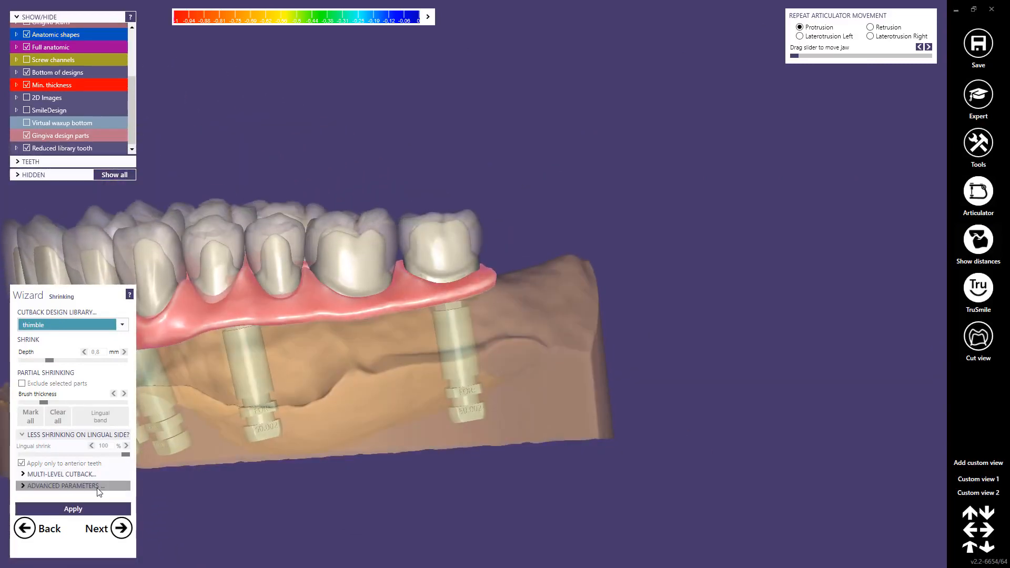
left_click(74, 510)
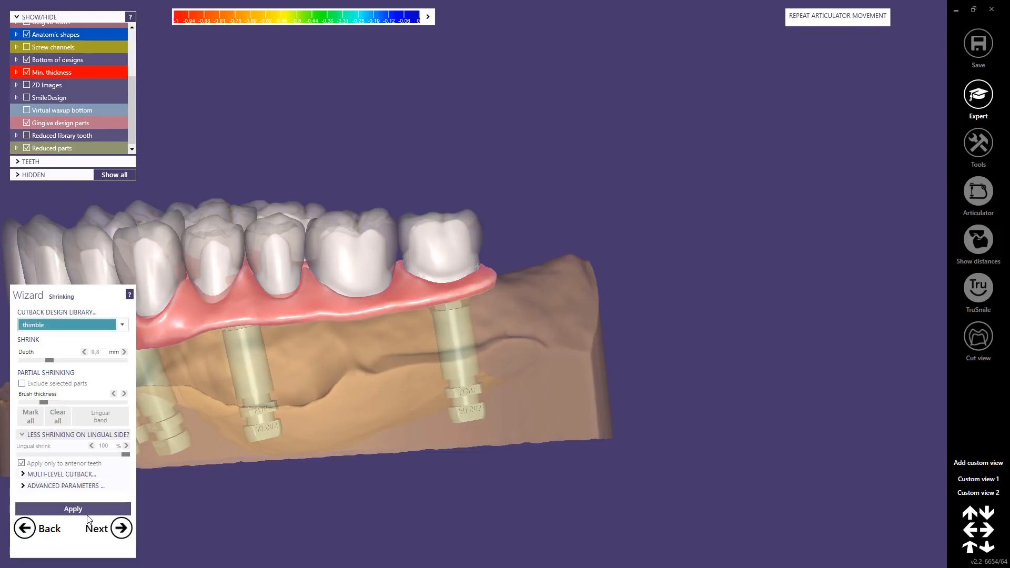
left_click(120, 529)
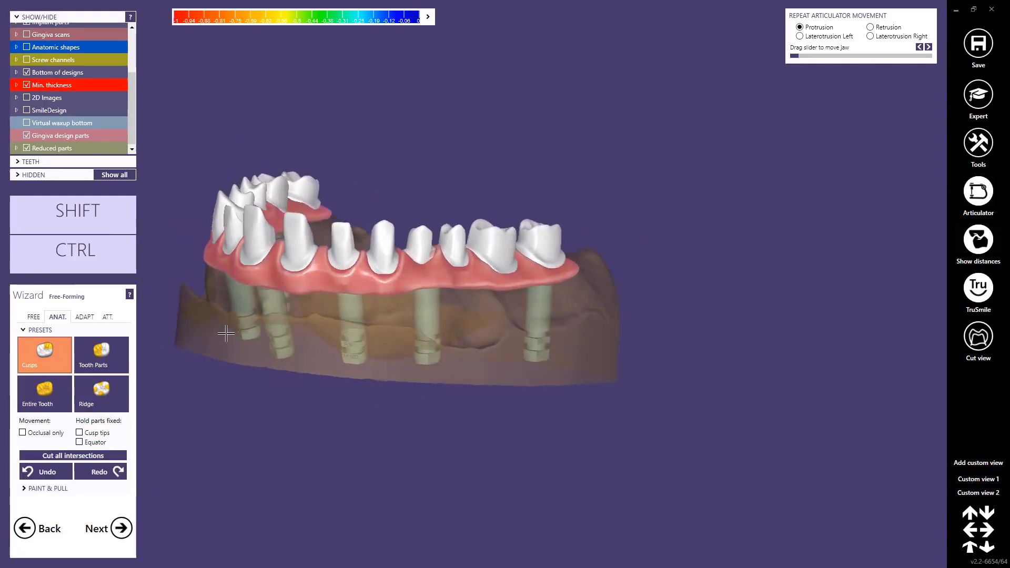
Step: Switch to expert mode and use Tooth Placement to nudge the reduced first molar and both premolars into better positions
left_click(968, 95)
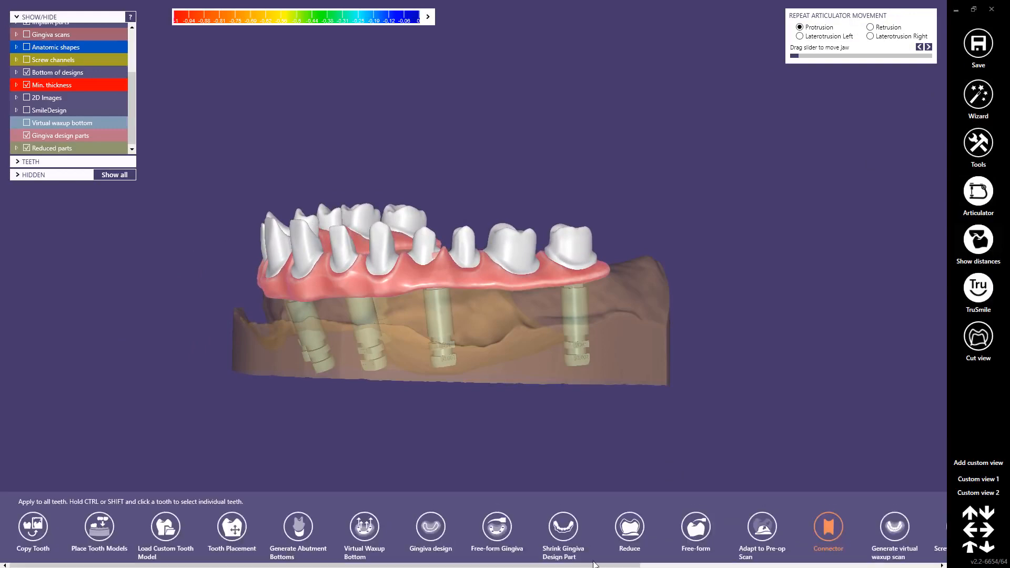
left_click(232, 526)
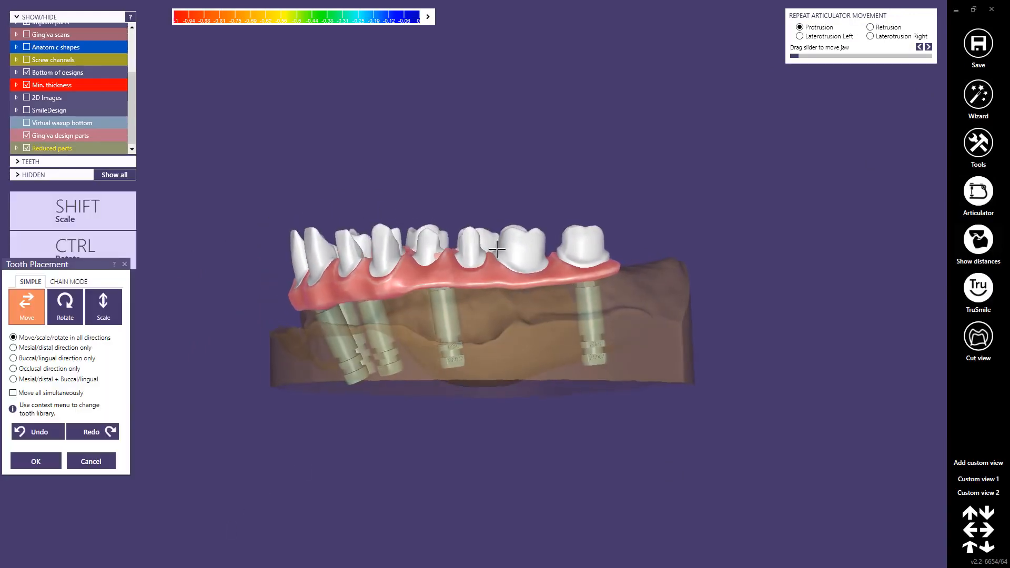
scroll(514, 238, "up", 5)
right_click_drag(517, 265, 523, 278)
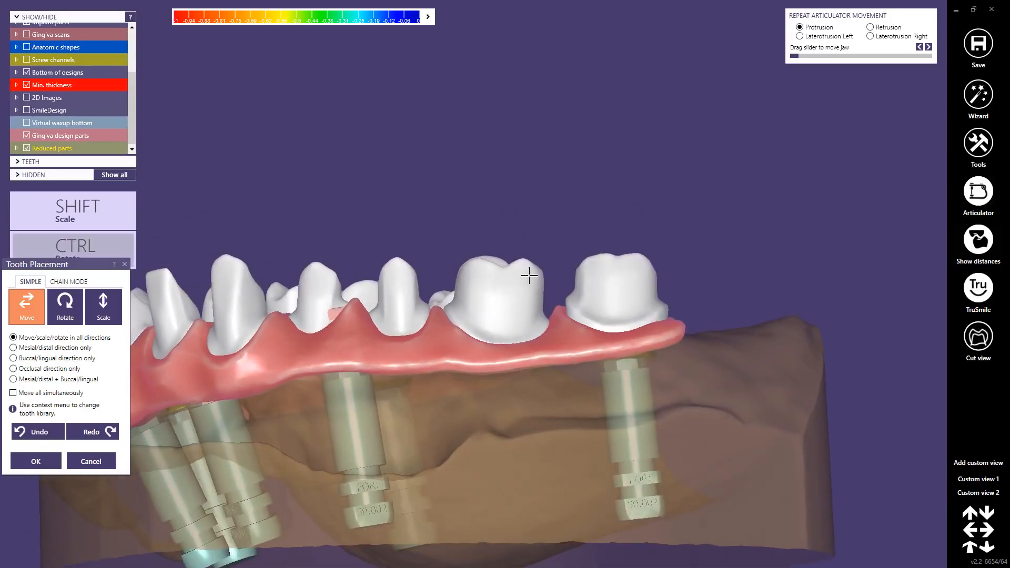
left_click_drag(523, 275, 527, 271, "ctrl")
right_click_drag(526, 287, 450, 281)
left_click_drag(398, 280, 399, 278)
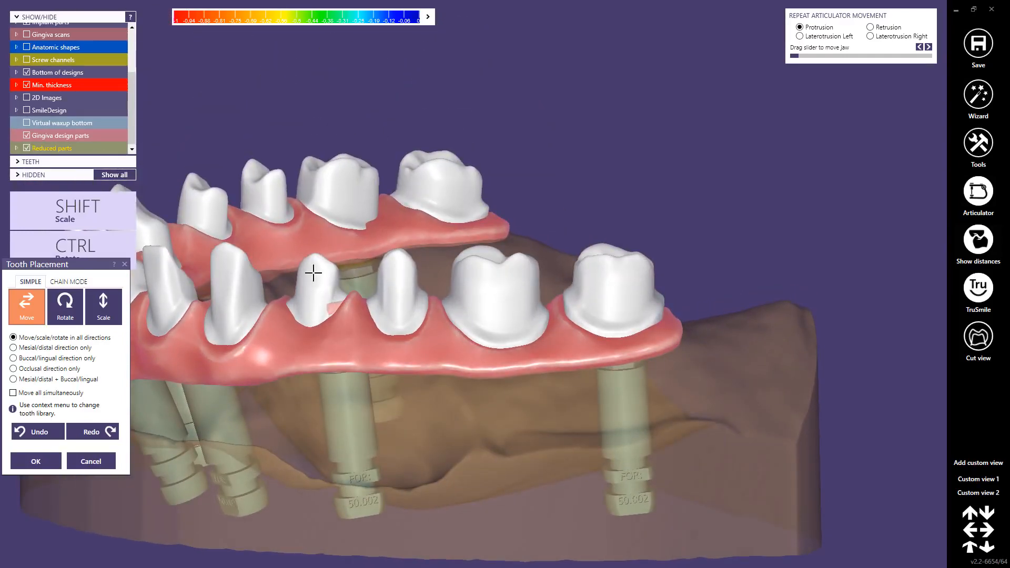
right_click_drag(314, 273, 316, 270)
left_click_drag(316, 271, 309, 271, "ctrl")
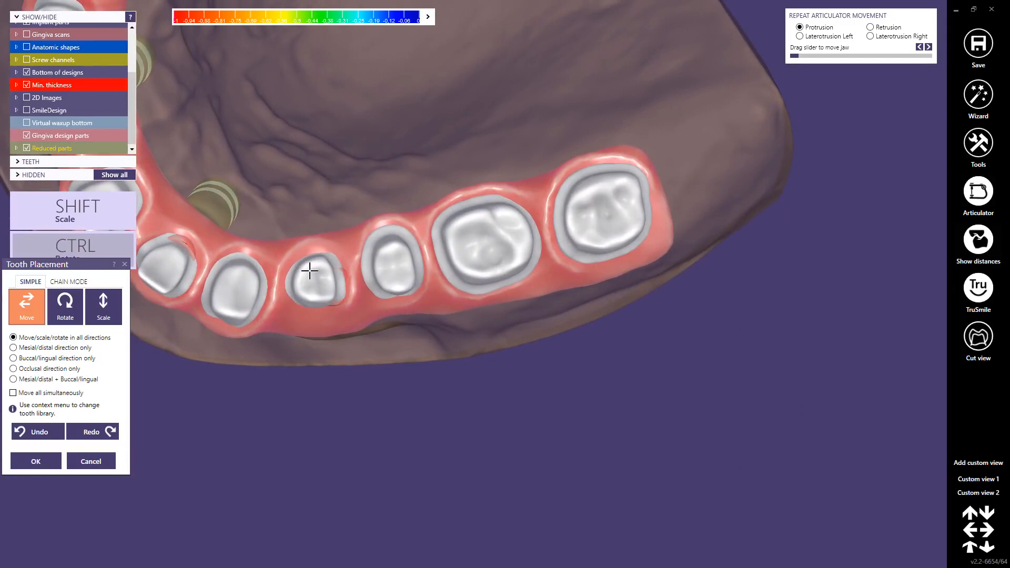
right_click_drag(315, 255, 314, 271)
Step: Show the screw channels and fine-tune the position of the reduced premolars relative to them
left_click(26, 59)
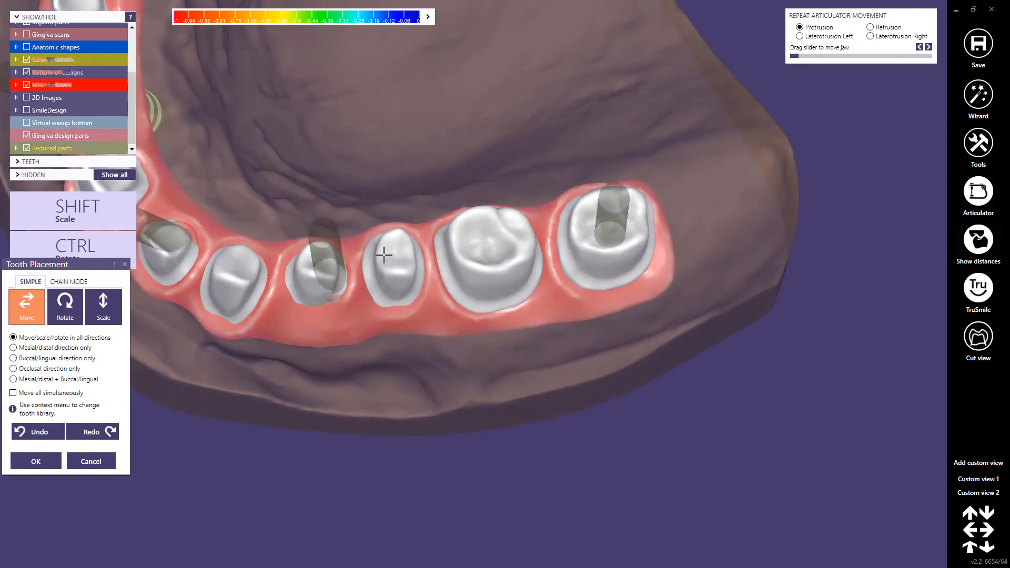
right_click_drag(384, 253, 385, 253)
left_click_drag(319, 269, 321, 271)
right_click_drag(321, 272, 321, 269)
right_click_drag(226, 278, 469, 255)
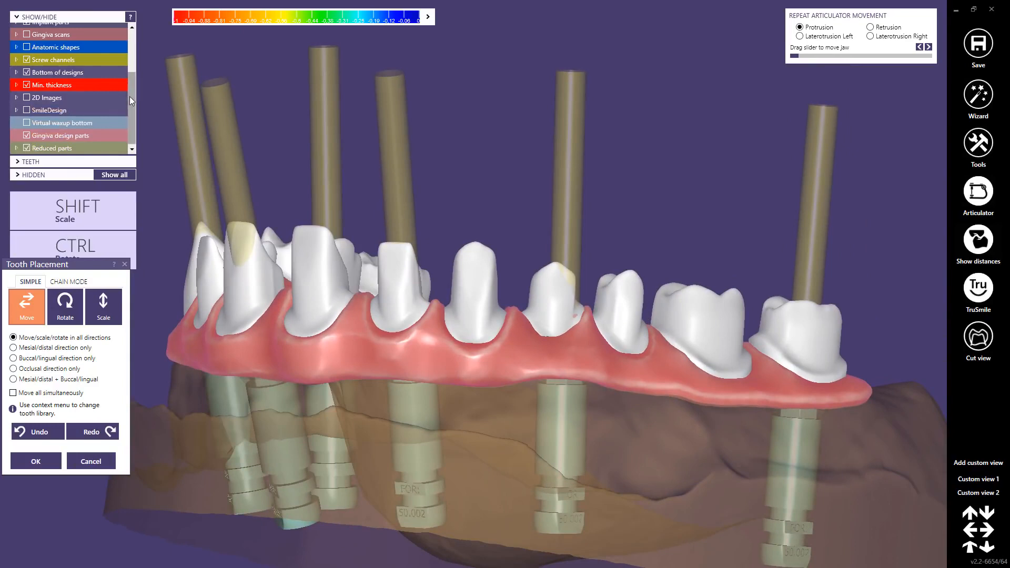
Step: Show the anatomic shapes and move the reduced canine on the opposite side slightly toward the gingiva
left_click_drag(131, 97, 136, 49)
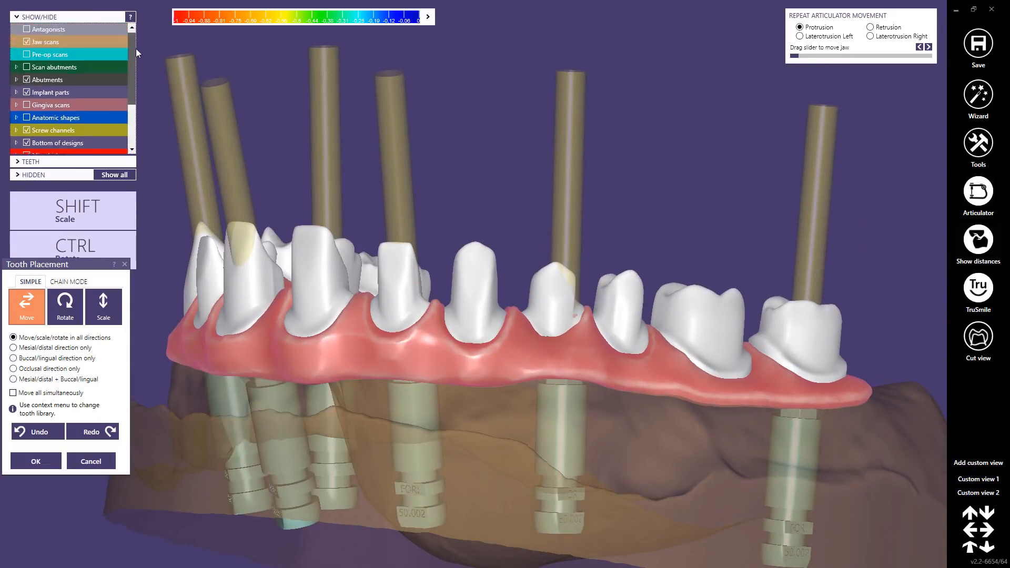
left_click(27, 118)
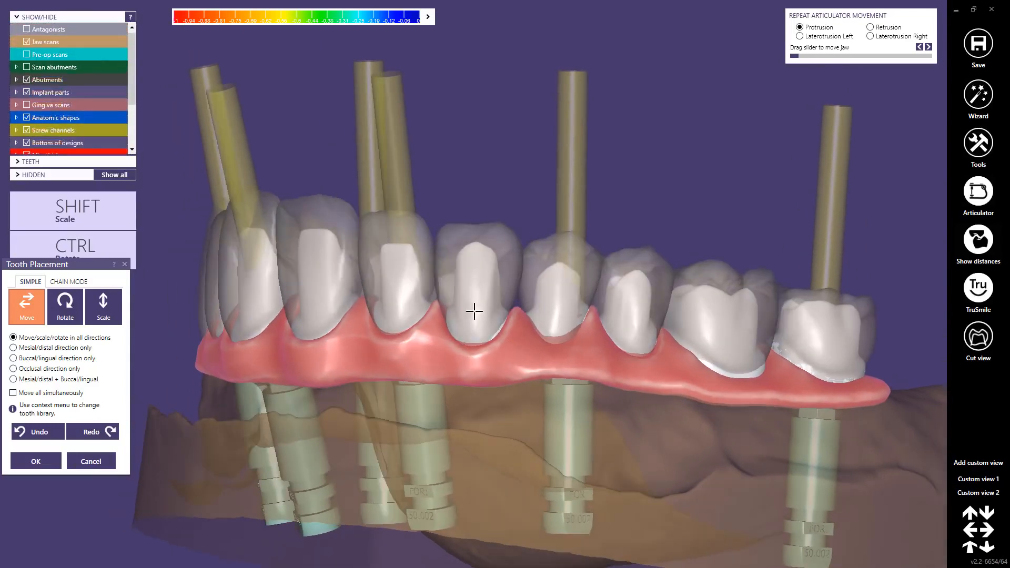
right_click_drag(474, 312, 314, 271)
right_click_drag(266, 225, 471, 263)
scroll(471, 263, "up", 4)
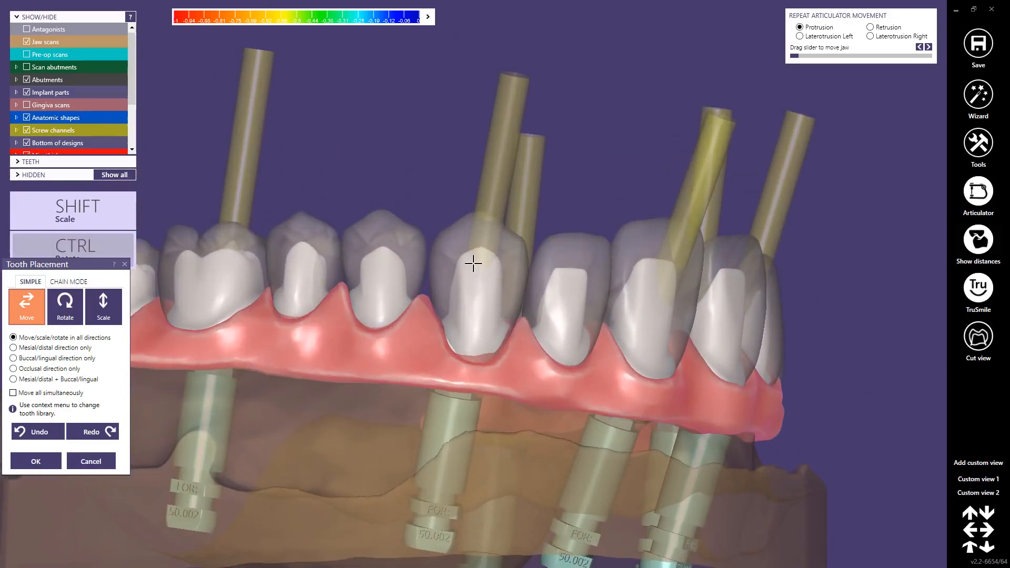
left_click_drag(473, 267, 474, 261, "ctrl")
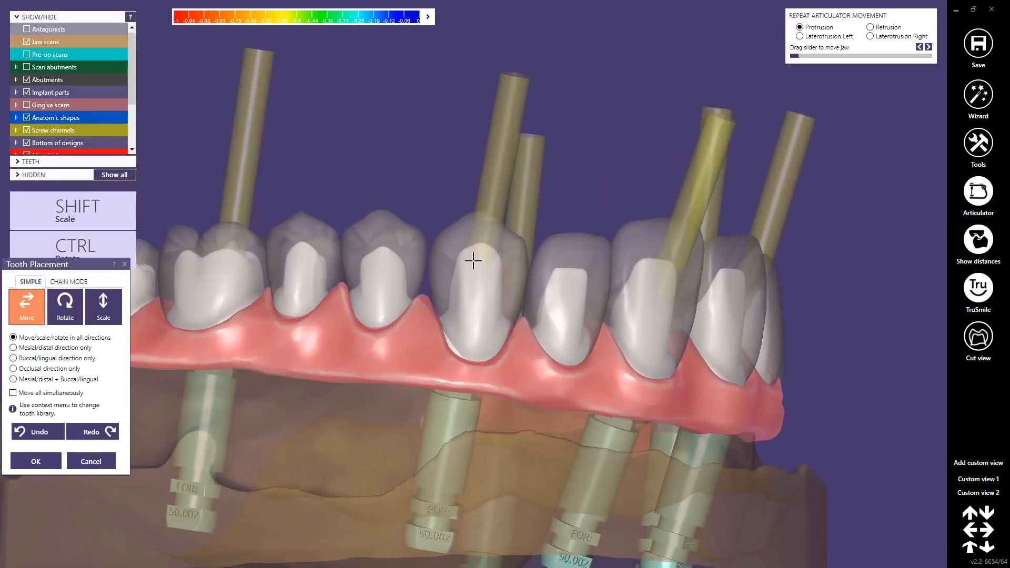
mouse_move(468, 286)
right_mouse_down()
mouse_move(469, 343)
mouse_move(466, 269)
right_mouse_up()
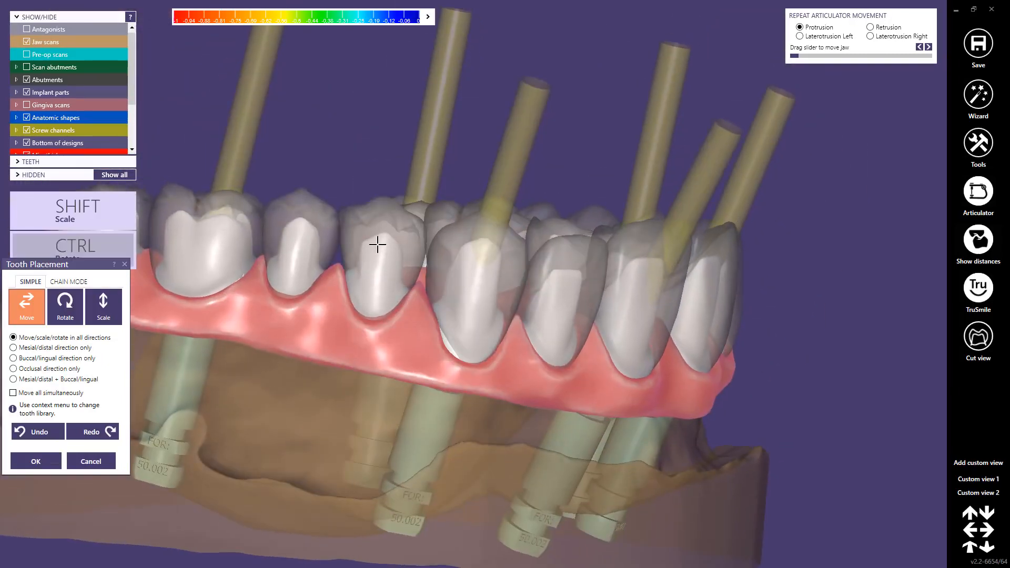
Step: Move the reduced first premolar and last molar on this side slightly toward the gingiva
left_click_drag(379, 244, 377, 240)
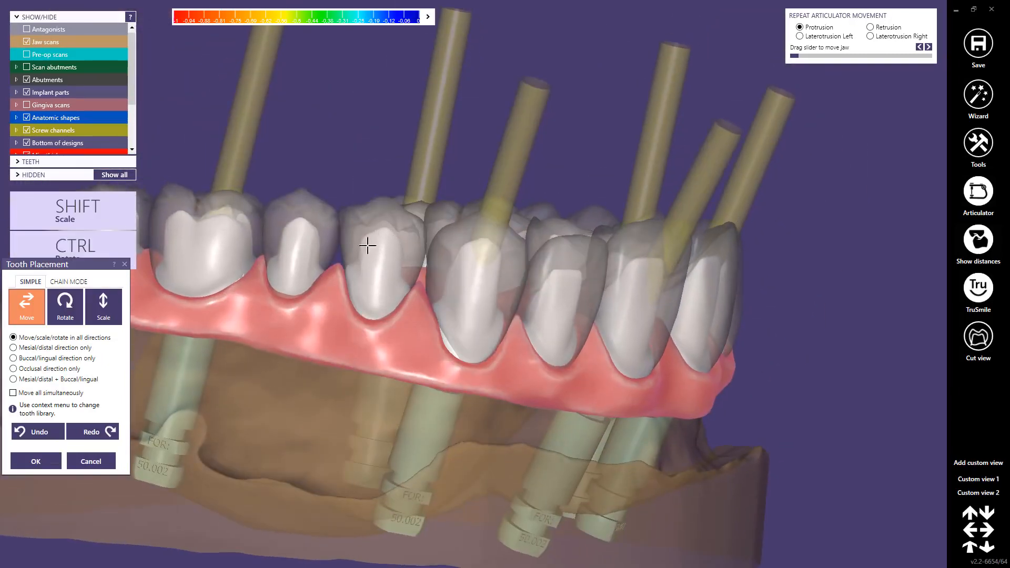
right_click_drag(211, 234, 421, 282)
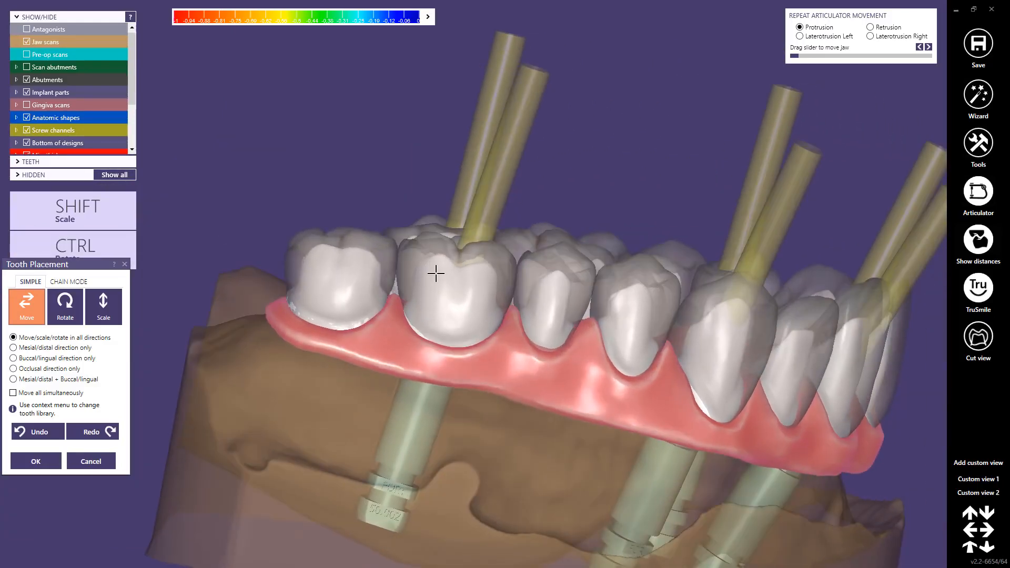
left_click_drag(335, 265, 333, 269)
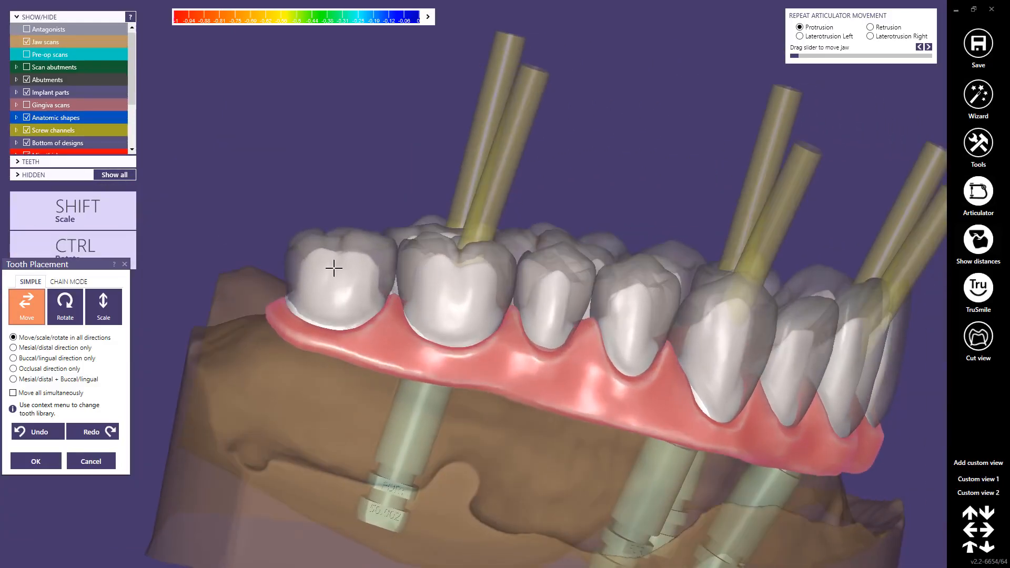
Step: Enable moving all teeth simultaneously, shift the reduced teeth slightly toward the gingiva and accept the placement
left_click(14, 394)
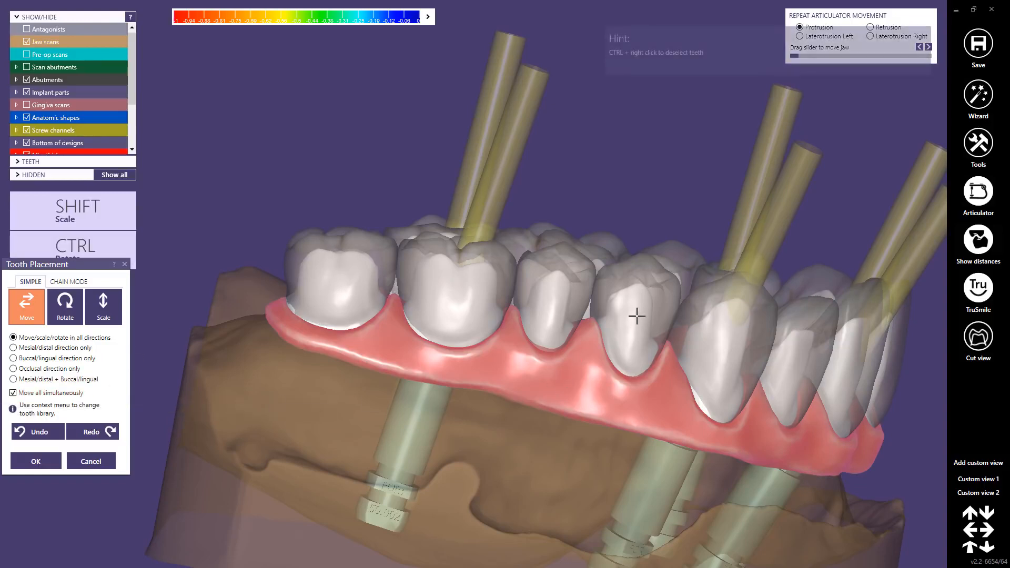
middle_click(746, 362)
right_click_drag(745, 362, 376, 269)
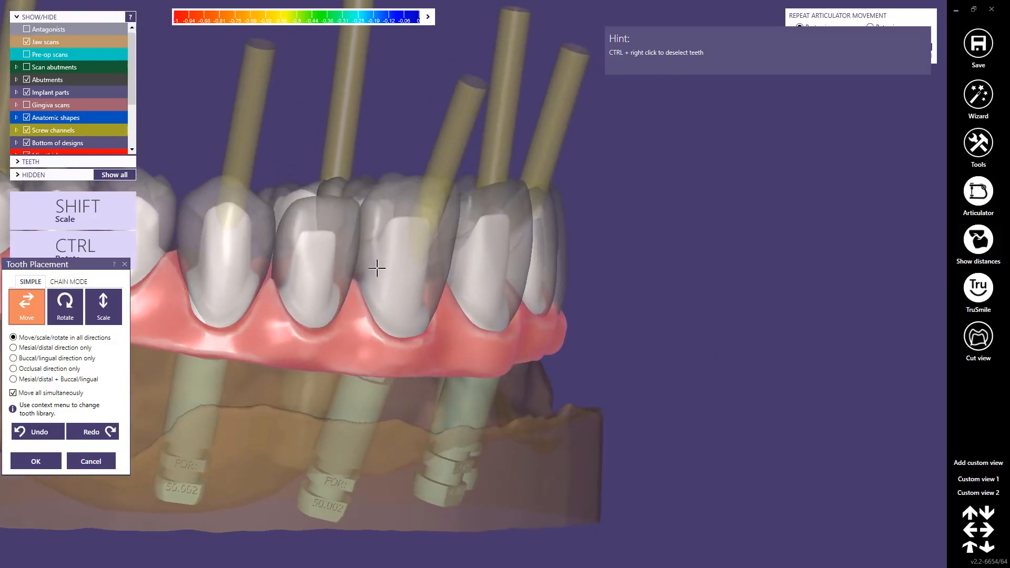
middle_click(377, 268)
right_click_drag(450, 283, 418, 272)
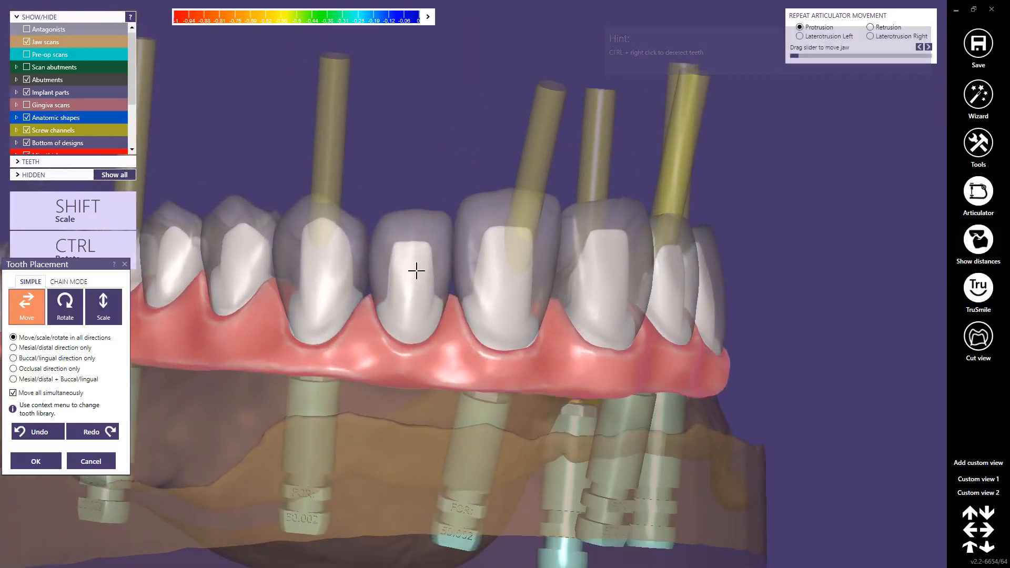
left_click(37, 463)
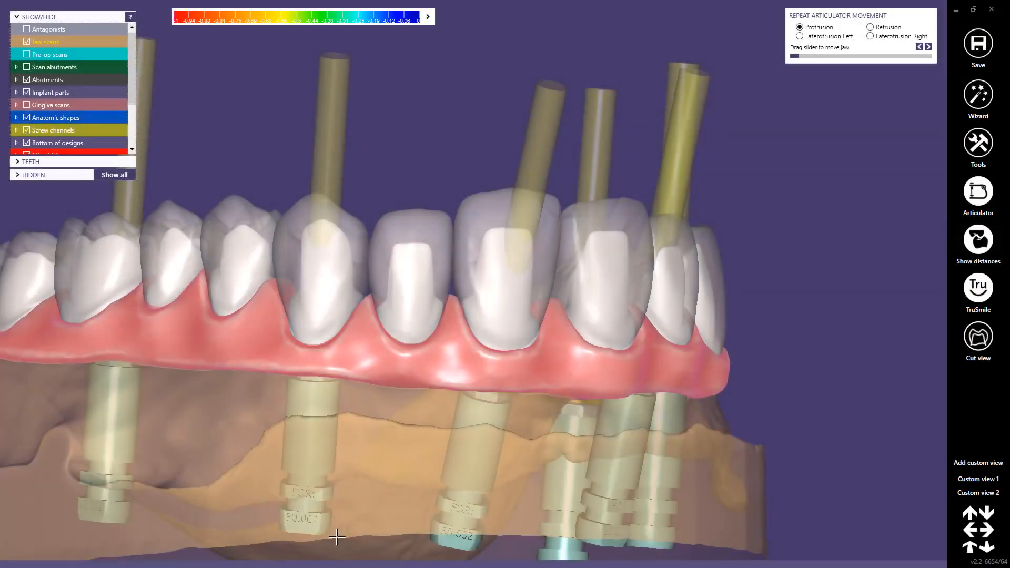
Step: Start Free-form Gingiva, hide the anatomic shapes and reshape the gingival margin below the reduced premolars using the small region preset
mouse_move(337, 565)
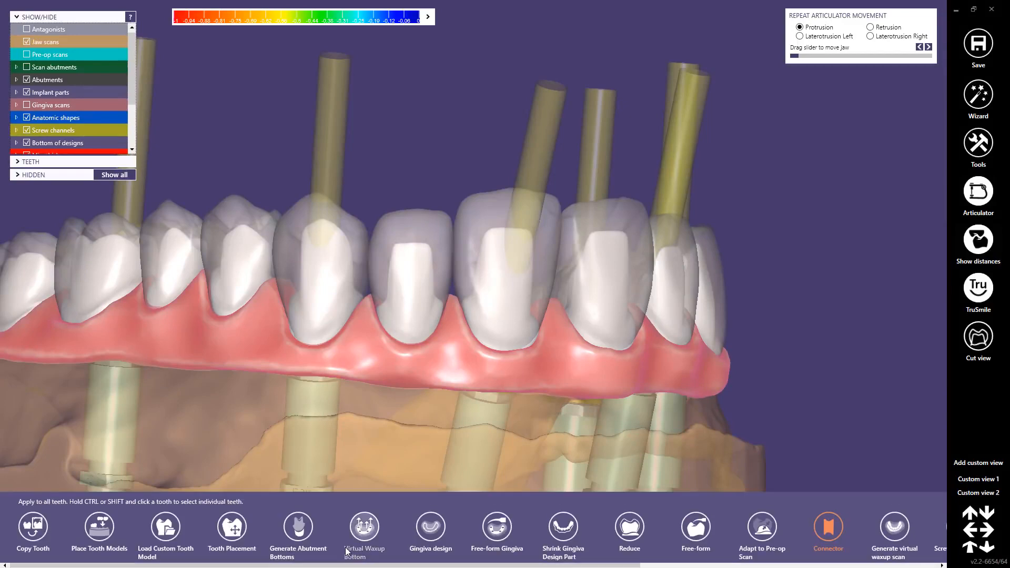
left_click(346, 551)
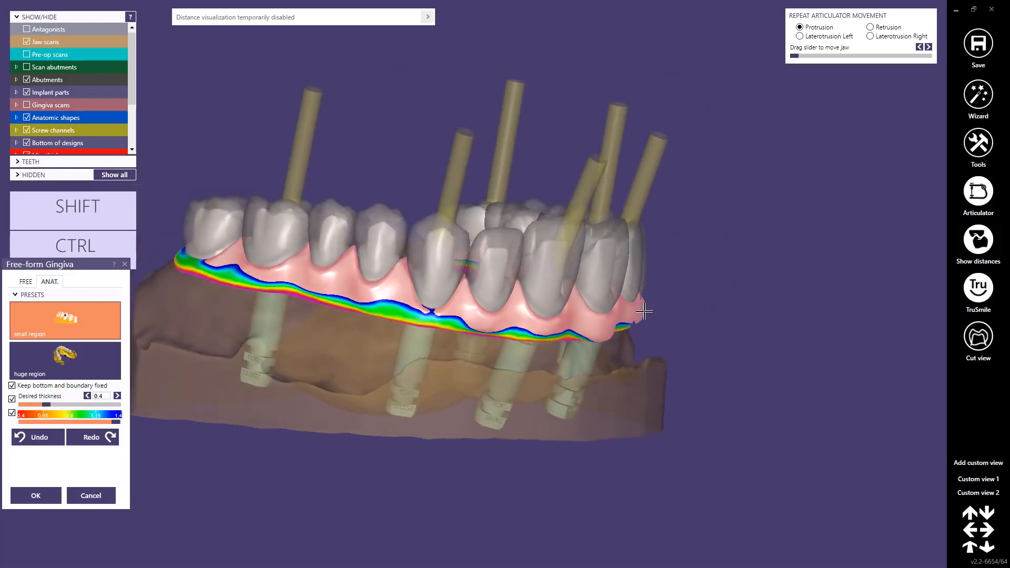
left_click(45, 117)
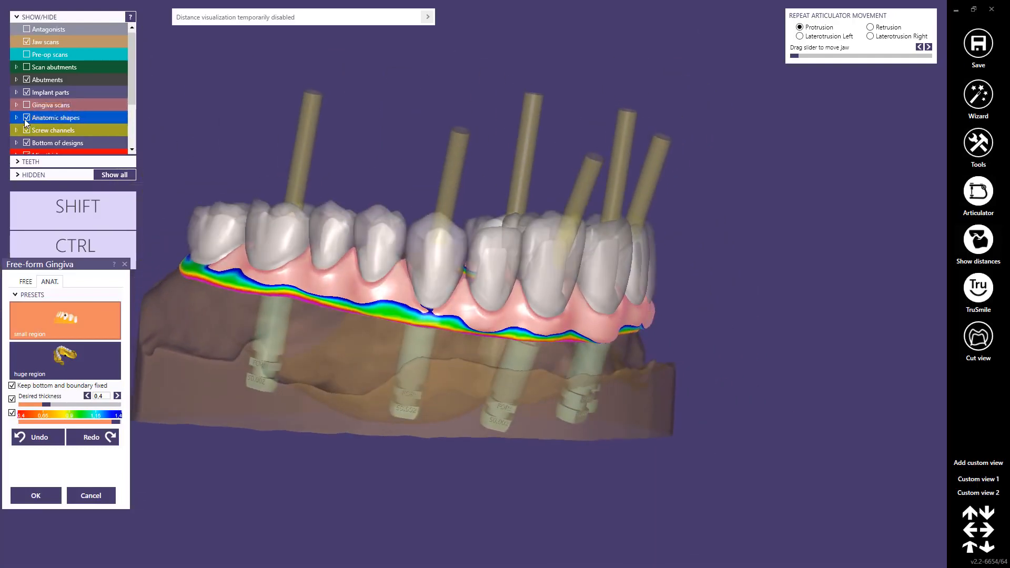
left_click(32, 120)
middle_click(338, 256)
scroll(490, 295, "up", 8)
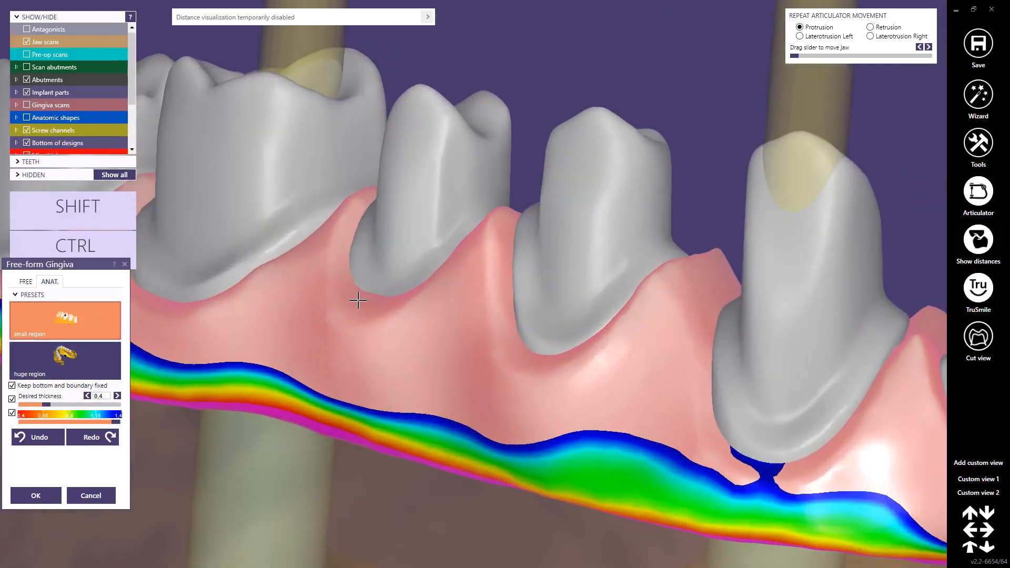
left_click_drag(356, 298, 370, 319)
right_click_drag(494, 342, 506, 336)
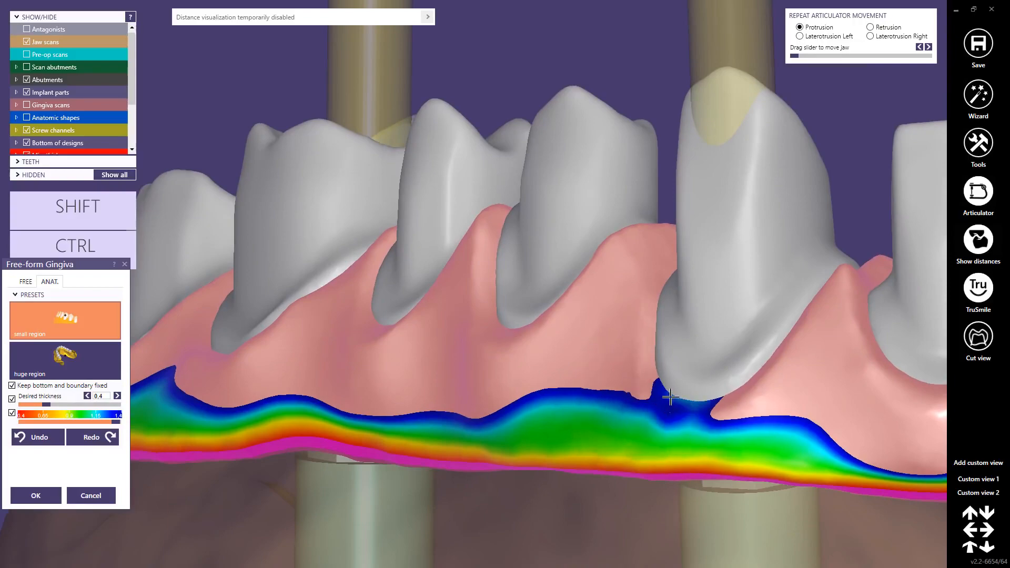
Step: Reshape the gingival margin around the back of the last reduced molar using the small region preset
right_click_drag(284, 350, 308, 180)
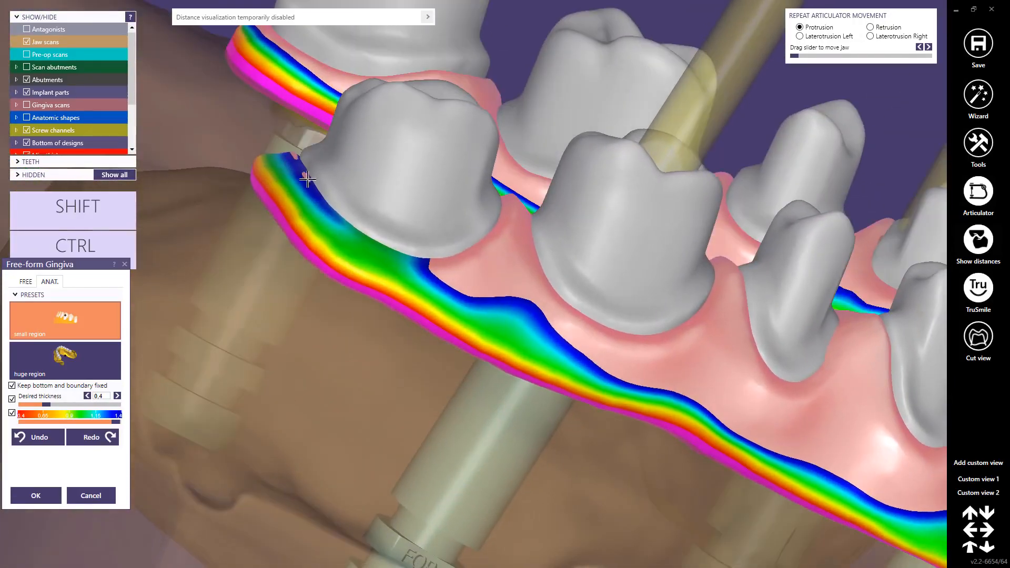
left_click_drag(297, 169, 297, 165)
right_click_drag(339, 165, 280, 88)
middle_click(293, 69)
Step: Adapt the palatal gingival margin around the reduced premolars on the opposite side of the arch
right_click_drag(448, 200, 496, 226)
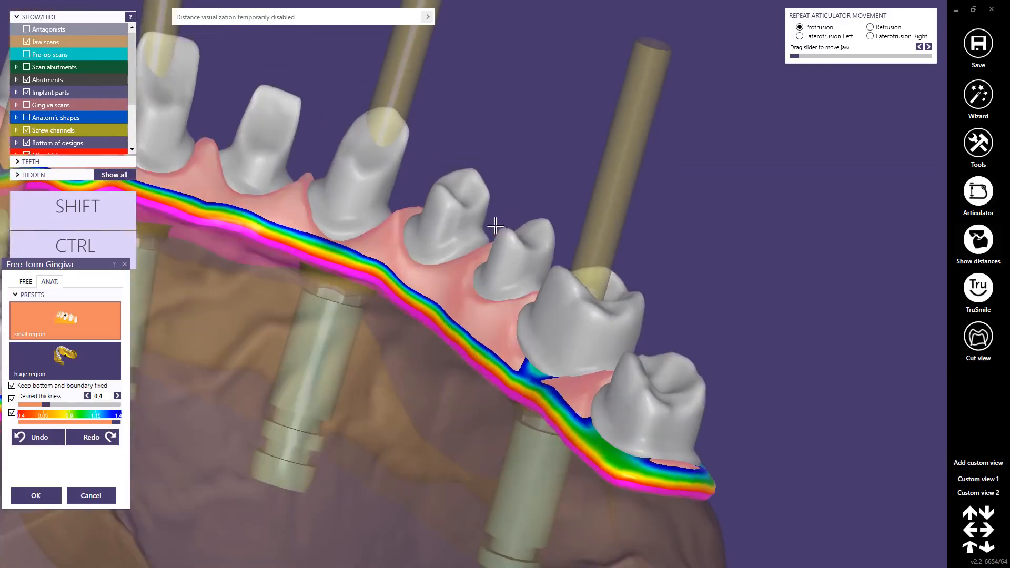
scroll(476, 297, "up", 6)
left_click_drag(460, 299, 457, 318)
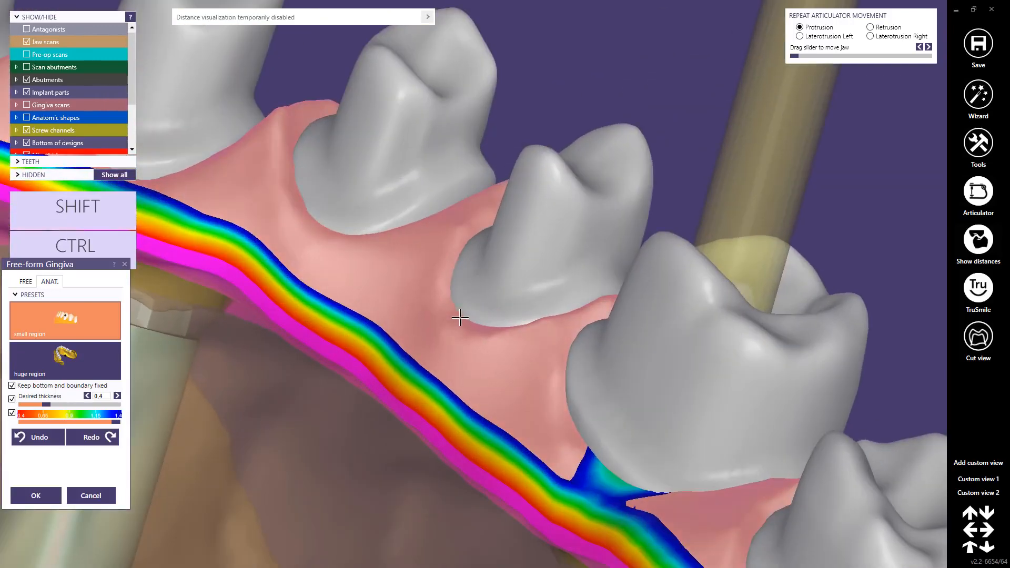
right_click_drag(359, 215, 374, 275)
Step: Reshape the palatal gingival margin along the reduced central incisor and the neighbouring lateral incisor with the screw channel
scroll(421, 278, "up", 5)
left_click_drag(499, 278, 500, 282)
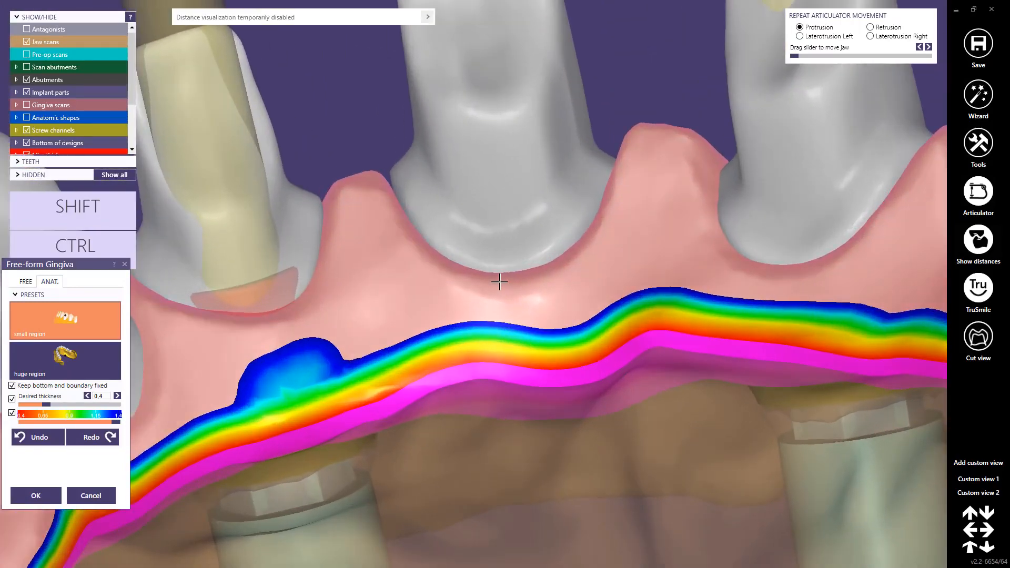
left_click_drag(294, 311, 288, 320)
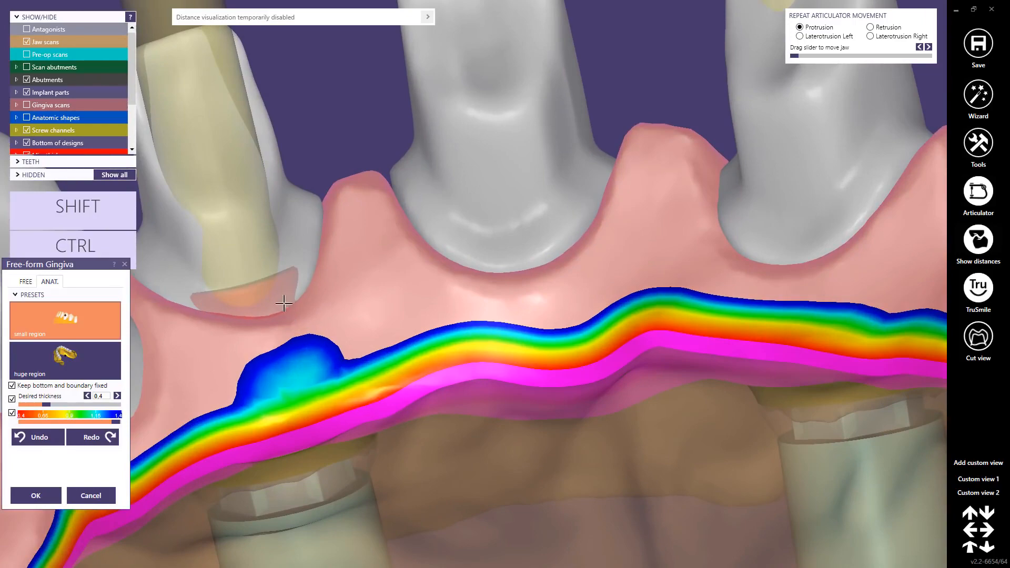
right_click_drag(283, 302, 335, 326)
Step: Adapt the palatal gingival margin beside the reduced canine and premolars next to that lateral incisor
scroll(335, 325, "down", 2)
scroll(335, 325, "up", 5)
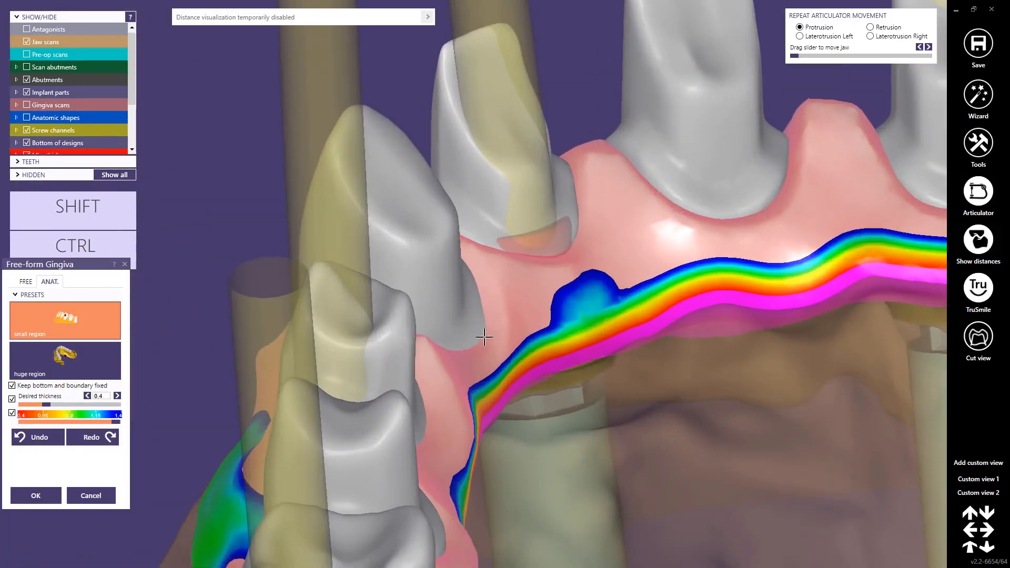
scroll(480, 358, "down", 4)
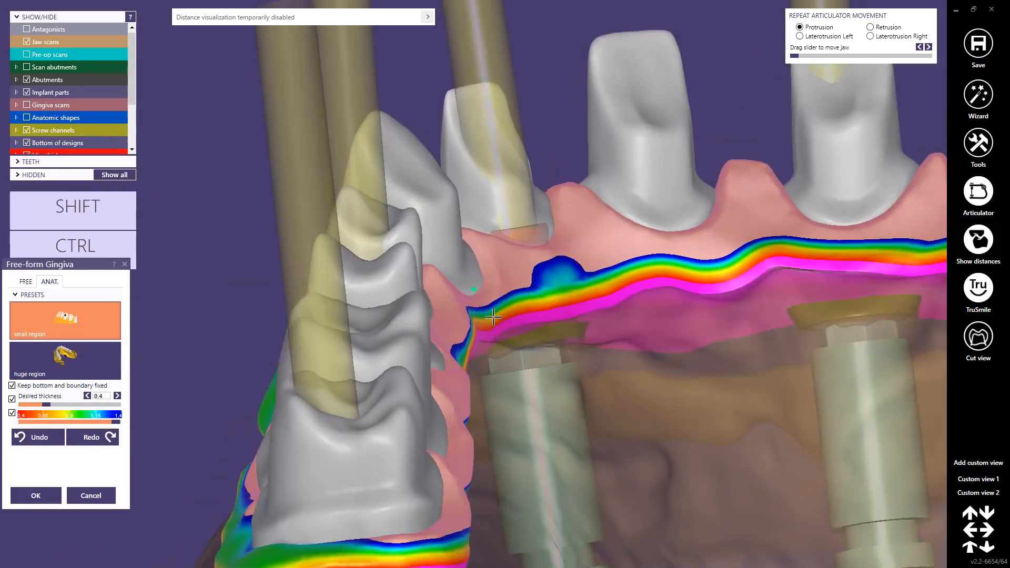
scroll(446, 354, "up", 3)
left_click_drag(440, 341, 436, 345)
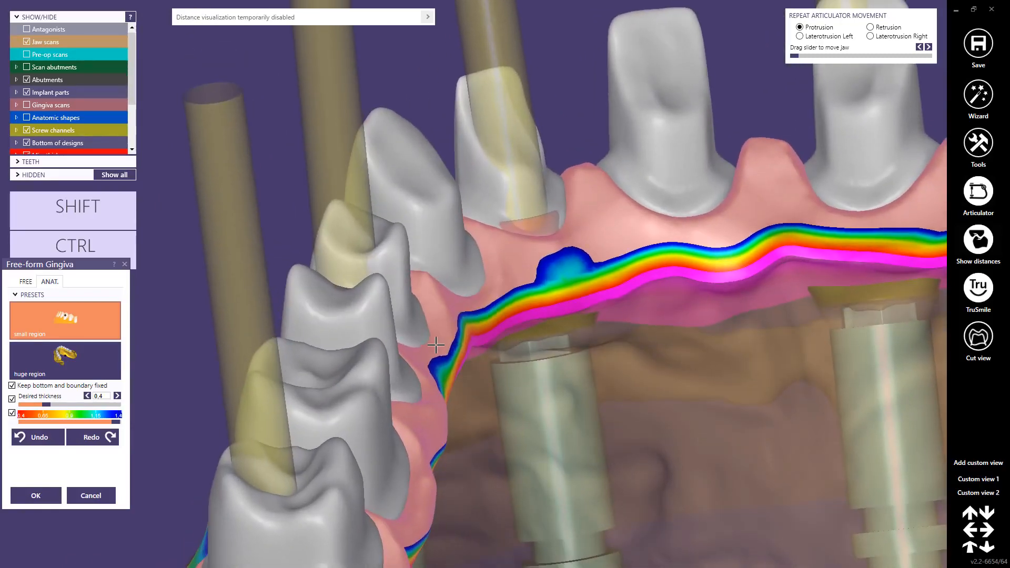
scroll(422, 406, "down", 3)
mouse_move(421, 406)
right_mouse_down()
mouse_move(411, 386)
mouse_move(429, 406)
right_mouse_up()
scroll(426, 406, "up", 2)
scroll(413, 406, "down", 3)
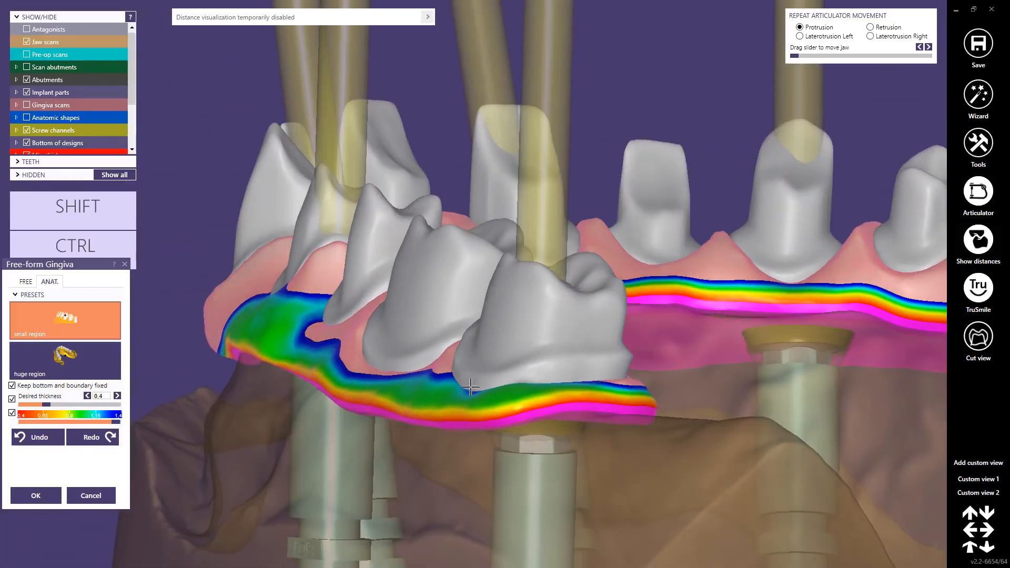
Step: Reshape the gingiva at the distal end behind the last molar with the huge region preset, then return to small region
scroll(581, 388, "up", 3)
right_click_drag(581, 388, 624, 393)
left_click(103, 370)
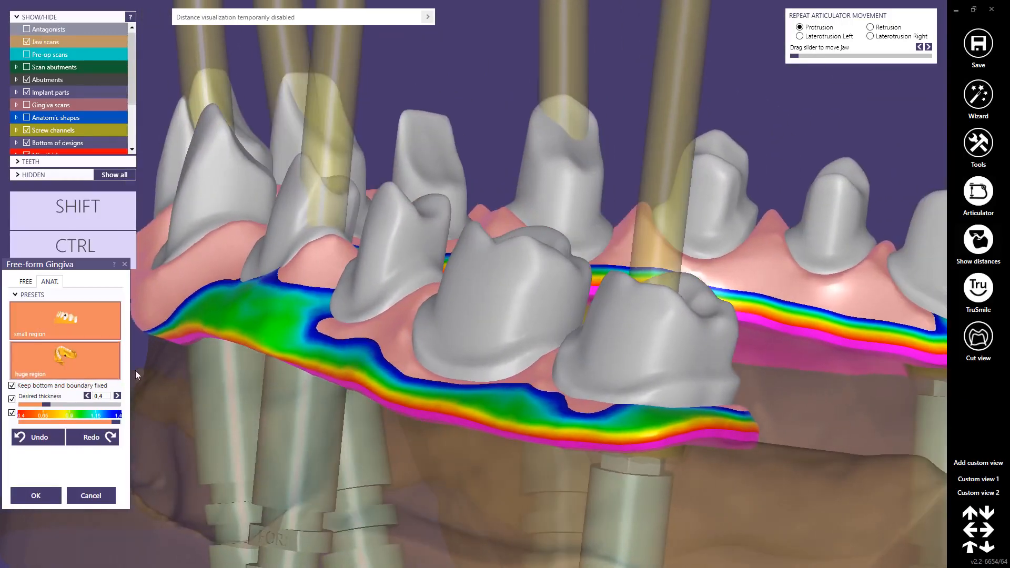
scroll(546, 402, "up", 3)
left_click_drag(775, 415, 769, 388)
right_click_drag(838, 401, 821, 401)
left_click(68, 331)
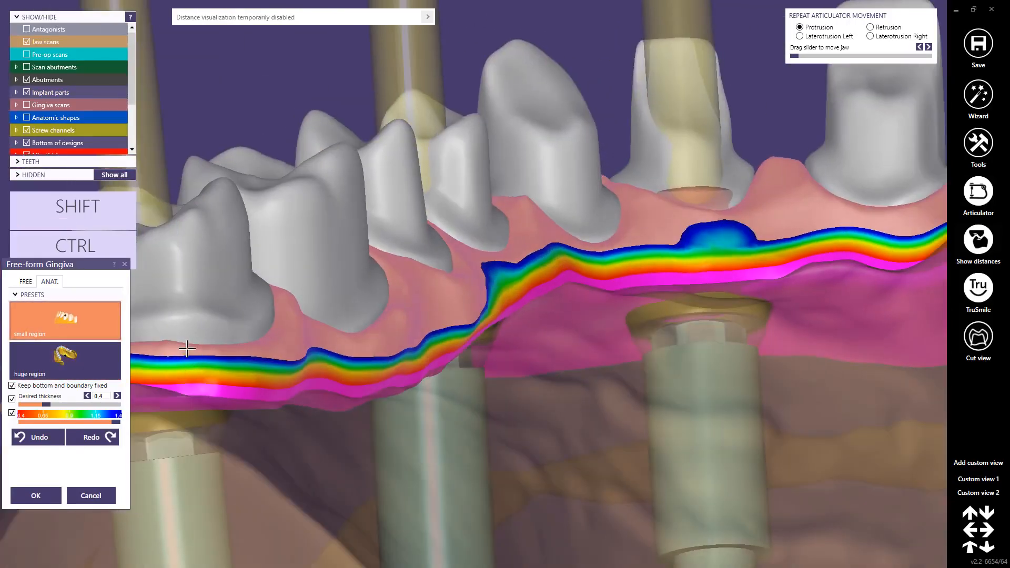
Step: Refine the palatal and distal gingival margin of the last reduced molar using the small region preset
mouse_move(187, 348)
left_mouse_down()
mouse_move(194, 337)
mouse_move(226, 335)
left_mouse_up()
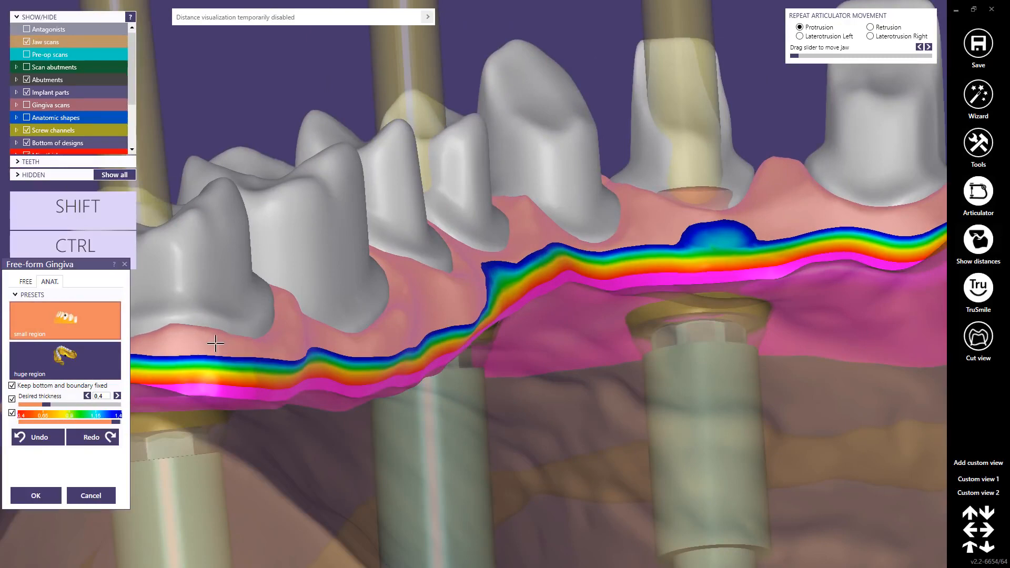
right_click_drag(215, 343, 366, 304)
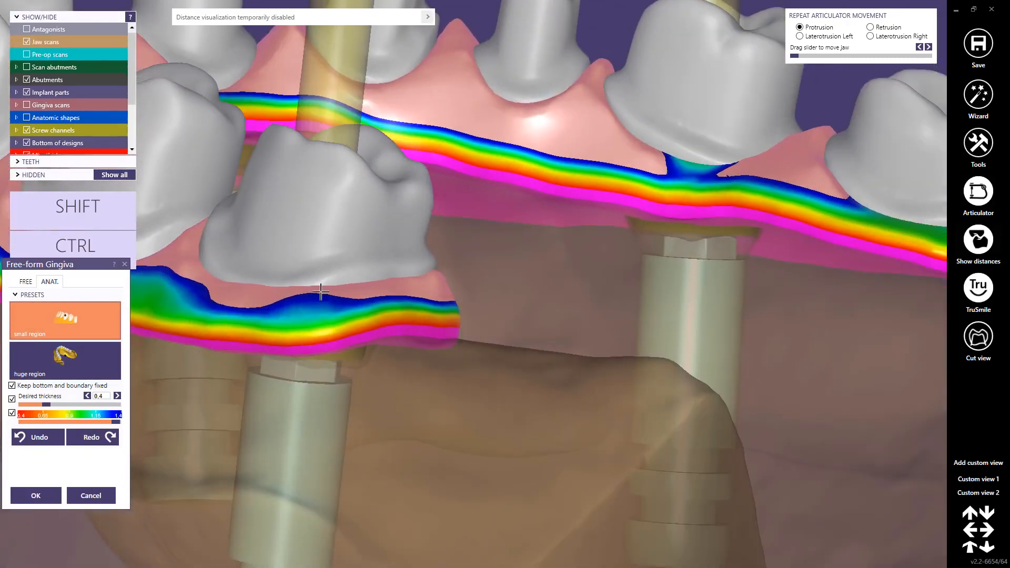
left_click_drag(249, 295, 248, 297)
scroll(247, 295, "down", 3)
right_click_drag(248, 295, 369, 232)
Step: Adapt the buccal gingival margin below the reduced premolars and canine so it follows their cervical edges
scroll(196, 269, "down", 3)
scroll(388, 223, "up", 6)
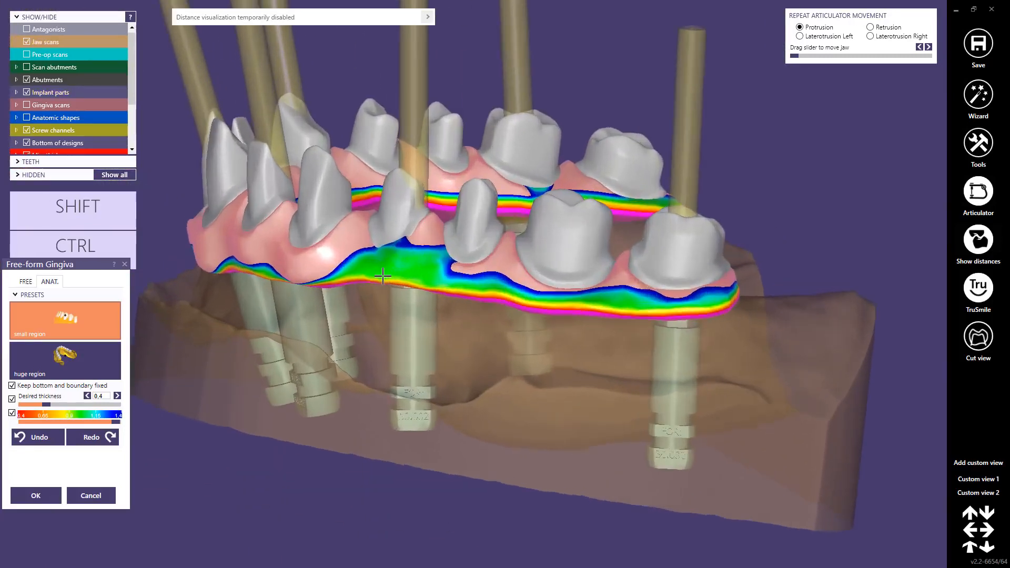
left_click_drag(390, 232, 391, 243)
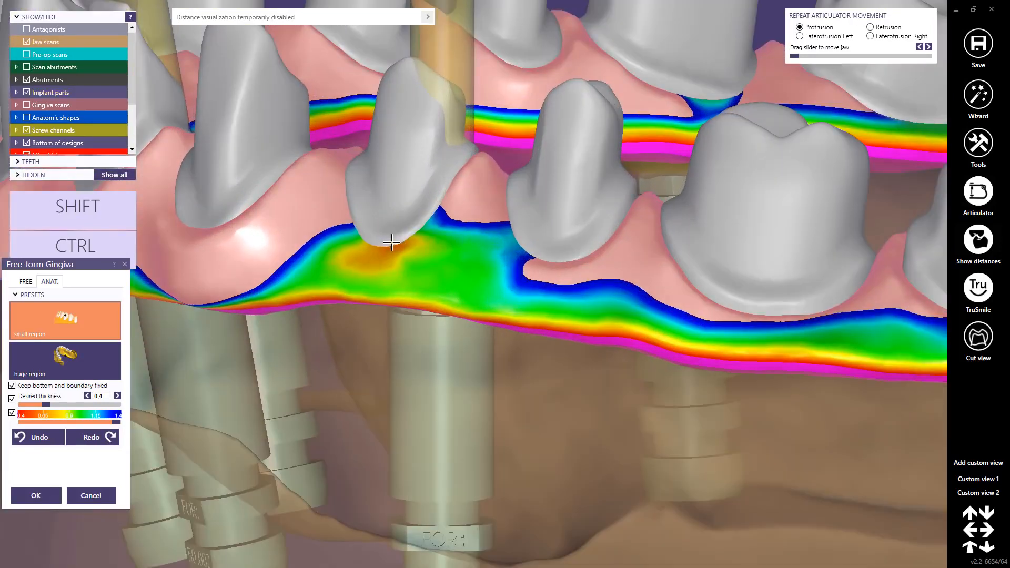
left_click_drag(552, 270, 546, 276)
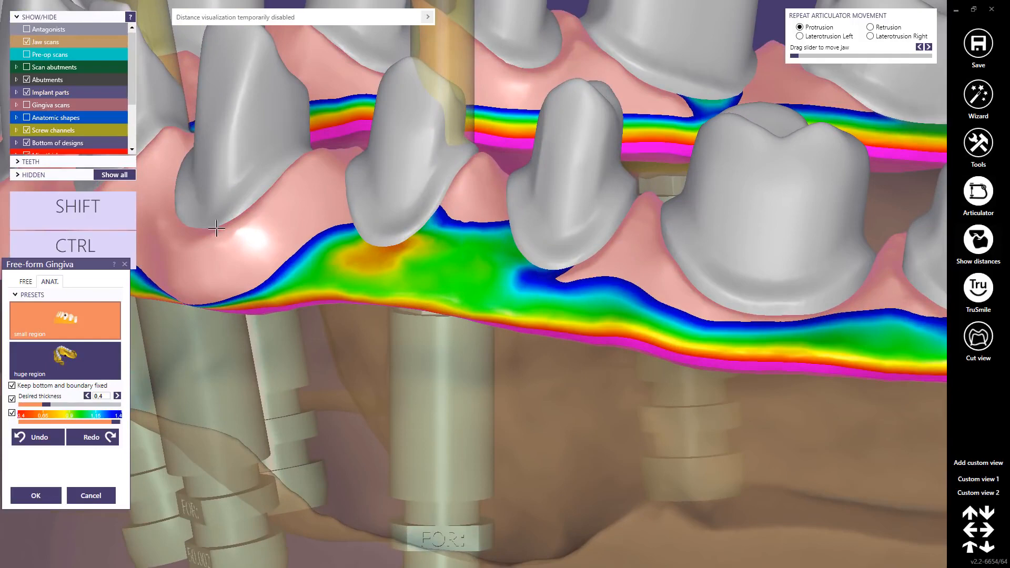
left_click_drag(191, 244, 192, 248)
scroll(195, 243, "down", 5)
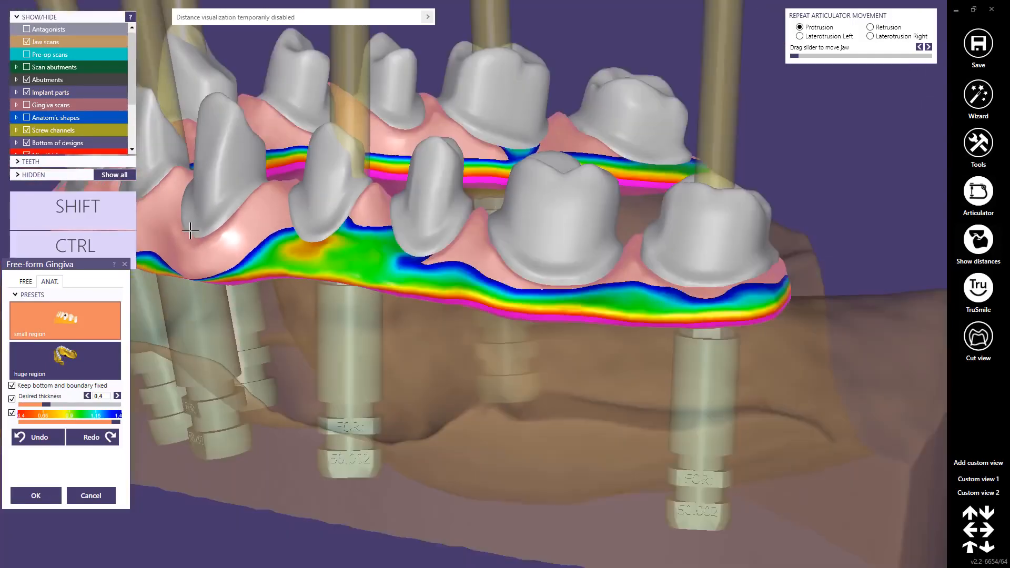
Step: Adjust the gingiva around the front teeth and palatal to the lateral incisor, and accept the Free-form Gingiva changes
right_click_drag(184, 215, 424, 284)
scroll(426, 288, "up", 3)
scroll(409, 267, "down", 6)
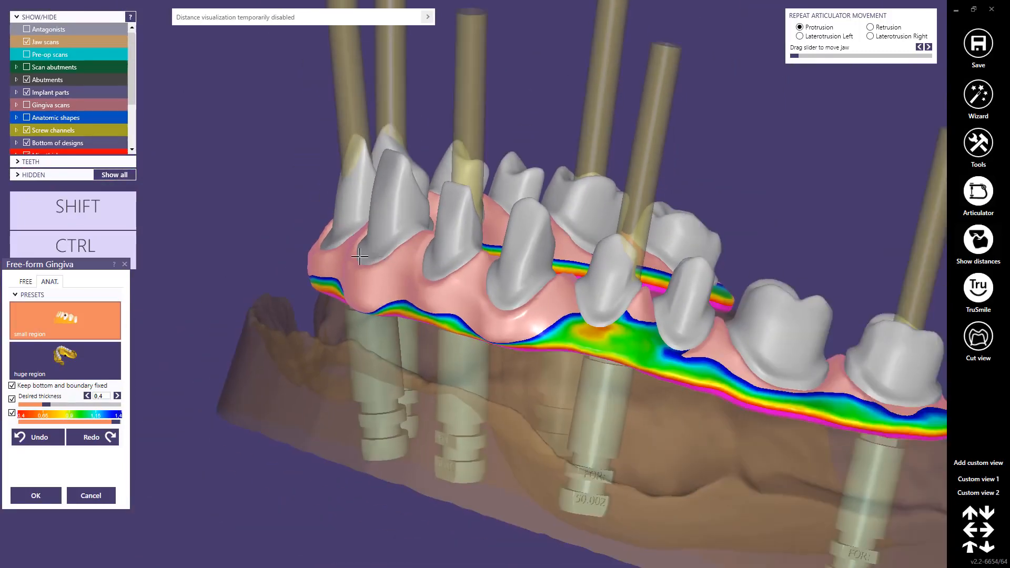
right_click_drag(356, 253, 483, 244)
scroll(483, 244, "up", 3)
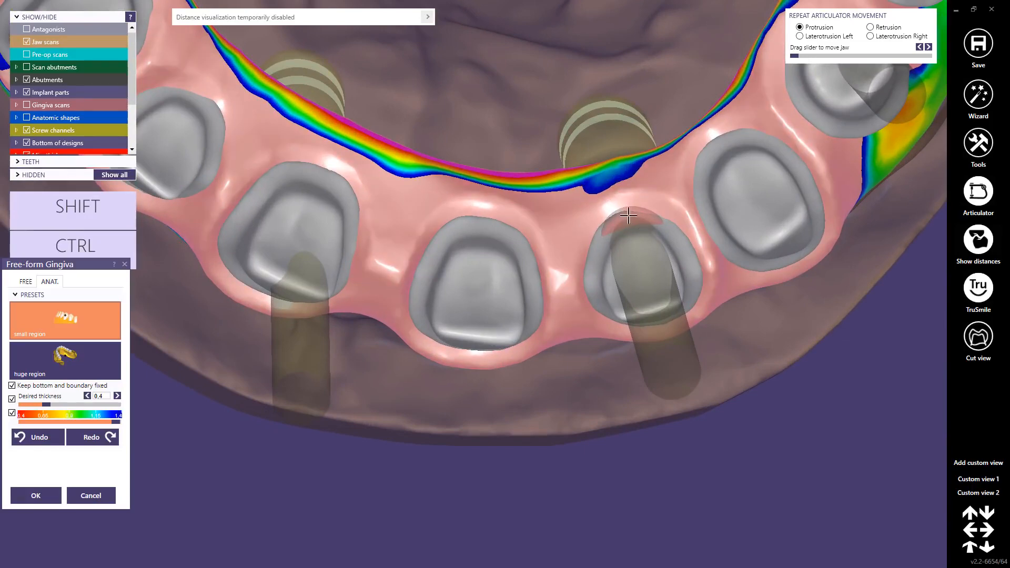
right_click_drag(642, 207, 631, 245)
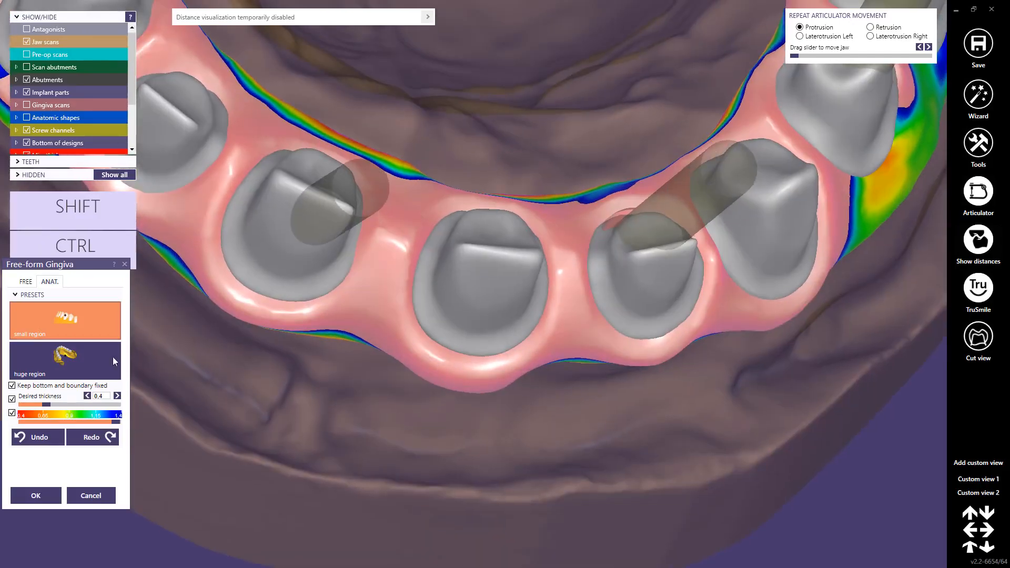
left_click(36, 496)
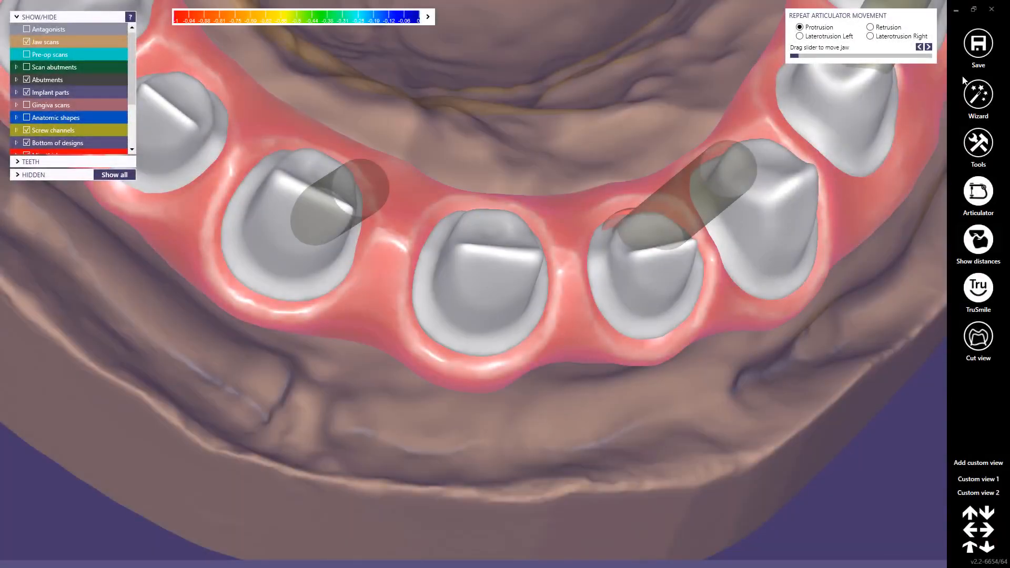
Step: Return to the wizard's anatomic Free-Forming with the Tooth Parts preset and pull out the lateral incisor's palatal margin over the gingiva
left_click(978, 93)
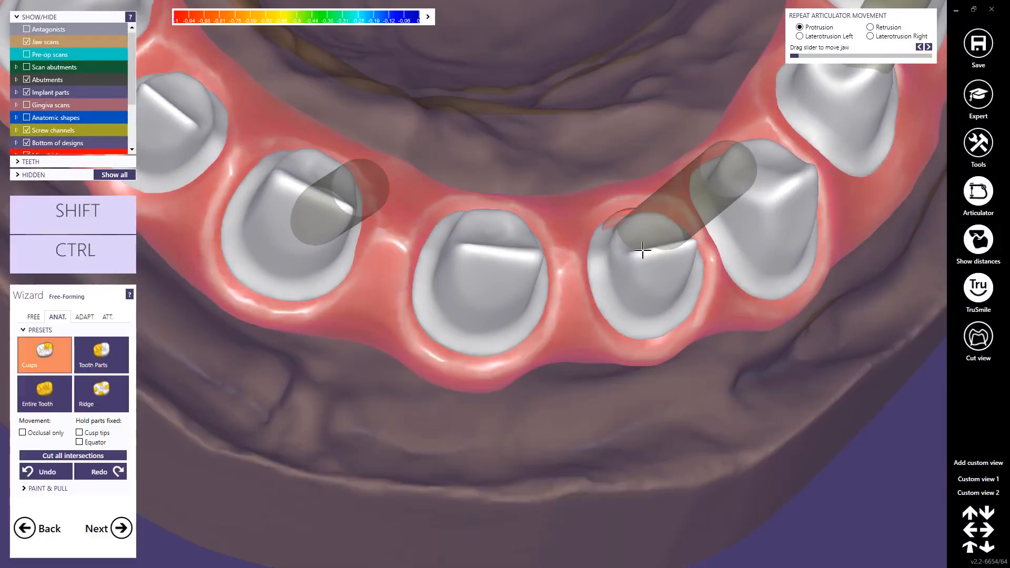
right_click_drag(519, 265, 518, 266)
left_click(84, 354)
scroll(609, 255, "up", 5)
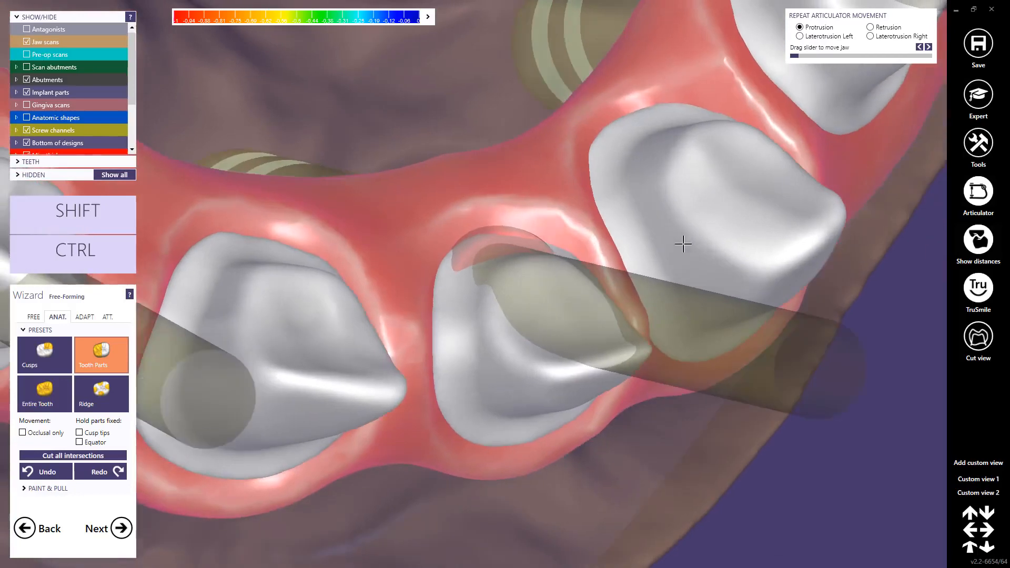
right_click_drag(683, 244, 498, 223)
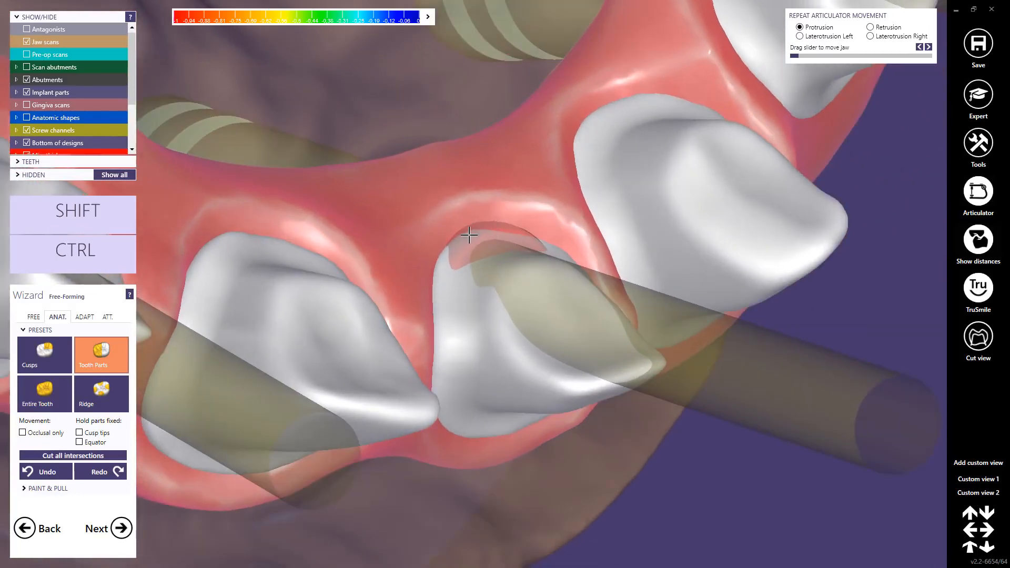
left_click_drag(469, 235, 475, 215)
right_click_drag(498, 247, 523, 237)
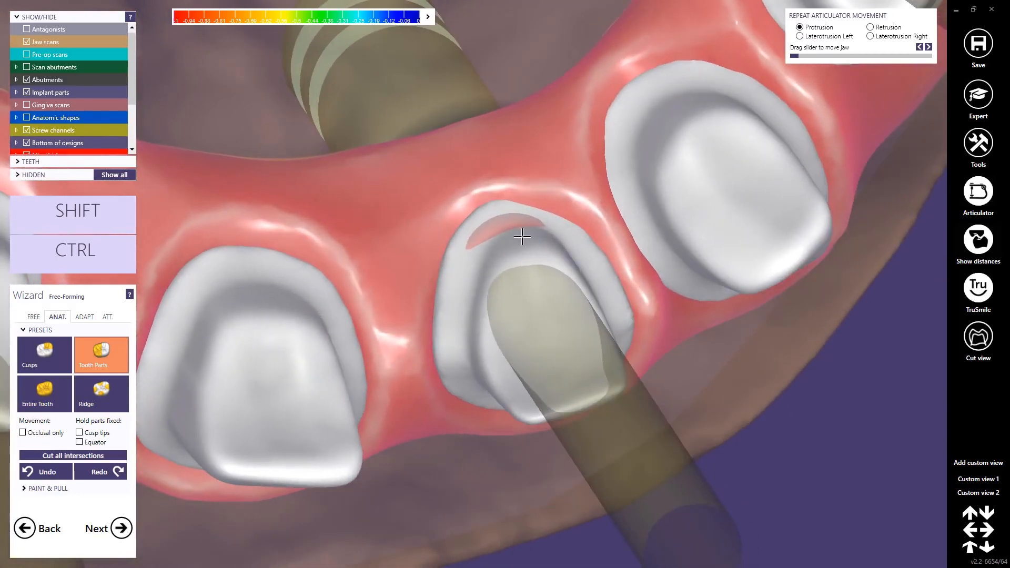
left_click_drag(549, 213, 547, 207)
right_click_drag(549, 207, 514, 279)
scroll(520, 286, "down", 10)
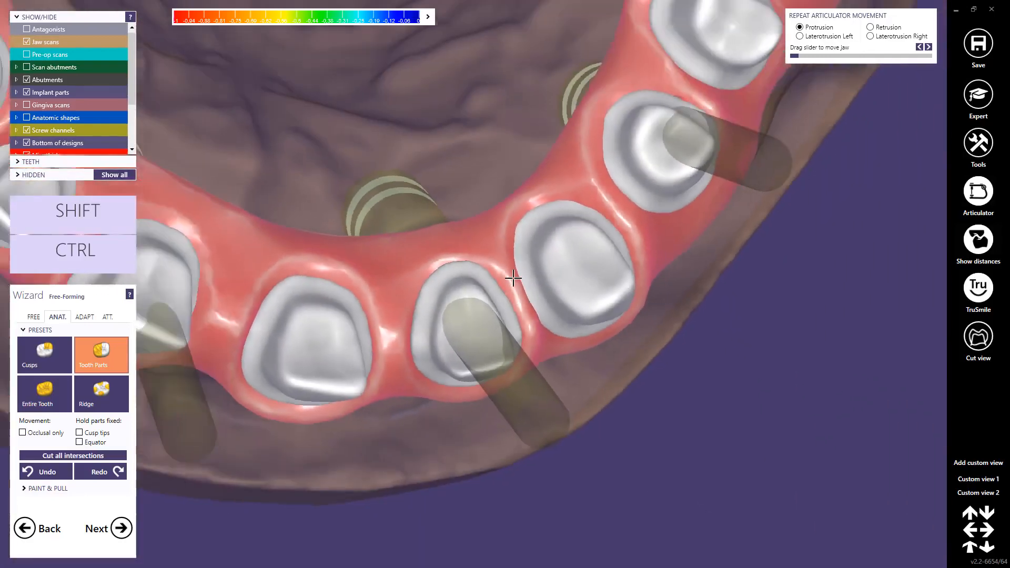
Step: Extend the palatal margin of the reduced lateral incisor on the opposite side toward the gingiva
right_click_drag(545, 244, 546, 241)
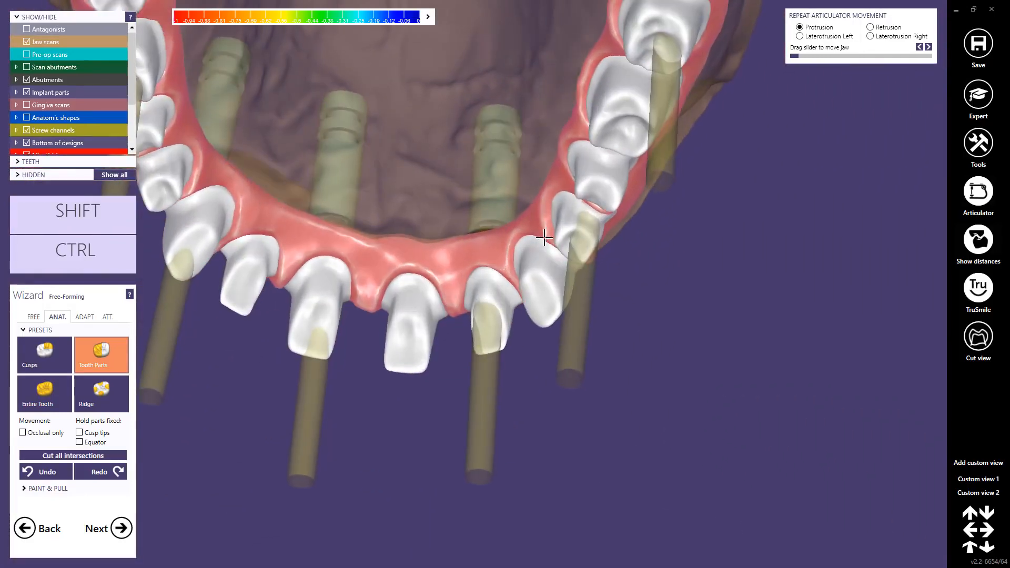
middle_click(337, 253)
scroll(337, 254, "up", 3)
mouse_move(337, 253)
right_mouse_down()
mouse_move(358, 229)
mouse_move(360, 198)
mouse_move(332, 247)
right_mouse_up()
scroll(373, 281, "up", 5)
right_click_drag(374, 281, 455, 307)
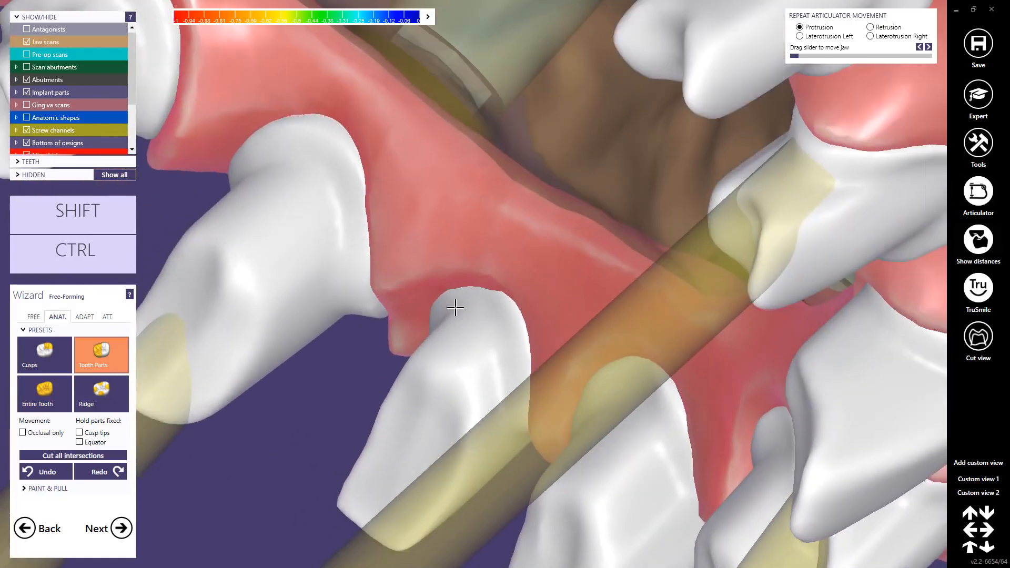
left_click_drag(481, 293, 472, 295)
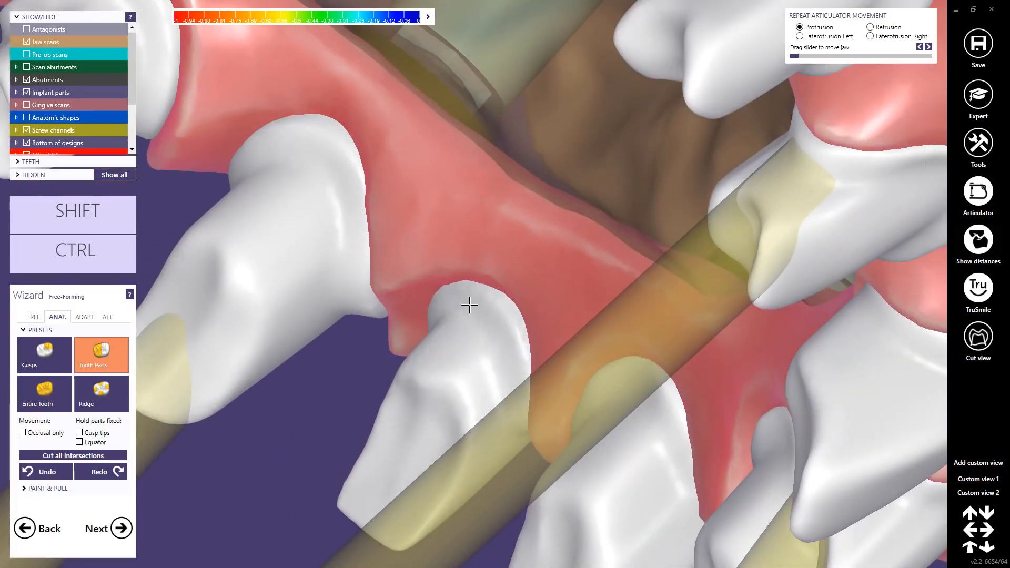
Step: Refine the labial cervical margin of that same lateral incisor so it meets the gingiva
right_click_drag(470, 305, 442, 327)
scroll(443, 326, "up", 2)
left_click_drag(438, 349, 453, 360)
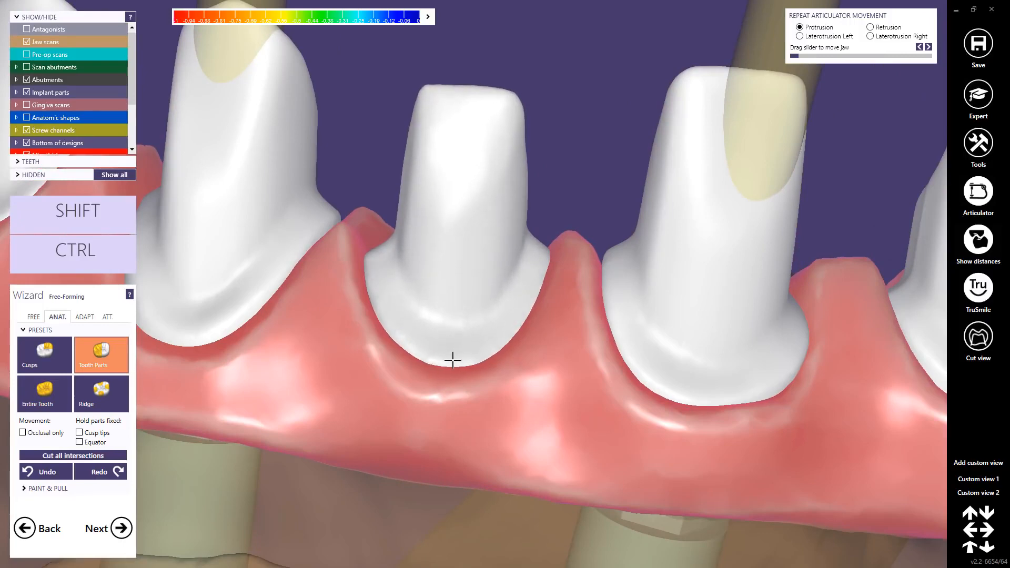
scroll(465, 336, "down", 5)
right_click_drag(468, 335, 535, 287)
scroll(496, 290, "up", 5)
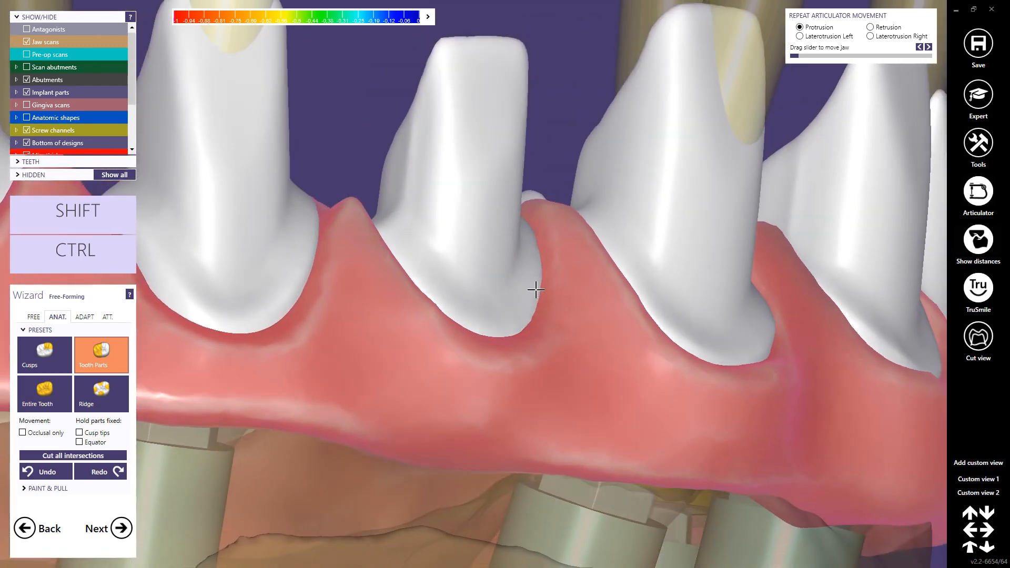
scroll(535, 285, "down", 5)
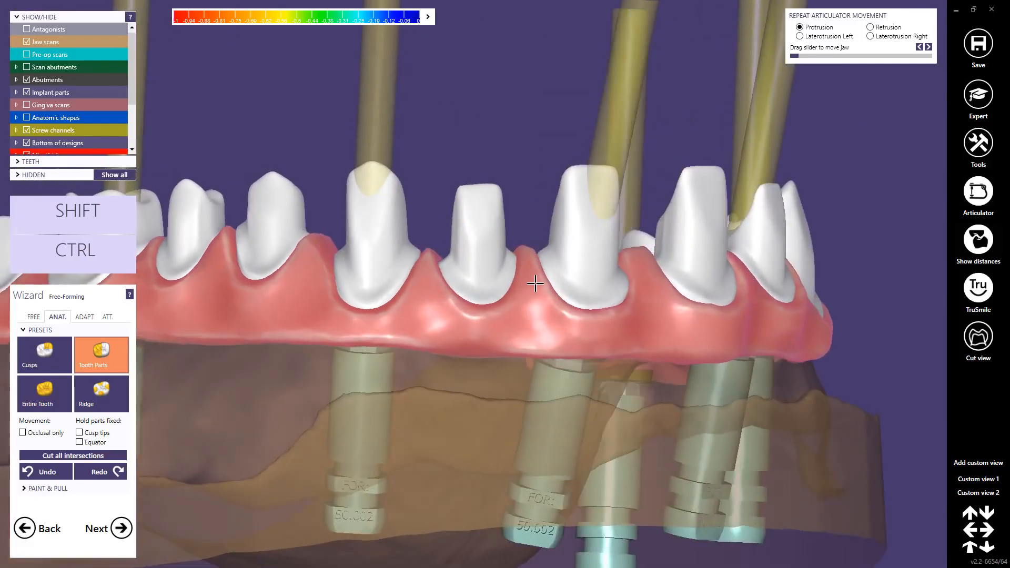
Step: Show the anatomic shapes and examine the reduced front teeth and margins inside them
right_click_drag(535, 284, 538, 283)
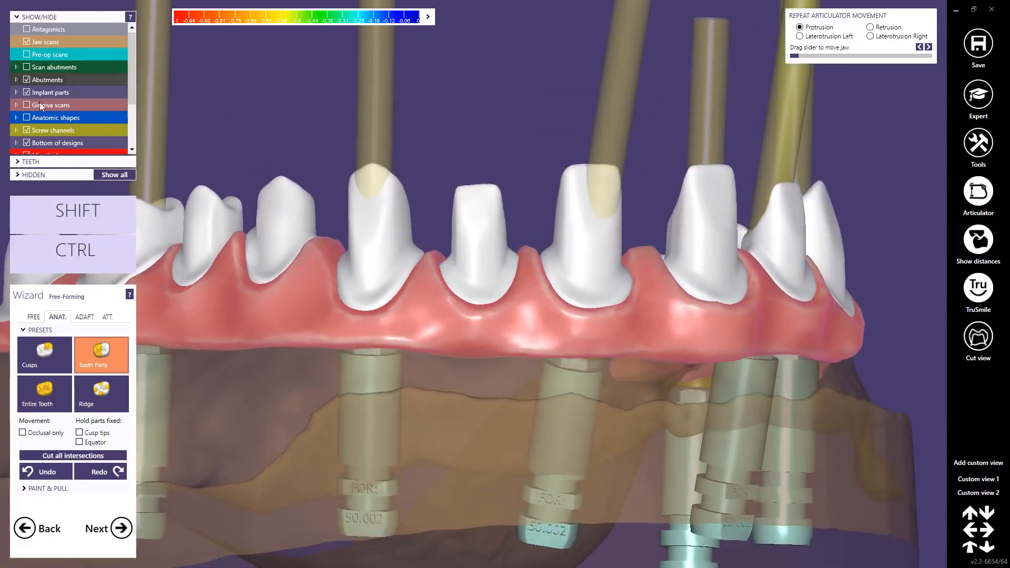
left_click(47, 117)
right_click_drag(421, 209, 412, 208)
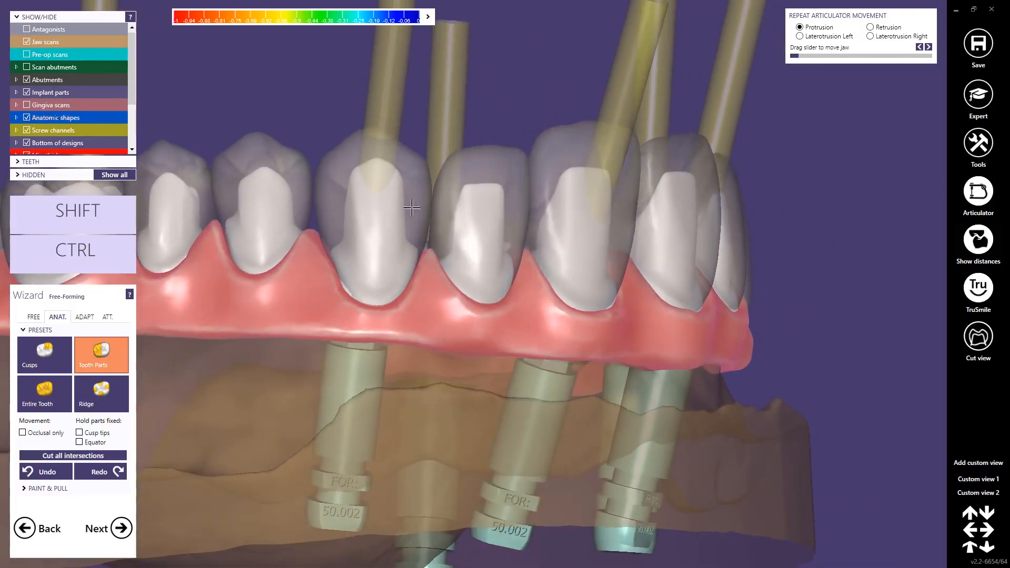
scroll(342, 221, "up", 3)
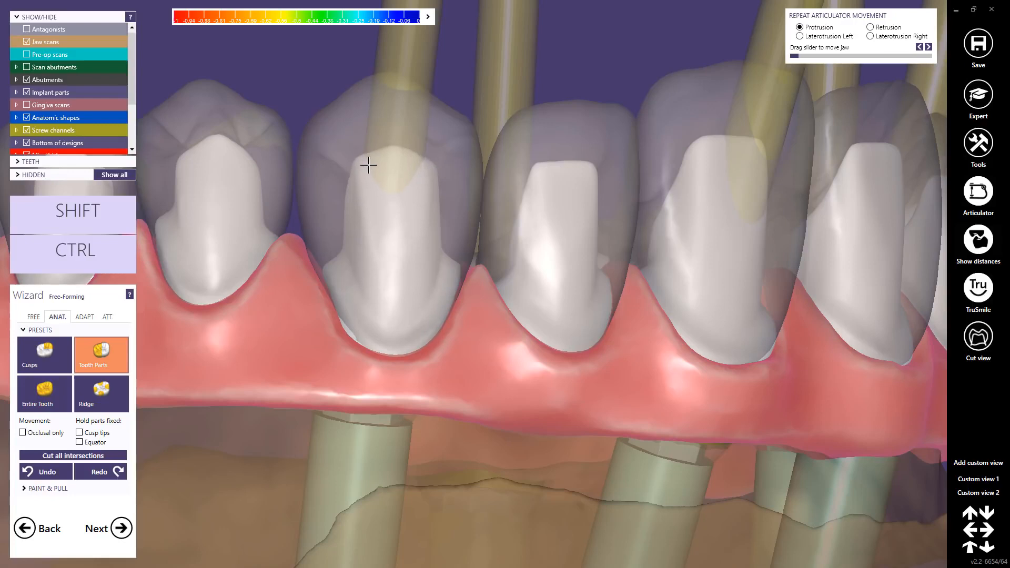
Step: Hold the equator fixed and refine the tops of the reduced molars on one side inside their anatomic shapes
left_click(80, 443)
middle_click(223, 158)
right_click_drag(401, 260, 468, 263)
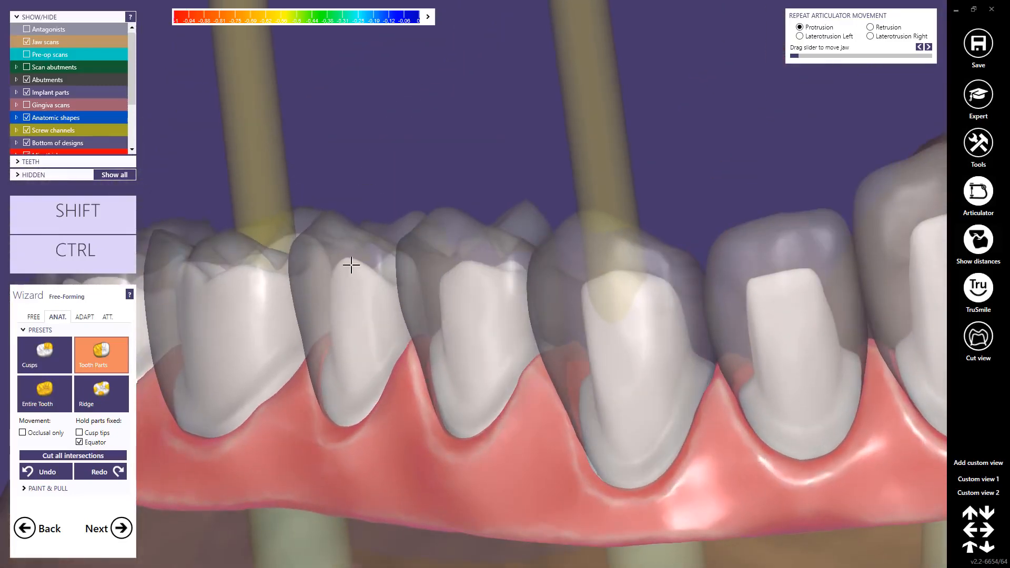
middle_click(256, 290)
right_click_drag(256, 290, 341, 265)
scroll(373, 266, "up", 2)
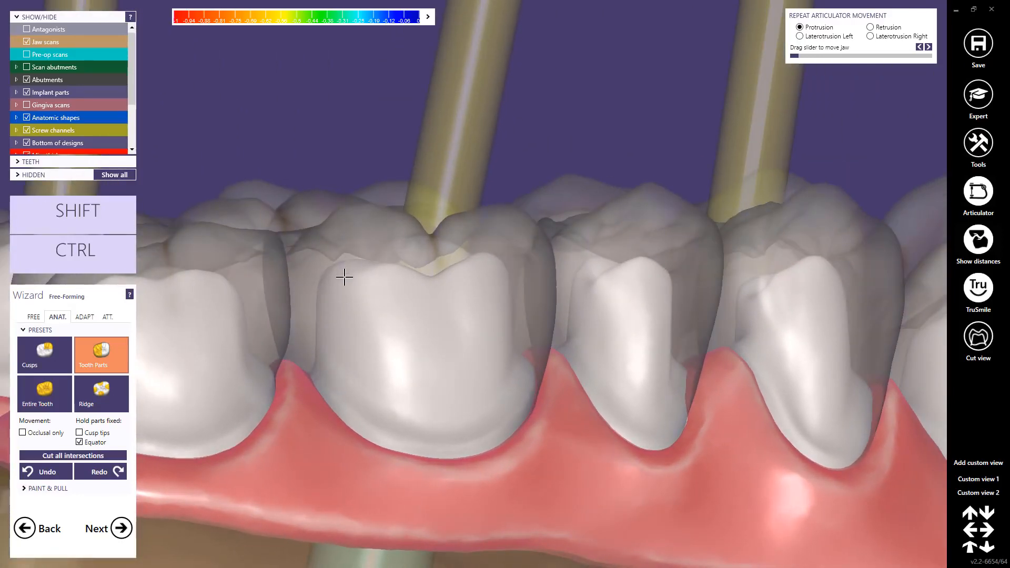
left_click_drag(345, 277, 345, 284)
right_click_drag(336, 289, 546, 330)
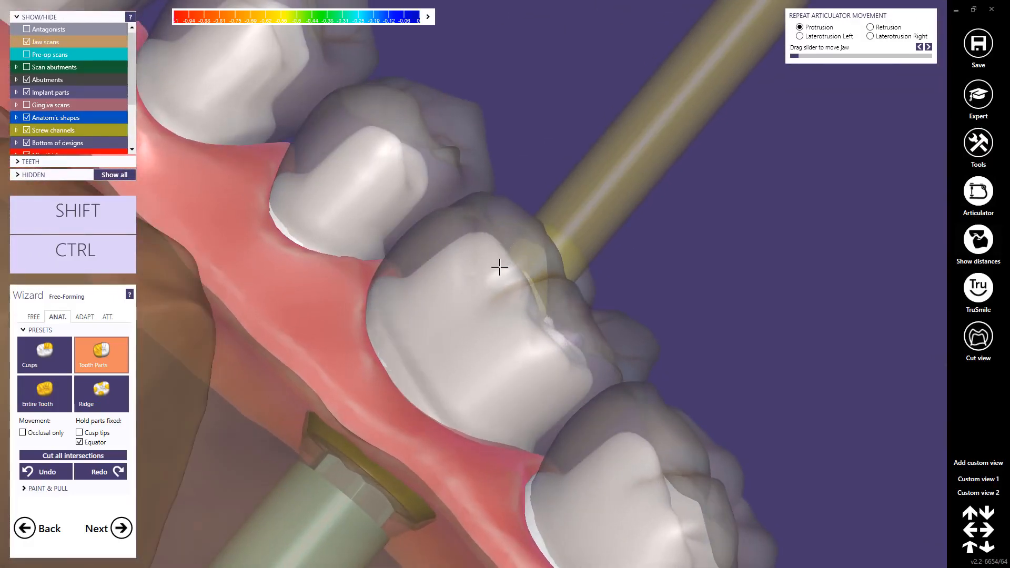
right_click_drag(566, 384, 591, 449)
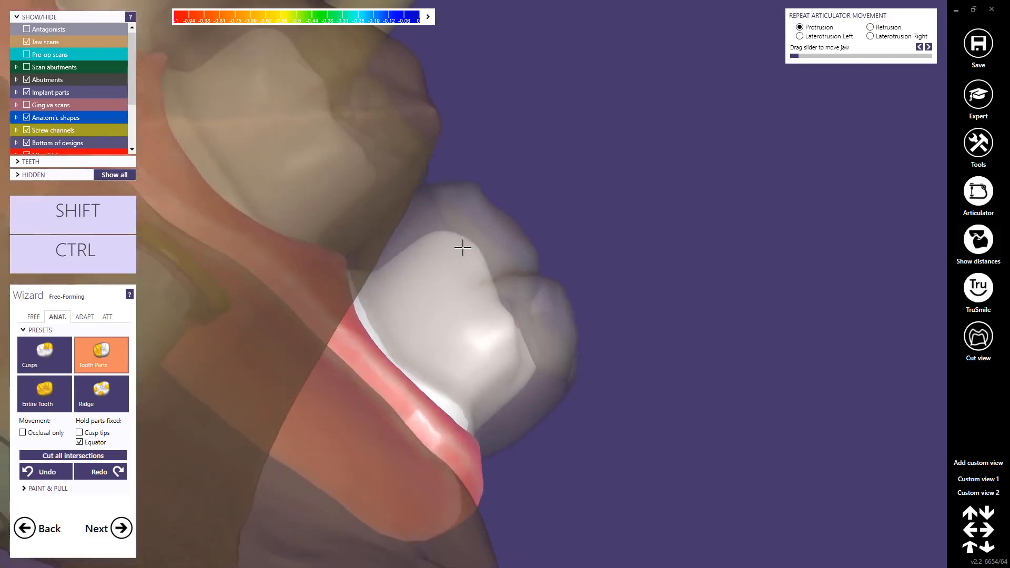
scroll(482, 280, "down", 2)
right_click_drag(481, 281, 478, 301)
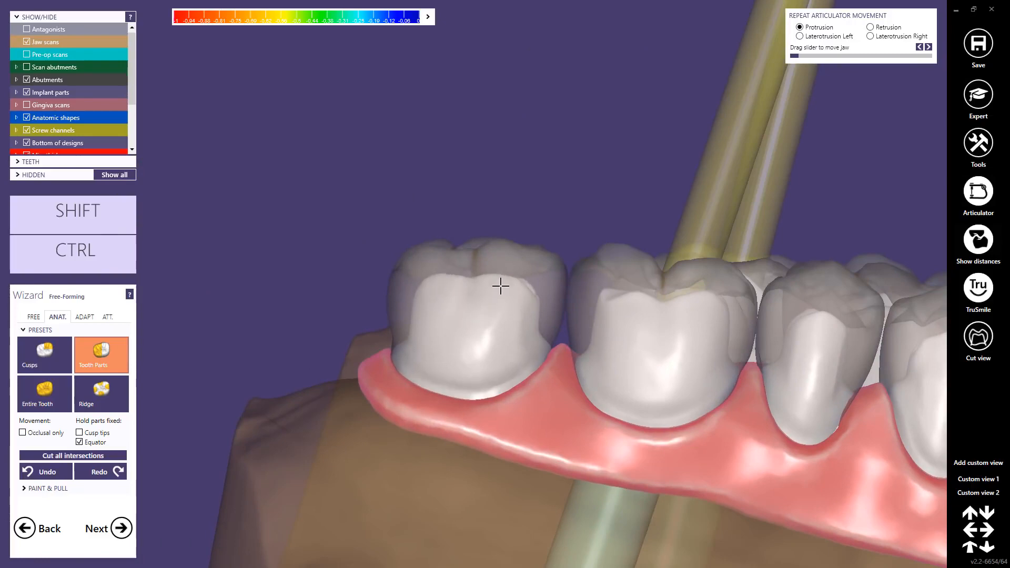
Step: Lower the whole reduced first molar on the opposite side slightly, using the Entire Tooth preset
scroll(758, 402, "down", 3)
right_click_drag(823, 411, 816, 388)
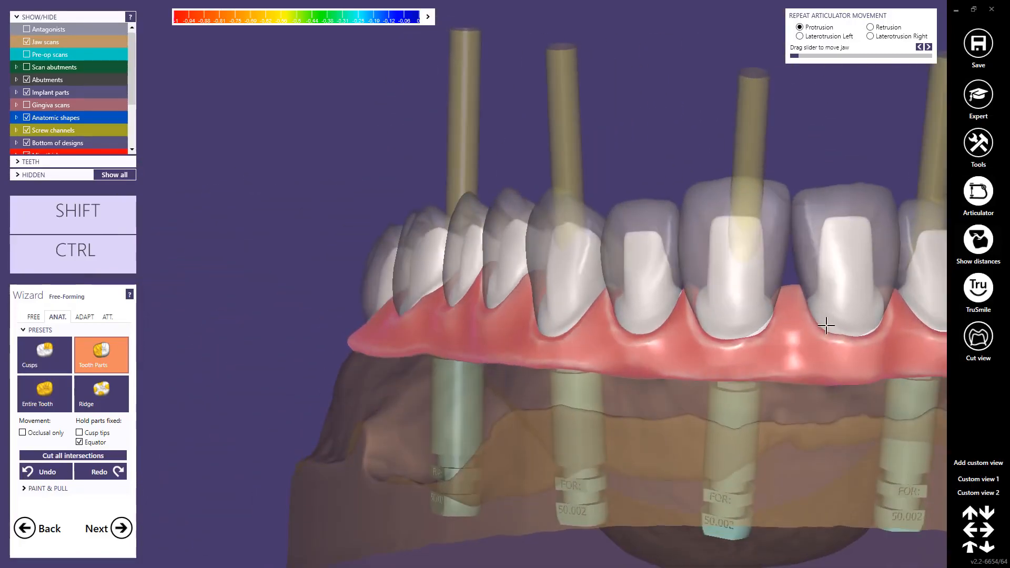
right_click_drag(812, 318, 762, 312)
scroll(685, 247, "up", 3)
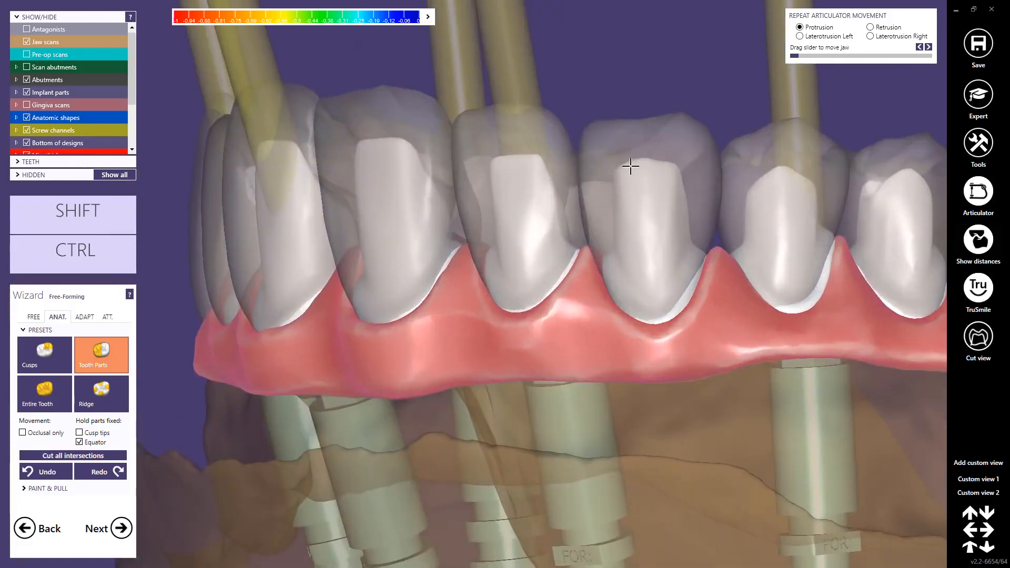
scroll(869, 211, "down", 3)
right_click_drag(853, 226, 779, 253)
scroll(740, 232, "up", 3)
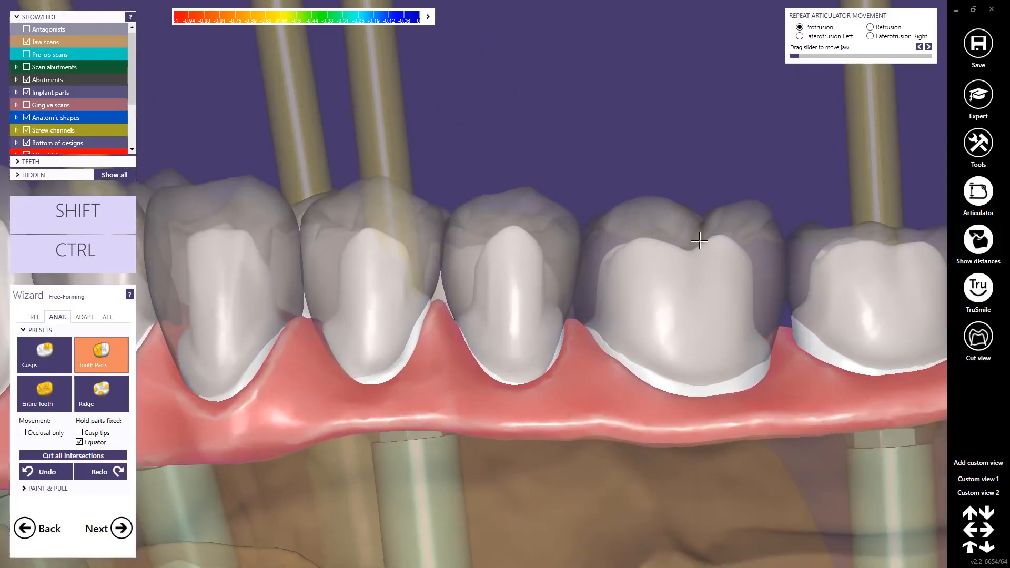
left_click(52, 397)
left_click_drag(703, 259, 701, 269)
Step: Lower the occlusal surface of the reduced last molar on that side, finishing with the Tooth Parts preset
middle_click(877, 269)
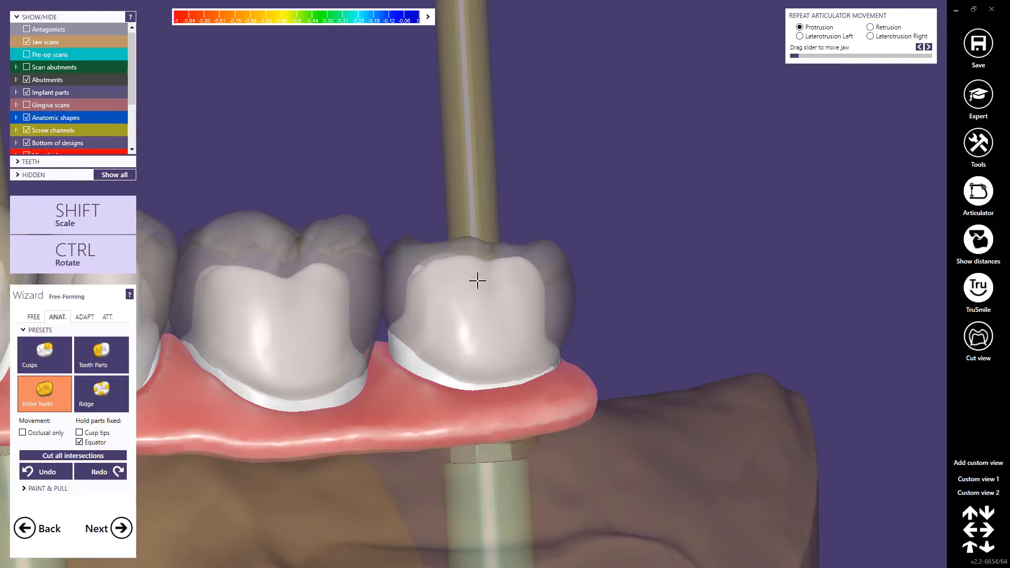
right_click_drag(467, 295, 484, 254)
left_click_drag(489, 233, 486, 232)
left_click(87, 357)
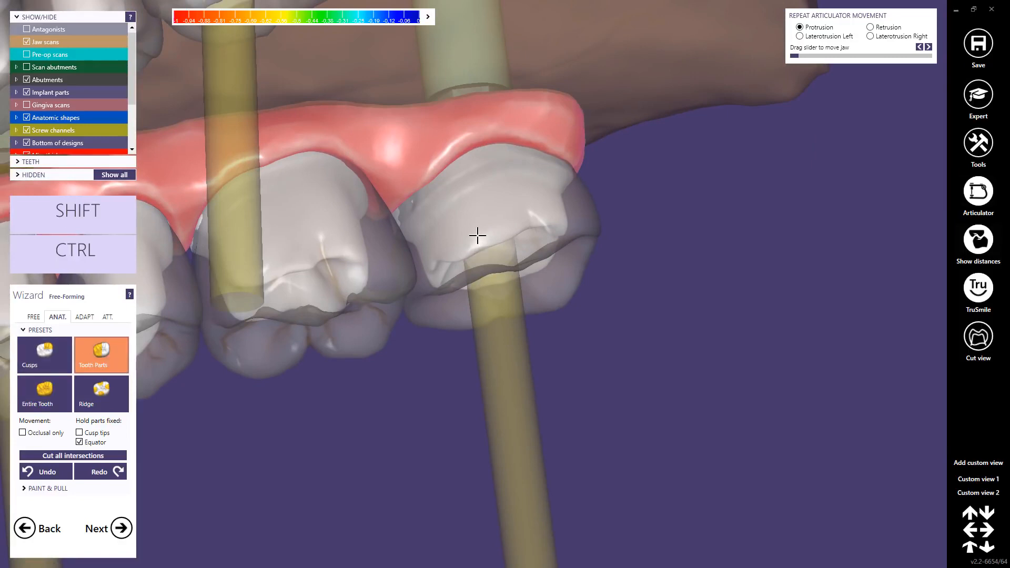
mouse_move(468, 241)
right_mouse_down()
mouse_move(471, 199)
mouse_move(472, 238)
mouse_move(457, 237)
right_mouse_up()
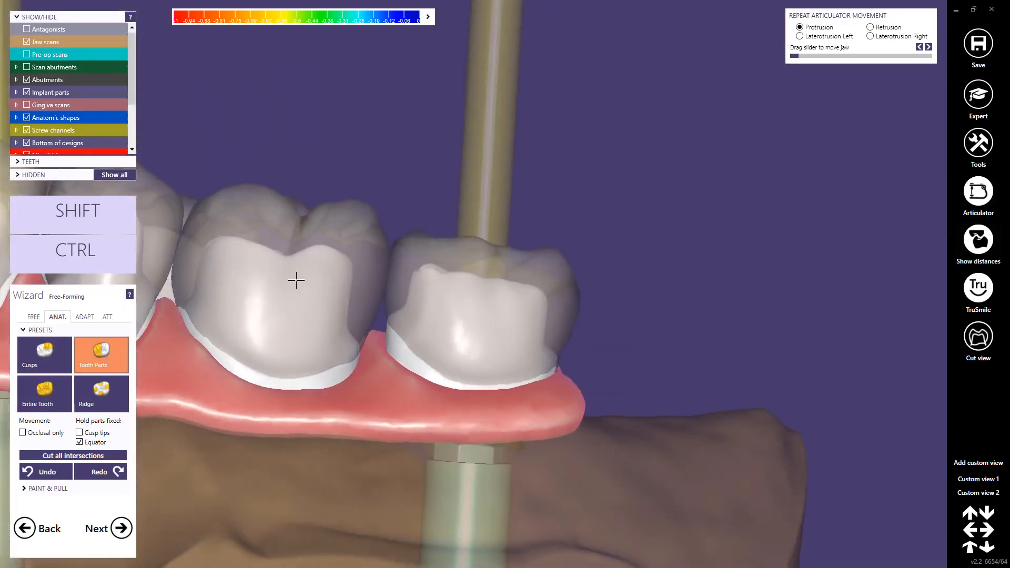
Step: Examine the fit of the reduced teeth inside the anatomic shapes from the buccal side and the occlusal view
scroll(290, 290, "down", 5)
middle_click(286, 296)
right_click_drag(321, 313, 314, 321)
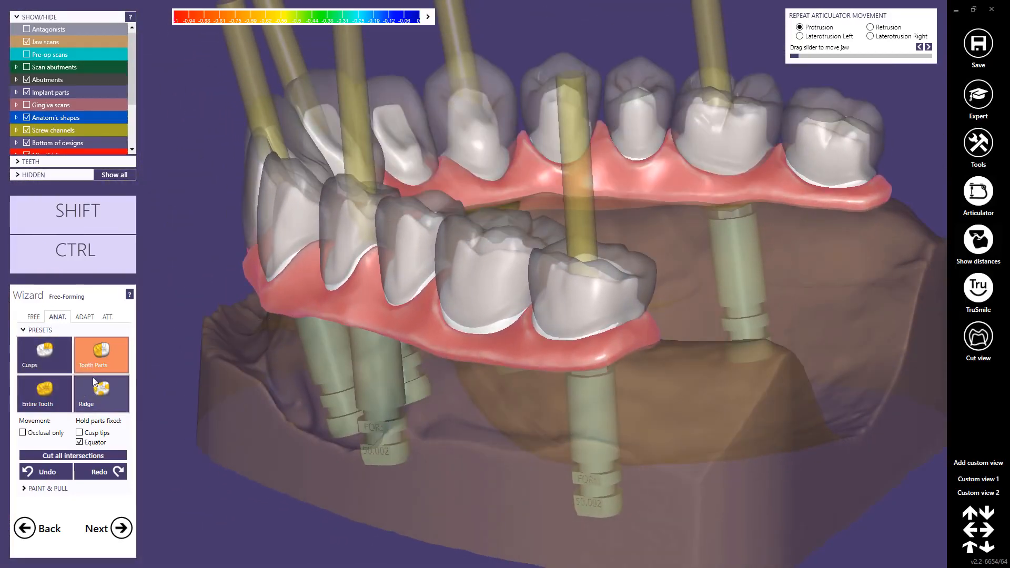
scroll(390, 244, "up", 6)
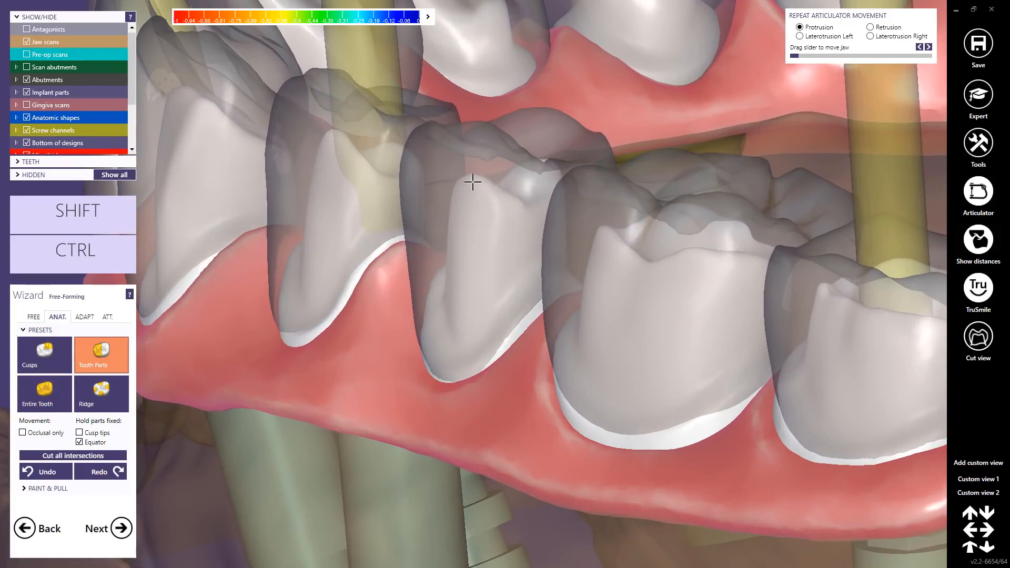
scroll(468, 206, "down", 5)
right_click_drag(468, 233, 405, 271)
scroll(404, 272, "down", 4)
right_click_drag(219, 282, 453, 260)
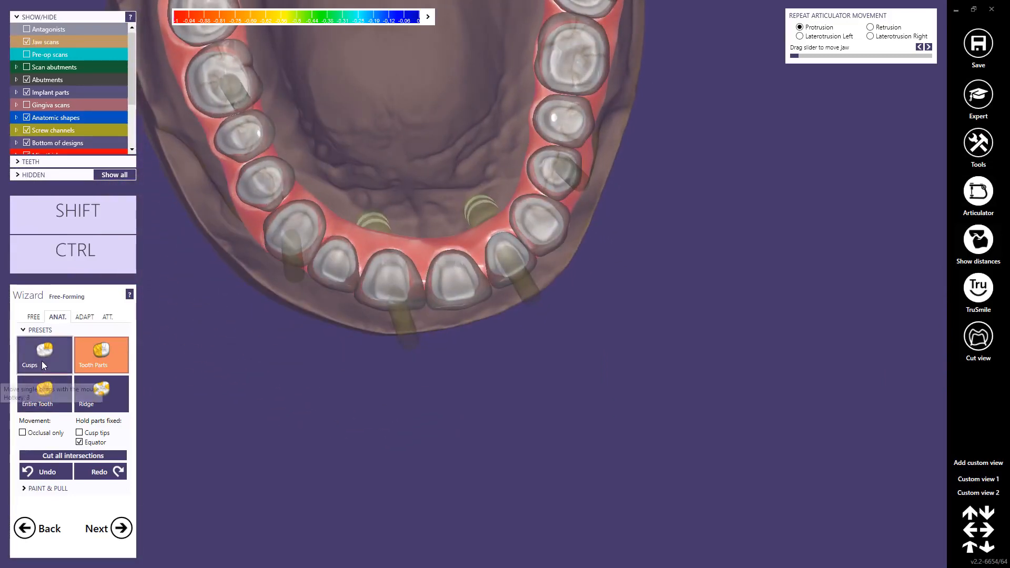
Step: Adjust the palatal surface of one reduced central incisor with the Ridge preset and hide the anatomic shapes
left_click(114, 380)
scroll(405, 310, "up", 5)
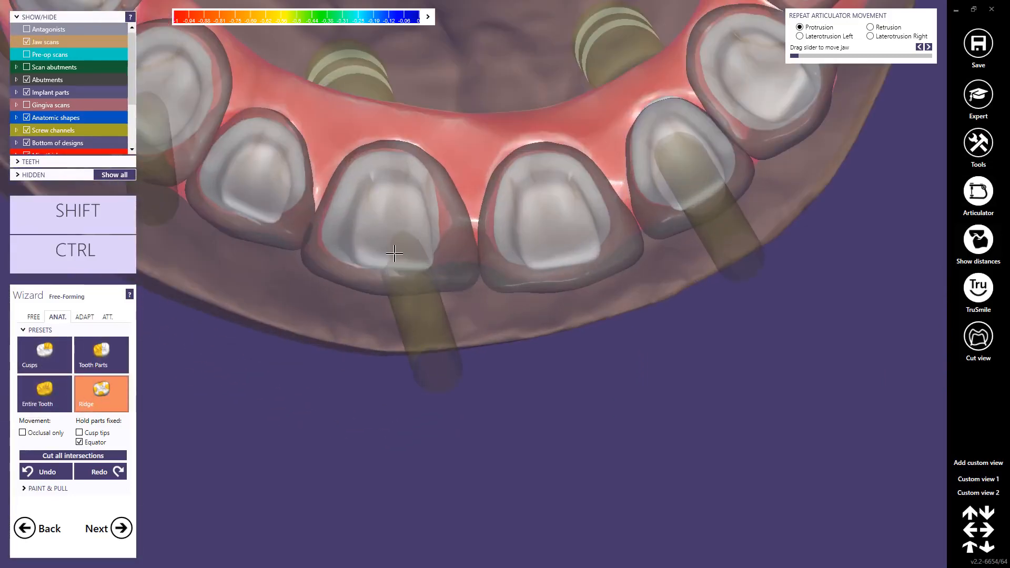
right_click_drag(395, 237, 385, 215)
left_click(27, 117)
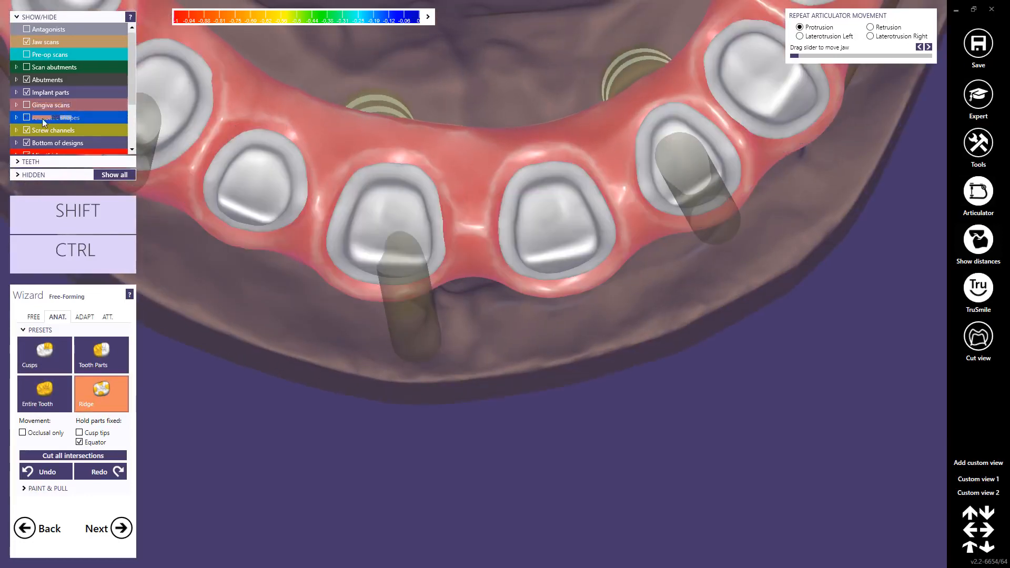
Step: Push both proximal sides of the other reduced central incisor inward to form grooves
scroll(376, 220, "up", 3)
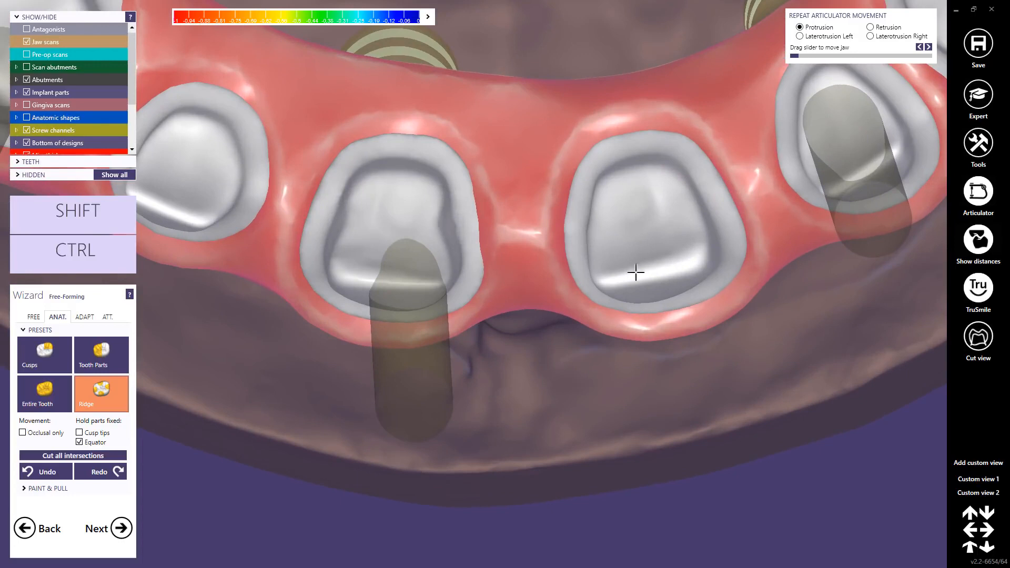
left_click_drag(595, 231, 606, 227)
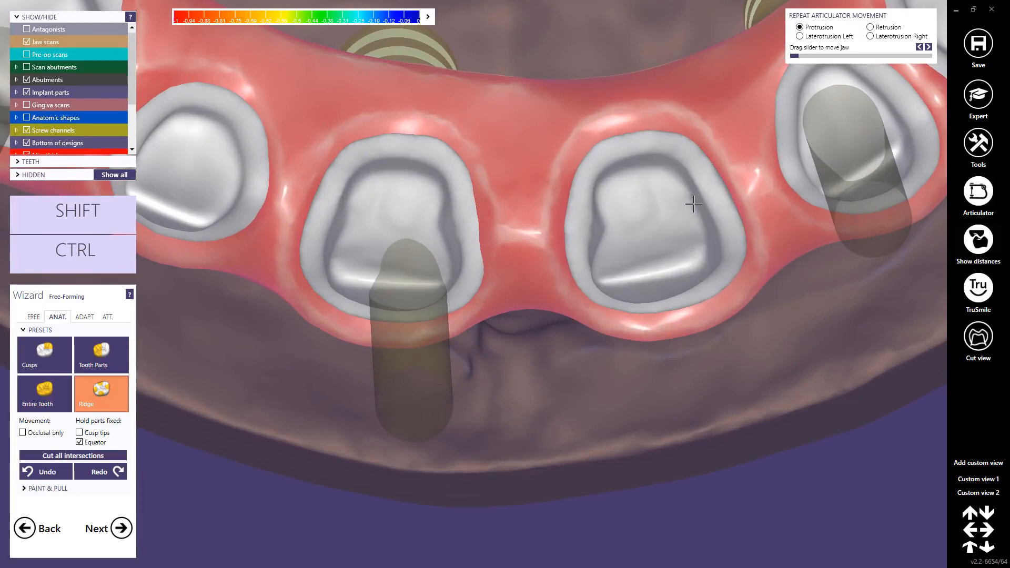
left_click_drag(693, 205, 681, 208)
Step: Push the proximal sides of the neighbouring lateral incisor and canine inward with the Ridge preset
middle_click(223, 152)
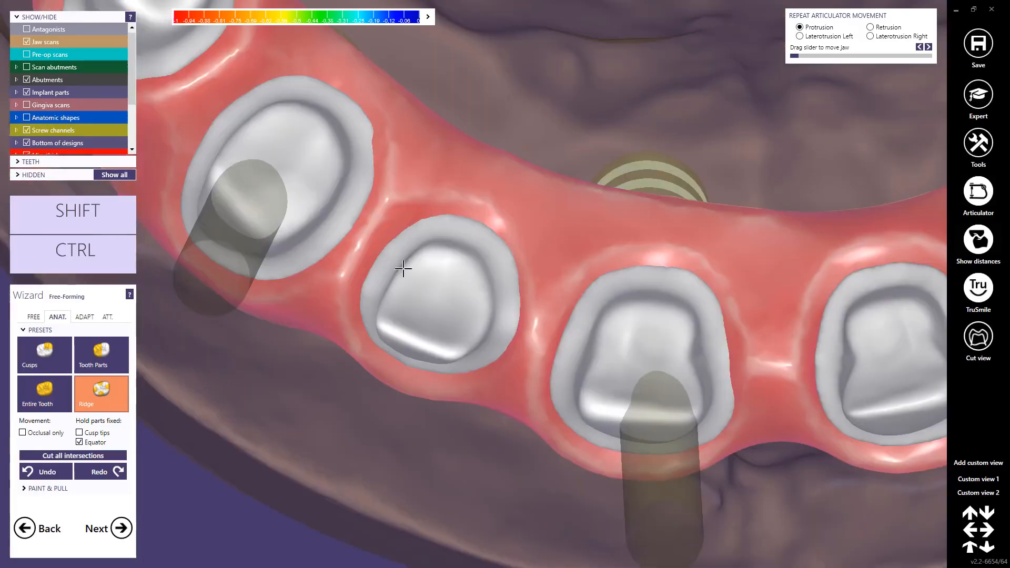
left_click_drag(399, 278, 405, 280)
left_click_drag(486, 310, 480, 307)
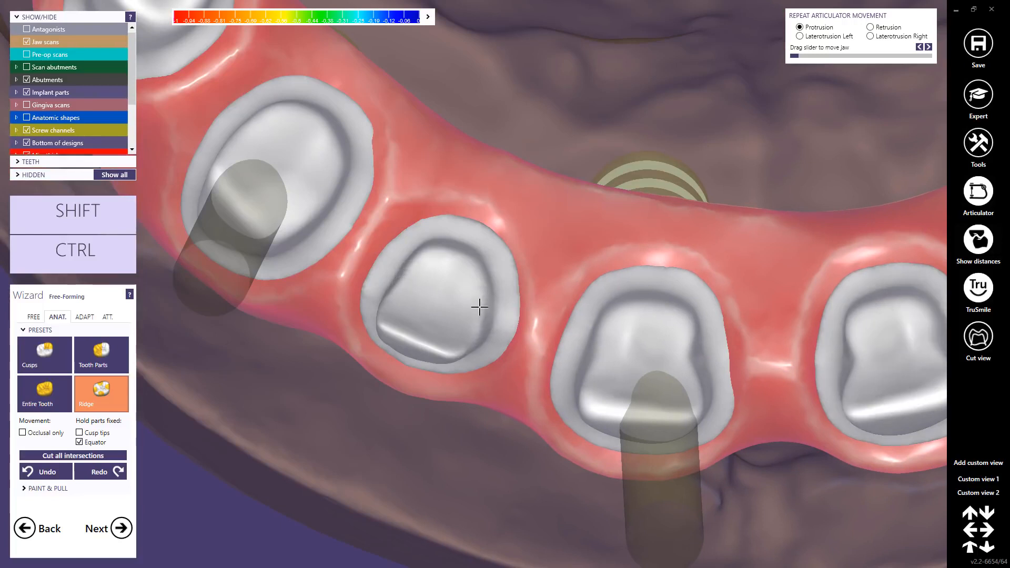
left_click_drag(332, 198, 324, 195)
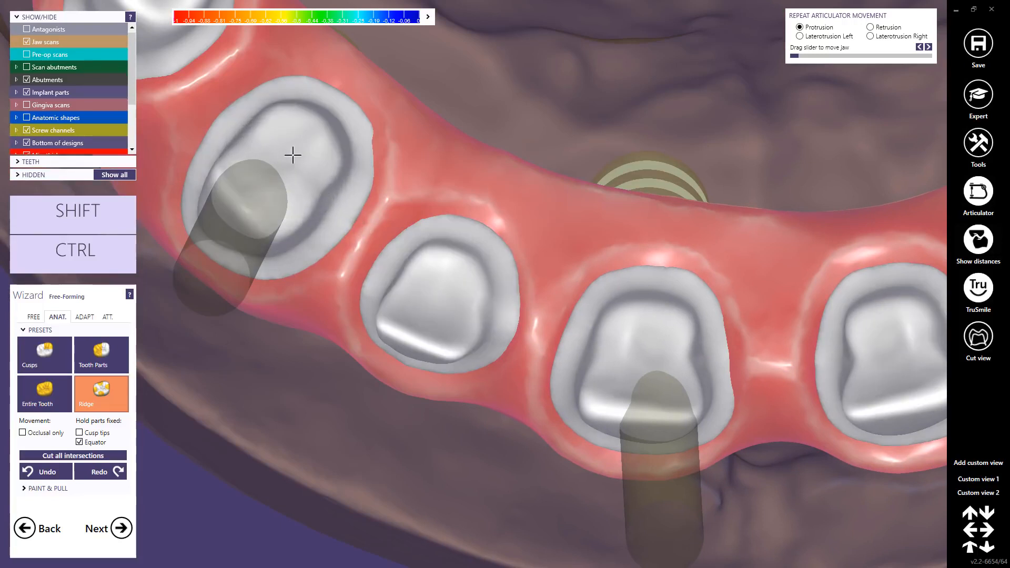
Step: Push in the proximal sides of the lateral incisor and canine on the opposite side of the arch
scroll(582, 266, "down", 5)
middle_click(706, 296)
scroll(637, 286, "up", 3)
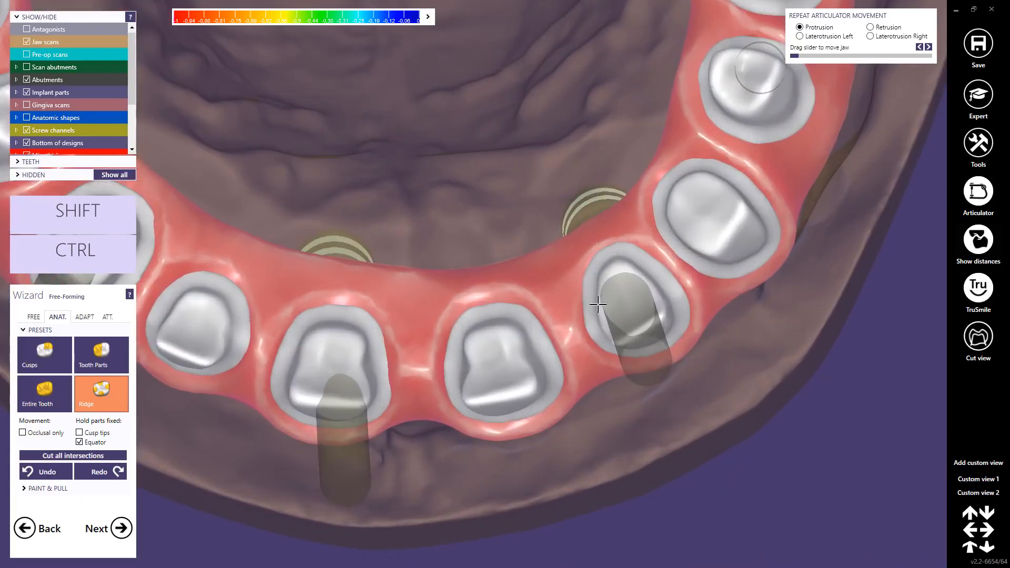
left_click_drag(598, 310, 604, 308)
right_click_drag(604, 308, 641, 302)
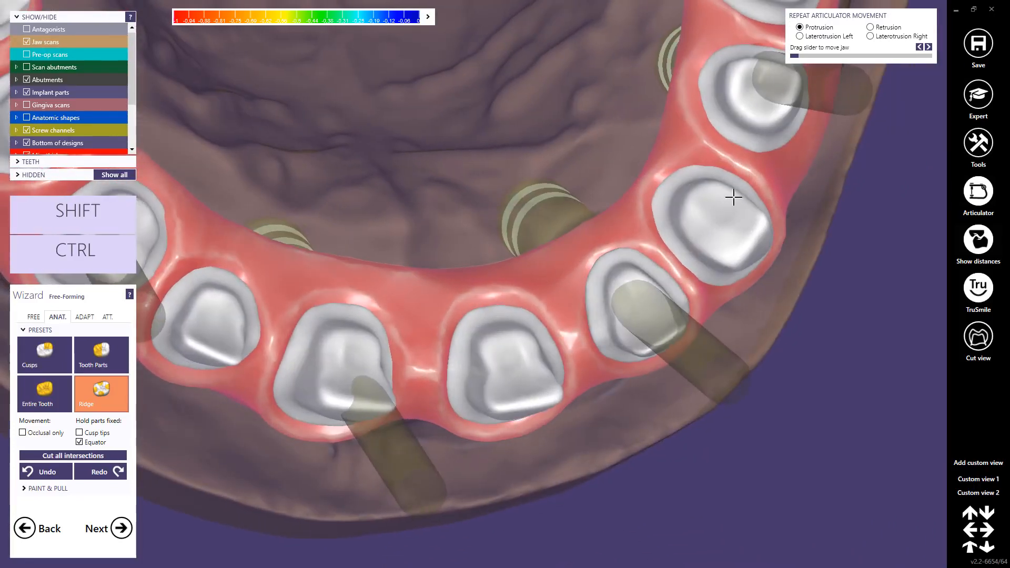
left_click_drag(733, 195, 731, 198)
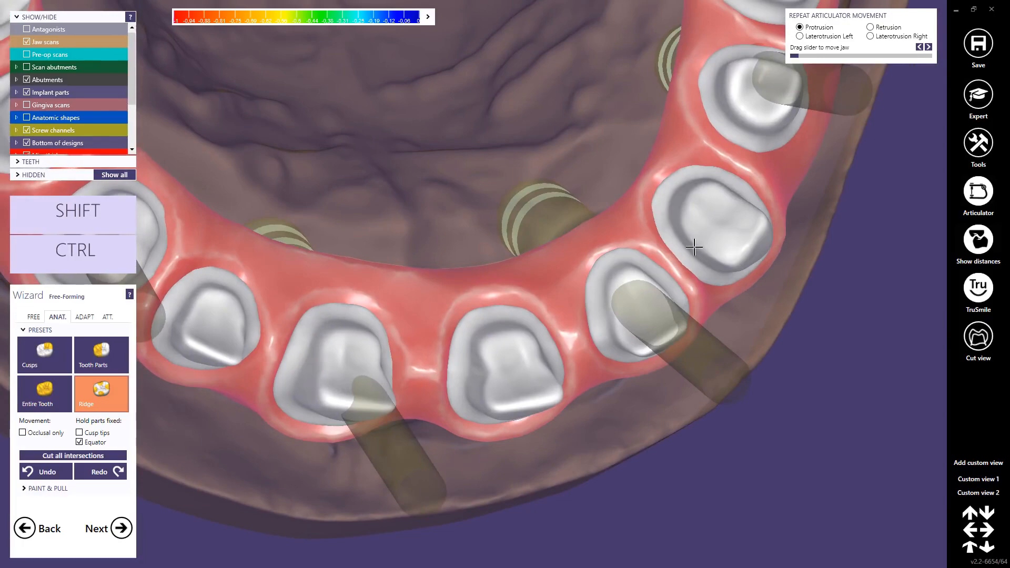
Step: Proceed to the Connectors stage and apply the no-connector shape so all connectors are removed
right_click_drag(705, 232, 397, 420)
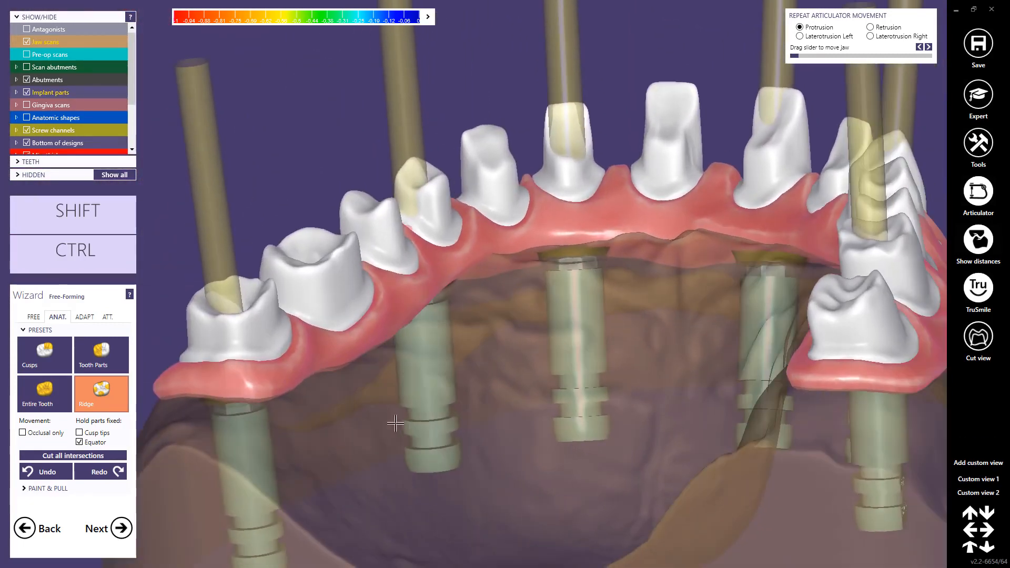
left_click(120, 528)
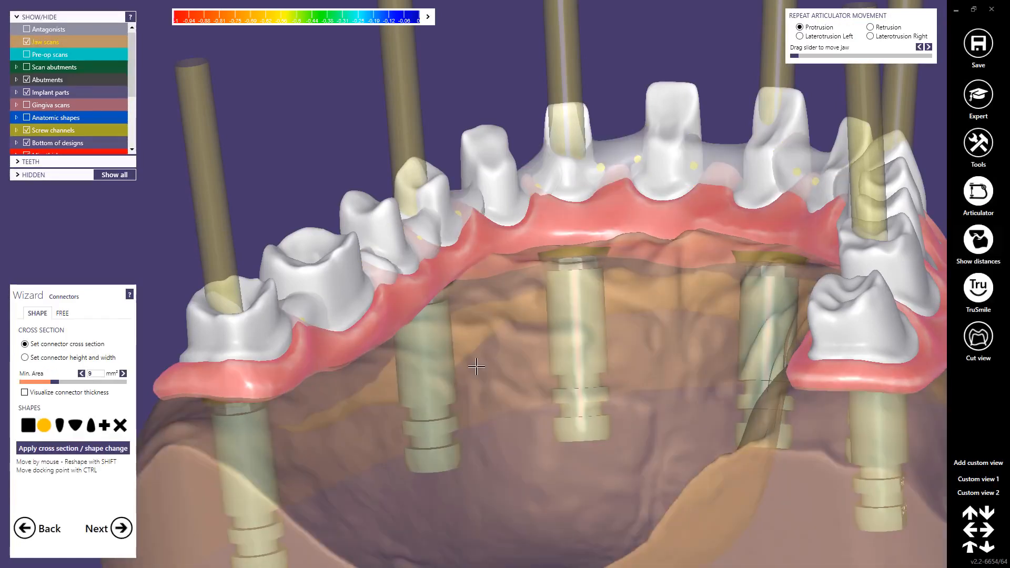
right_click_drag(477, 367, 476, 366)
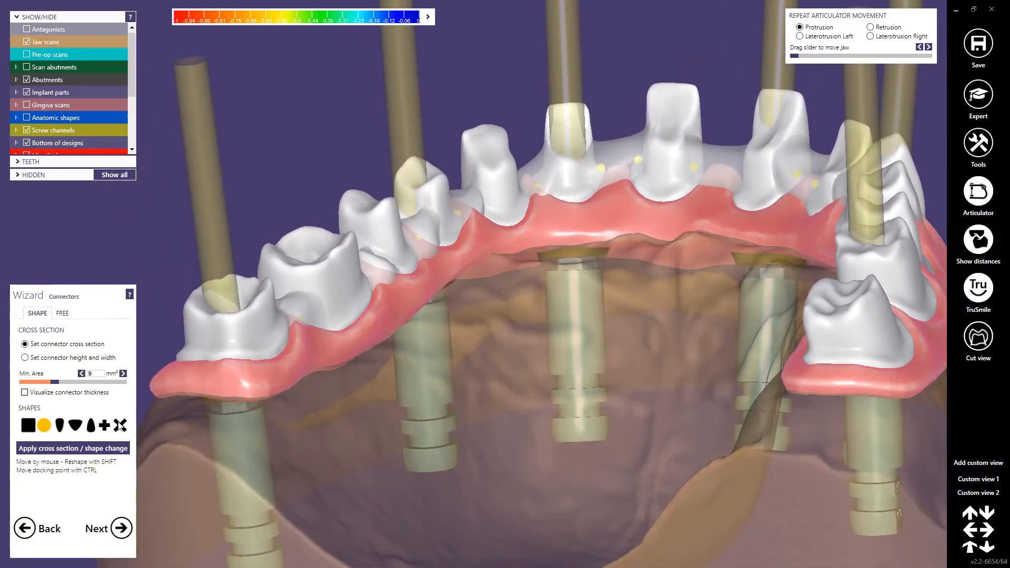
left_click(120, 425)
left_click(89, 448)
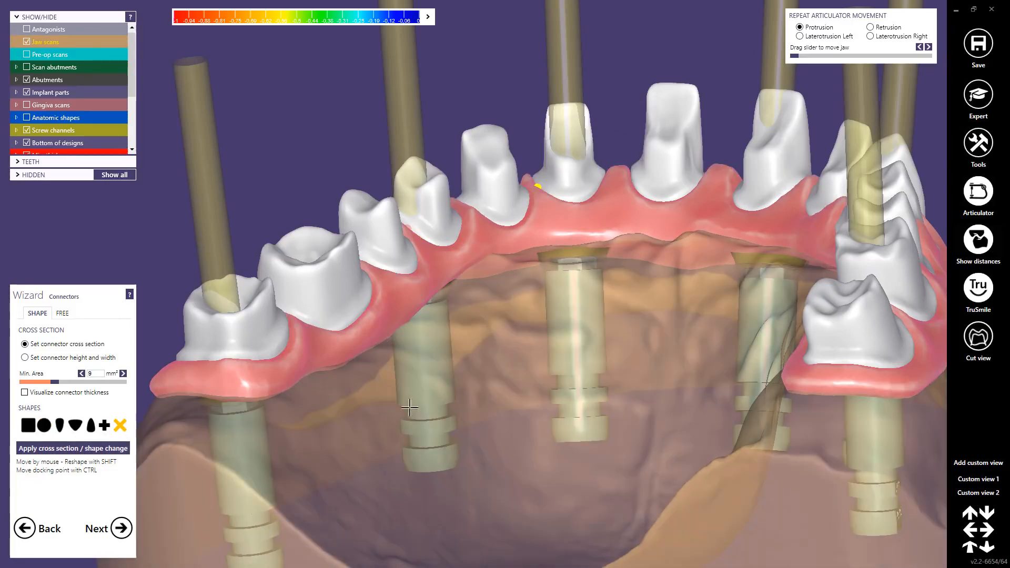
Step: Switch to expert mode and open Free-form Gingiva with the small region preset, keeping the existing free-forming changes
right_click_drag(662, 335, 308, 249)
scroll(313, 246, "up", 5)
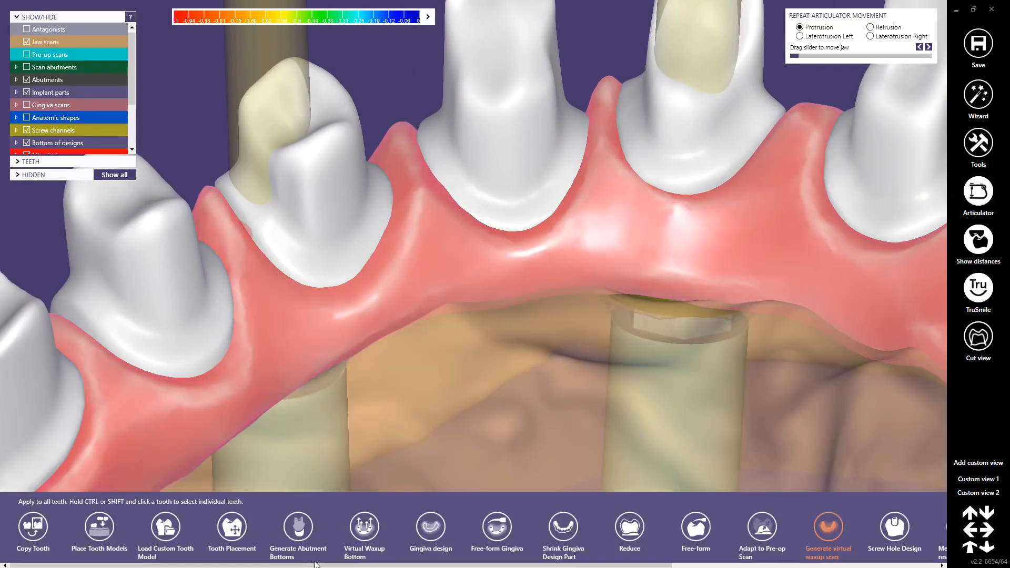
left_click(429, 525)
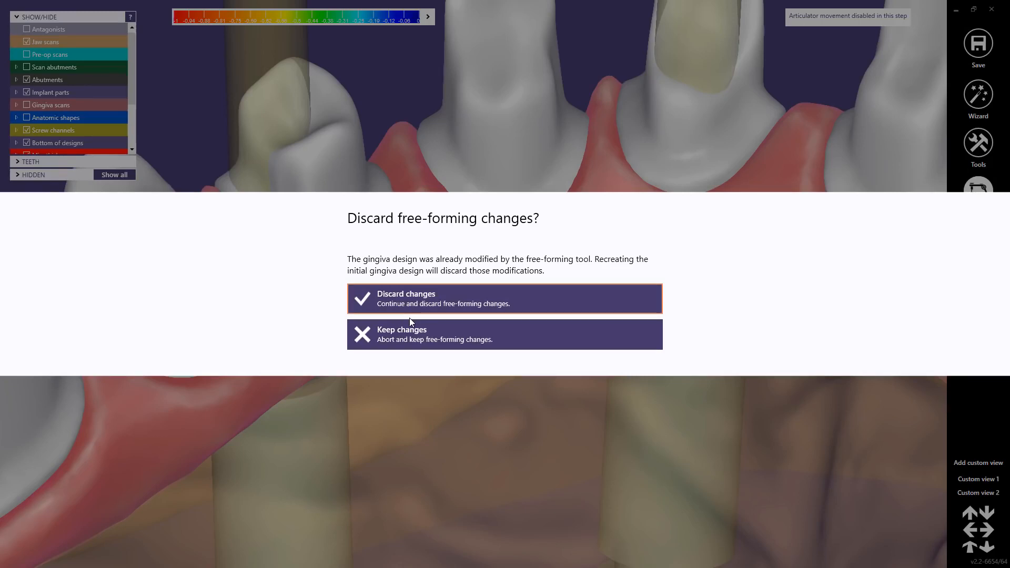
left_click(404, 338)
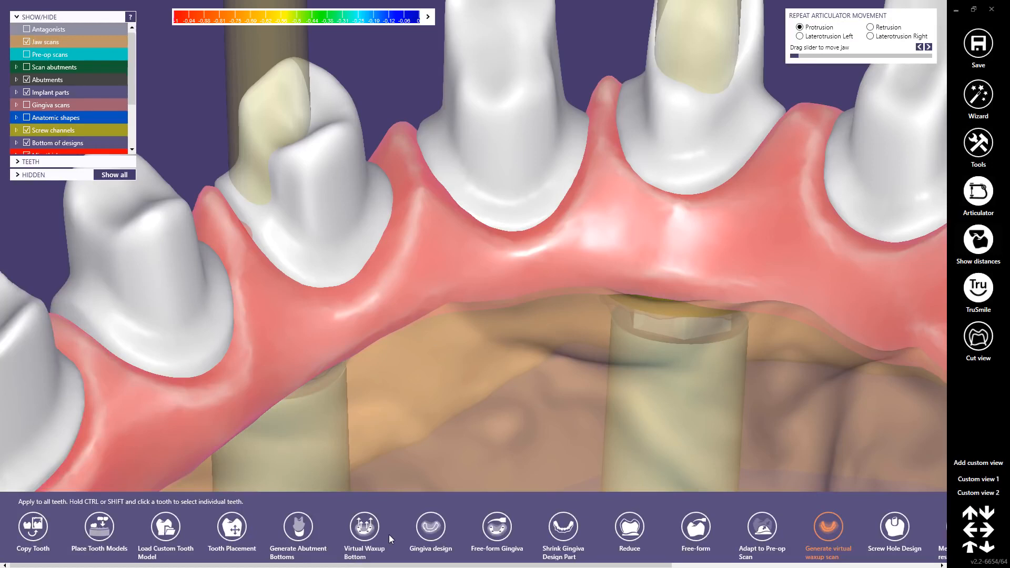
left_click(494, 524)
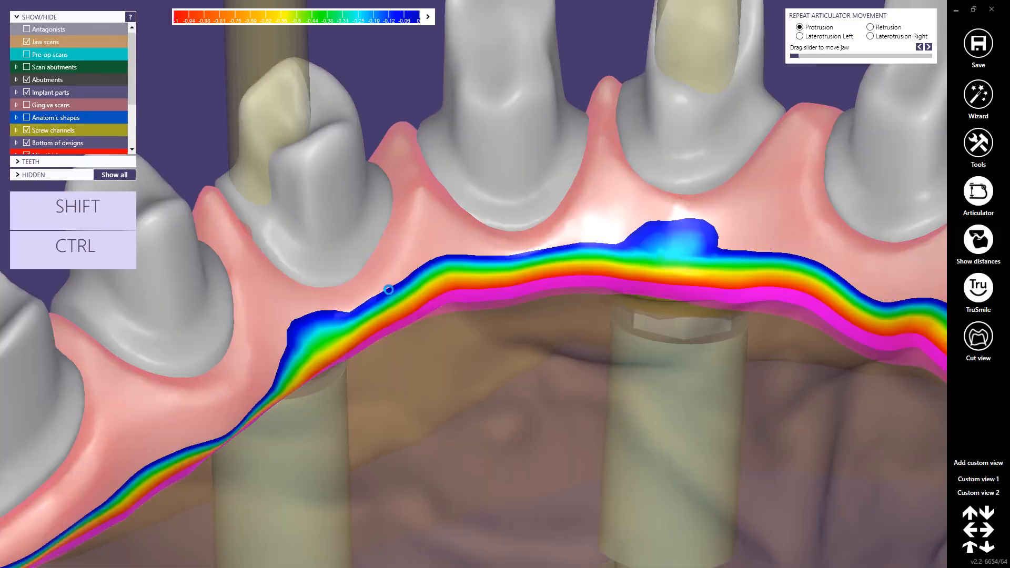
left_click(65, 317)
Step: Refine the palatal gingiva between the reduced teeth with the small region preset and accept the free-forming
right_click_drag(396, 319, 389, 302)
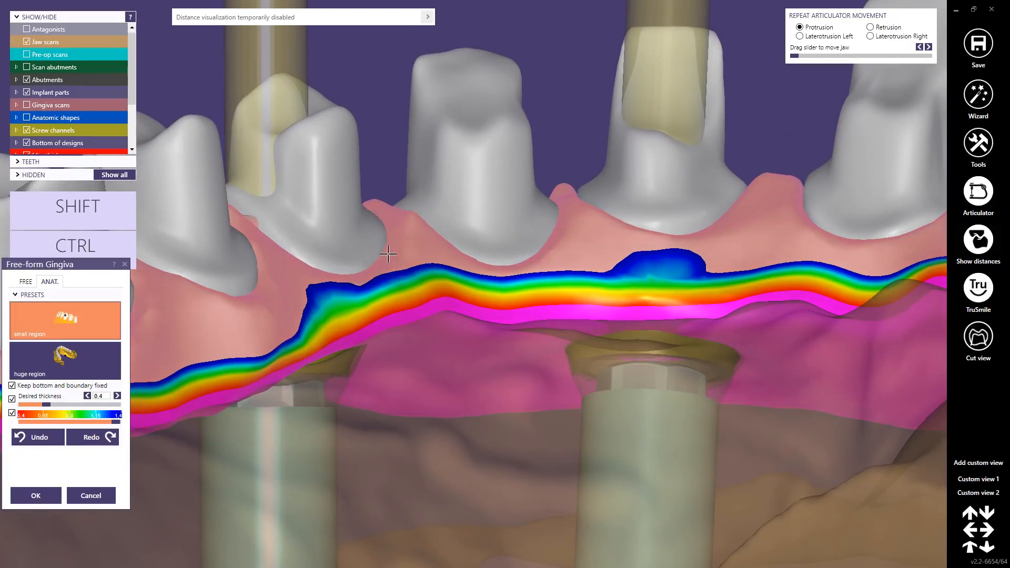
left_click_drag(388, 255, 388, 265)
mouse_move(388, 264)
right_mouse_down()
mouse_move(406, 258)
mouse_move(410, 268)
mouse_move(505, 237)
right_mouse_up()
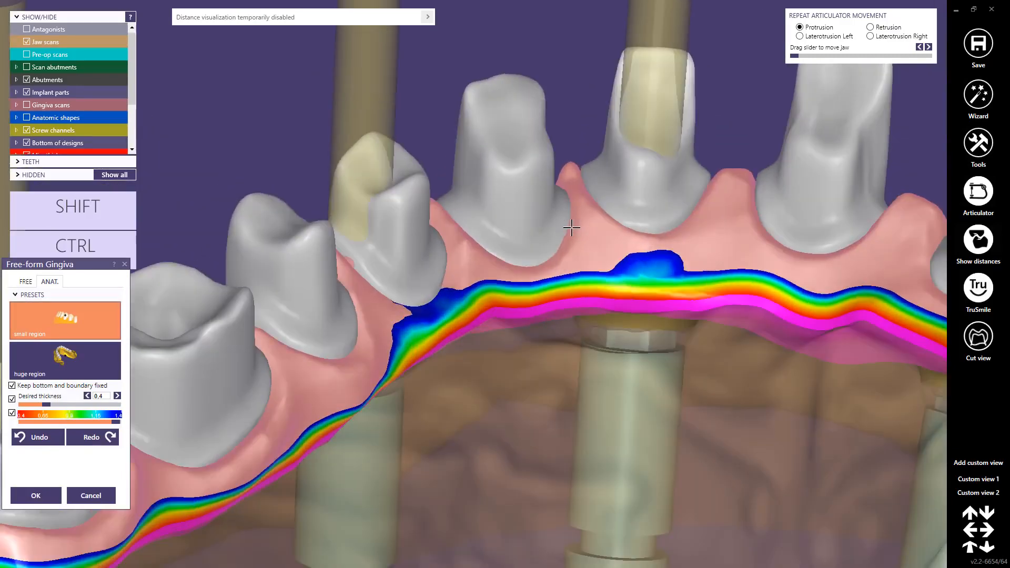
right_click_drag(572, 237, 481, 223)
scroll(479, 226, "down", 3)
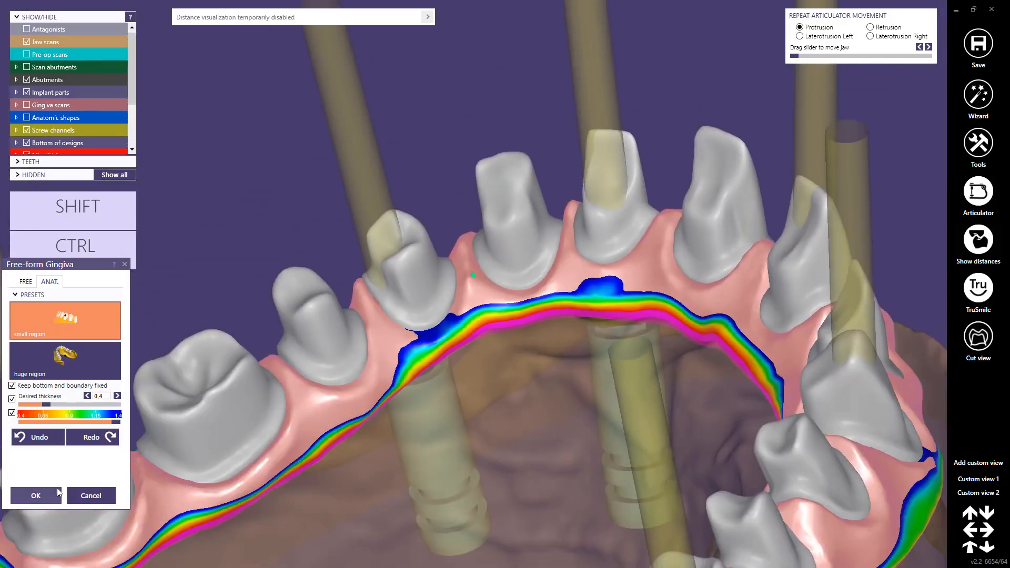
left_click(45, 495)
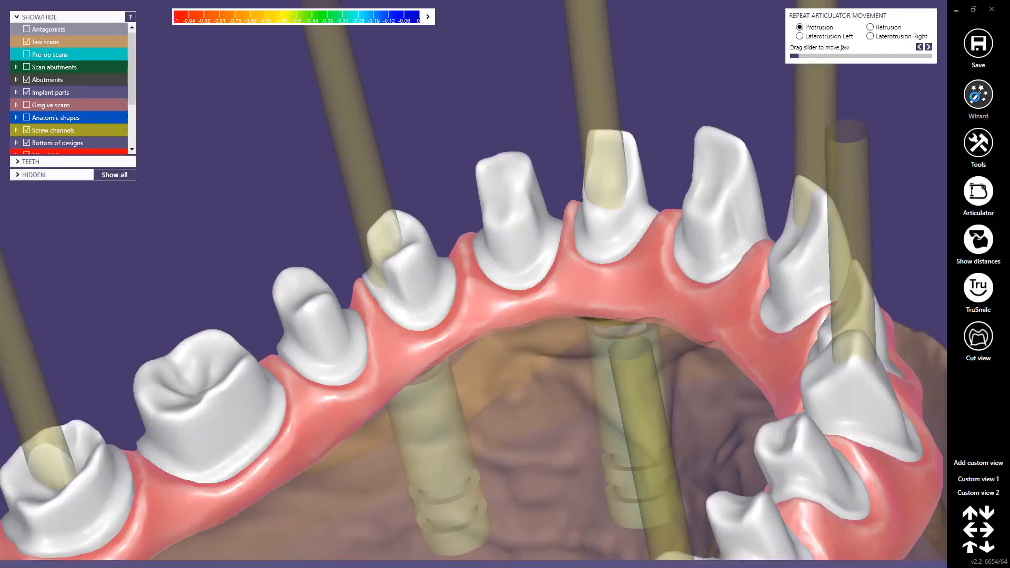
Step: Return to the wizard, generate the virtual waxup scan and proceed to its free-forming stage
left_click(977, 97)
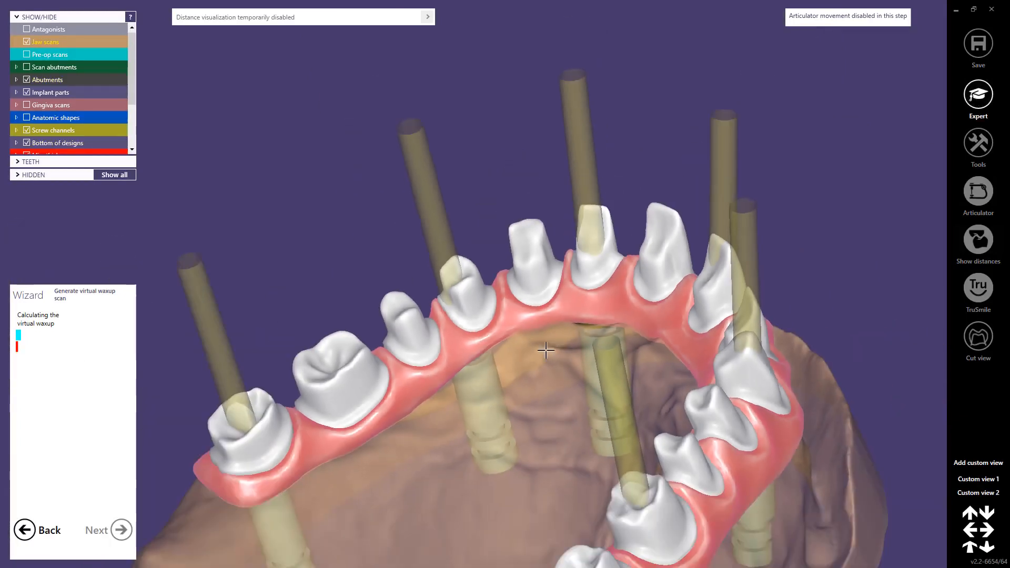
scroll(547, 351, "down", 3)
middle_click_drag(535, 397, 536, 254)
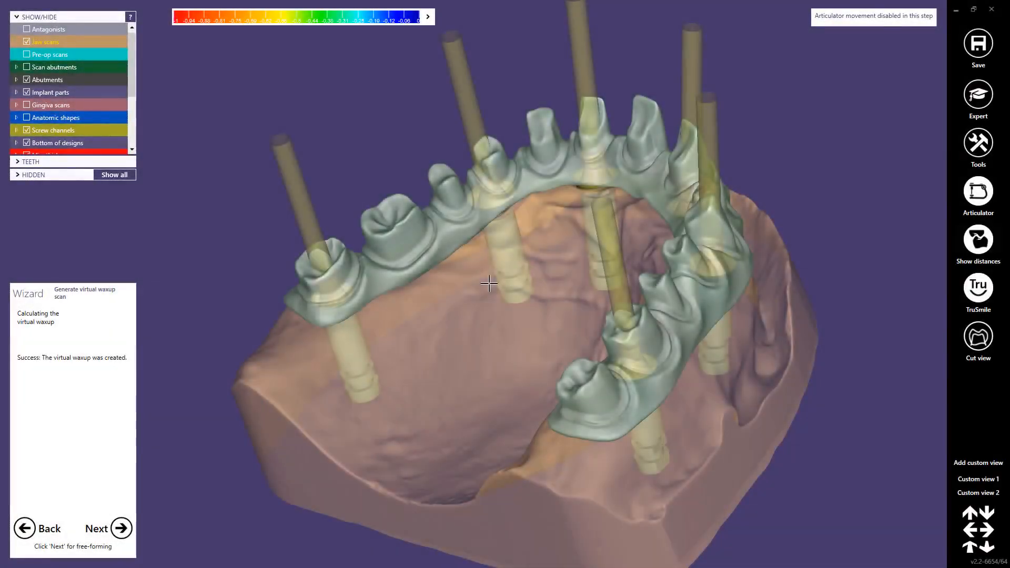
right_click_drag(488, 283, 530, 361)
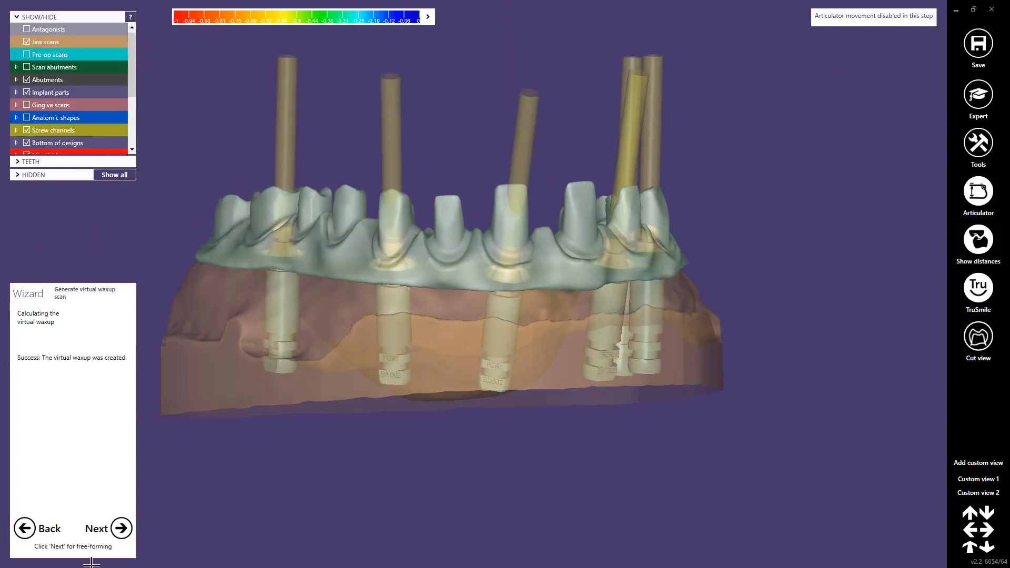
left_click(121, 528)
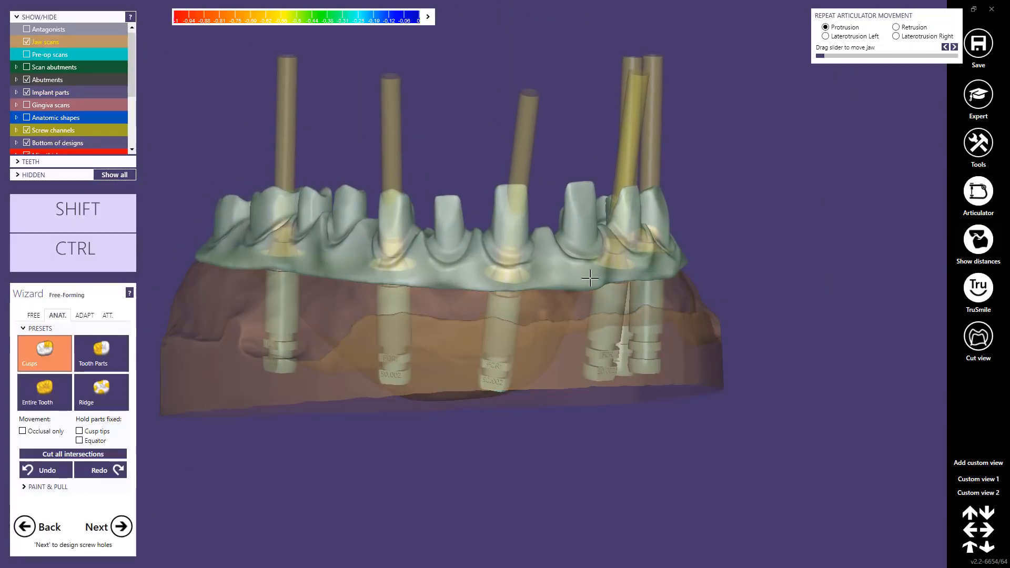
Step: Adapt the underside of the virtual waxup to the gingiva with a desired distance of 0.5 mm
right_click_drag(480, 280, 406, 294)
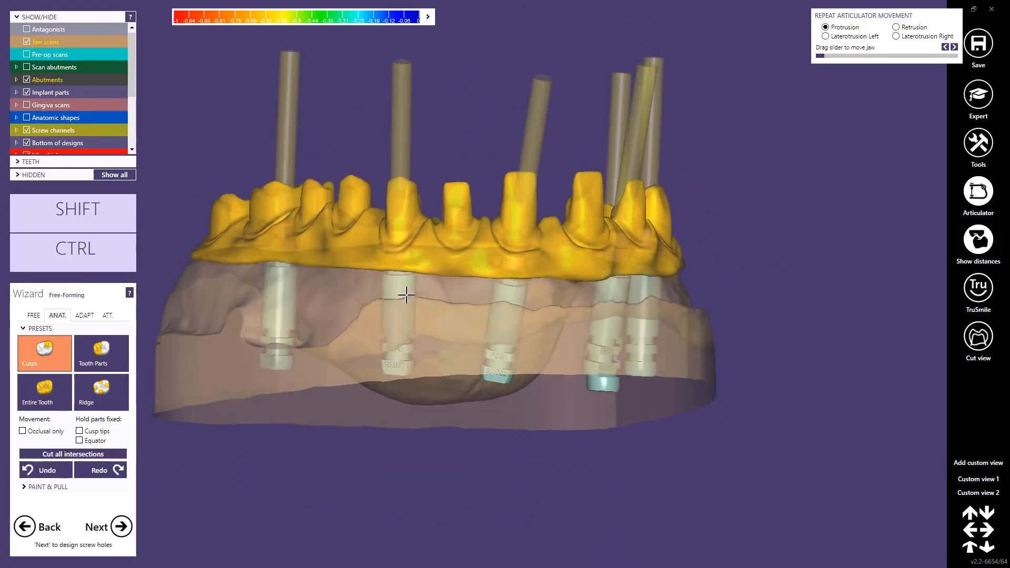
left_click(84, 315)
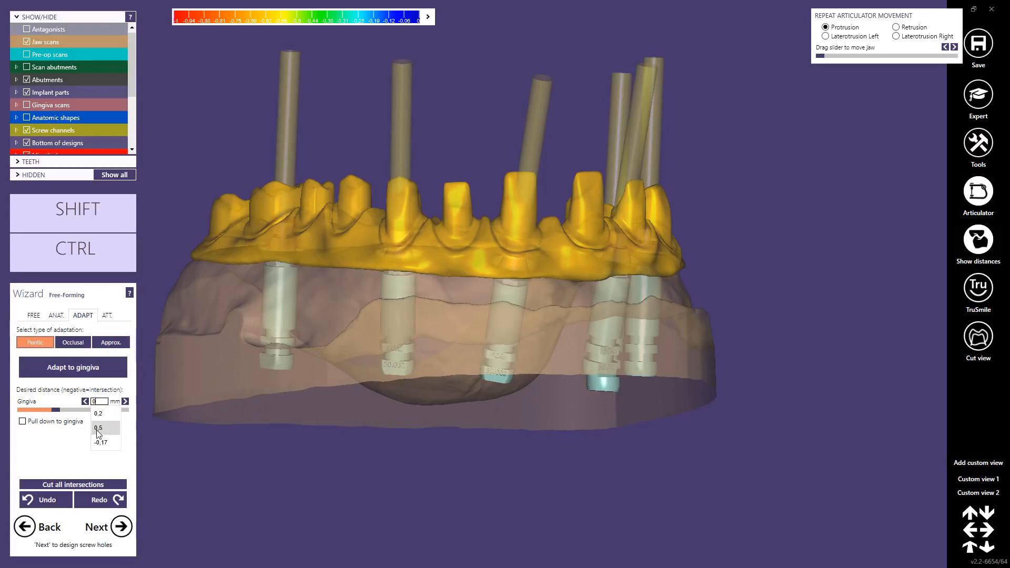
left_click(97, 432)
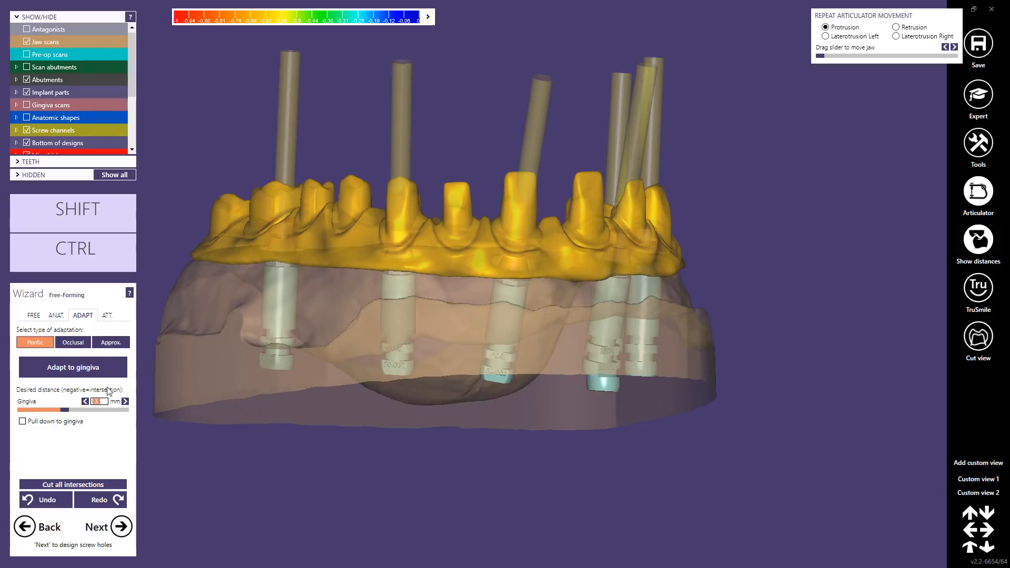
left_click(83, 368)
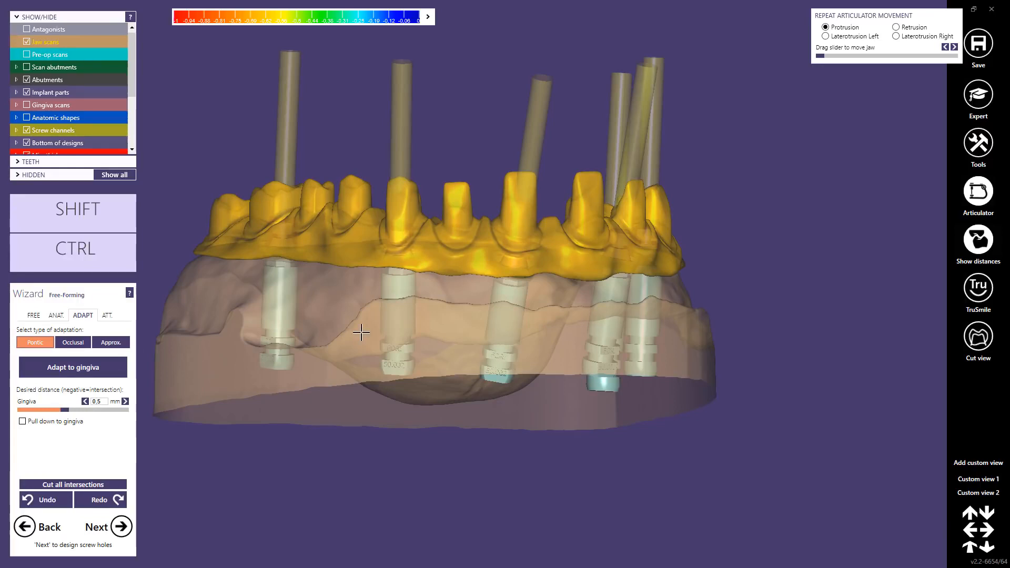
Step: Hide the jaw scan to expose the underside of the virtual waxup and its implant connections
right_click_drag(472, 307, 512, 240)
middle_click(682, 278)
scroll(425, 295, "up", 4)
scroll(424, 294, "down", 5, "ctrl")
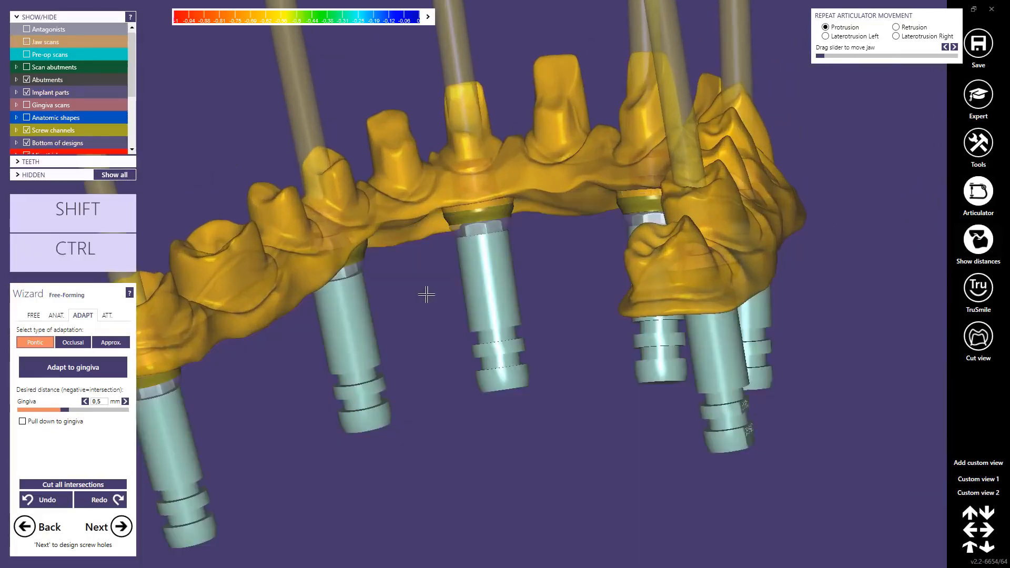
right_click_drag(426, 294, 497, 316)
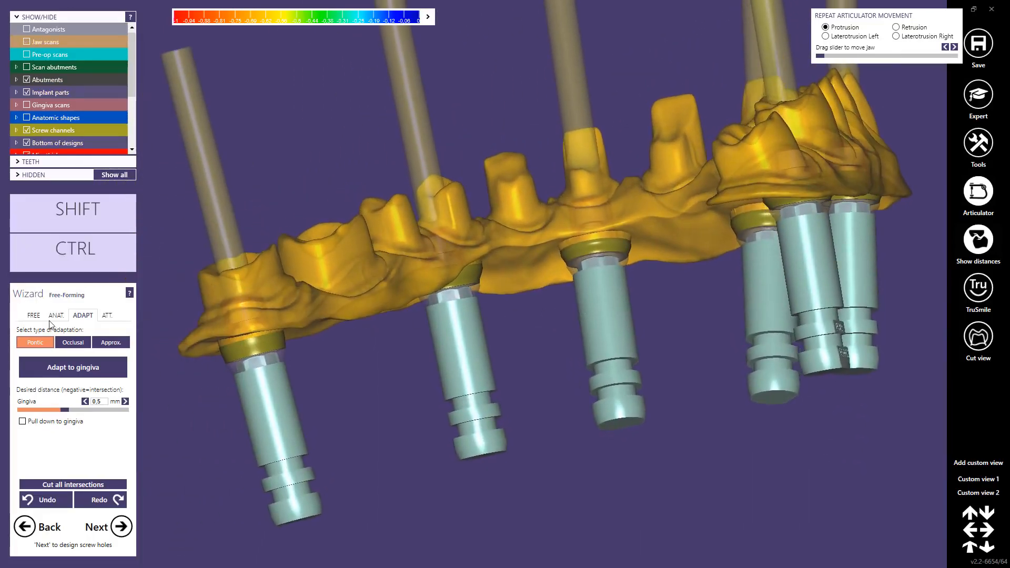
Step: Make the waxup opaque and smooth the ridge on its underside between the posterior implants with a smaller Smooth/Flatten brush
left_click(32, 320)
left_click(110, 347)
right_click_drag(321, 314, 437, 282)
scroll(437, 277, "up", 3)
middle_click(423, 268, "shift")
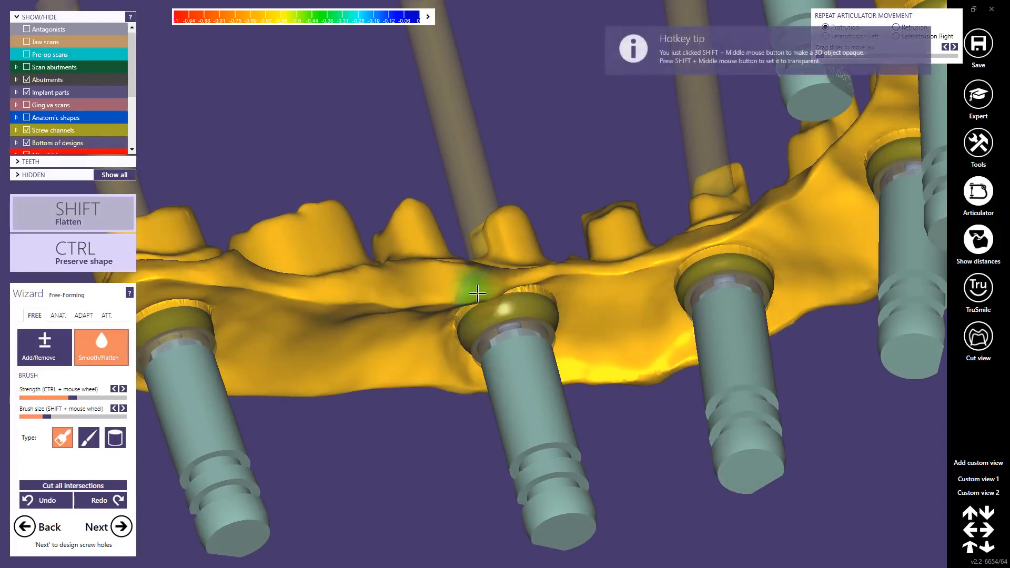
scroll(484, 295, "down", 2, "shift")
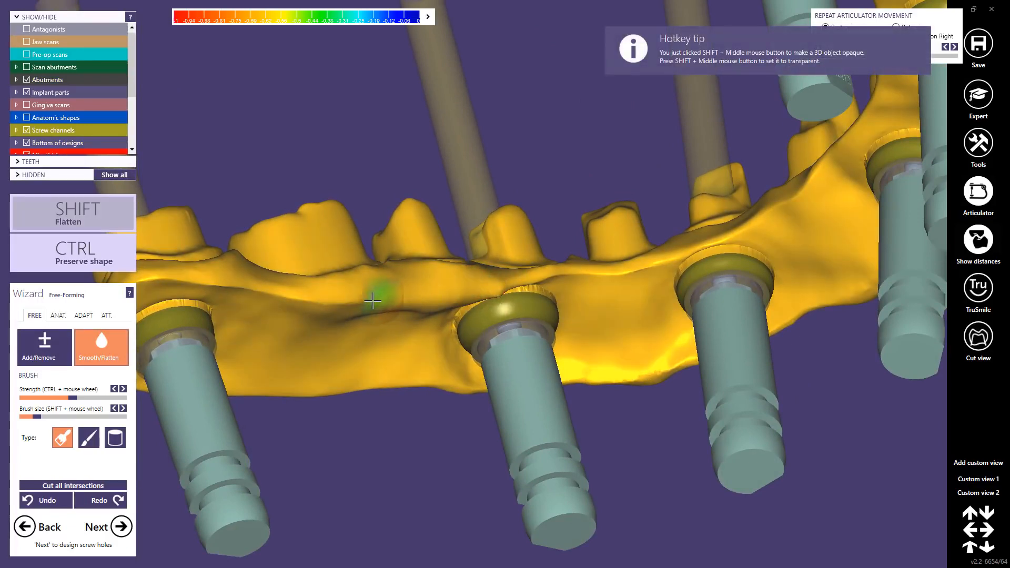
left_click_drag(177, 292, 203, 300, "shift")
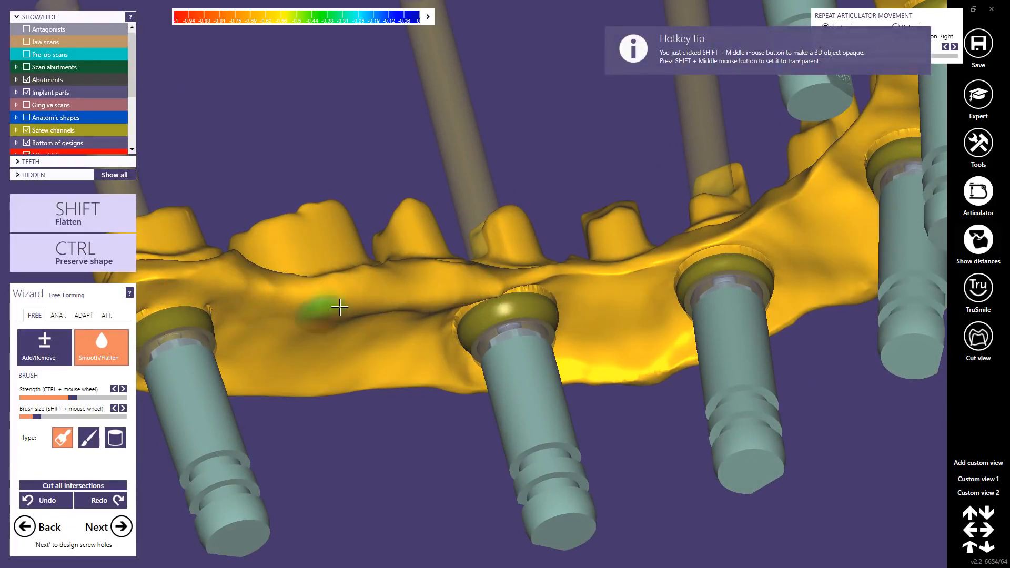
left_click_drag(480, 308, 519, 289, "shift")
right_click_drag(476, 311, 500, 299)
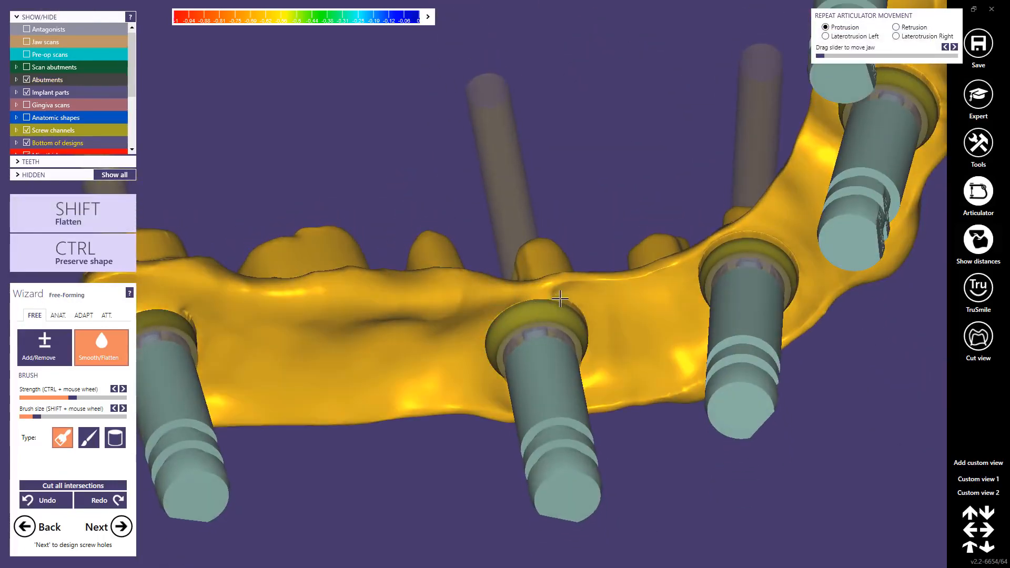
Step: Smooth the waxup's underside around the rearmost implant connection and its distal end
mouse_move(559, 291)
left_mouse_down()
mouse_move(579, 299)
mouse_move(592, 327)
left_mouse_up()
mouse_move(263, 324)
right_mouse_down()
mouse_move(278, 336)
mouse_move(266, 333)
right_mouse_up()
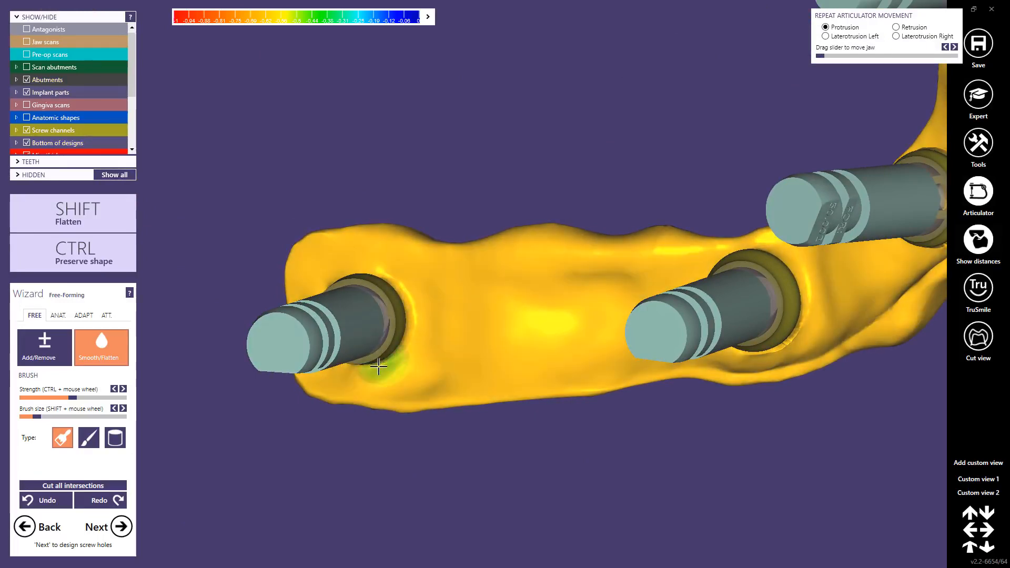
mouse_move(369, 363)
right_mouse_down()
mouse_move(417, 293)
mouse_move(394, 255)
right_mouse_up()
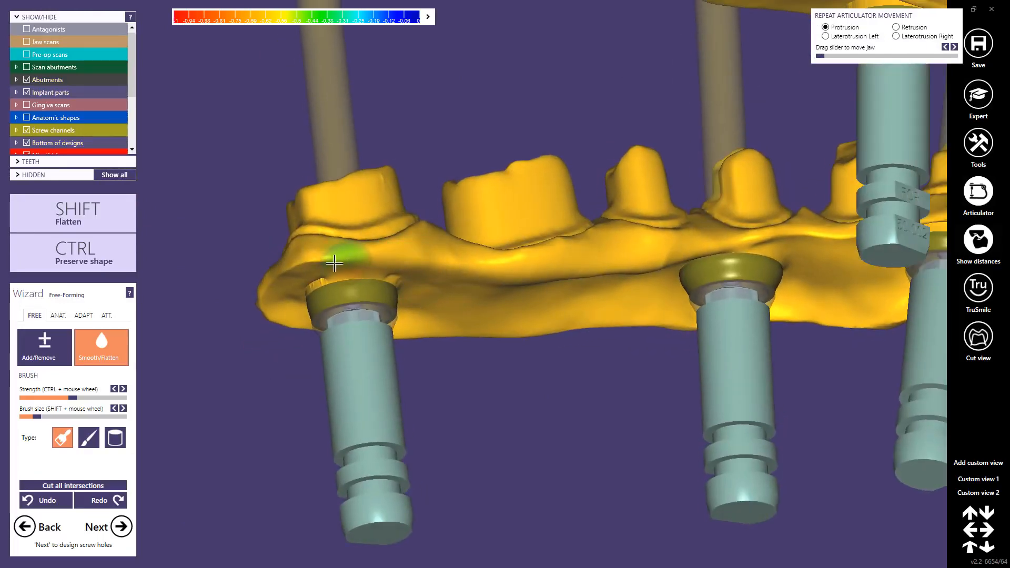
Step: Smooth the palatal edge and underside of the waxup around the anterior implant connections
mouse_move(533, 307)
right_mouse_down()
mouse_move(672, 266)
mouse_move(626, 238)
mouse_move(629, 227)
mouse_move(488, 280)
right_mouse_up()
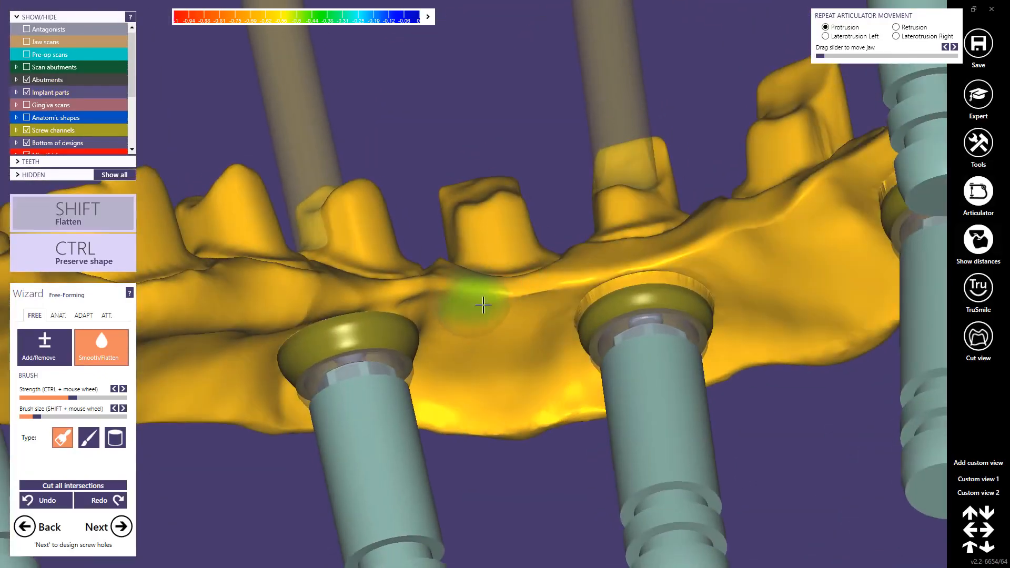
left_click_drag(483, 300, 577, 293, "shift")
mouse_move(670, 266)
right_mouse_down()
mouse_move(706, 327)
mouse_move(557, 395)
mouse_move(591, 386)
mouse_move(583, 401)
right_mouse_up()
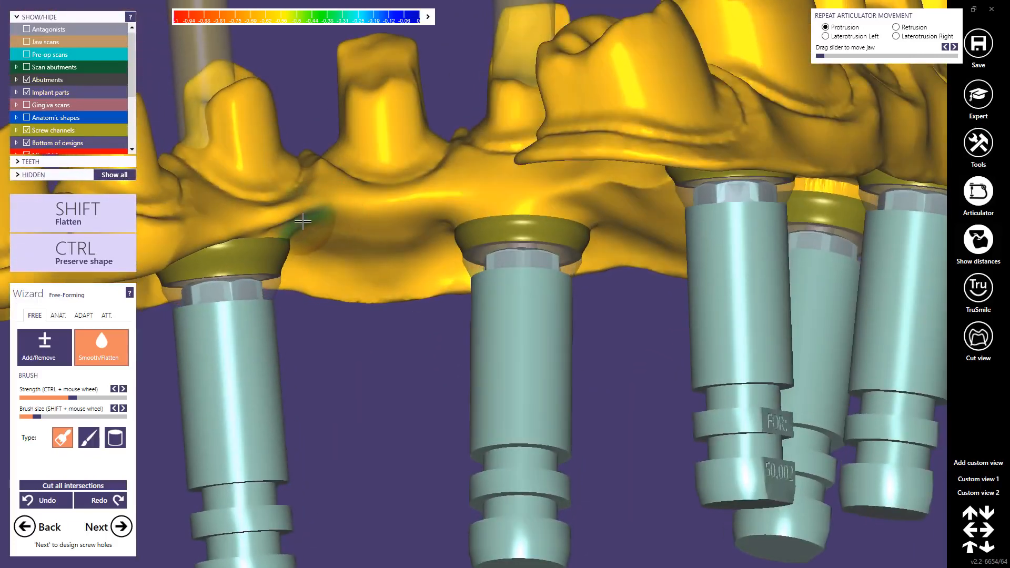
left_click_drag(232, 235, 293, 241)
mouse_move(476, 226)
right_mouse_down()
mouse_move(478, 243)
mouse_move(518, 222)
right_mouse_up()
Step: Continue smoothing the waxup's underside along the opposite side of the arch towards its rear implant
mouse_move(581, 249)
left_mouse_down("shift")
mouse_move(632, 255)
mouse_move(748, 231)
mouse_move(774, 239)
left_mouse_up("shift")
mouse_move(756, 253)
right_mouse_down()
mouse_move(776, 264)
mouse_move(795, 256)
right_mouse_up()
left_click_drag(772, 268, 688, 325)
mouse_move(867, 340)
right_mouse_down()
mouse_move(850, 304)
mouse_move(829, 301)
right_mouse_up()
right_click_drag(737, 336, 588, 274)
mouse_move(449, 267)
left_mouse_down("shift")
mouse_move(603, 269)
mouse_move(712, 289)
mouse_move(735, 279)
mouse_move(858, 315)
left_mouse_up("shift")
mouse_move(858, 315)
right_mouse_down()
mouse_move(828, 320)
mouse_move(807, 266)
mouse_move(772, 264)
mouse_move(763, 239)
right_mouse_up()
mouse_move(479, 269)
left_mouse_down("shift")
mouse_move(548, 280)
mouse_move(702, 271)
mouse_move(794, 248)
mouse_move(909, 245)
mouse_move(843, 245)
left_mouse_up("shift")
right_click_drag(844, 246, 794, 271)
middle_click(794, 270)
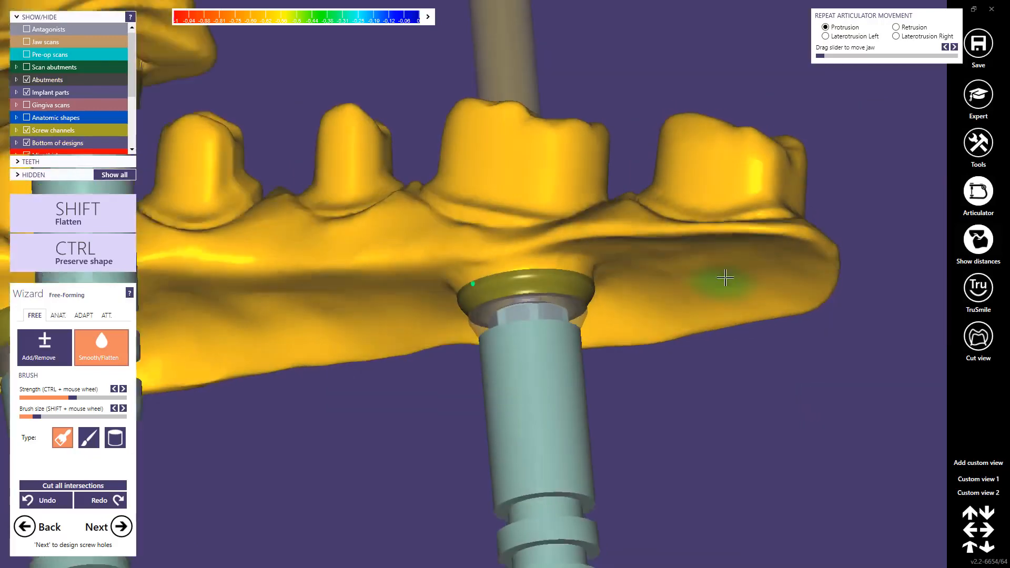
Step: Smooth the free distal end of the waxup behind the last implant on the opposite side
right_click_drag(727, 279, 613, 266)
left_click_drag(592, 240, 728, 254, "shift")
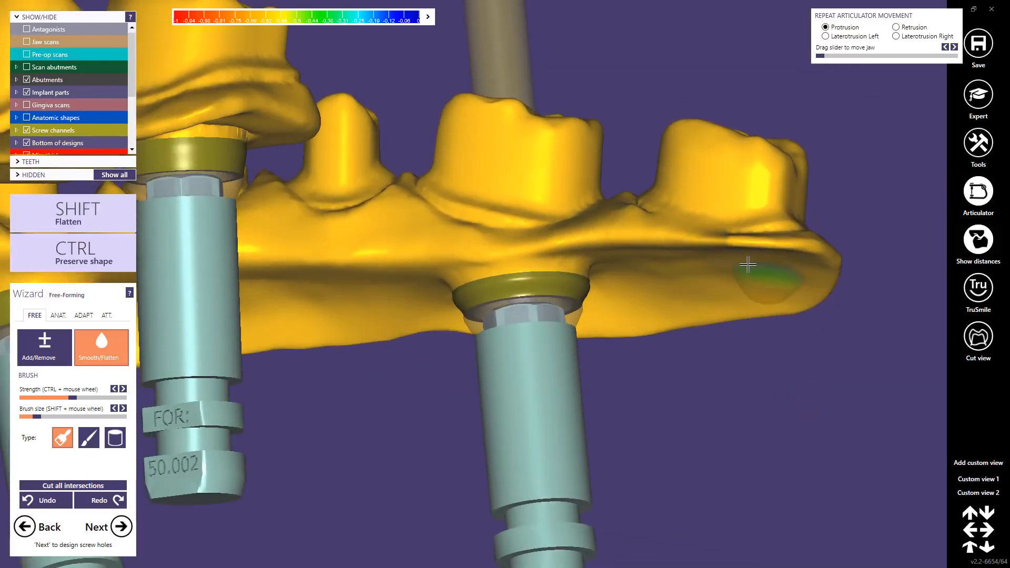
middle_click(749, 264)
mouse_move(745, 264)
right_mouse_down()
mouse_move(688, 263)
mouse_move(512, 352)
right_mouse_up()
scroll(463, 387, "down", 2)
right_click_drag(463, 387, 406, 402)
scroll(357, 413, "up", 2)
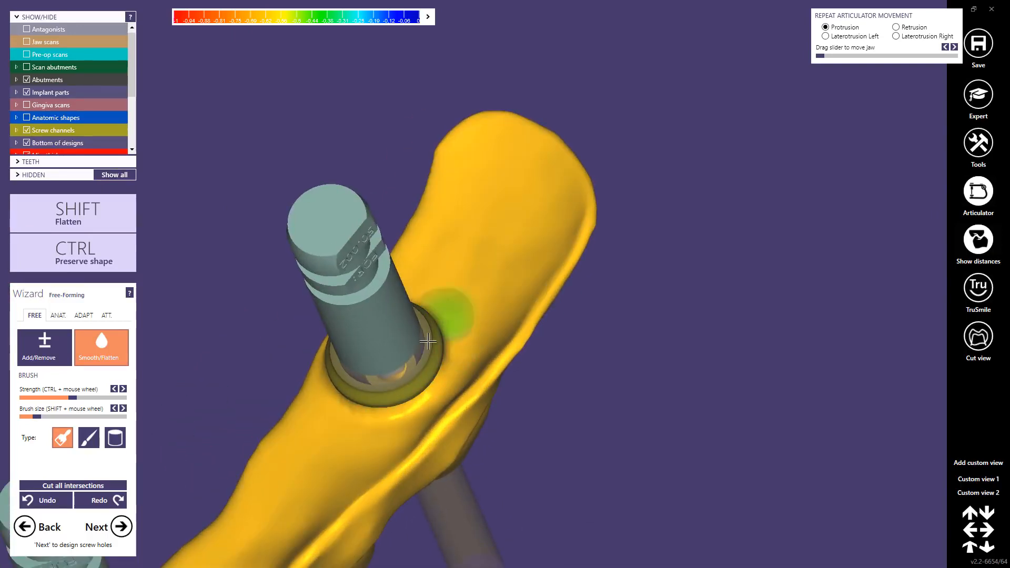
Step: Smooth the outer rim and surface around the front implant connection, viewed from below the arch
scroll(386, 406, "down", 2)
right_click_drag(372, 421, 413, 464)
scroll(411, 463, "down", 2)
scroll(433, 348, "up", 2)
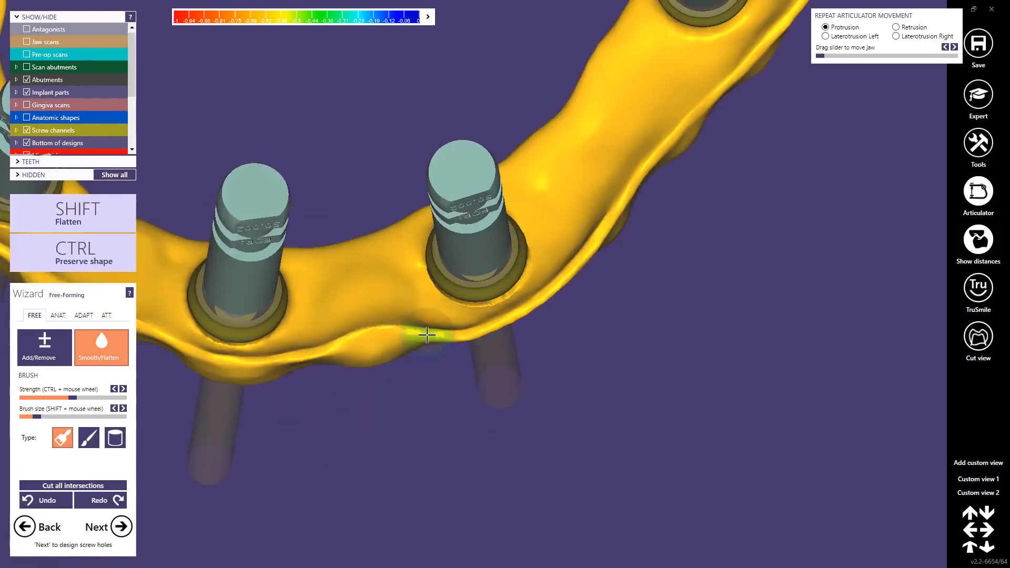
scroll(428, 335, "up", 2)
left_click_drag(496, 300, 523, 284)
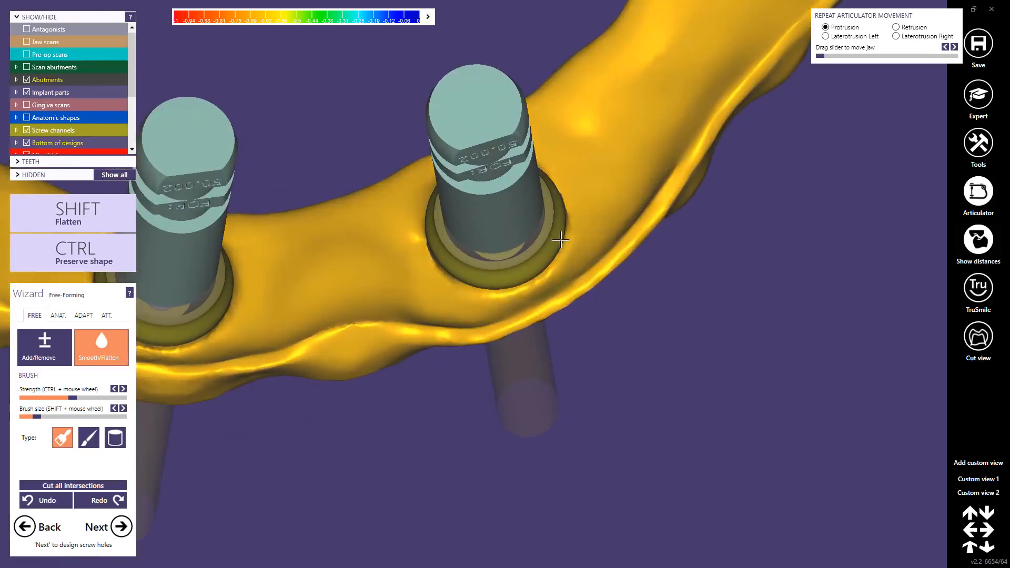
left_click_drag(561, 240, 567, 213)
Step: Smooth the basal surface between the neighbouring implants across the front of the arch
scroll(465, 218, "down", 3)
middle_click(307, 284)
mouse_move(308, 285)
right_mouse_down()
mouse_move(341, 306)
mouse_move(354, 284)
right_mouse_up()
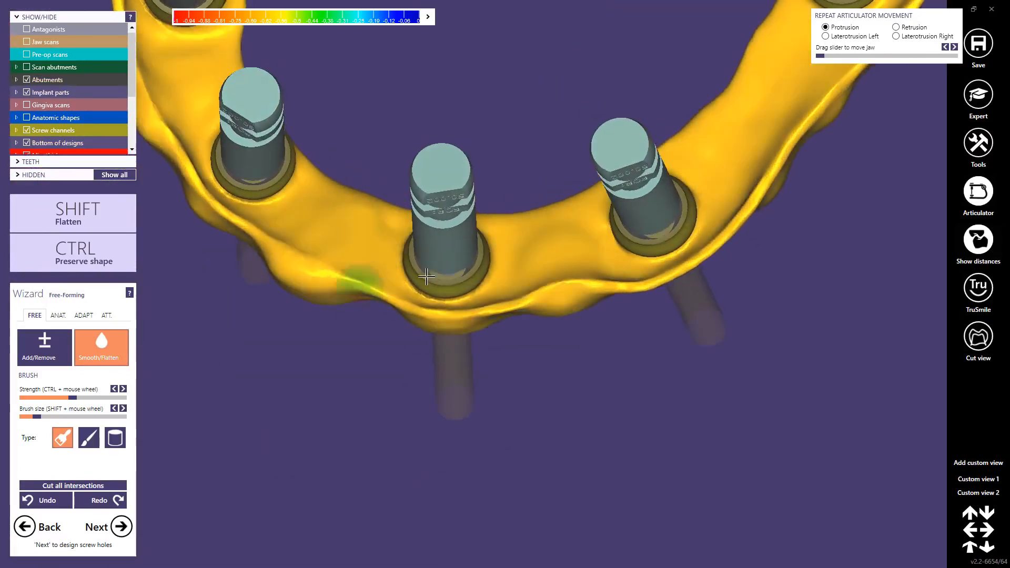
scroll(426, 277, "up", 3)
scroll(522, 259, "down", 3)
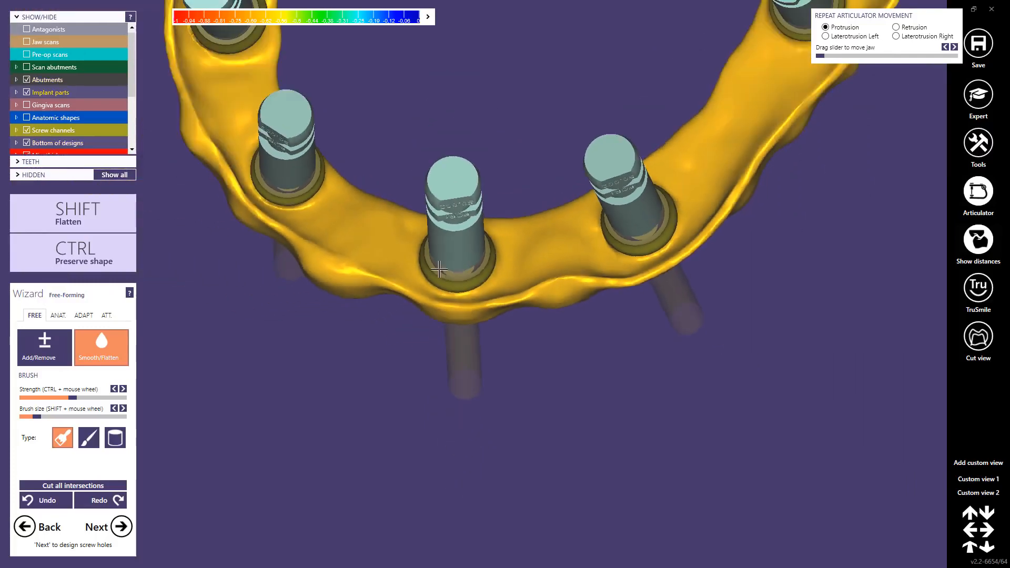
middle_click(376, 206)
mouse_move(376, 204)
right_mouse_down()
mouse_move(423, 195)
mouse_move(376, 204)
right_mouse_up()
scroll(400, 280, "up", 2)
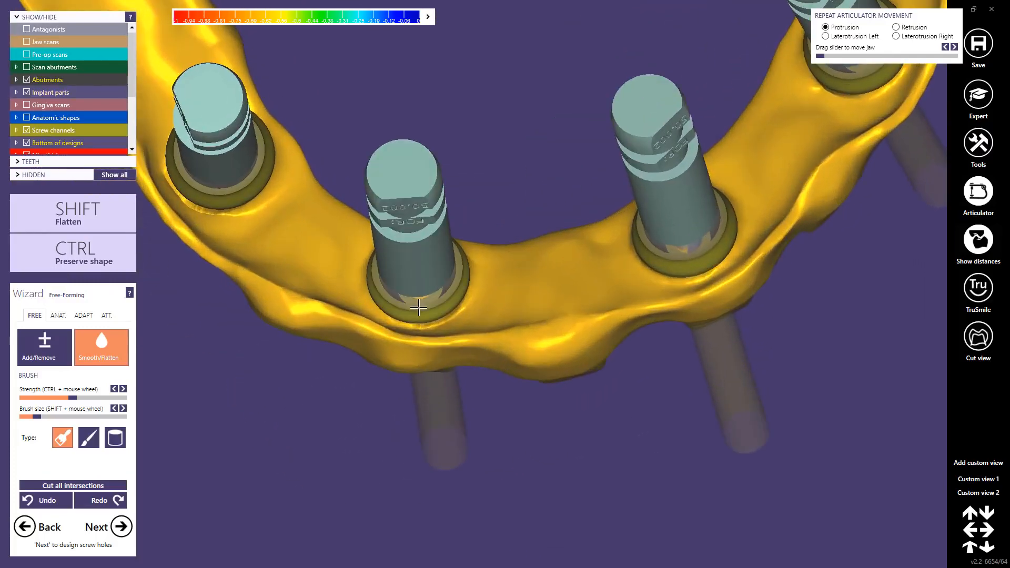
Step: Smooth the remaining uneven areas on the waxup's underside around the canine-region implant and the adjoining posterior section
middle_click(279, 227)
right_click_drag(309, 217, 289, 202)
right_click_drag(410, 287, 413, 289)
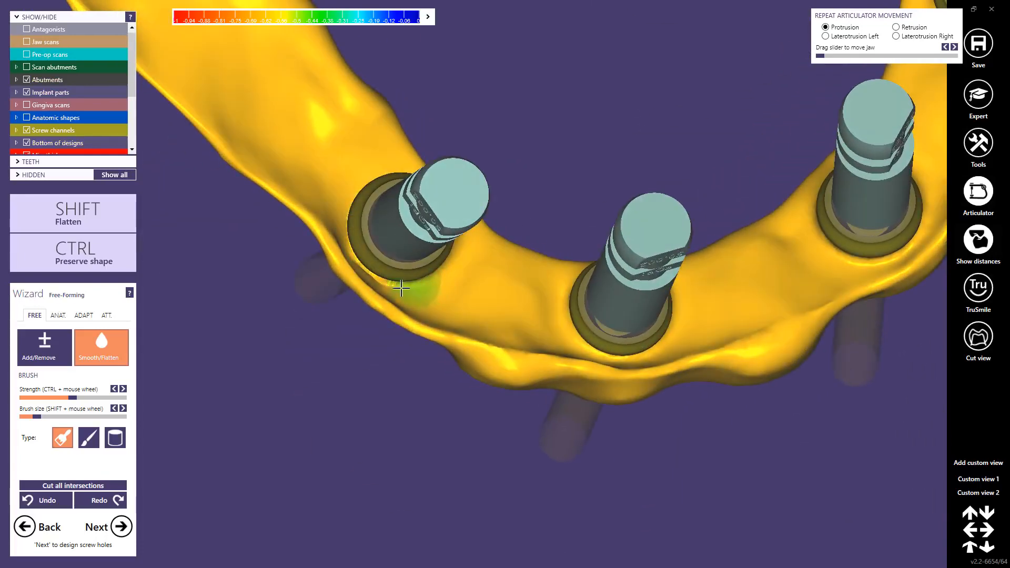
left_click_drag(412, 289, 339, 204)
middle_click(234, 94)
scroll(253, 110, "down", 2)
mouse_move(297, 154)
right_mouse_down()
mouse_move(302, 105)
mouse_move(523, 257)
mouse_move(568, 270)
mouse_move(556, 247)
mouse_move(566, 262)
mouse_move(663, 250)
mouse_move(503, 316)
mouse_move(503, 271)
right_mouse_up()
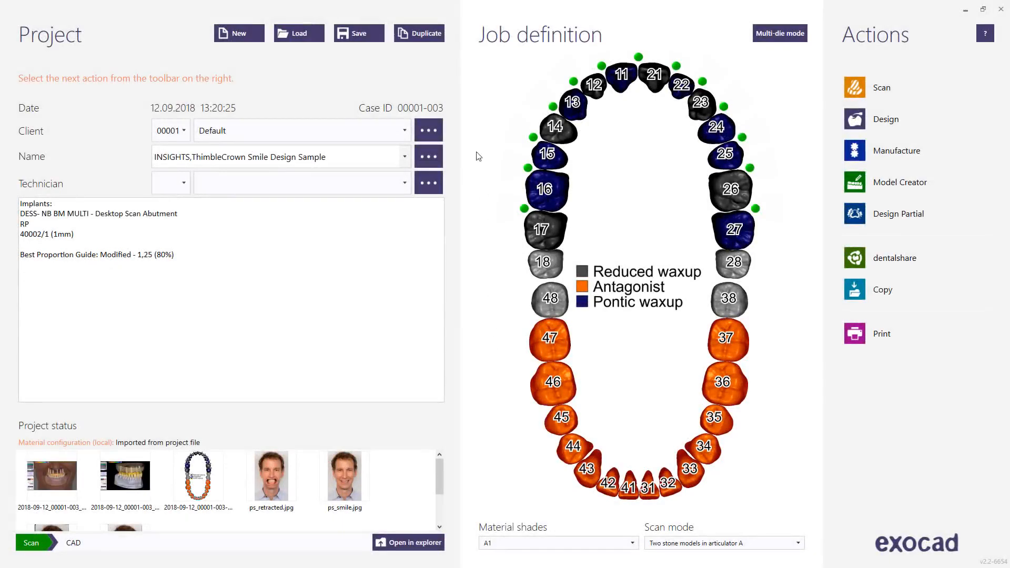
Step: Switch to the project database, duplicate the project with only its scan data and open the duplicate's folder in the file explorer
left_click(420, 38)
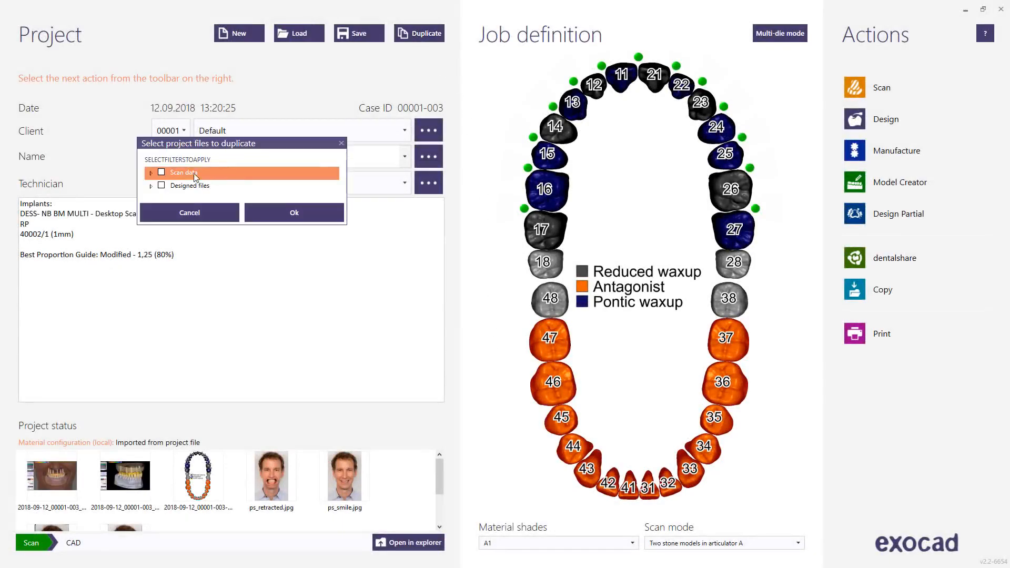
left_click(161, 171)
left_click(282, 213)
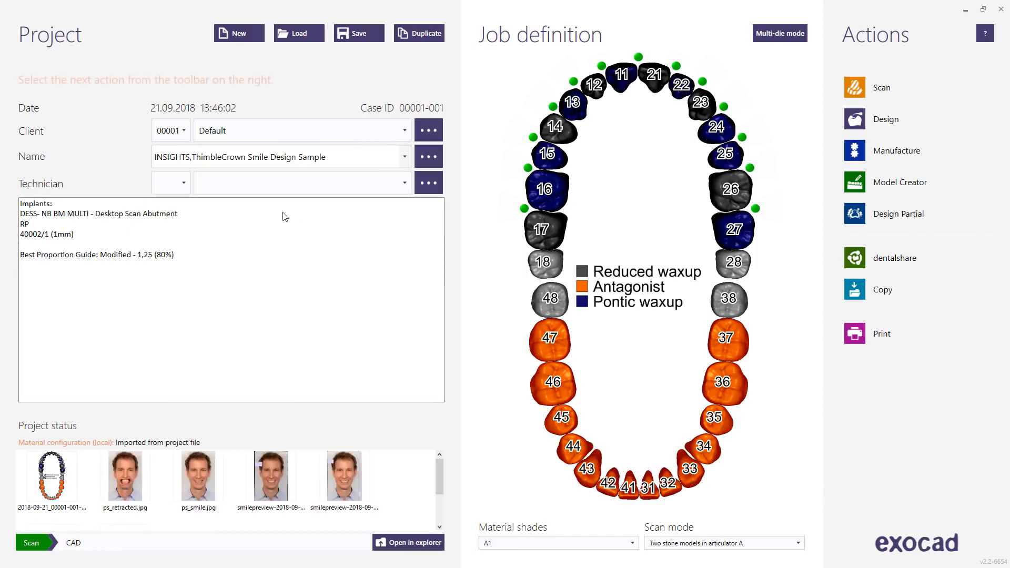
left_click(405, 543)
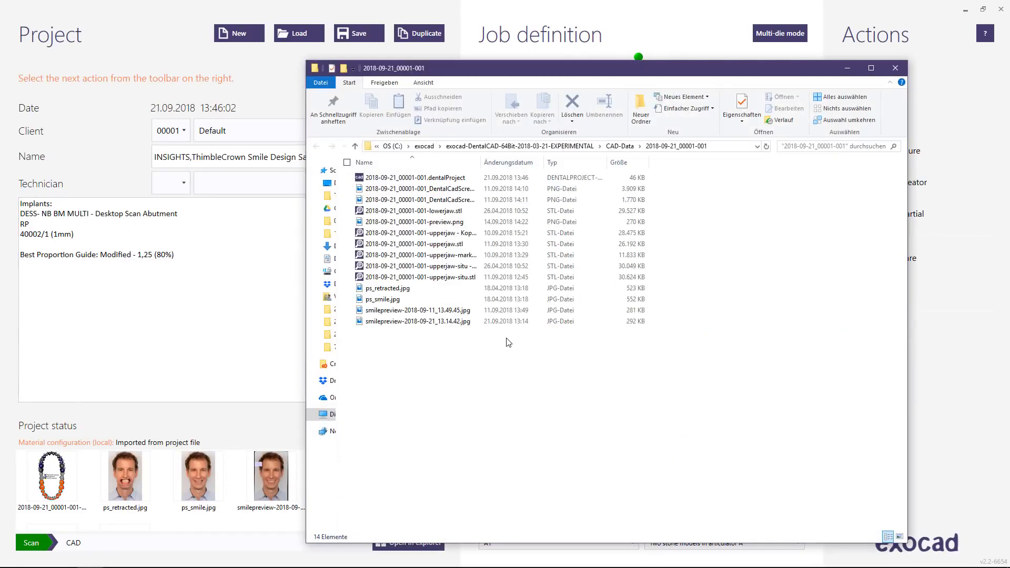
Step: Copy the duplicate's folder path and save the anatomic waxup mesh there, replacing 2018-09-21_00001-001-upperjaw.stl
left_click(721, 147)
key("ctrl+c")
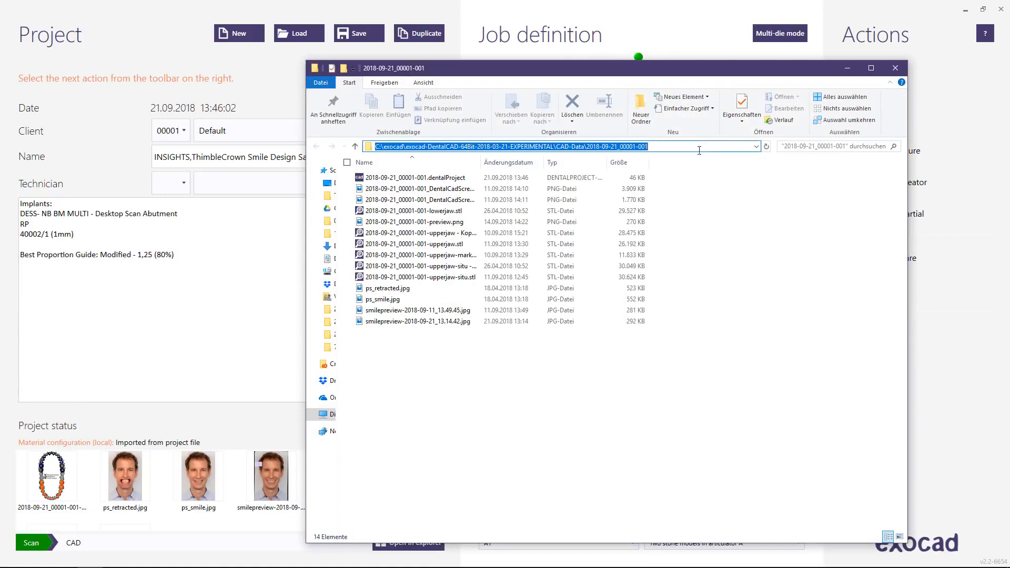
left_click(847, 69)
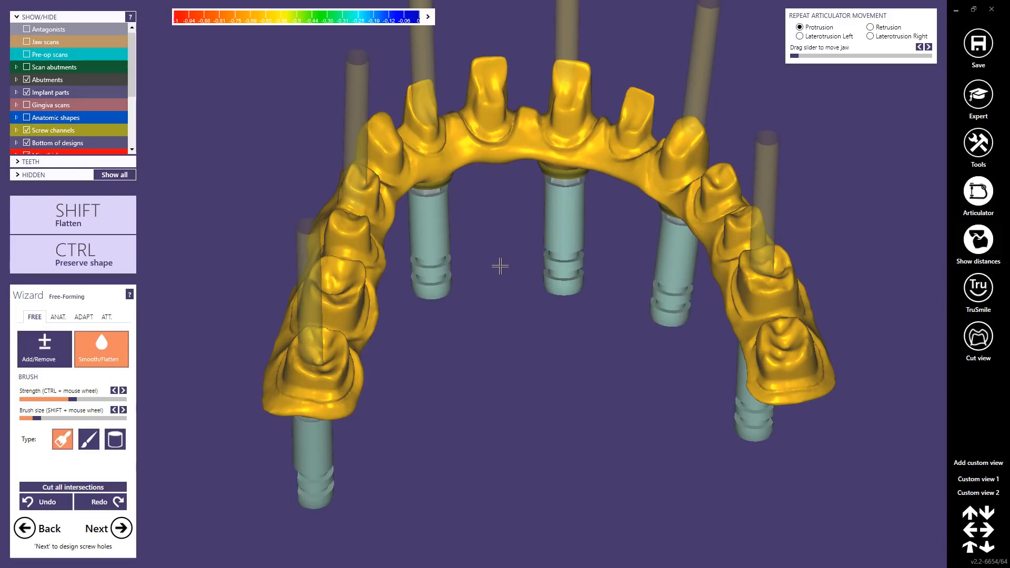
right_click(489, 143)
left_click(530, 256)
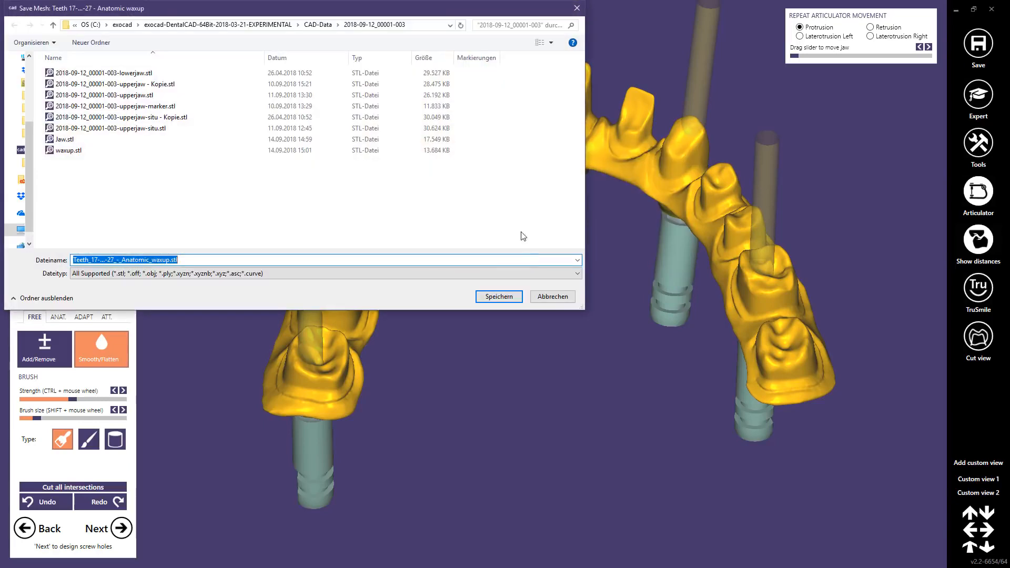
left_click(415, 26)
key("ctrl+v")
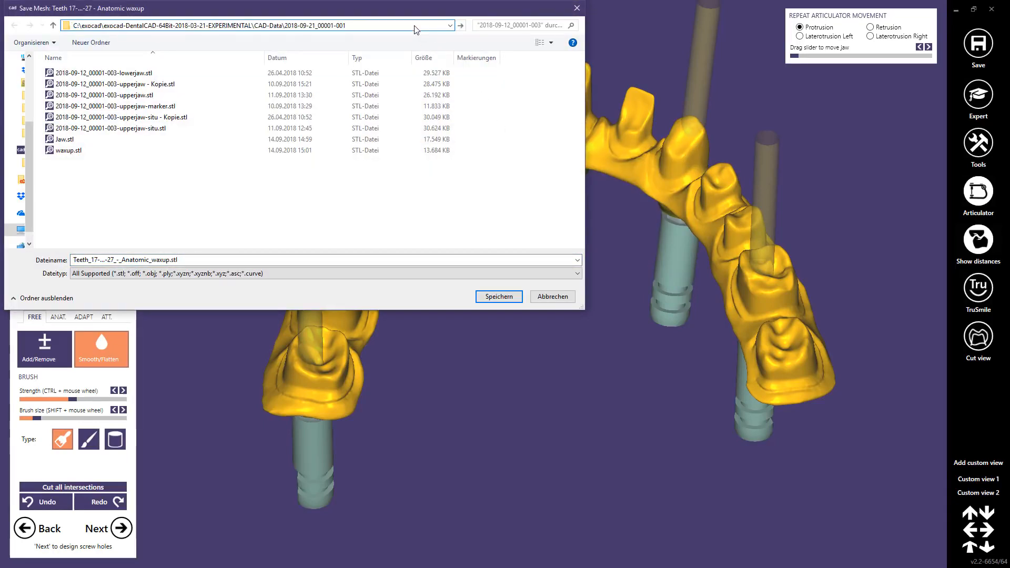
key("Return")
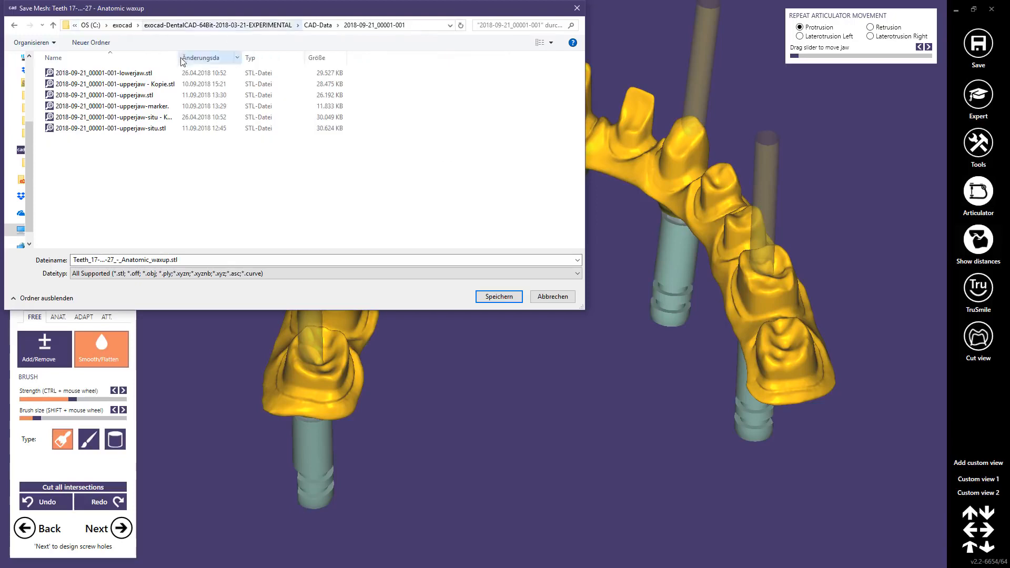
left_click_drag(179, 58, 252, 58)
left_click(142, 97)
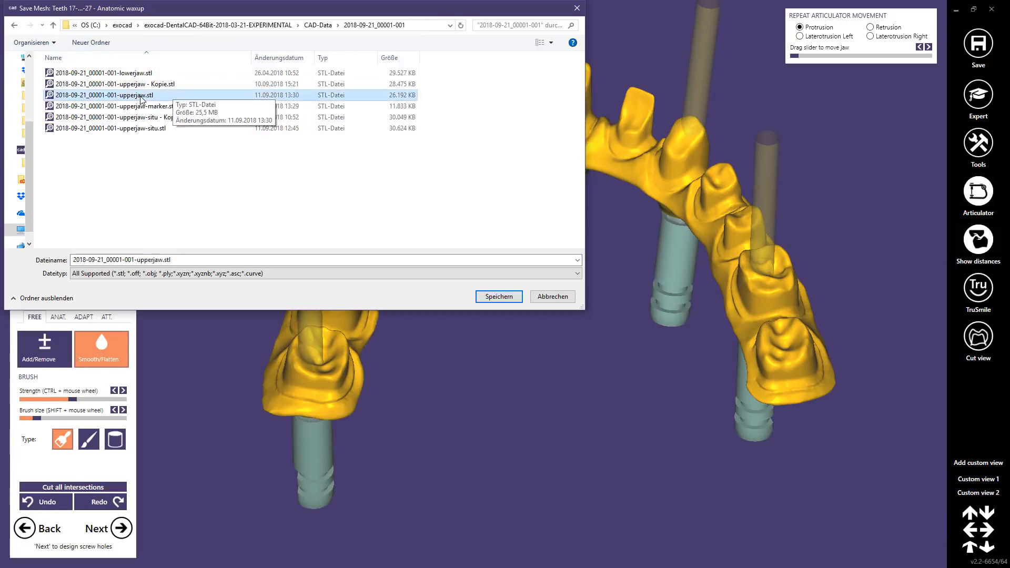
left_click(497, 298)
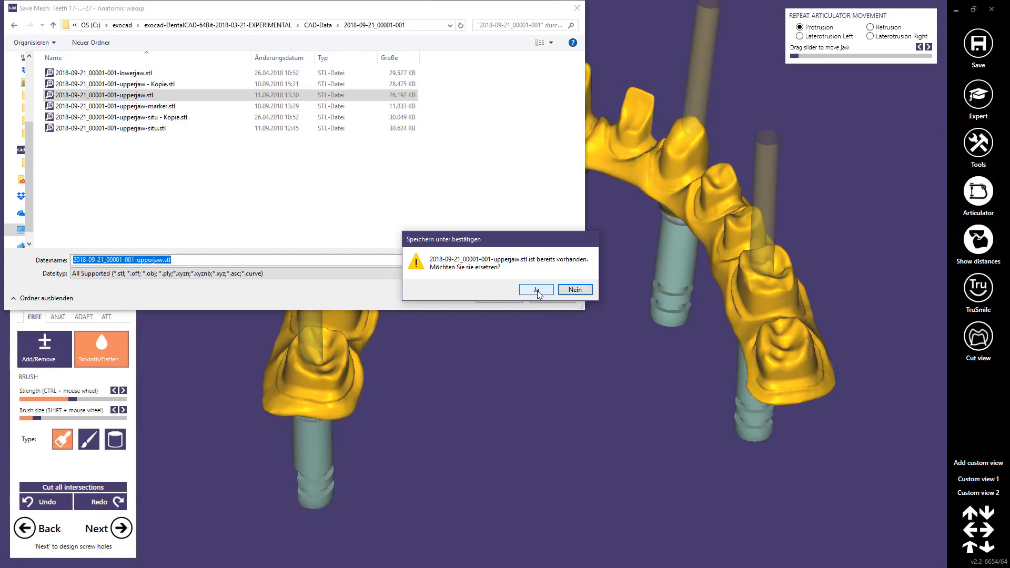
left_click(537, 290)
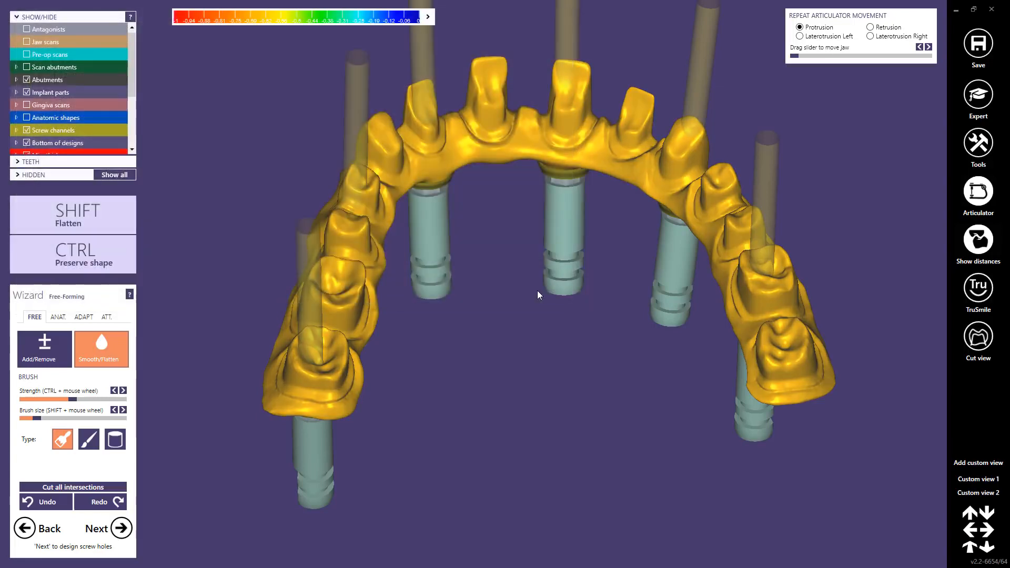
Step: Hide all objects and display only the anatomic shapes of the upper arch
left_click(109, 174)
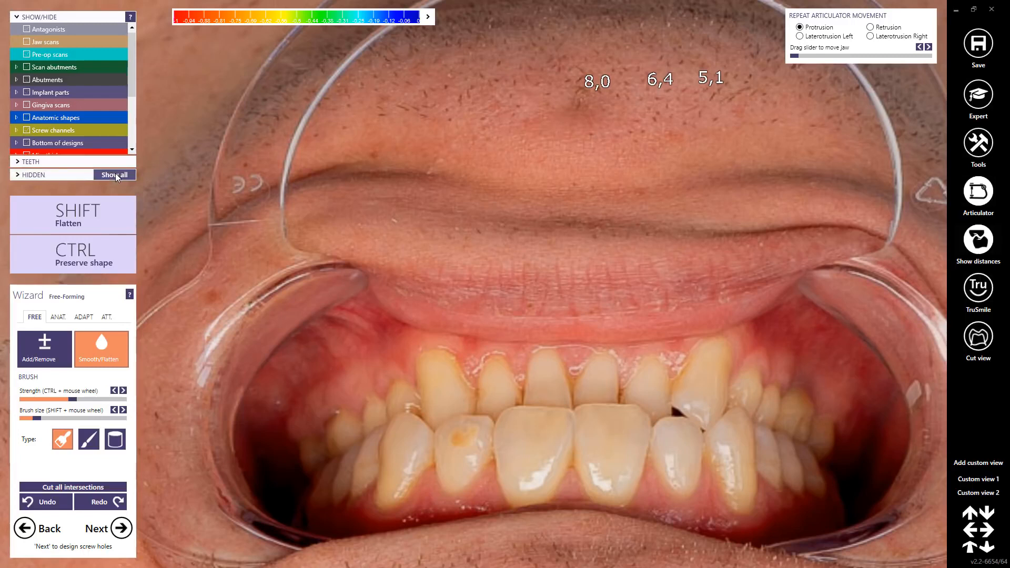
left_click(115, 174)
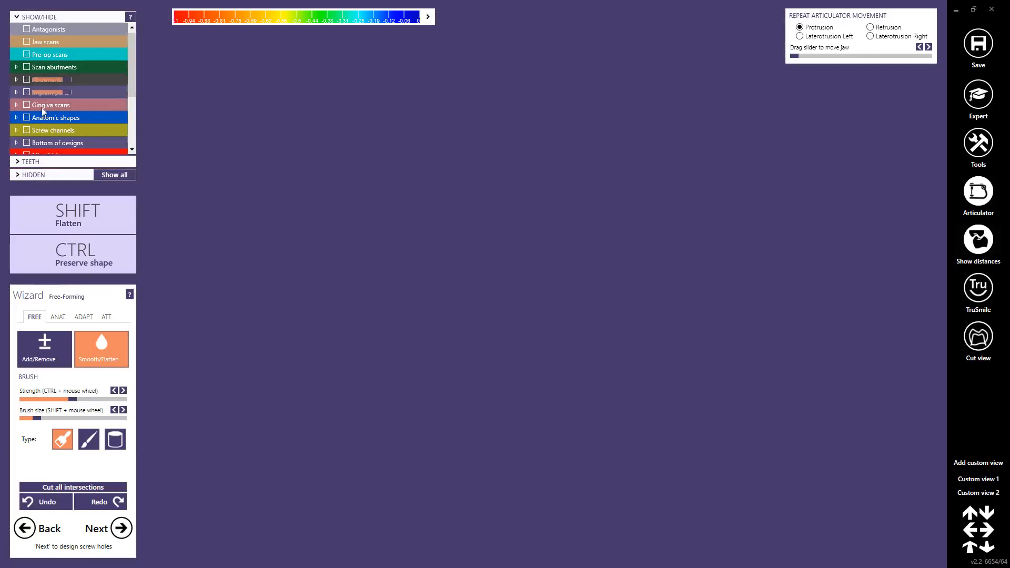
left_click(27, 118)
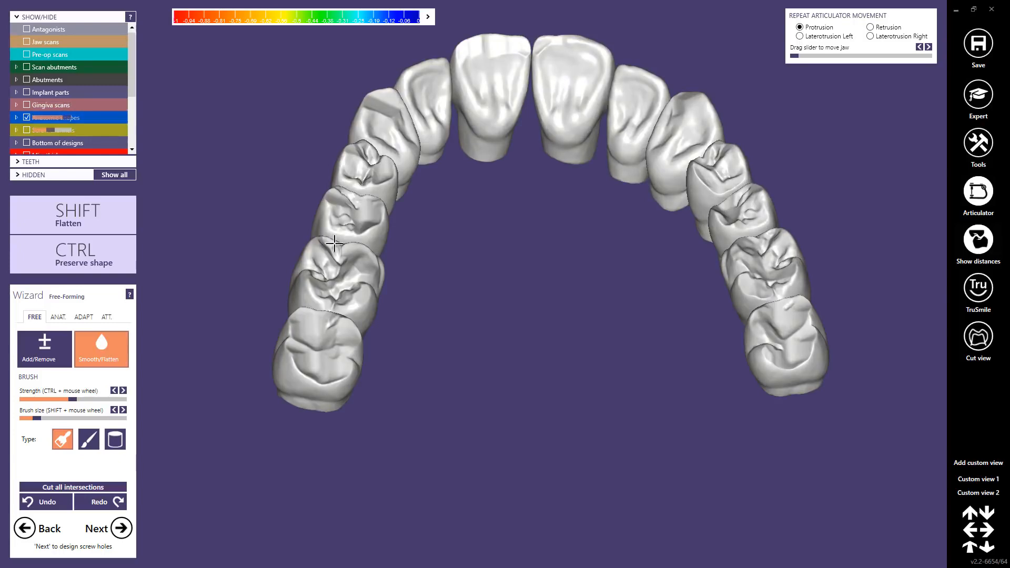
right_click_drag(504, 329, 504, 328)
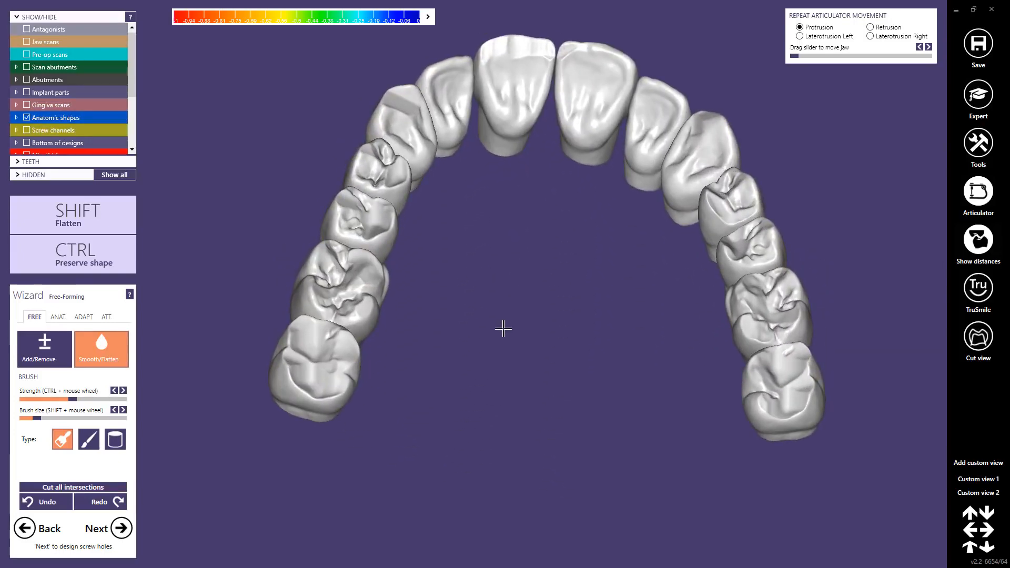
Step: Save only the visible objects of the scene as a plain STL named waxup in the duplicate project's folder
right_click(497, 232)
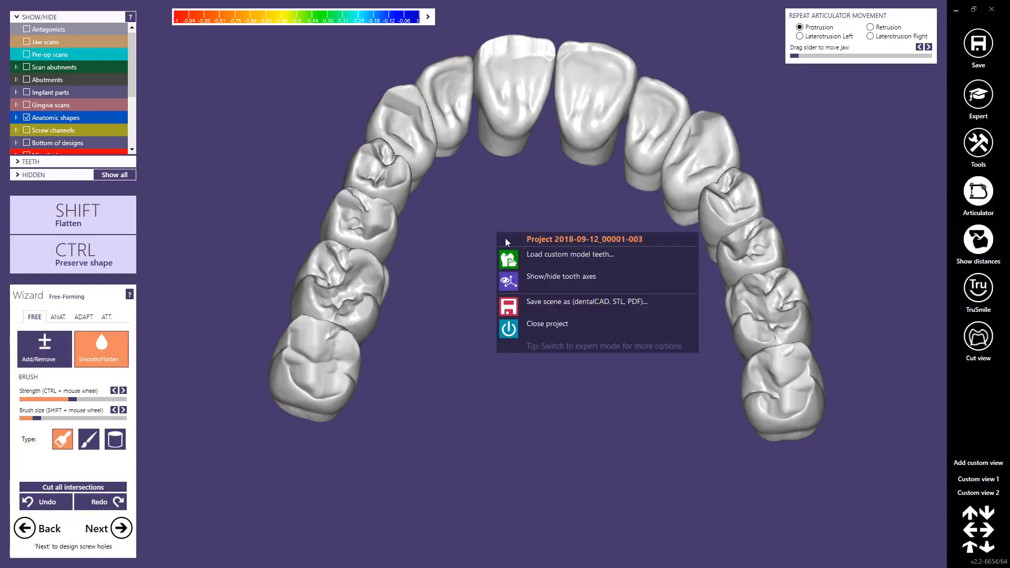
left_click(542, 302)
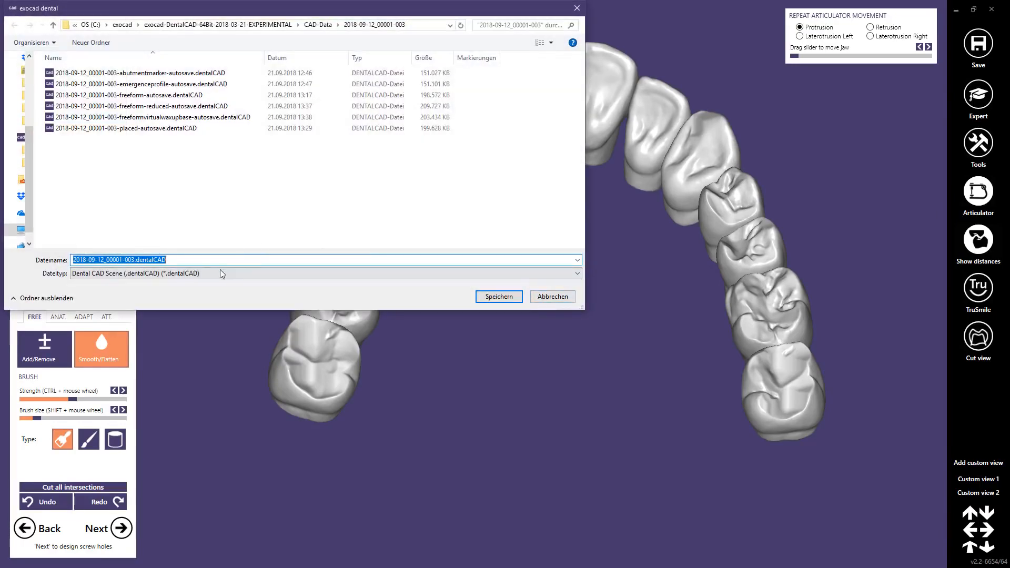
left_click(219, 273)
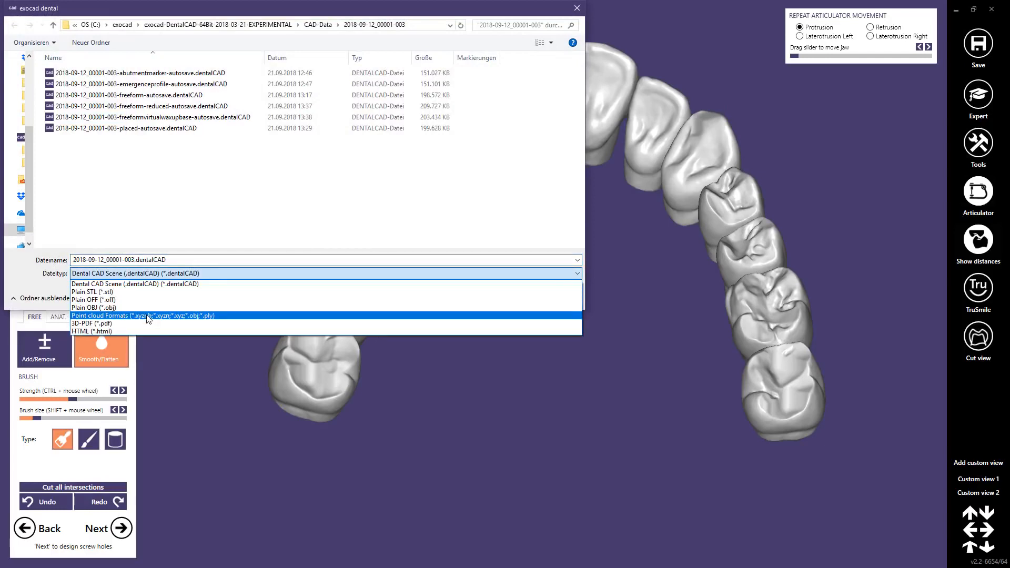
left_click(134, 292)
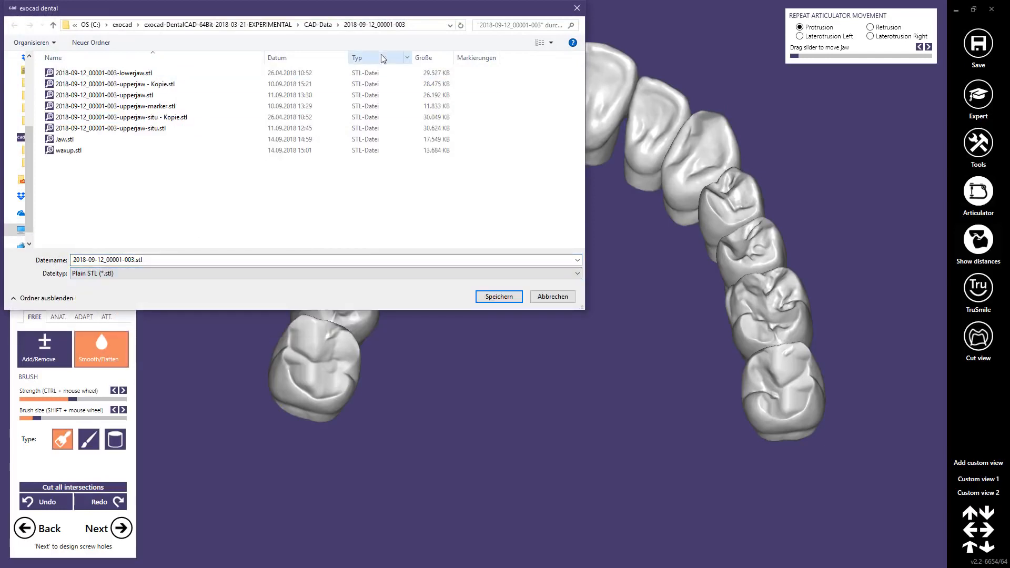
left_click(412, 30)
key("ctrl+v")
key("Return")
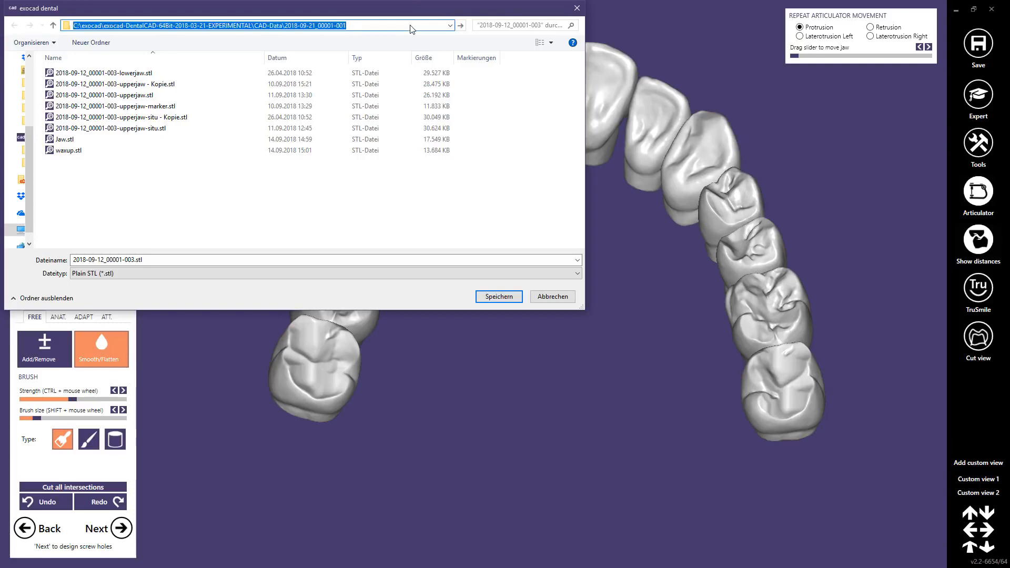
double_click(161, 259)
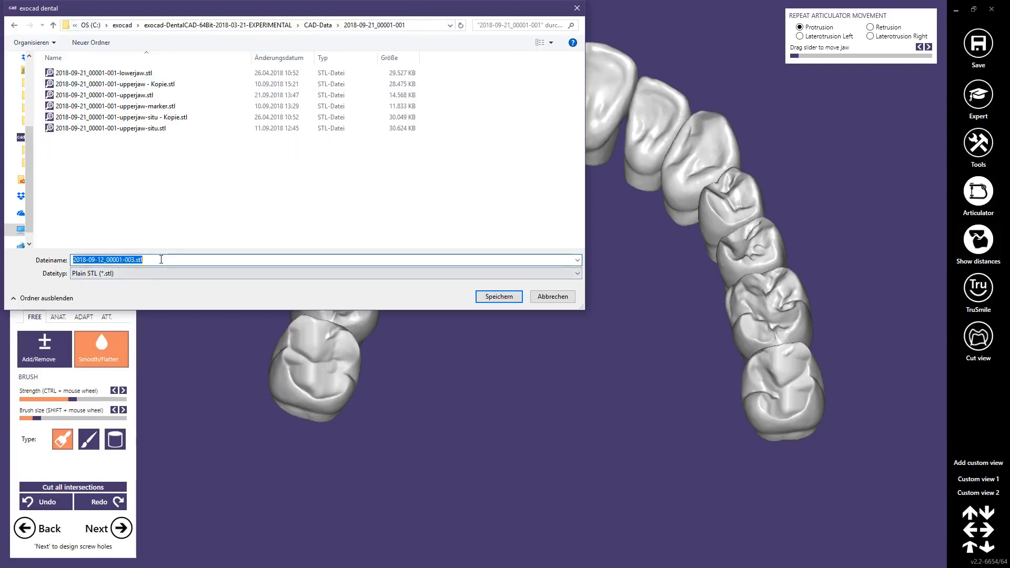
type("waxup")
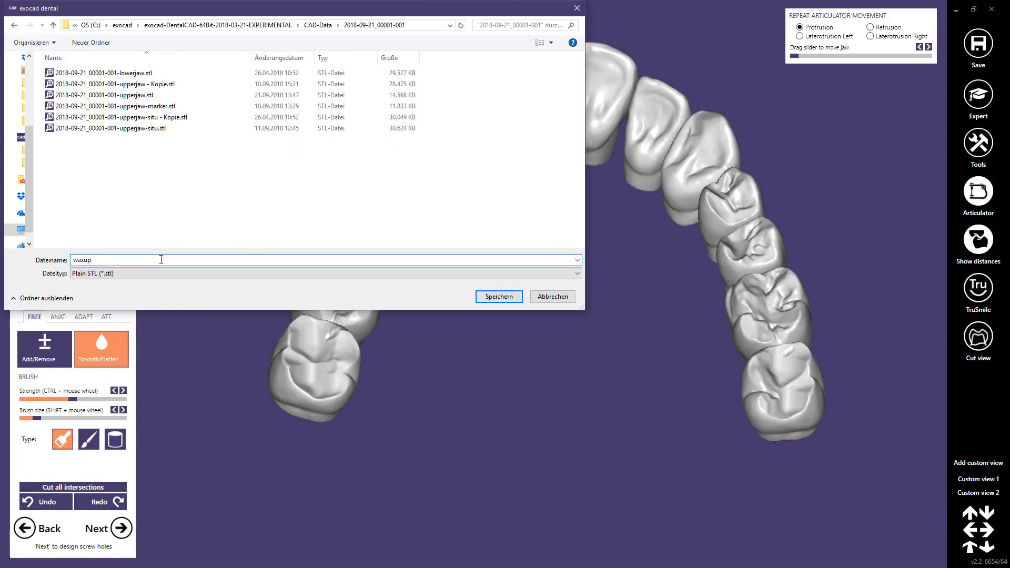
left_click(499, 298)
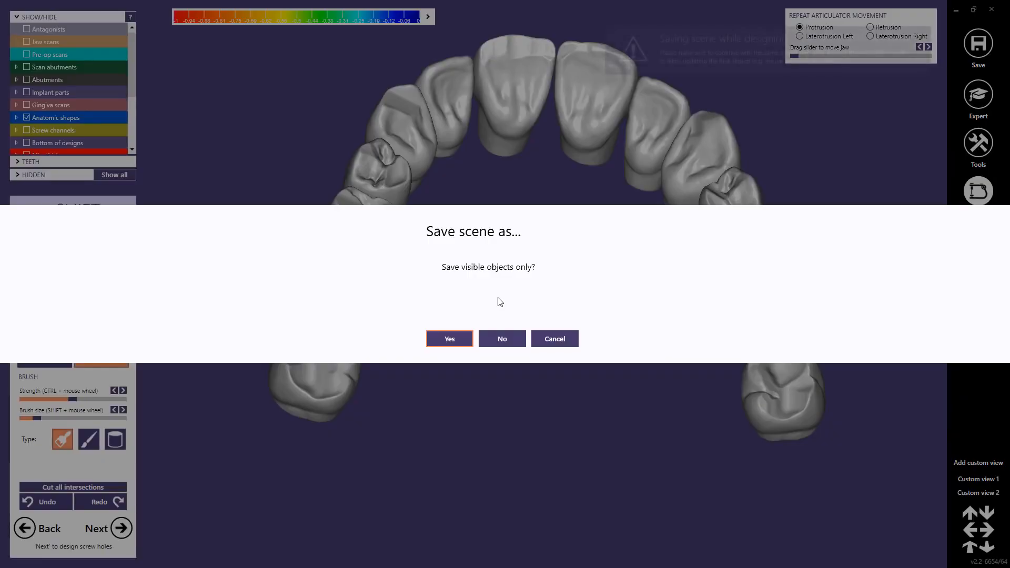
left_click(455, 341)
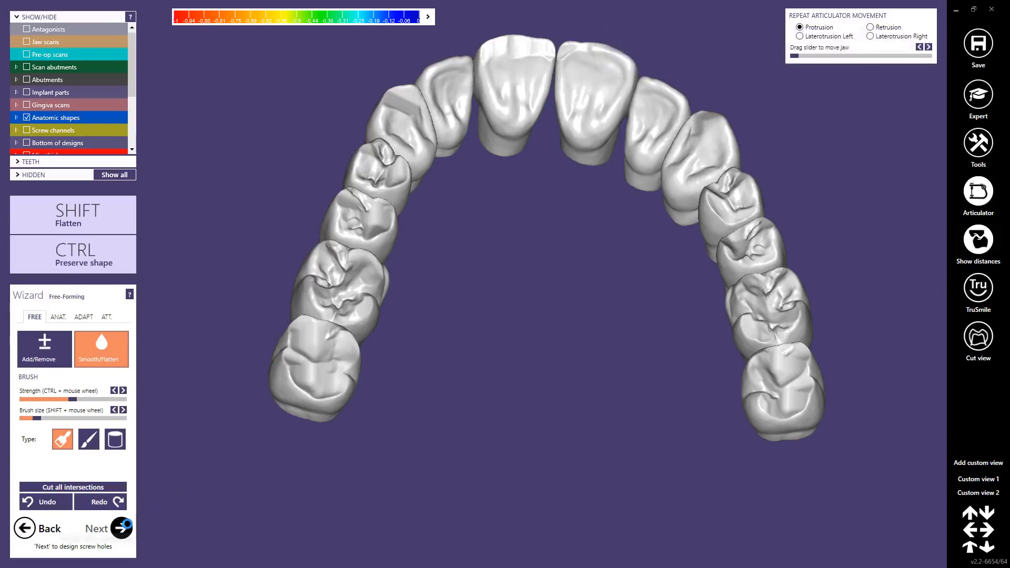
Step: Advance to the screw hole design and replace the displayed anatomic shapes with the anatomic waxup and connectors
left_click(121, 529)
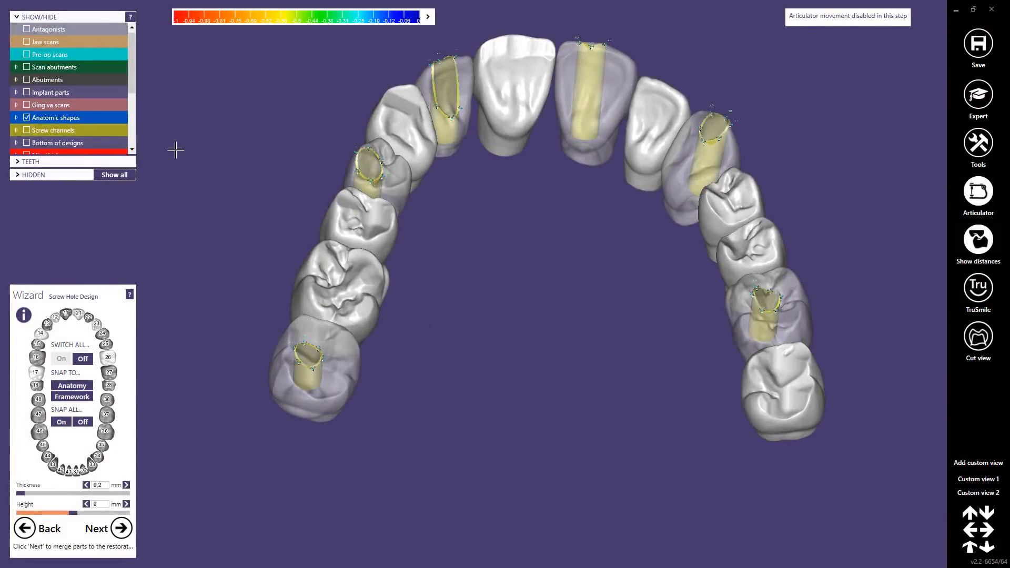
left_click(26, 118)
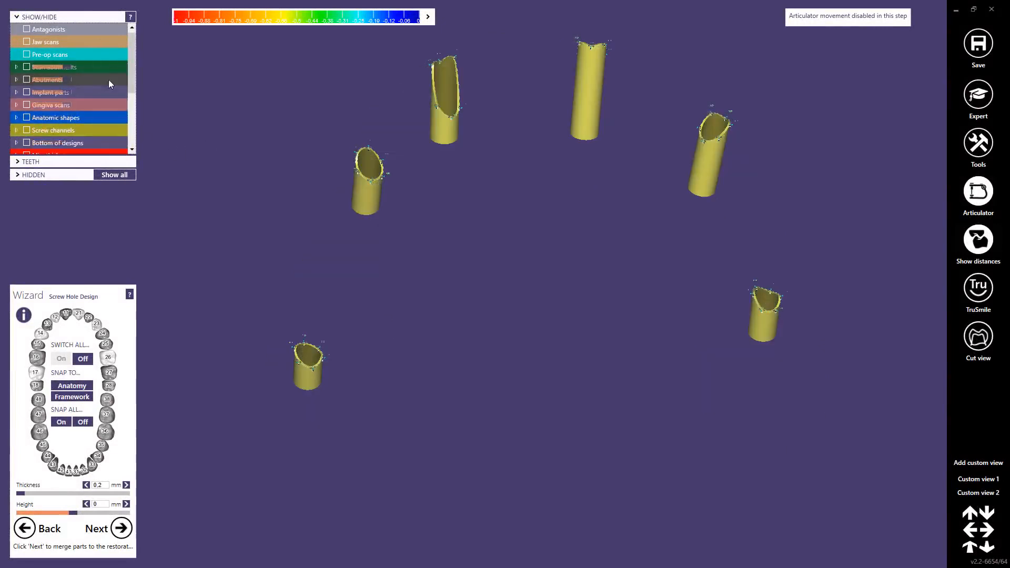
left_click_drag(128, 77, 125, 137)
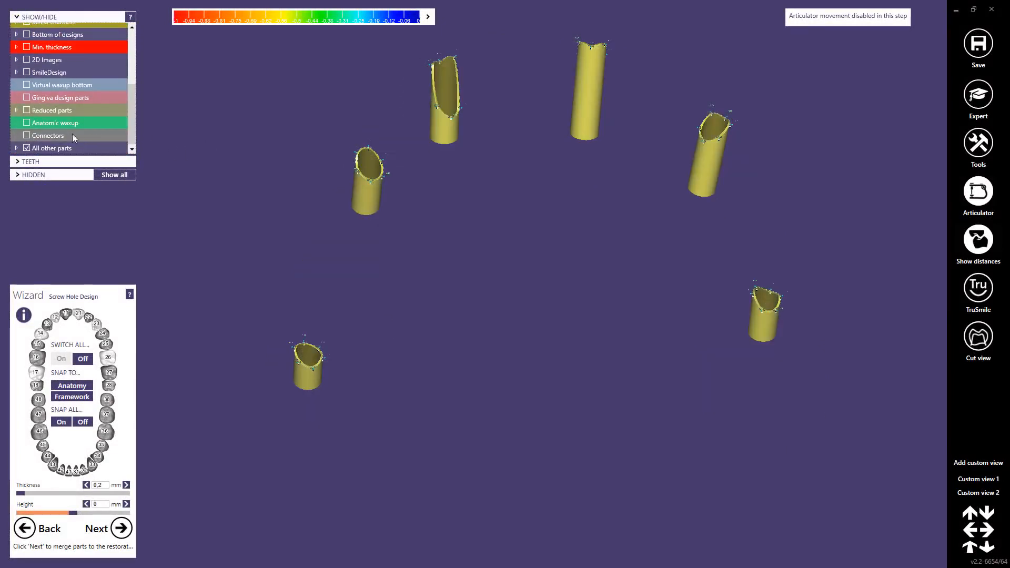
left_click(27, 110)
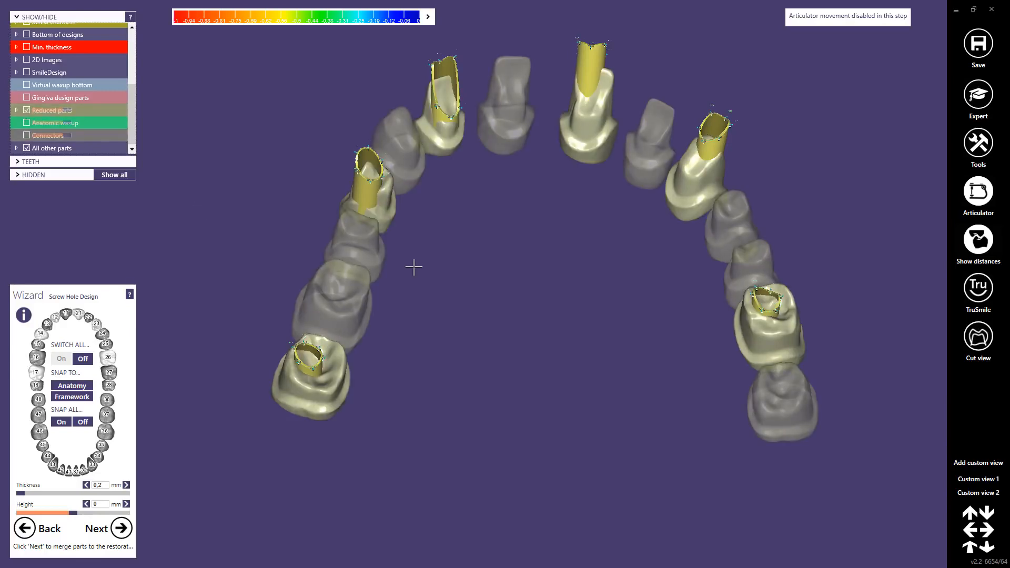
left_click(26, 111)
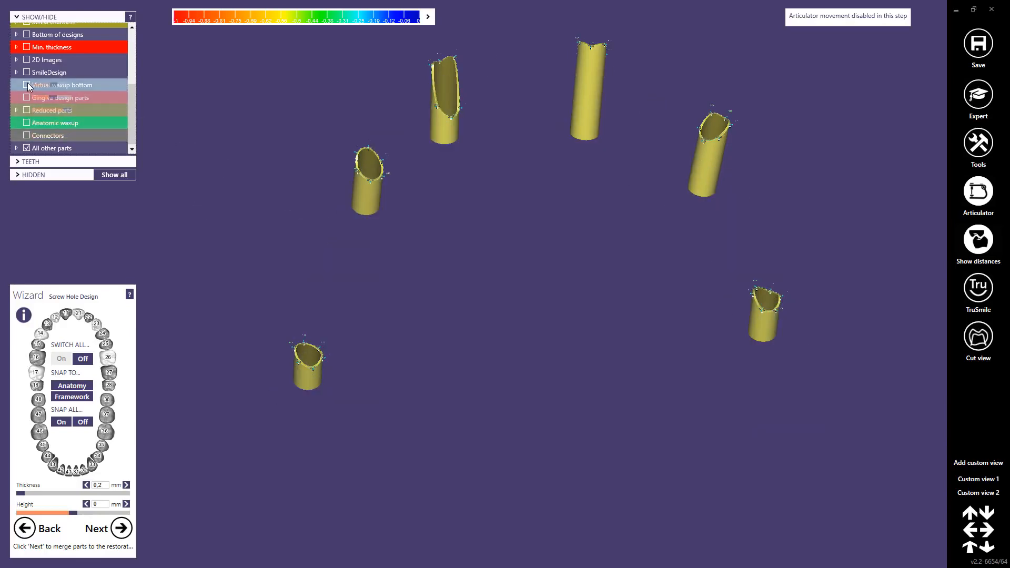
left_click(28, 135)
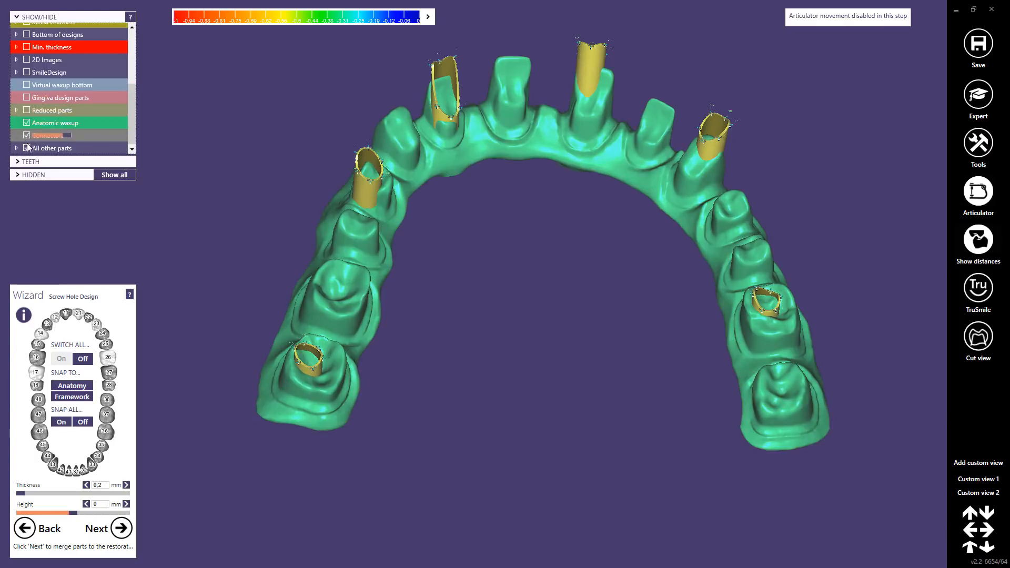
Step: Switch off all screw holes and continue to merging the parts into the restoration
left_click(82, 358)
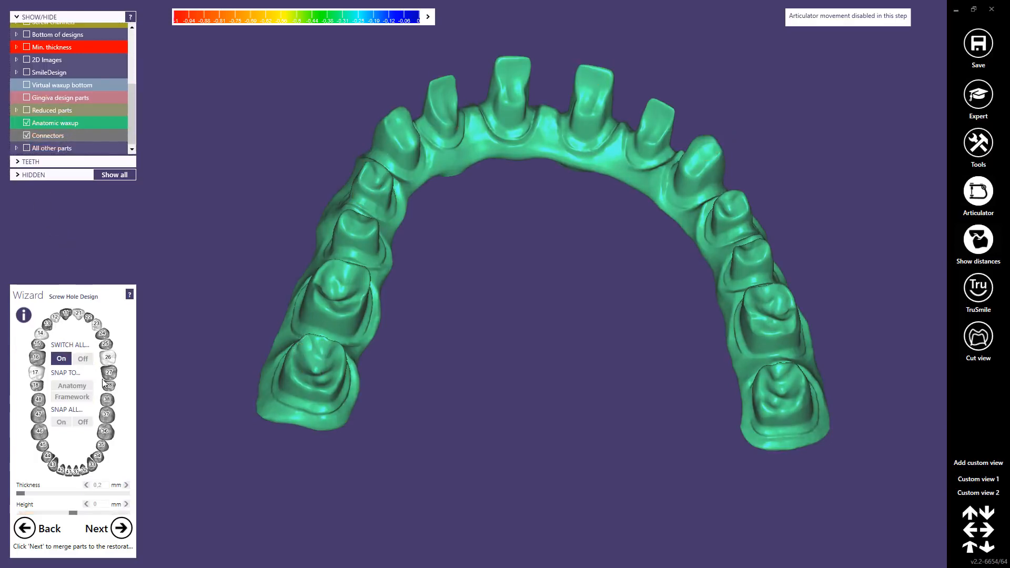
left_click(121, 529)
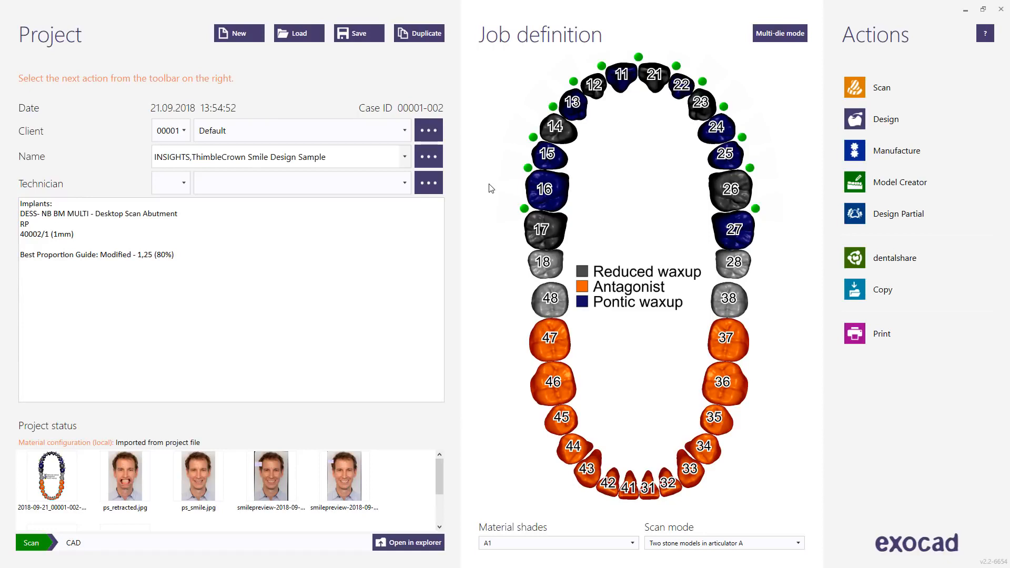
Step: Redefine the upper teeth 17 to 27 in the duplicated project as zirconia anatomic waxups without implants
left_click(544, 229)
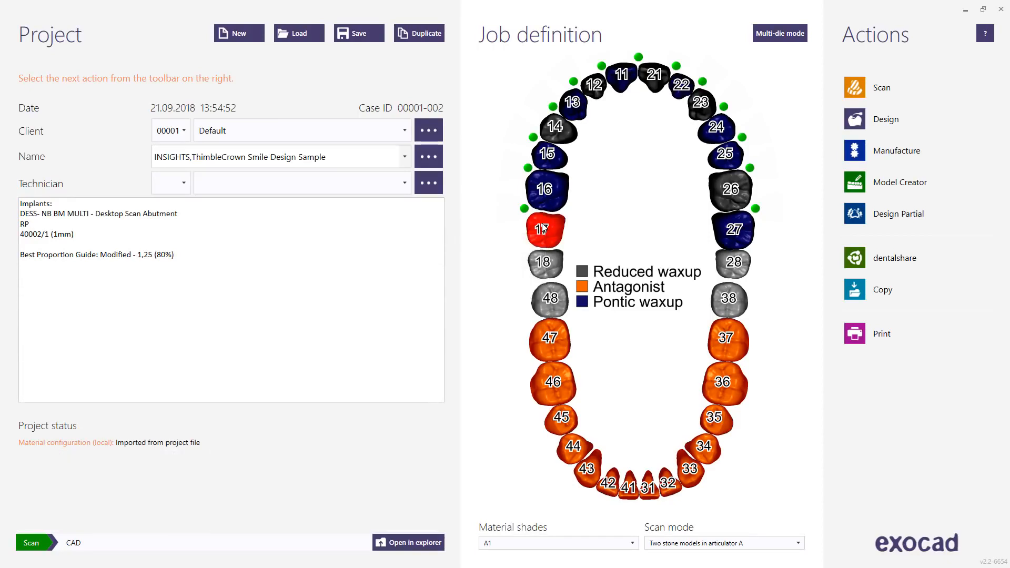
left_click(544, 229)
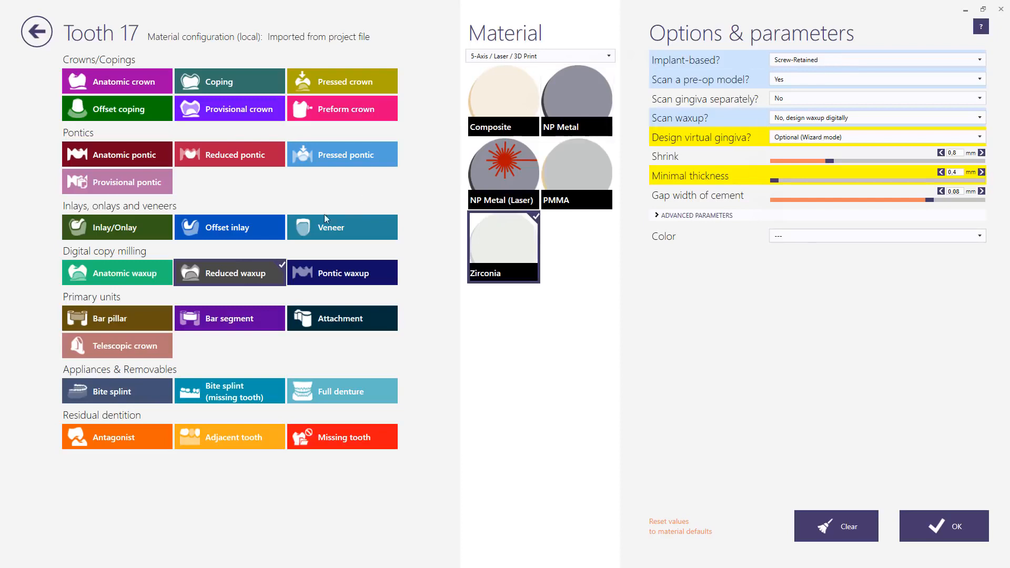
left_click(158, 275)
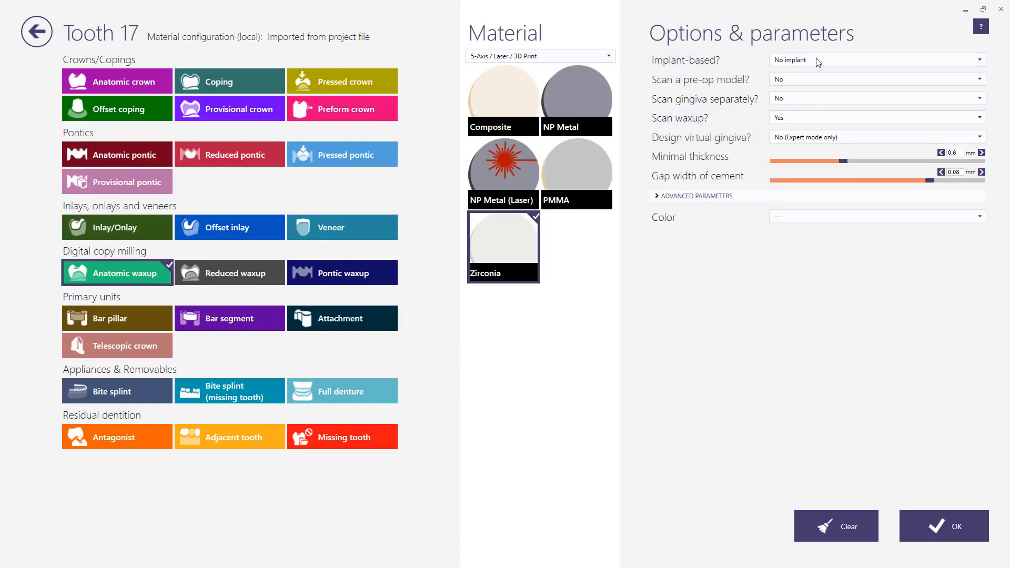
left_click(784, 121)
left_click(784, 120)
left_click(929, 531)
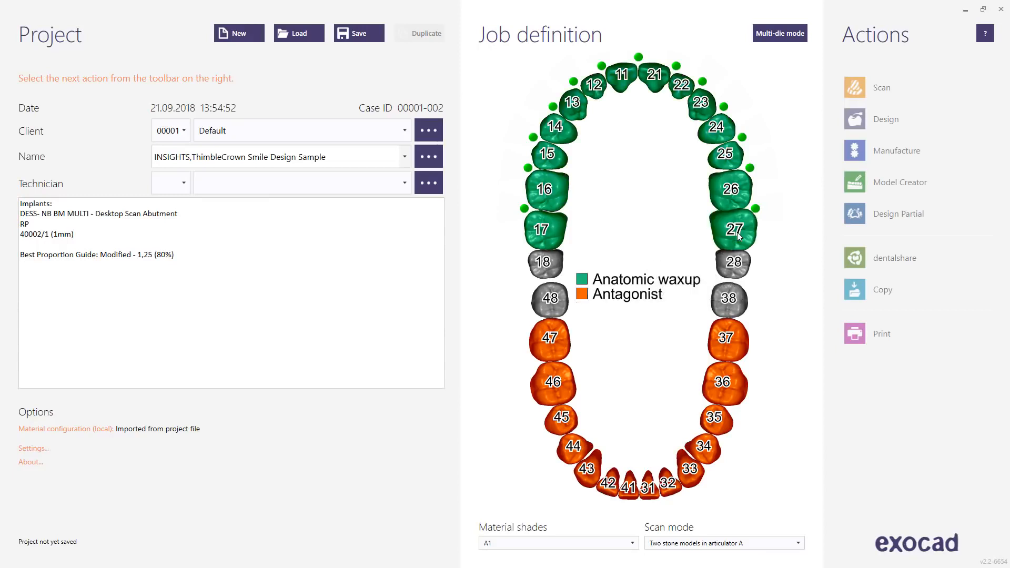
Step: Remove all connectors between the upper teeth 17 to 27 and save the project
left_click(361, 35)
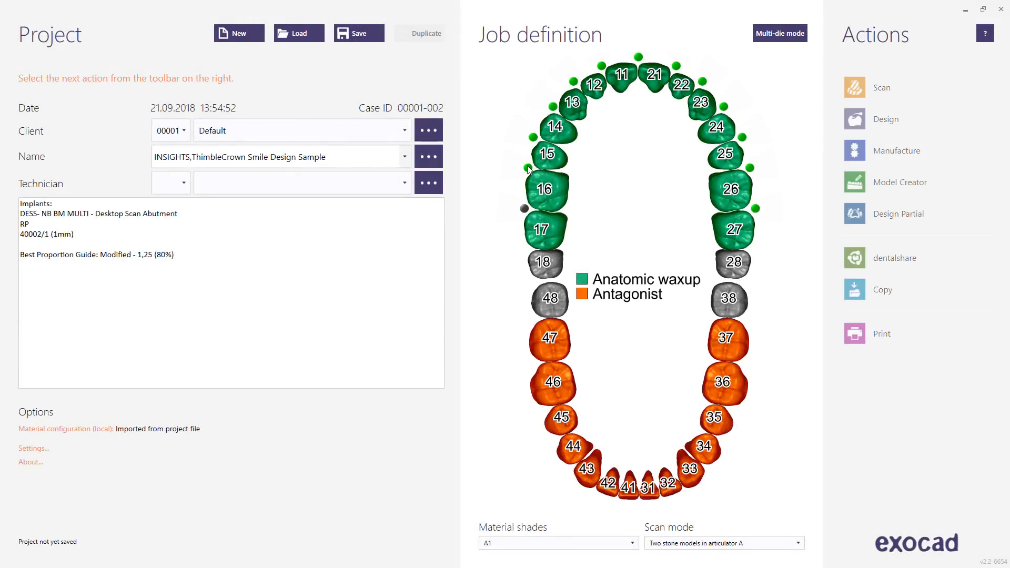
left_click(528, 168)
left_click(574, 82)
left_click(602, 66)
left_click(639, 57)
left_click(676, 66)
left_click(703, 82)
left_click(724, 107)
left_click(743, 137)
left_click(750, 168)
left_click(756, 209)
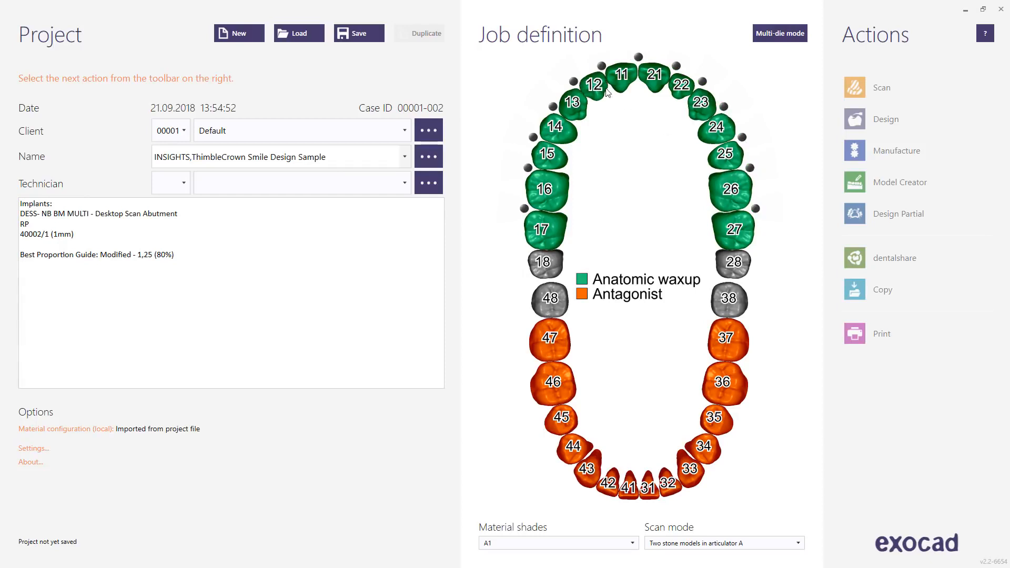
left_click(359, 33)
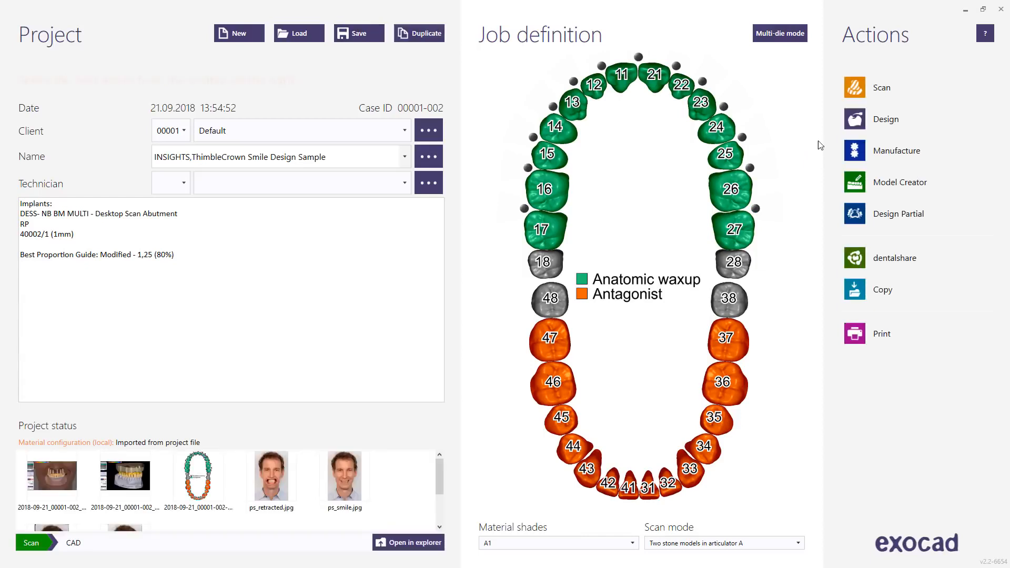
Step: Open the project for design and load waxup.stl as the upper jaw waxup scan
left_click(858, 120)
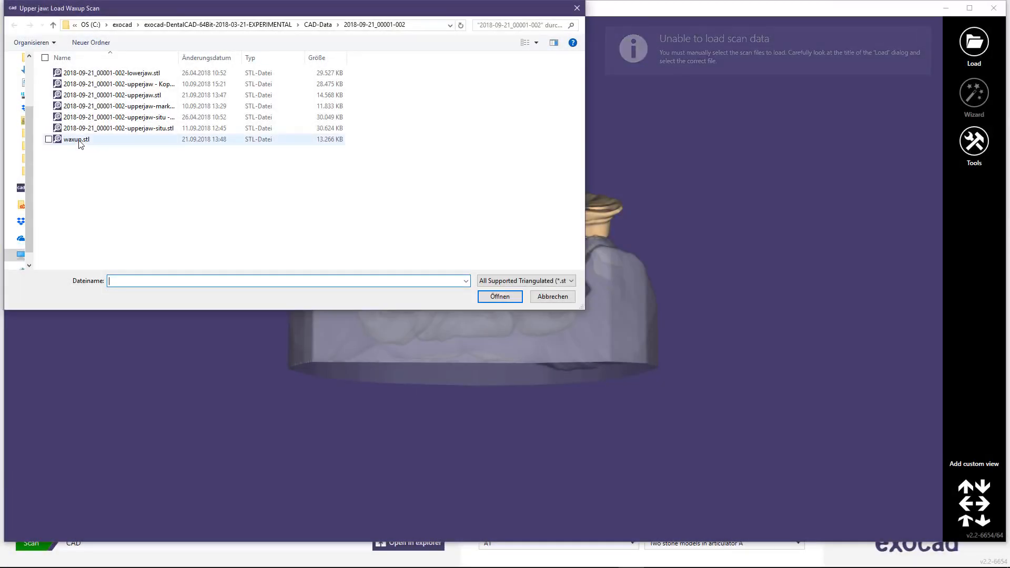
left_click(79, 140)
left_click(500, 296)
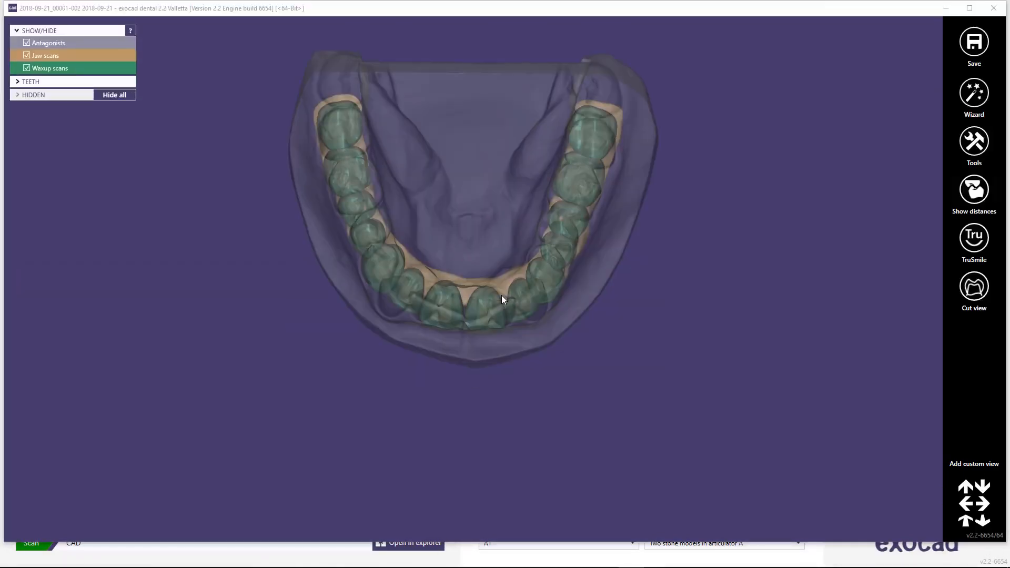
left_click(970, 8)
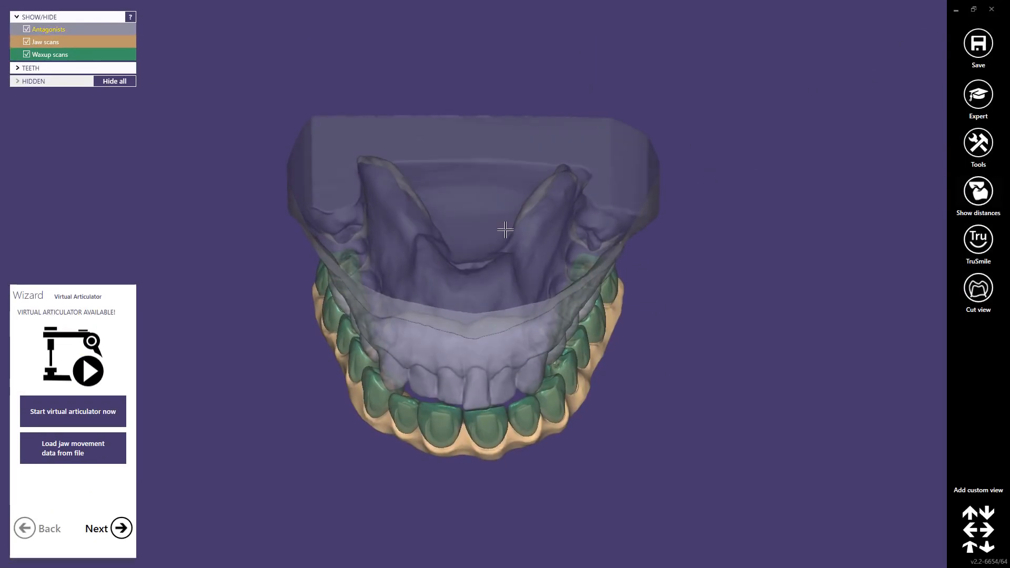
Step: Check the loaded waxup against the antagonist and continue past the virtual articulator and Smile Design to margin line detection
right_click_drag(462, 291, 484, 190)
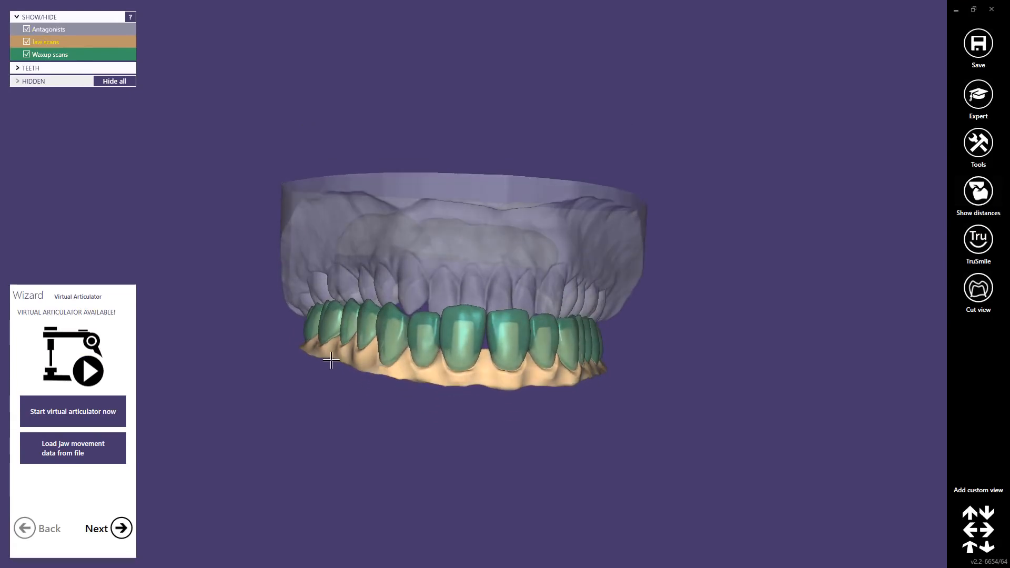
mouse_move(472, 372)
right_mouse_down()
mouse_move(463, 367)
mouse_move(481, 368)
right_mouse_up()
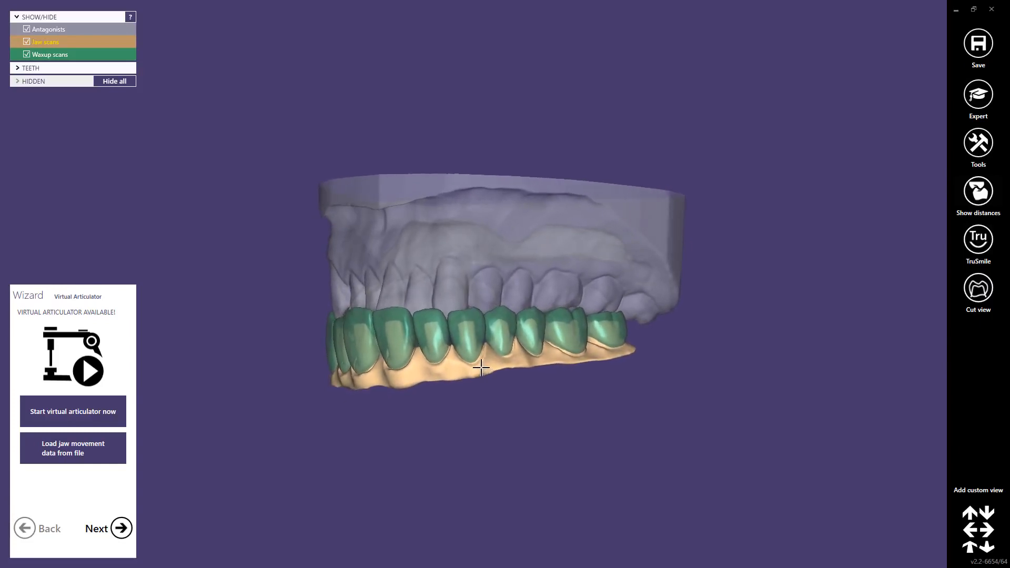
left_click(121, 528)
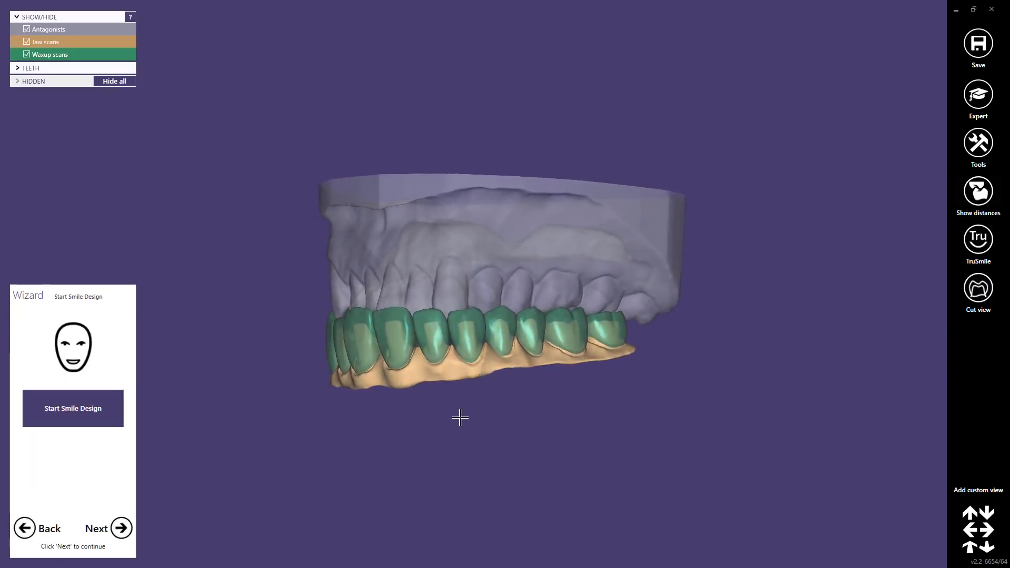
left_click(122, 528)
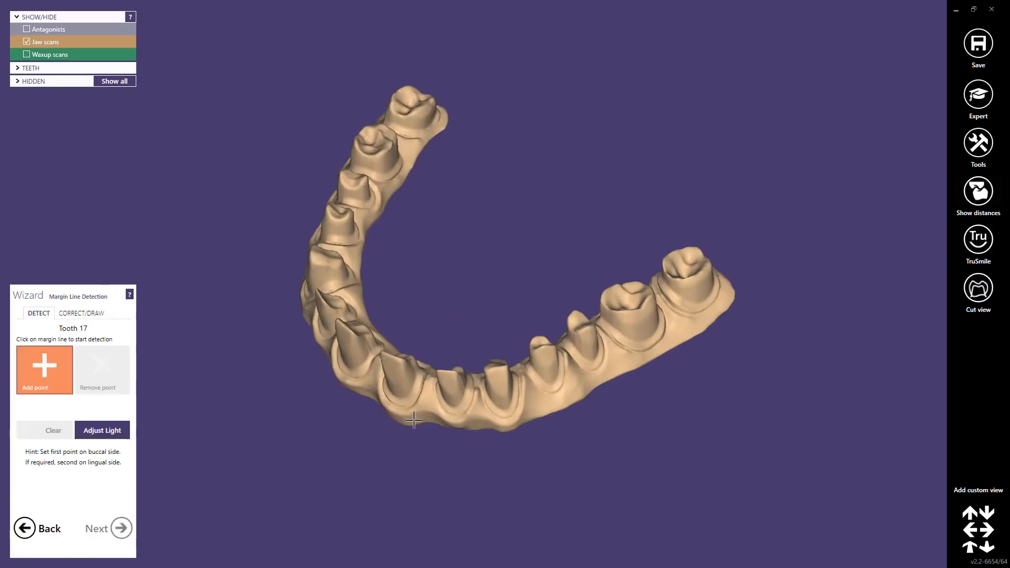
Step: Detect the margin lines of teeth 17 to 27, then accept the crown bottom settings and process the waxup
left_click(631, 346)
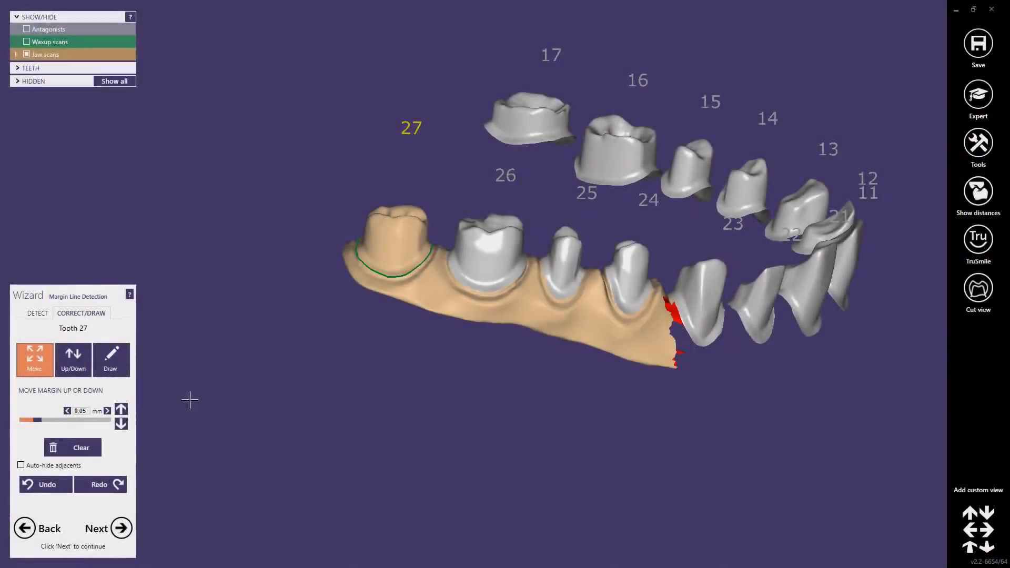
left_click(39, 314)
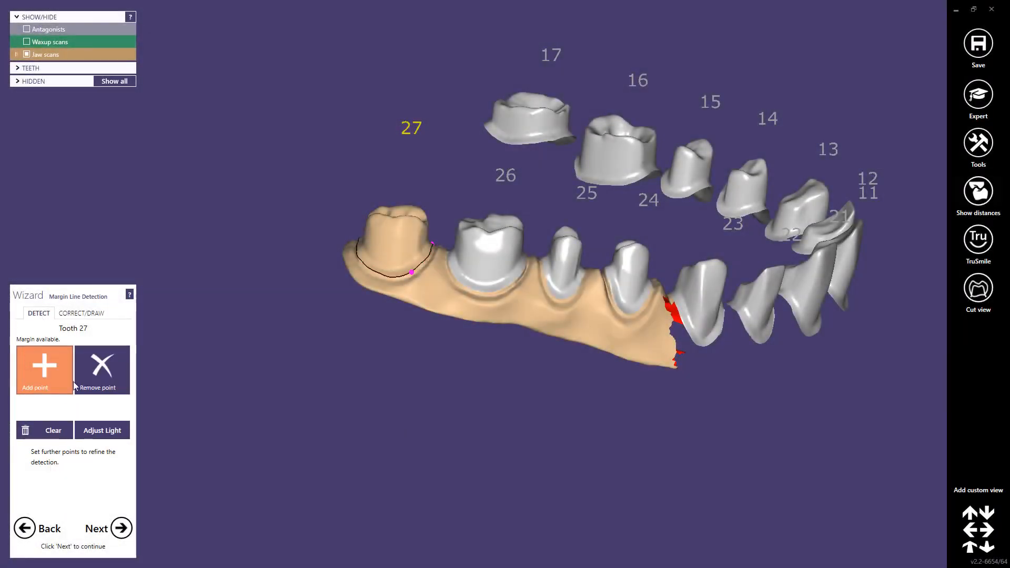
left_click(118, 531)
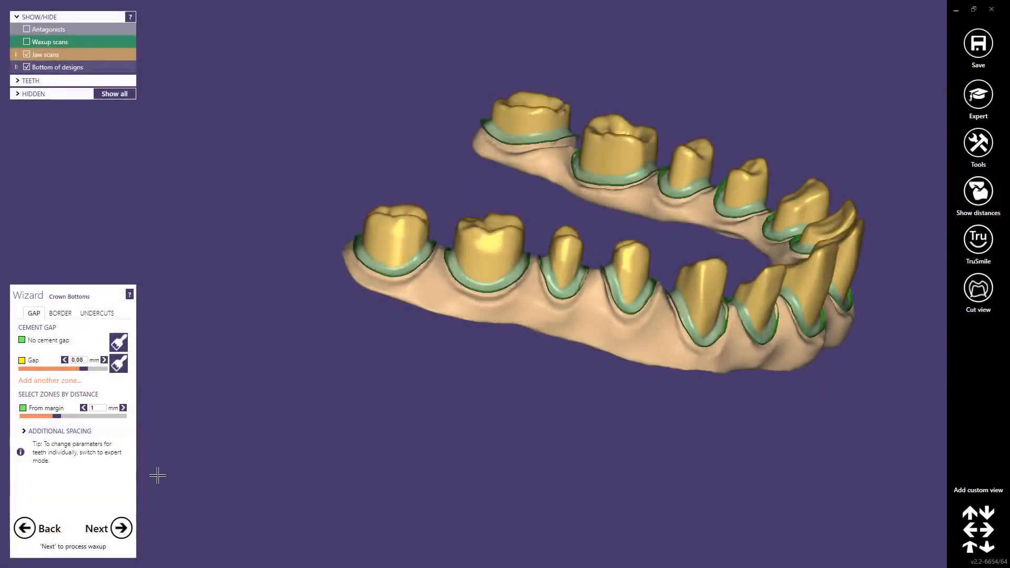
left_click(122, 529)
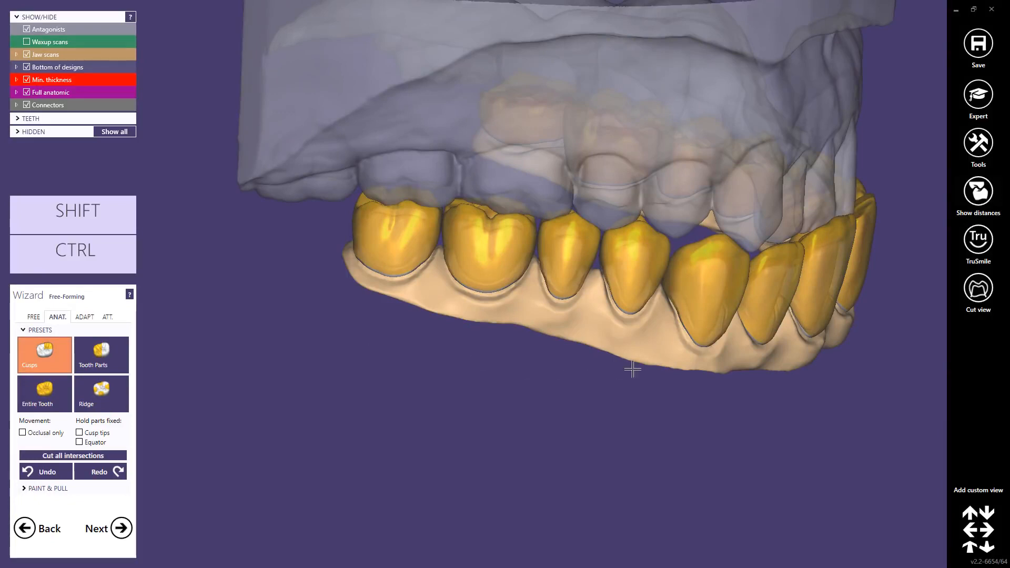
Step: Hide the upper jaw scan and examine the shapes of the single crowns against the antagonist
right_click_drag(634, 368, 603, 381)
middle_click(581, 315, "ctrl")
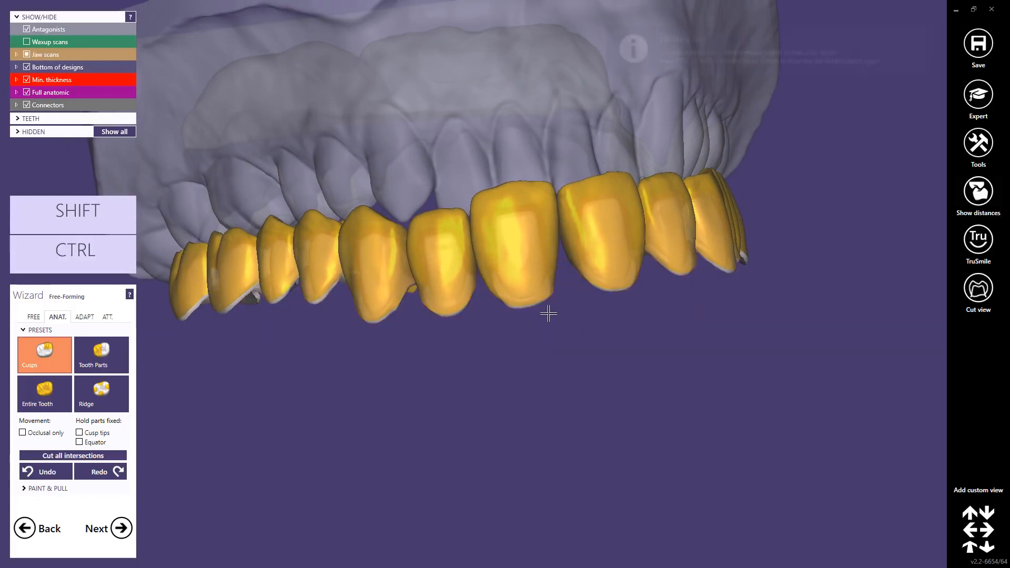
right_click_drag(548, 311, 552, 316)
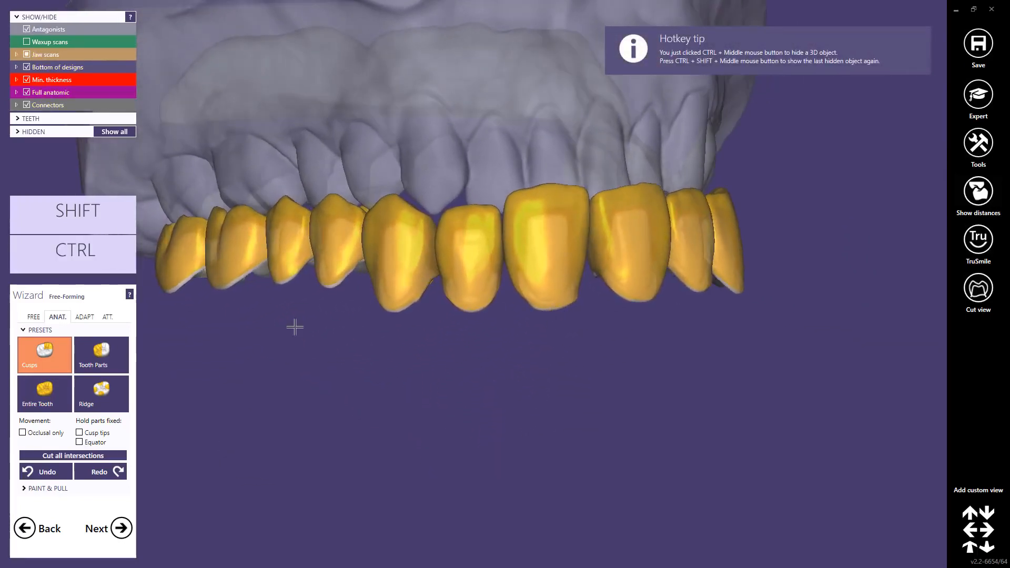
left_click(114, 355)
right_click_drag(588, 246, 584, 245)
scroll(522, 220, "up", 4)
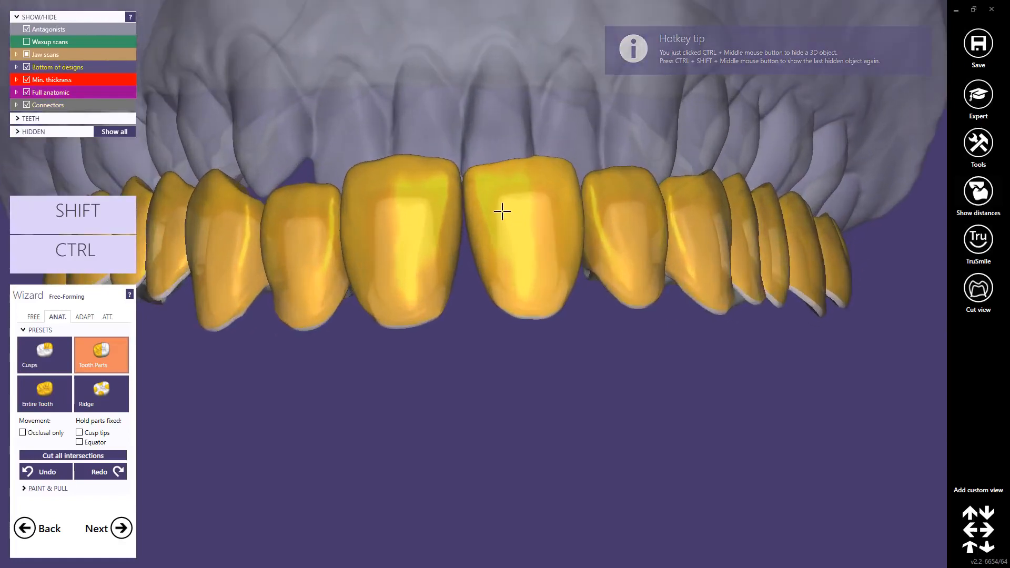
middle_click(501, 210)
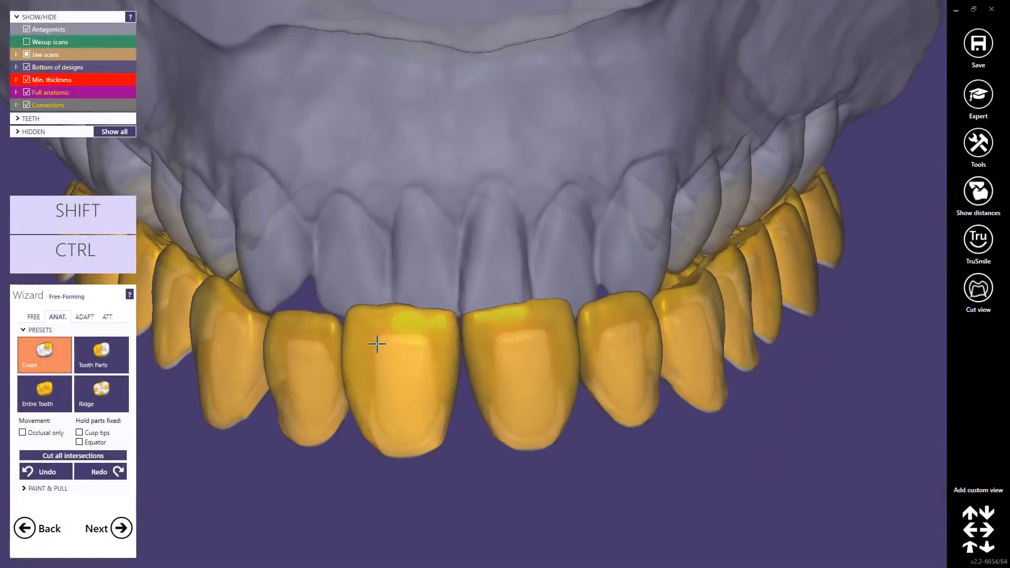
right_click_drag(377, 345, 378, 344)
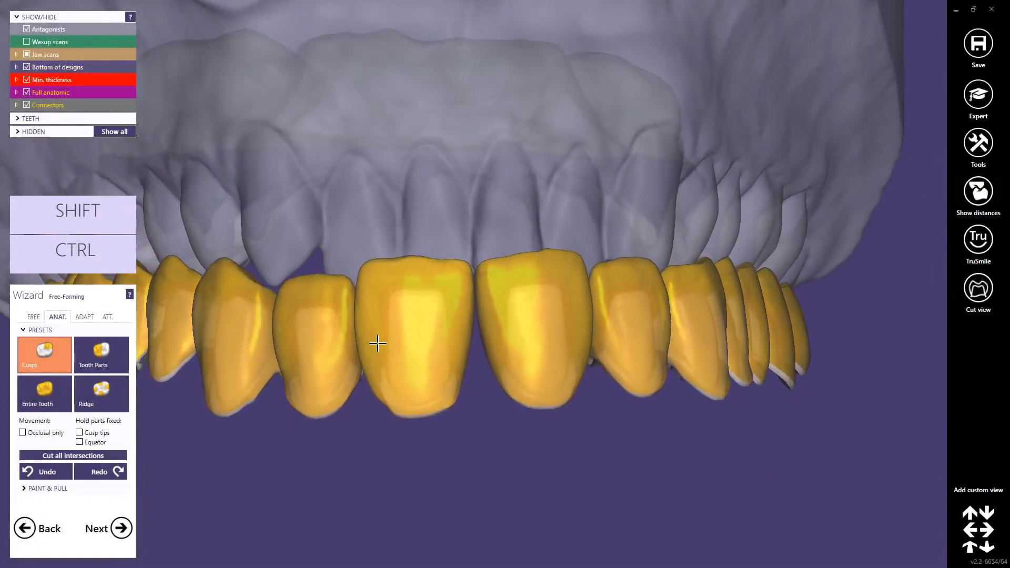
Step: Merge the crowns into restorations, deleting the previously saved bridge file and continuing without saving the scene
left_click(122, 534)
left_click(122, 533)
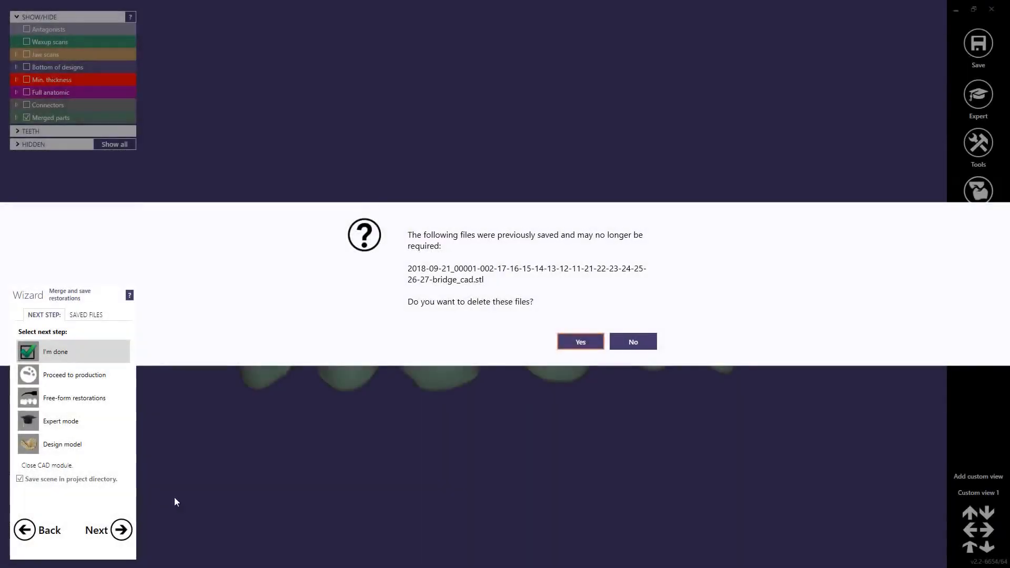
left_click(589, 340)
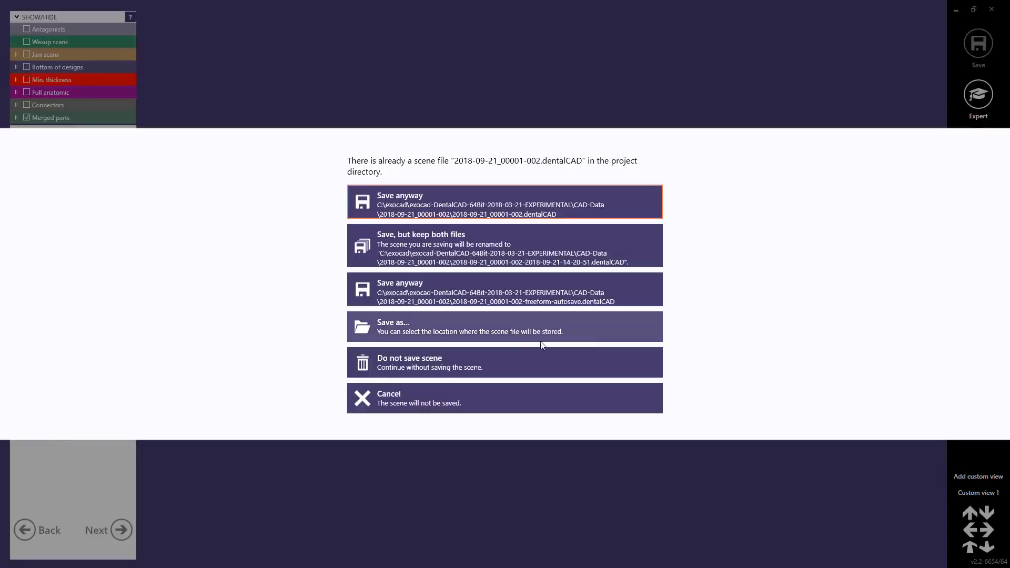
left_click(441, 364)
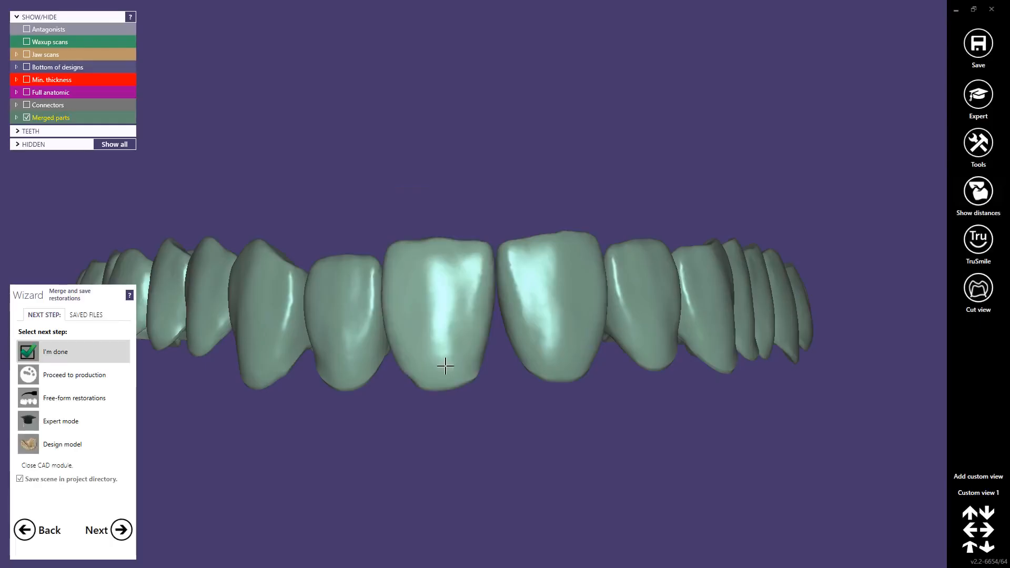
right_click_drag(446, 366, 438, 378)
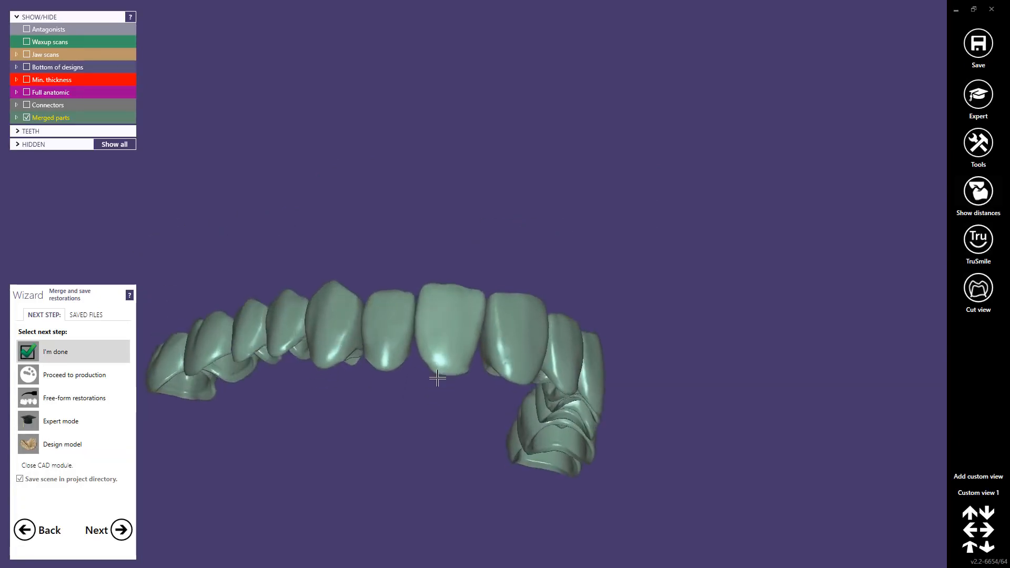